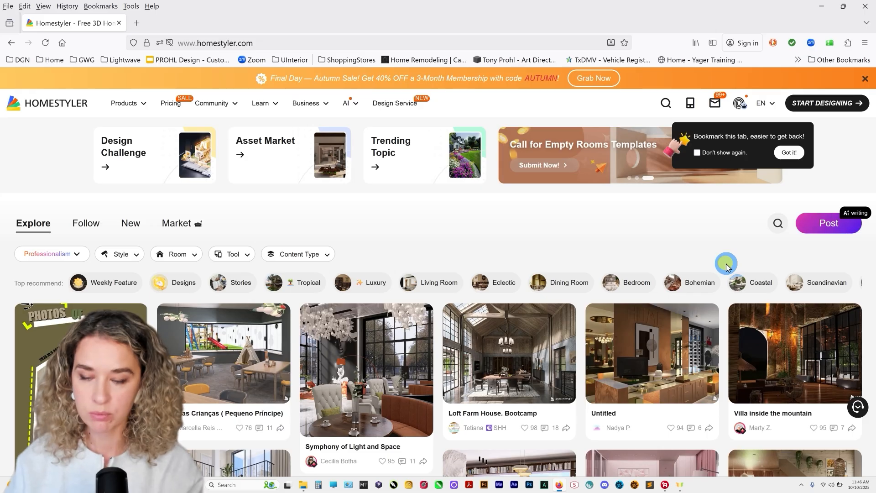
Start the Homestyler design workspace and open a saved RoomScan floor plan from page 2 of My Designs.
click(841, 106)
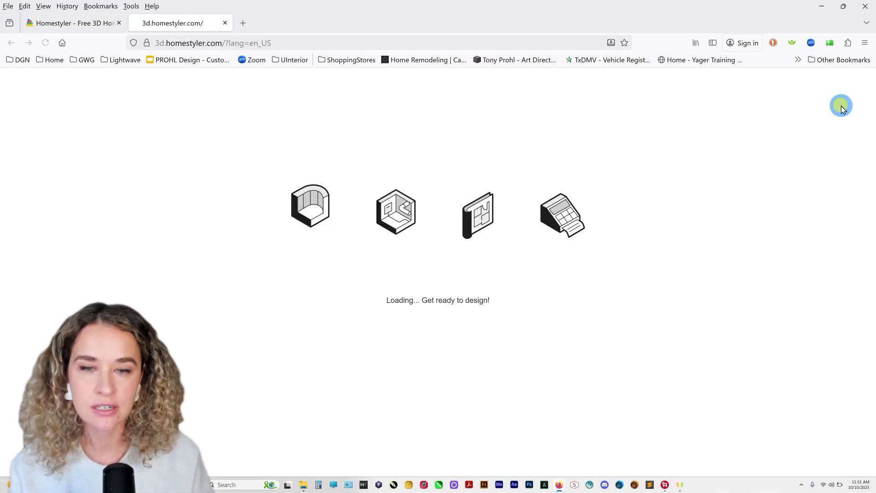
scroll(716, 401, down, 3)
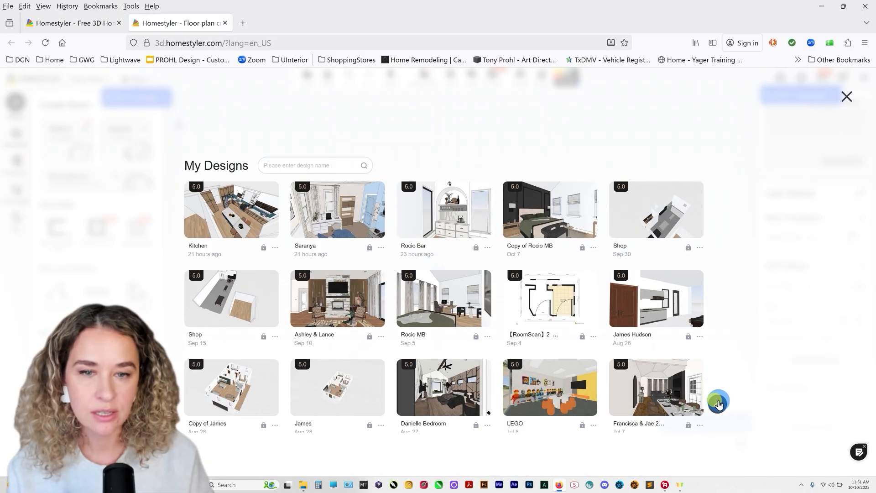
click(622, 424)
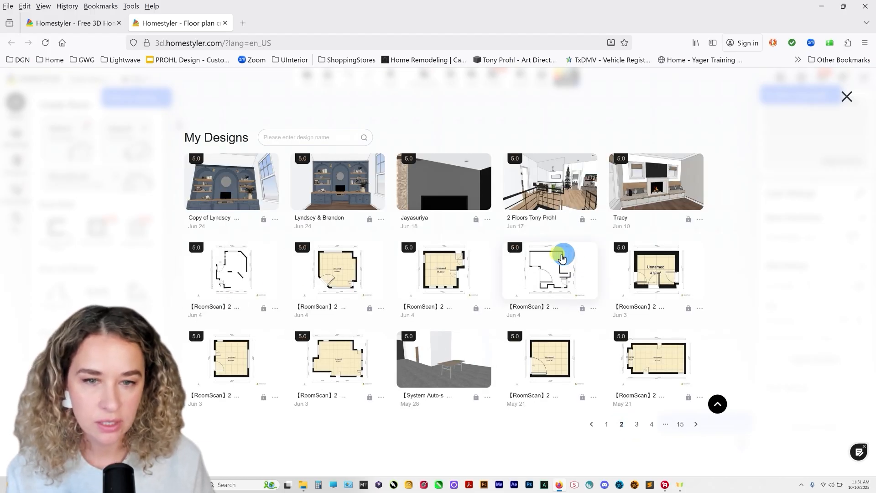
click(587, 280)
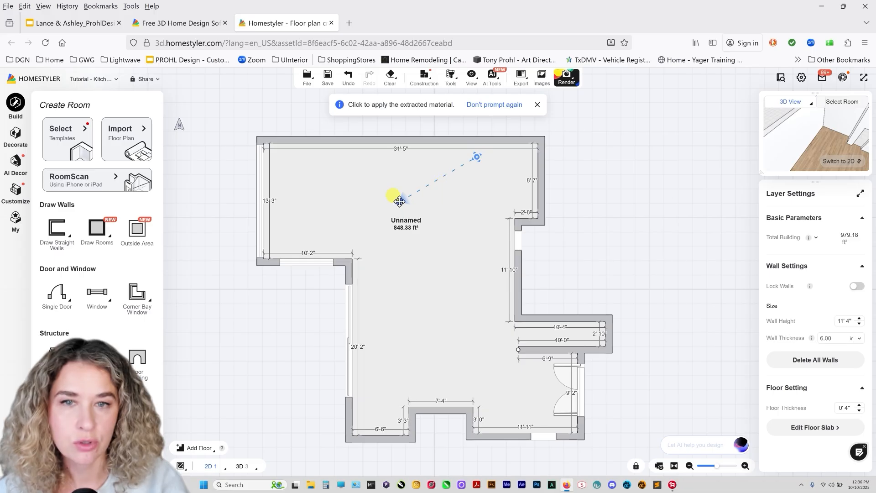
Reposition the camera and its target within the large unnamed room, and view the room in 3D.
drag(399, 202, 448, 319)
drag(475, 157, 461, 165)
key(3)
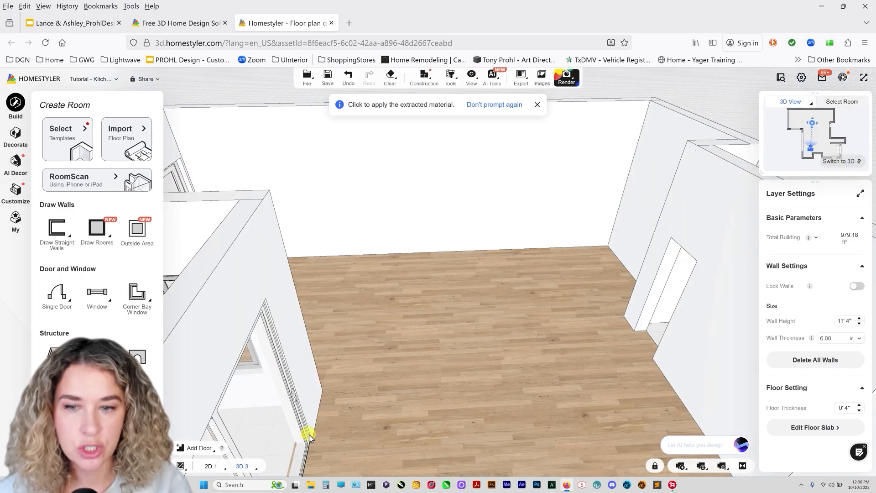
mouse_move(247, 469)
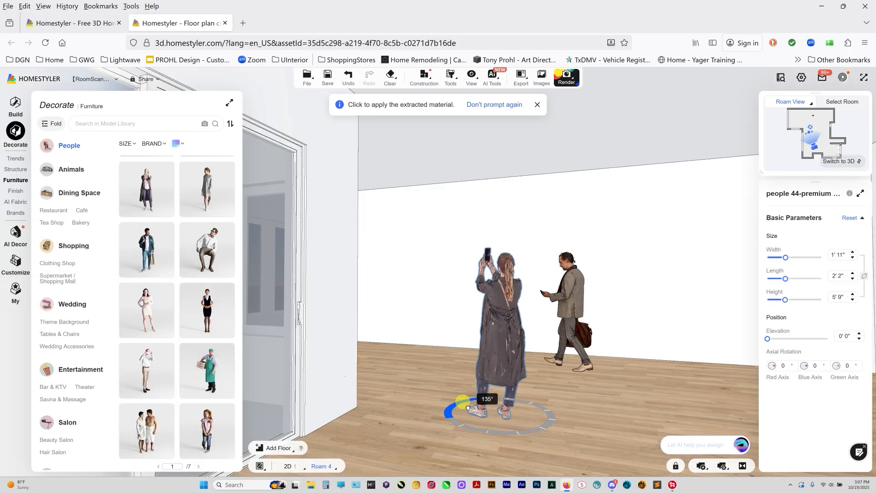
Rotate the standing woman holding up a phone around her floor axis in the room.
drag(456, 404, 426, 385)
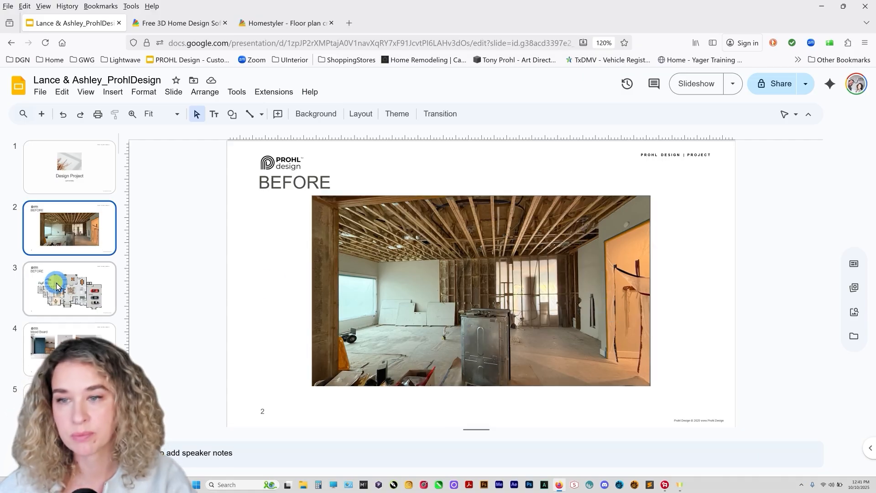
Switch to the Google Slides project and examine the first-floor plan and the Mood Board inspiration images.
click(55, 286)
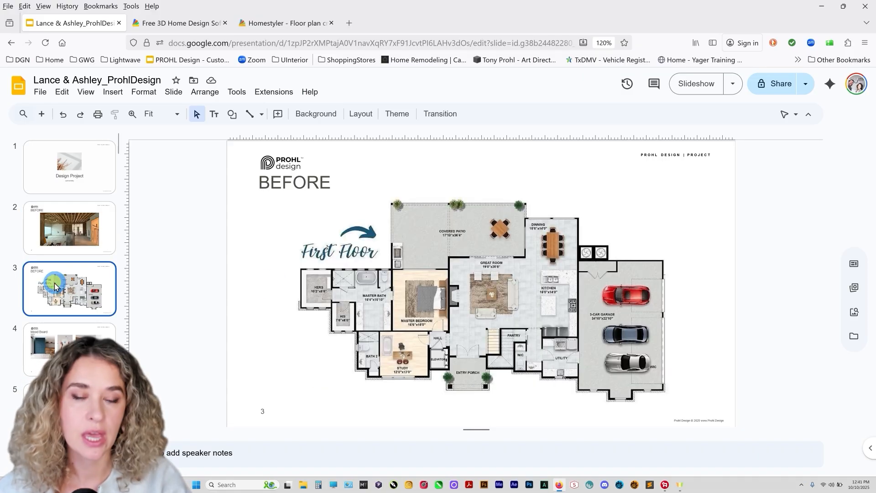
click(508, 284)
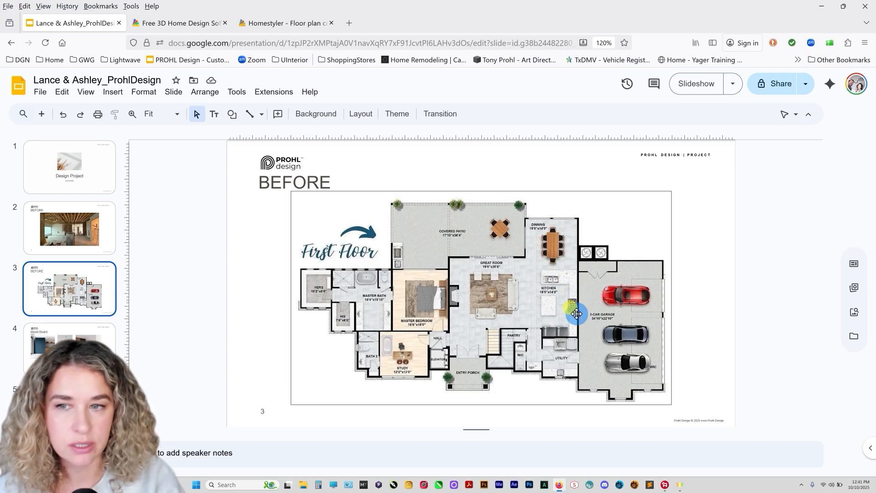
click(67, 344)
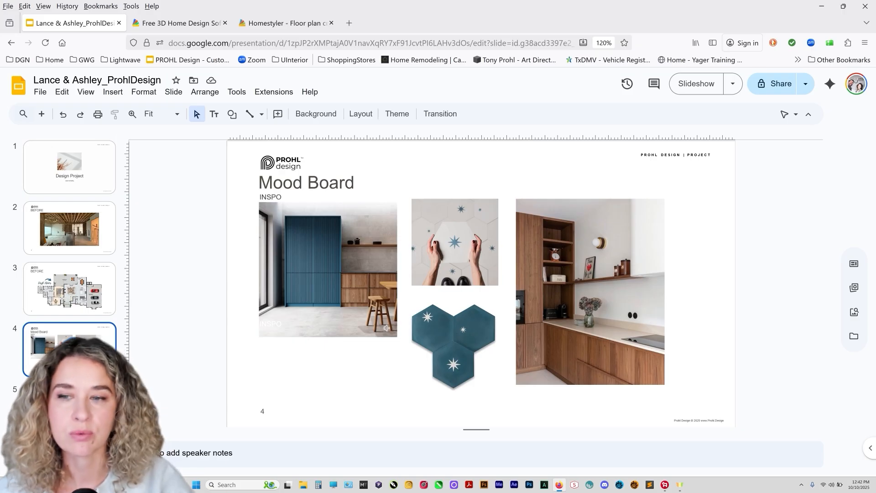
click(86, 292)
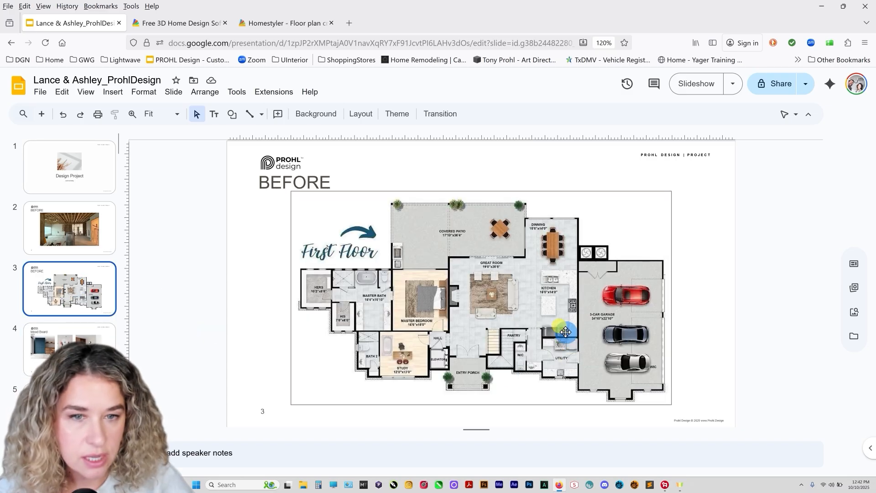
click(96, 356)
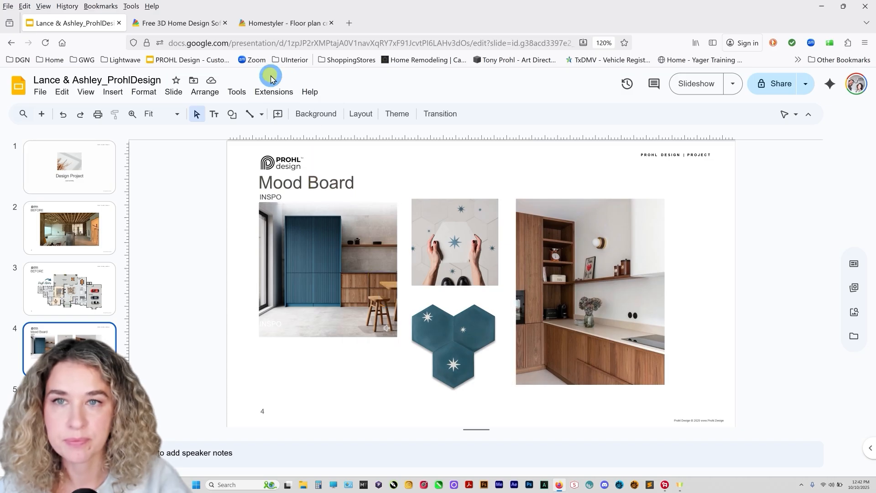
Switch back to the Homestyler floor plan, enter custom furniture design and browse the cabinet library to Drawer Base Cabinet.
click(271, 27)
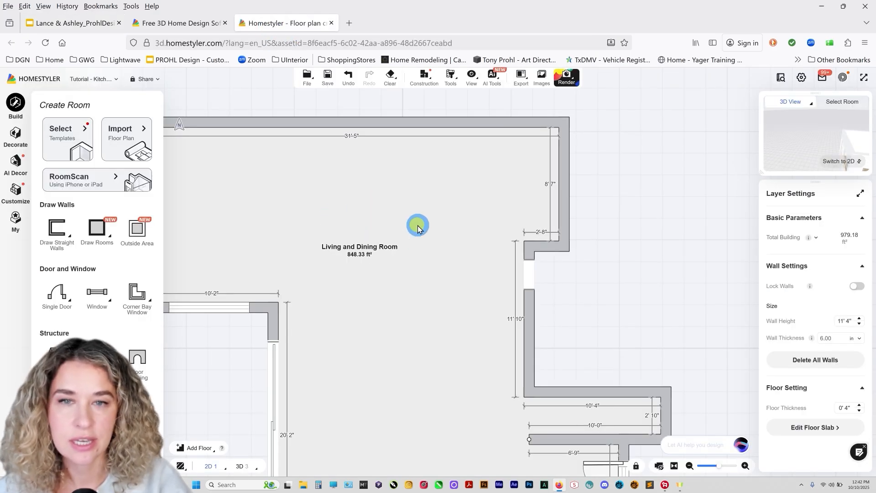
click(407, 209)
click(16, 189)
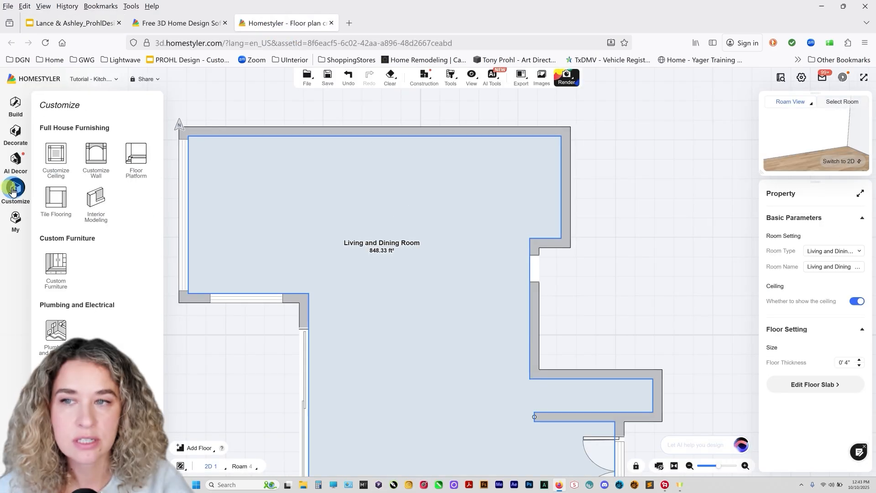
click(64, 272)
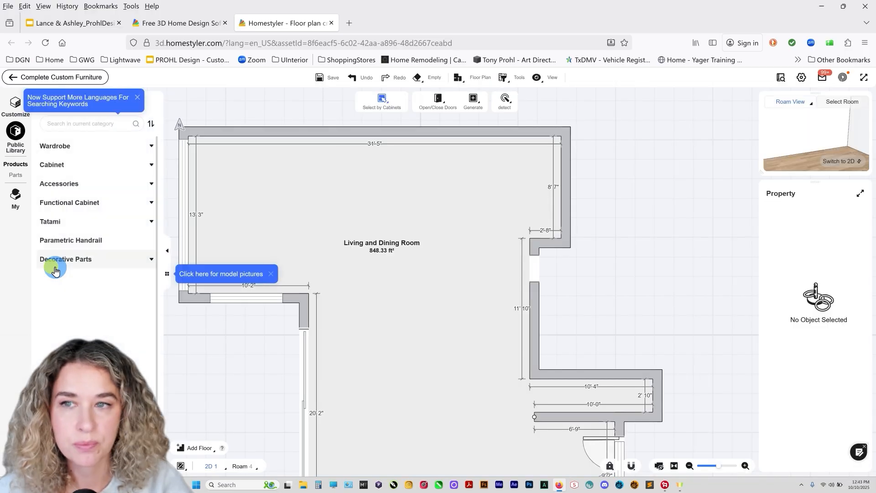
click(64, 166)
click(68, 182)
click(62, 196)
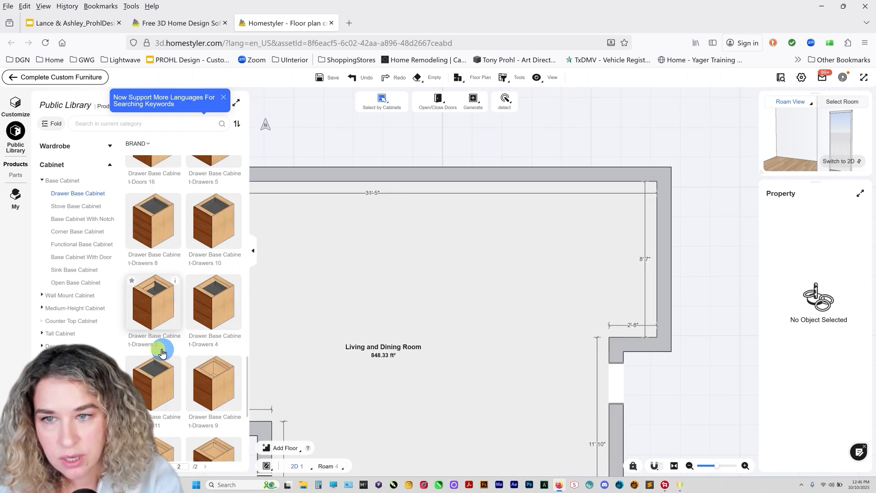
Place the Drawer Base Cabinet-Drawers 3 model against the room's upper wall, about 10 feet from the right-hand wall.
scroll(179, 339, down, 1)
scroll(179, 340, down, 3)
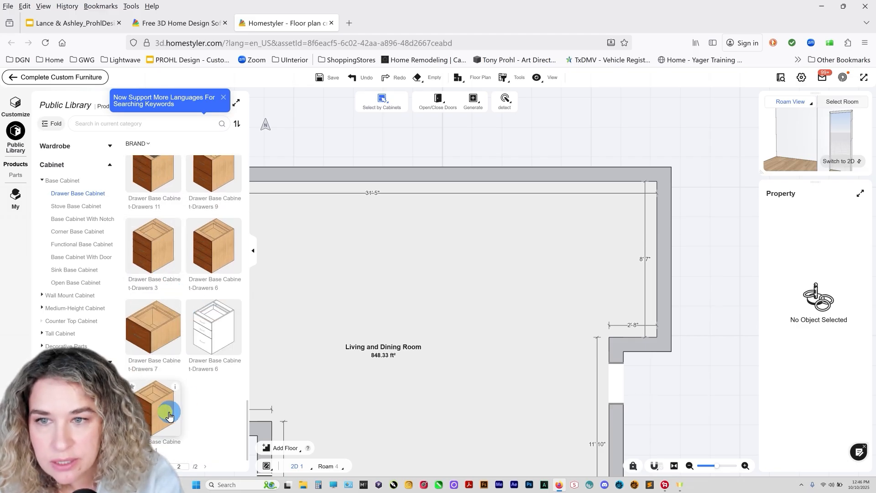
drag(154, 249, 527, 198)
mouse_move(454, 198)
mouse_down()
mouse_move(474, 201)
mouse_move(462, 199)
mouse_up()
scroll(462, 200, down, 3)
right_drag(478, 264, 466, 186)
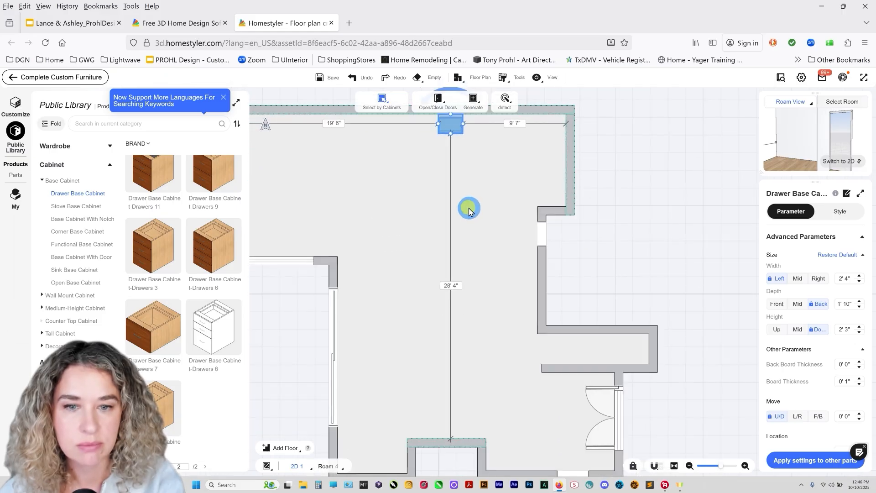
drag(450, 129, 446, 124)
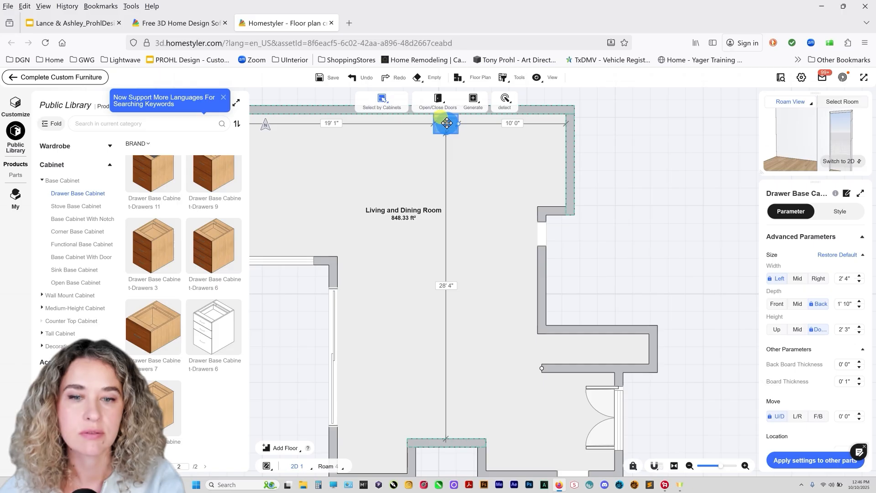
click(468, 140)
Add the Drawer Base Cabinet-Doors 4 model against the upper wall, flush with the right side of the drawer cabinet.
drag(475, 152, 448, 284)
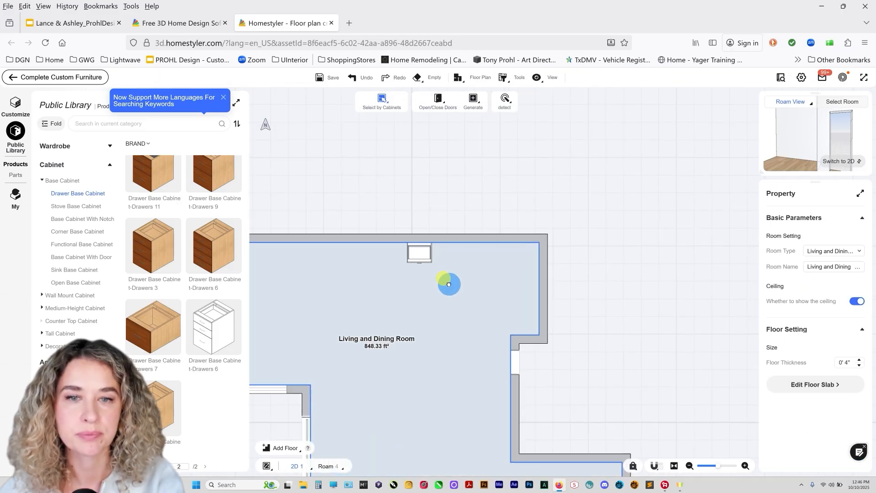
scroll(449, 284, up, 5)
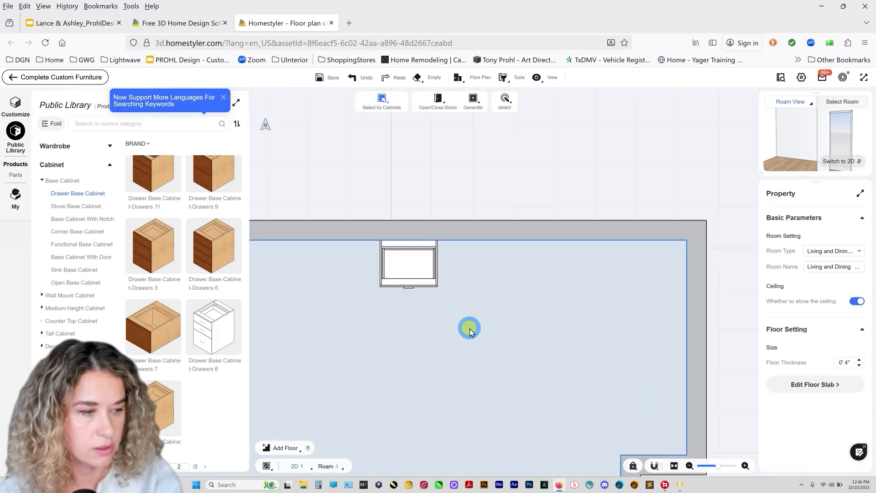
scroll(466, 333, up, 1)
scroll(156, 292, down, 5)
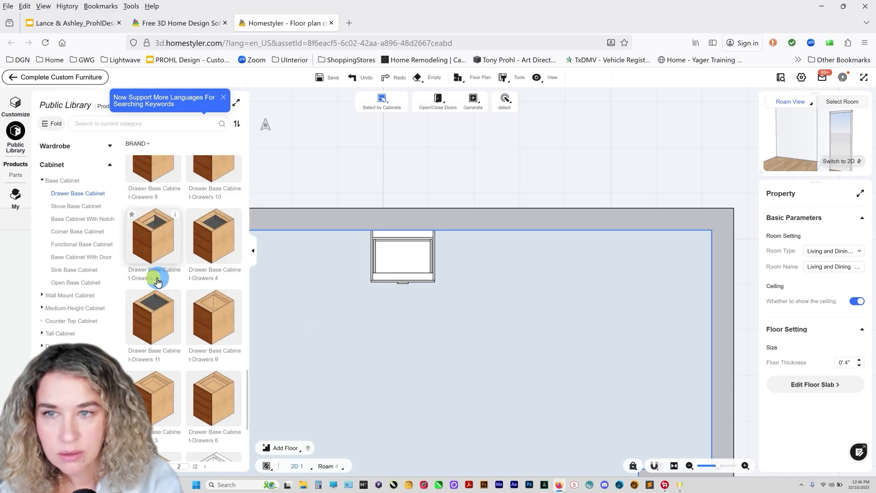
scroll(158, 283, up, 3)
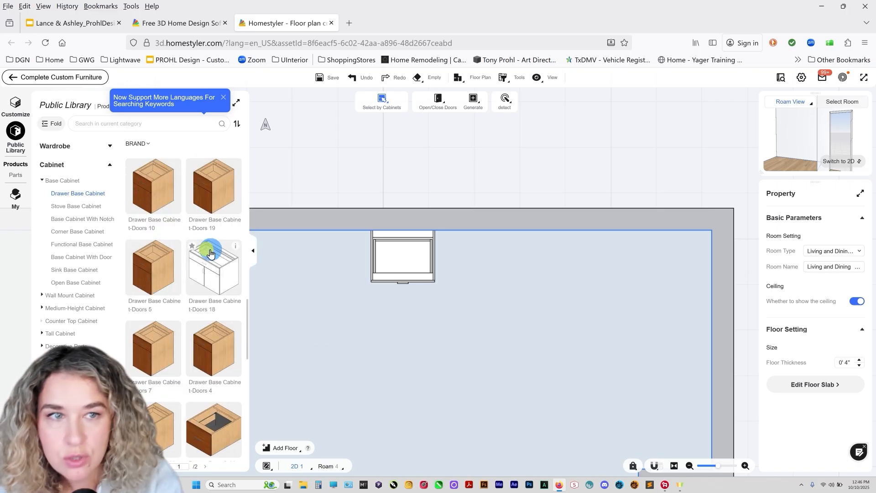
drag(227, 371, 340, 260)
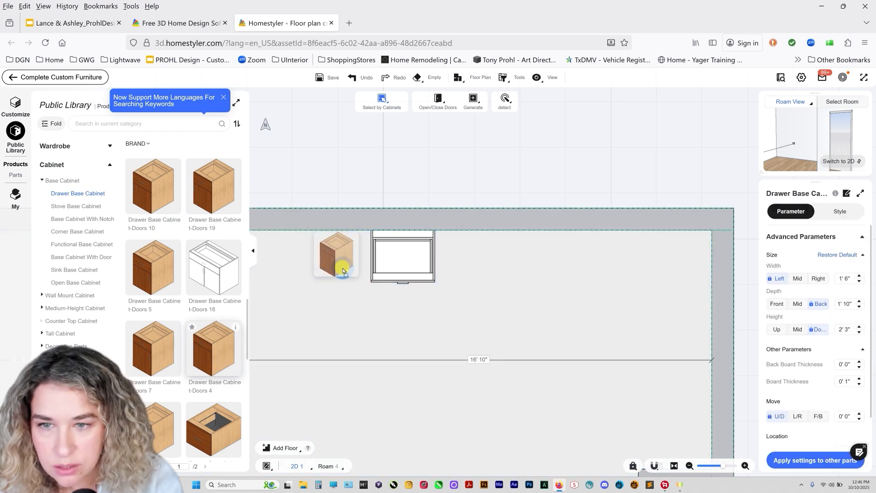
drag(343, 271, 460, 262)
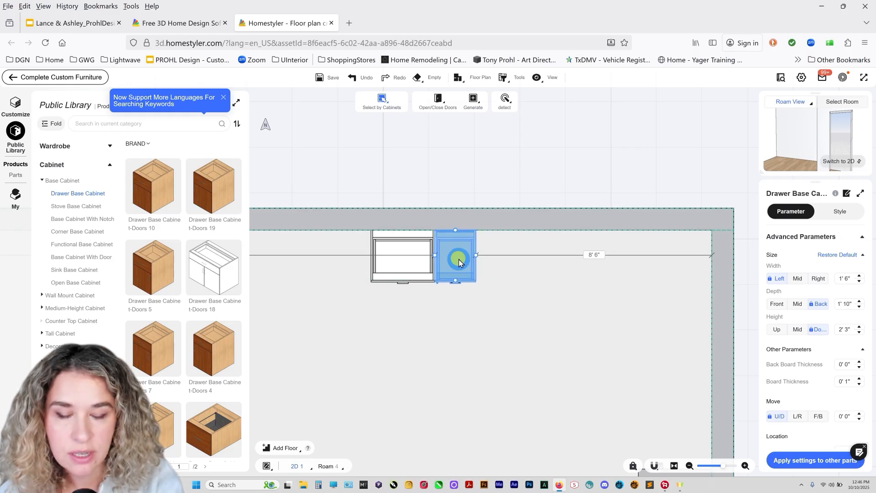
Set the right-hand door cabinet's width to 2 feet.
scroll(446, 278, up, 5)
drag(524, 230, 580, 226)
click(849, 278)
text(2)
key(Return)
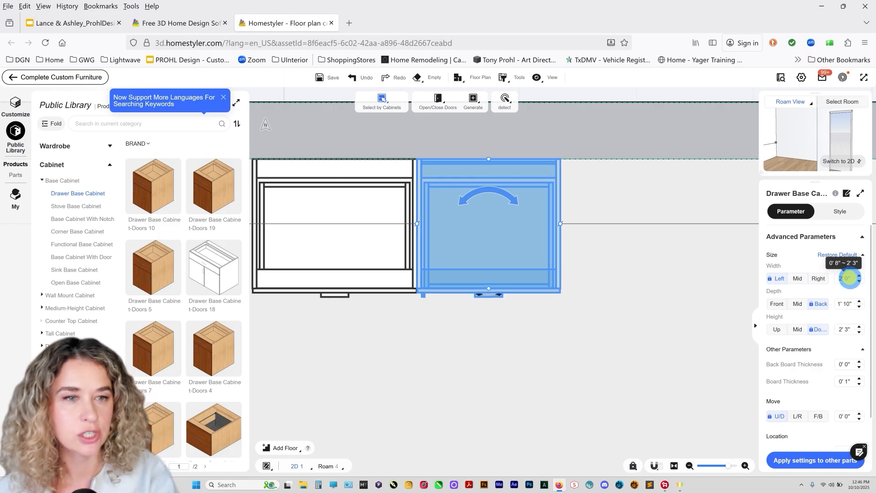
click(492, 352)
Add a base cabinet with a drawer and door flush with the drawer cabinet's left side and widen it to 1' 10".
scroll(454, 307, down, 2)
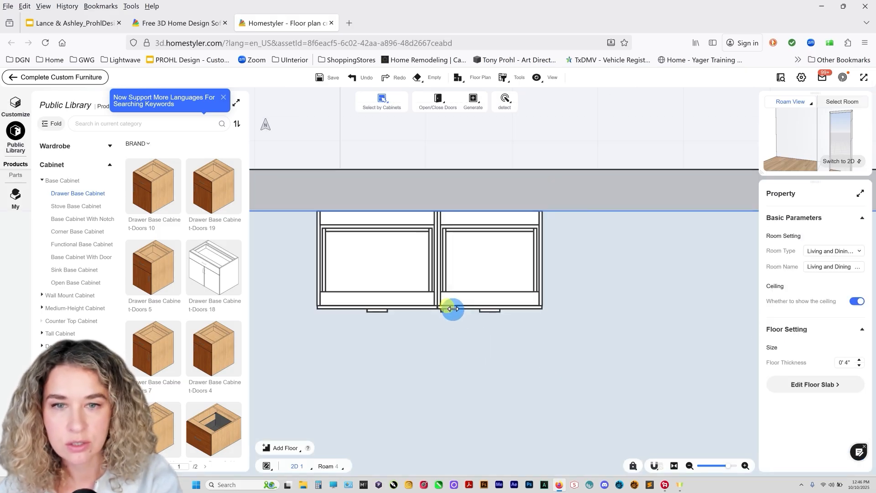
drag(163, 422, 297, 284)
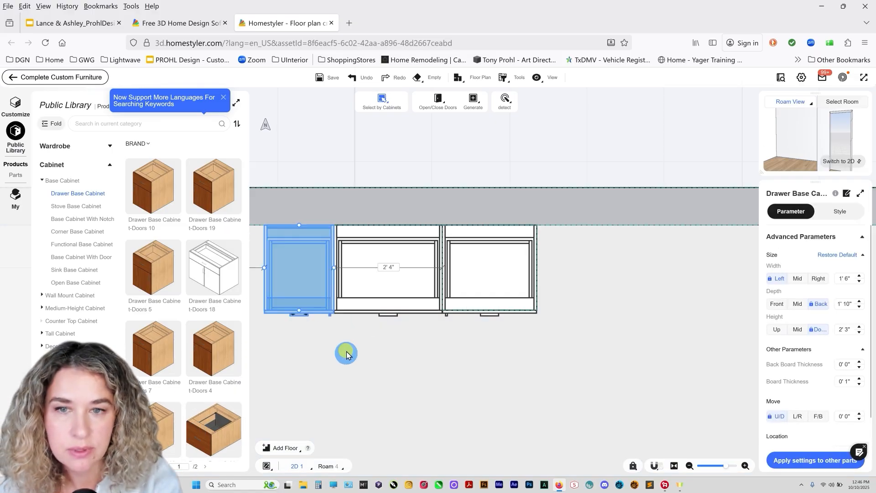
scroll(290, 294, down, 1)
middle_drag(280, 291, 358, 297)
drag(348, 280, 331, 277)
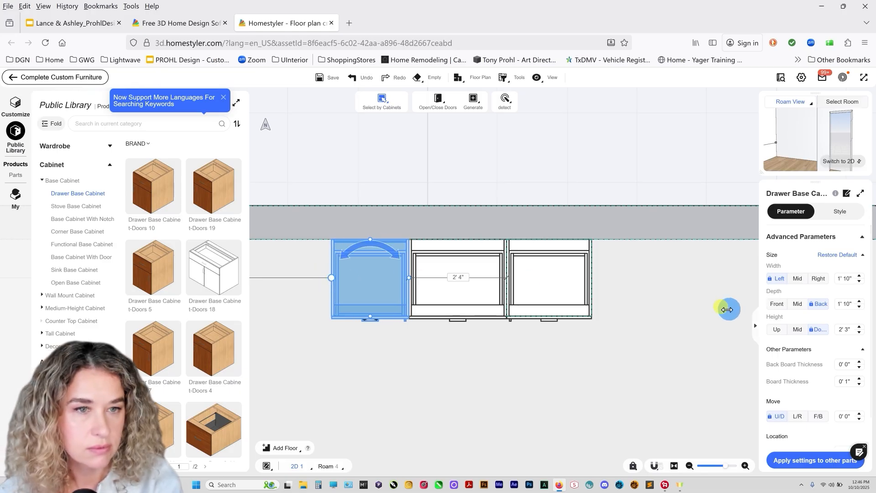
click(848, 279)
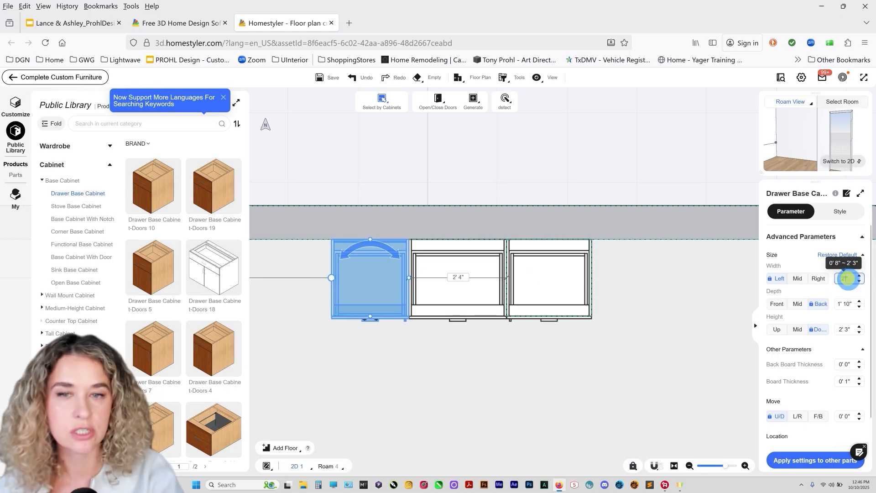
Examine the row of three base cabinets from the front in the roam view, and return to the floor plan.
click(857, 161)
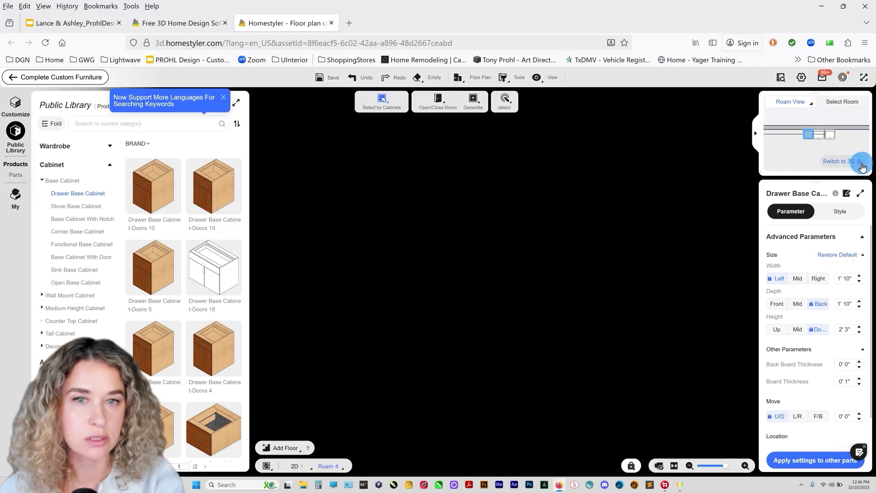
drag(420, 214, 578, 207)
right_drag(581, 254, 557, 246)
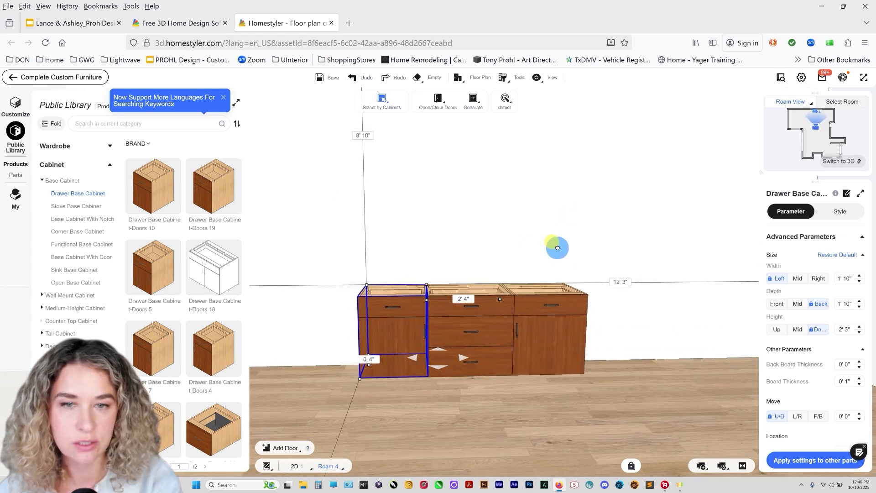
click(440, 355)
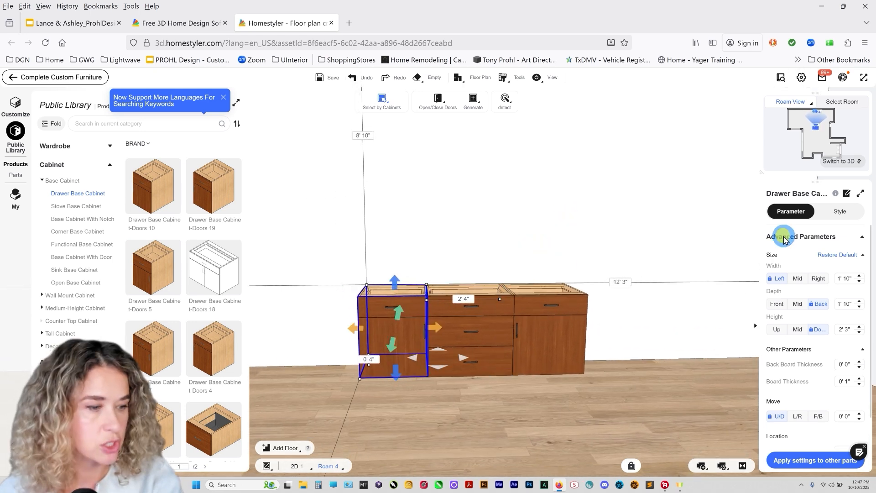
click(860, 165)
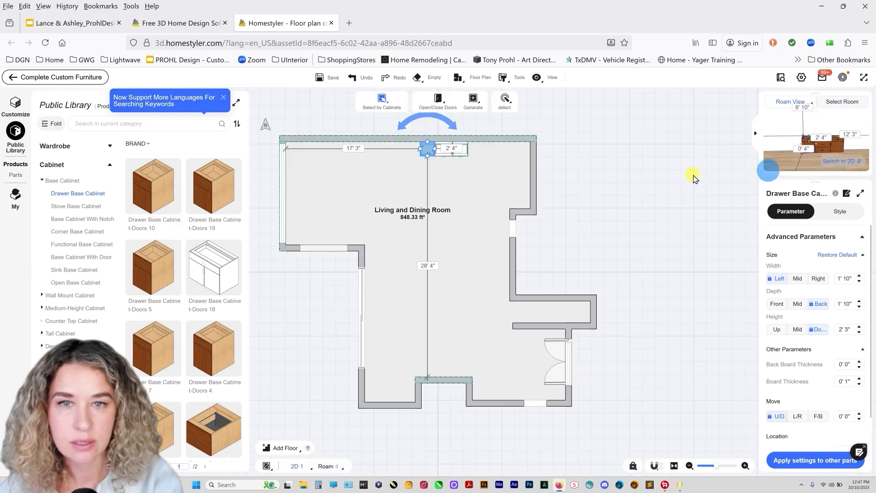
scroll(463, 156, up, 3)
scroll(488, 213, down, 3)
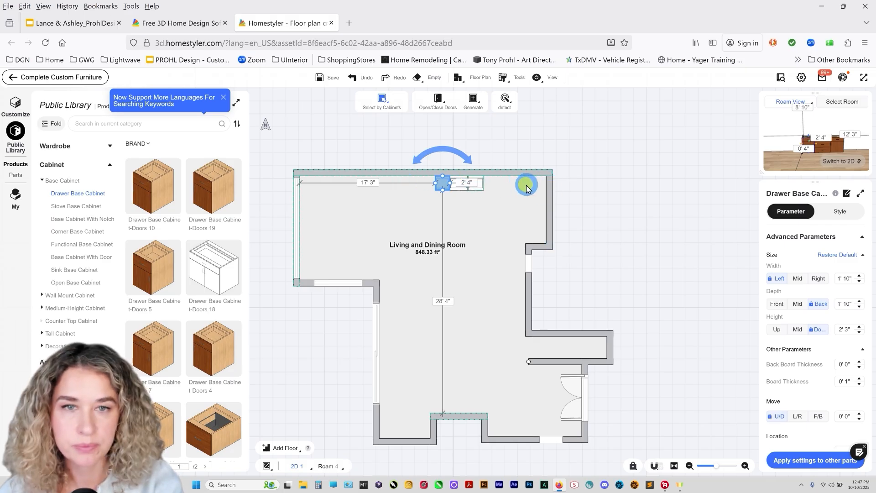
Place a drawer base cabinet flush with the right end of the cabinet row and set its width to 2 feet.
scroll(523, 187, up, 3)
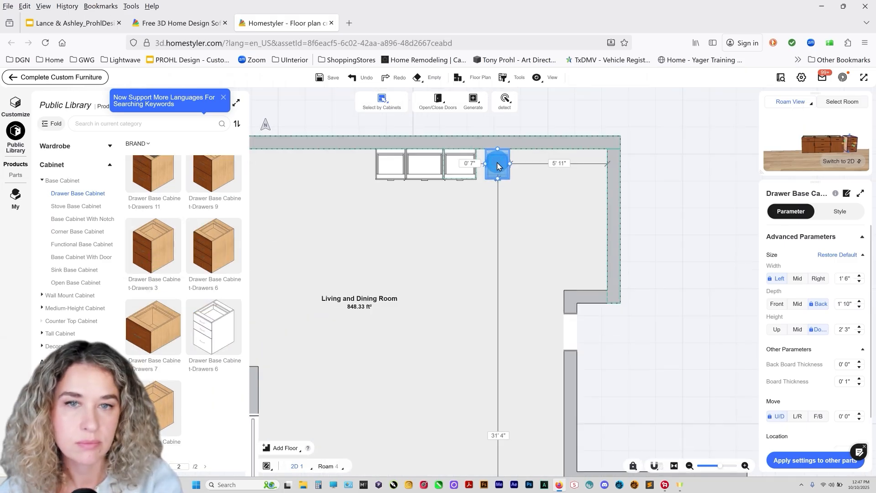
drag(497, 165, 507, 164)
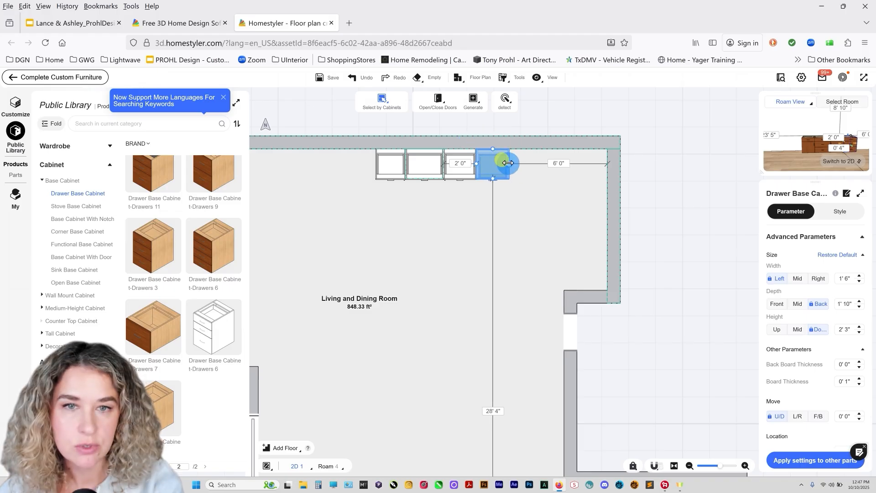
click(847, 279)
text(2)
key(Return)
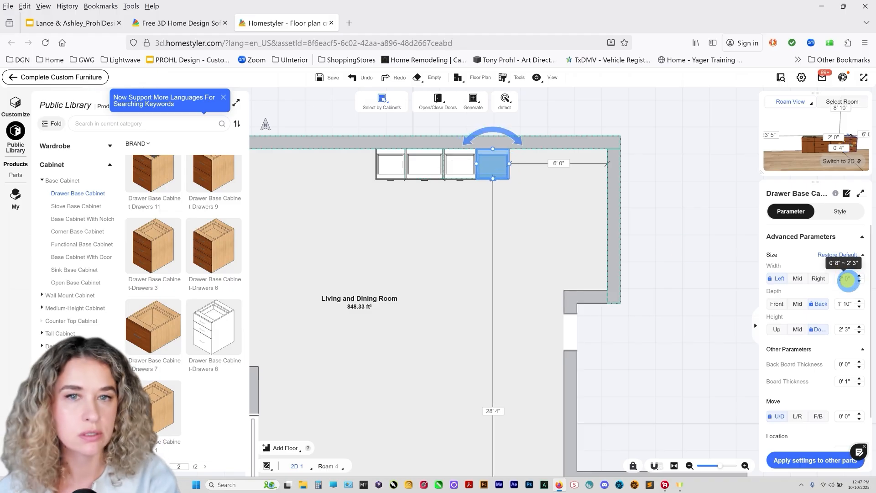
click(494, 175)
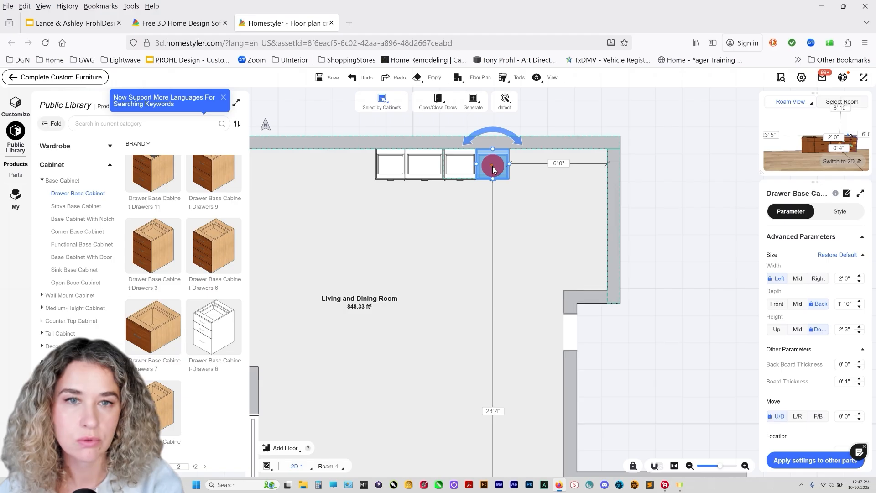
Copy the 2-foot drawer cabinet to the left end of the row, flush with its neighbour, and check the row in the roam view.
click(493, 168)
click(567, 139)
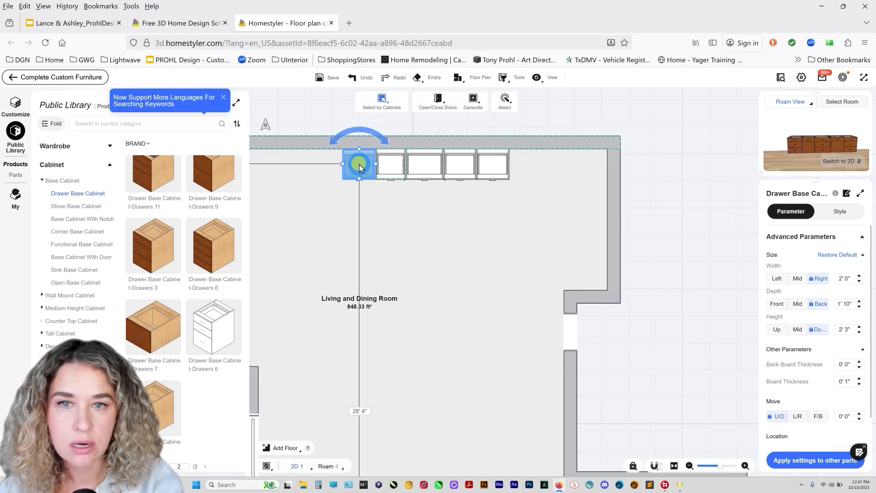
click(358, 164)
click(857, 164)
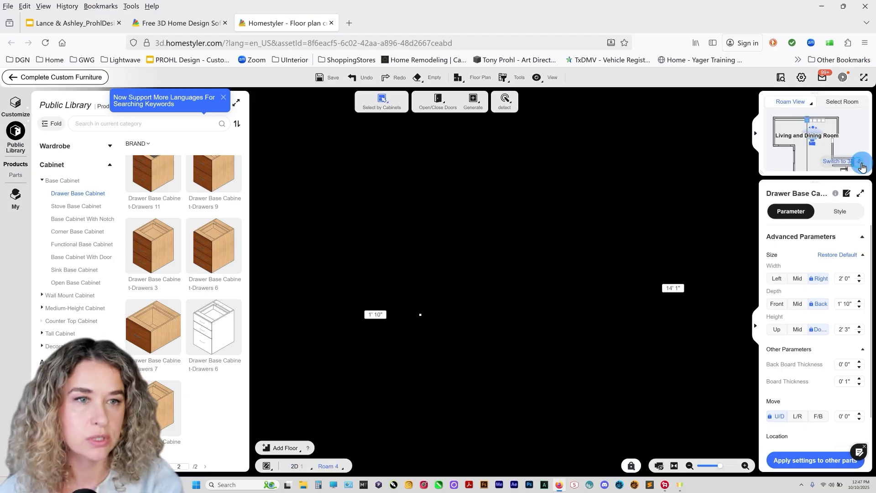
click(857, 163)
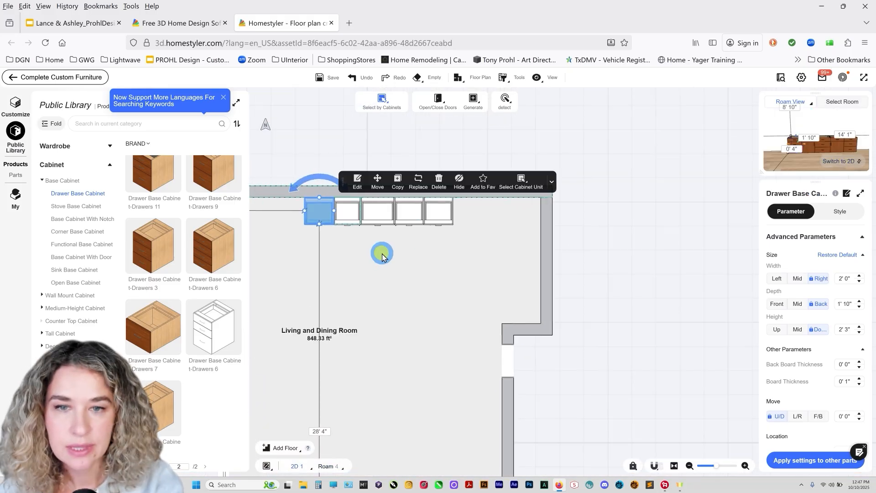
Find Sink Base Cabinet-2 among the sink base cabinets and place it in the open floor opposite the middle of the cabinet row.
scroll(381, 253, down, 2)
scroll(389, 255, up, 2)
scroll(182, 292, up, 5)
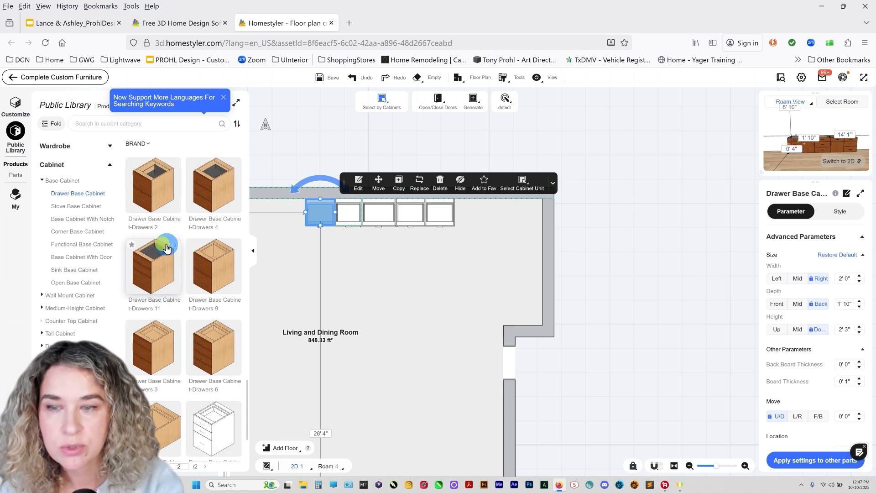
scroll(166, 248, down, 1)
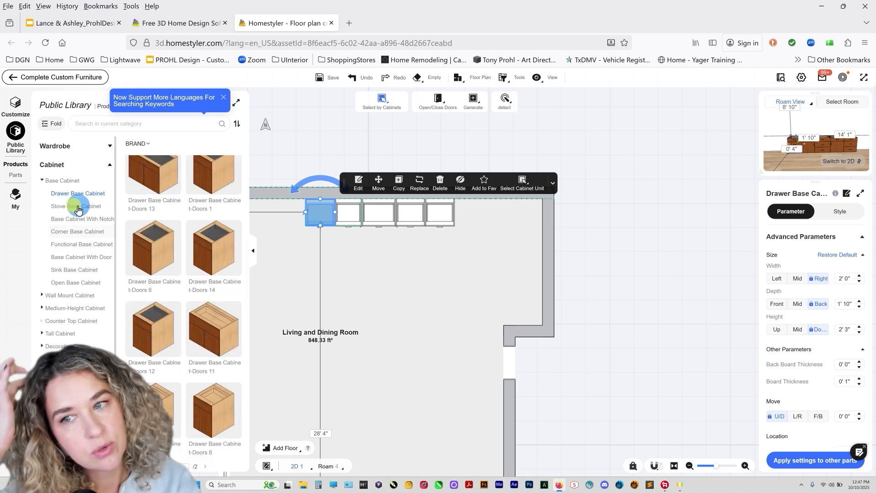
click(76, 235)
click(75, 244)
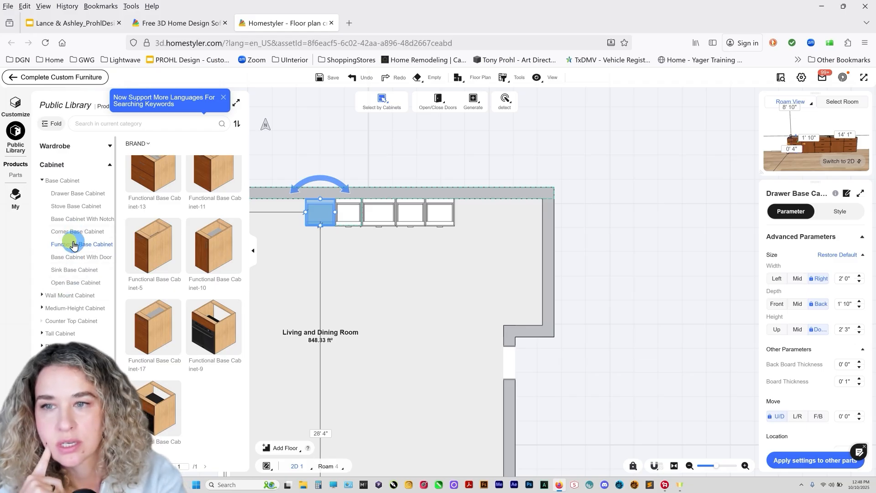
click(75, 270)
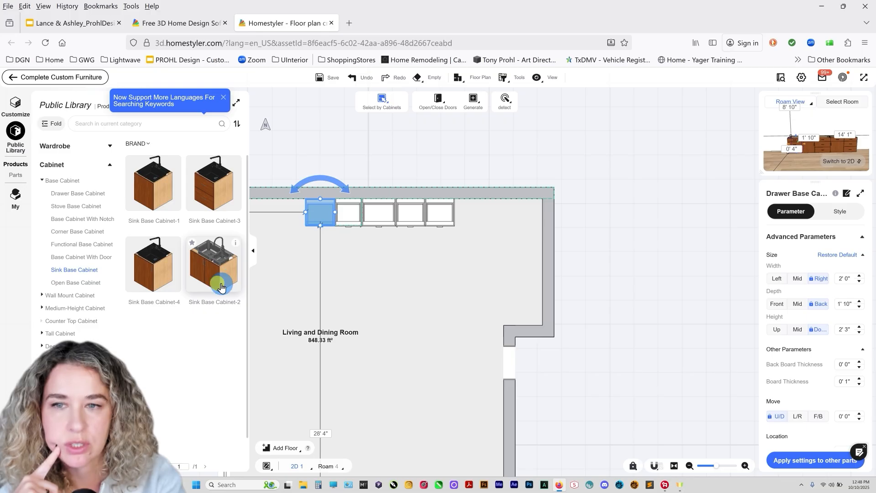
drag(217, 280, 384, 282)
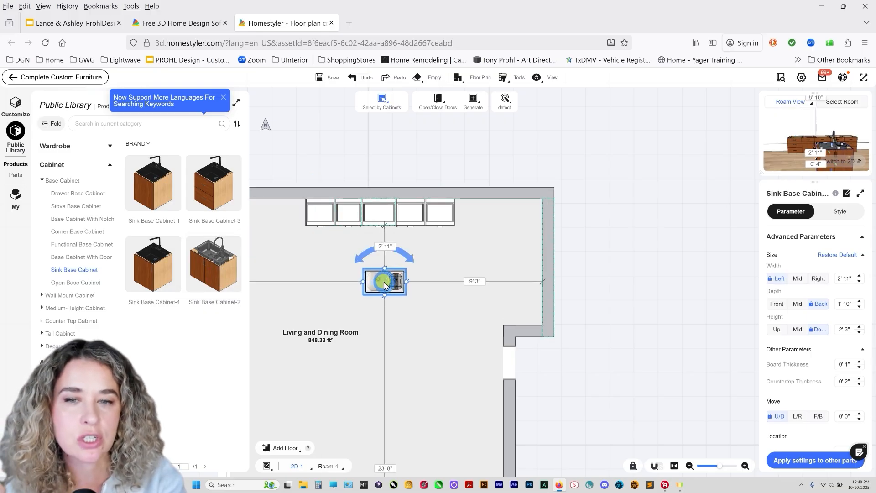
Rotate the sink base cabinet 180 degrees so its front faces the cabinet row along the wall.
scroll(396, 257, up, 3)
drag(377, 248, 364, 328)
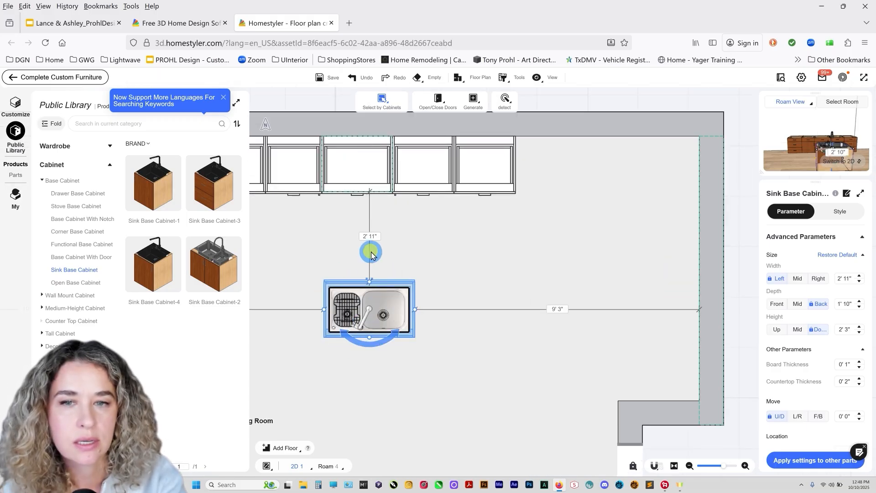
scroll(370, 237, down, 2)
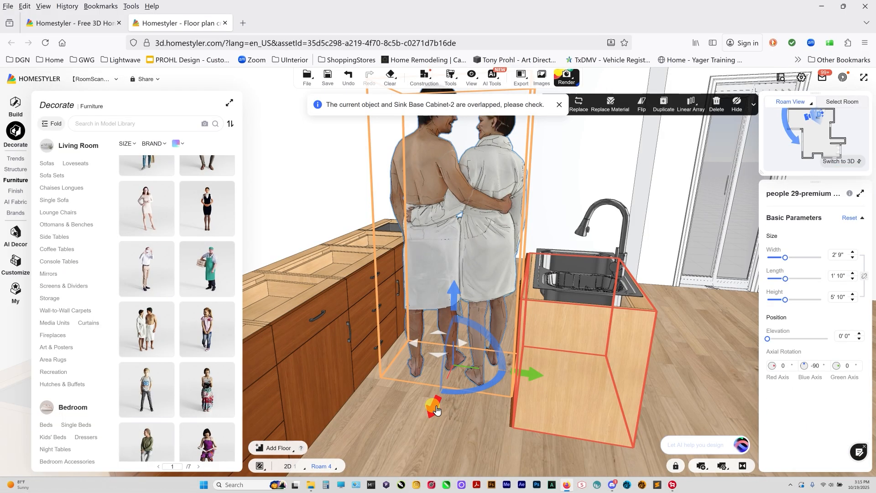
Move the couple figure clear of the sink cabinet and position the pet dog behind the couple in the aisle.
drag(429, 408, 362, 375)
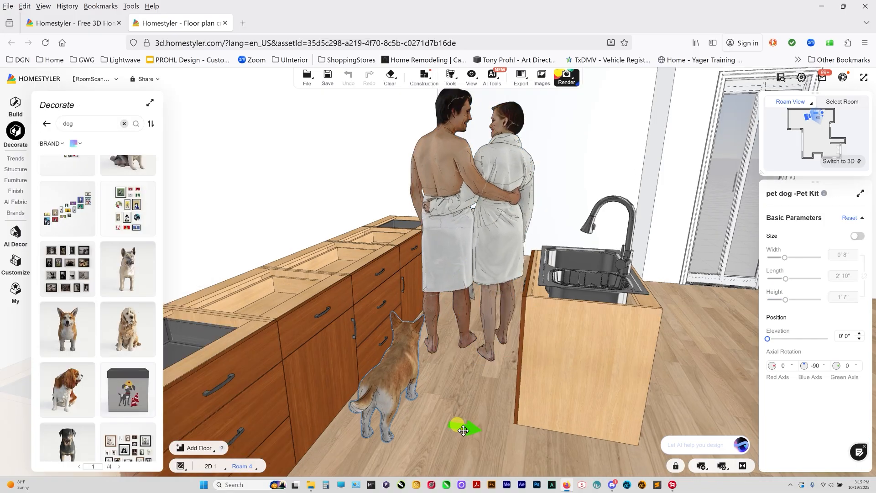
drag(459, 420, 457, 428)
Create a linear array of the pet dog across the aisle toward the sink cabinet, making four dogs in all.
click(399, 359)
mouse_move(561, 362)
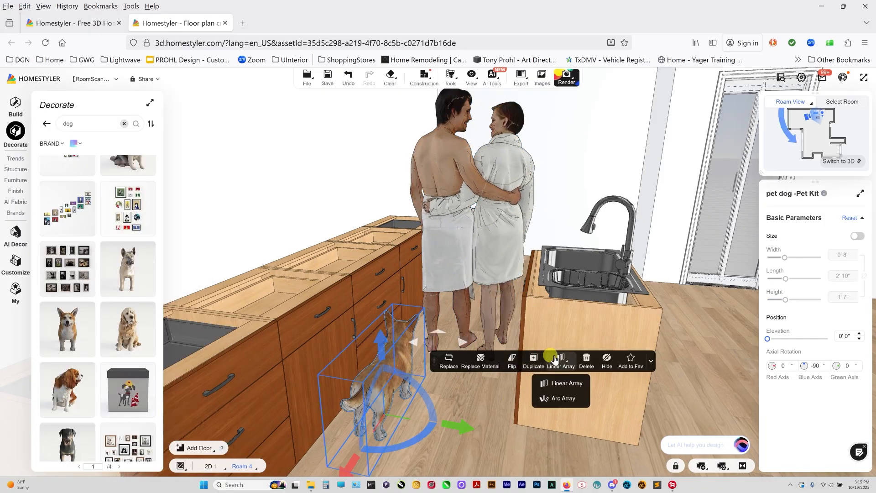
click(562, 384)
scroll(440, 157, up, 5)
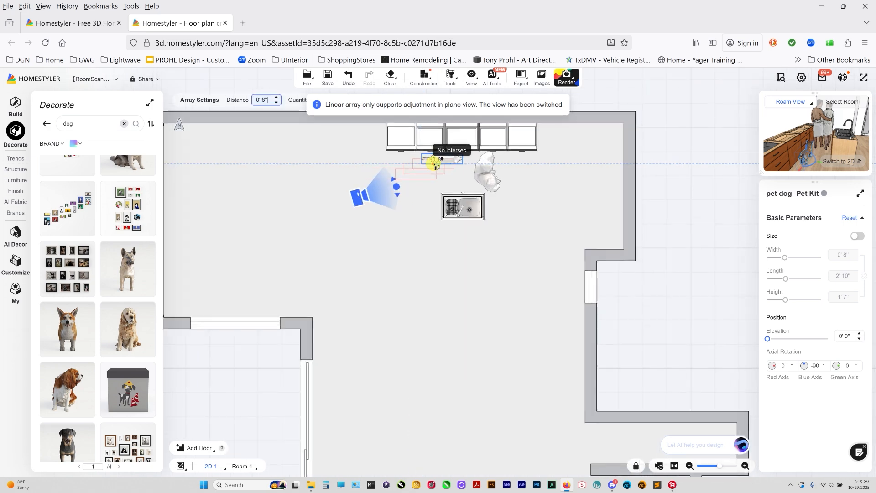
drag(456, 182, 458, 190)
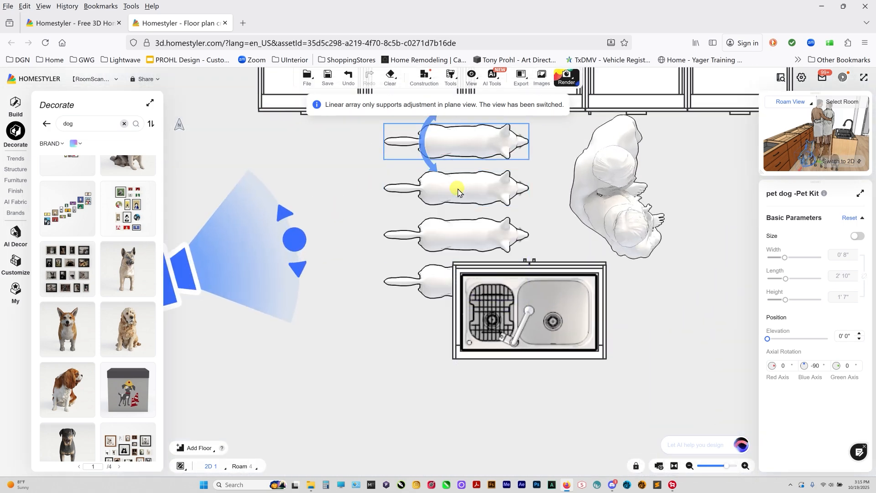
Delete the dog that overlaps the sink cabinet and return to the roam view.
click(433, 291)
key(Delete)
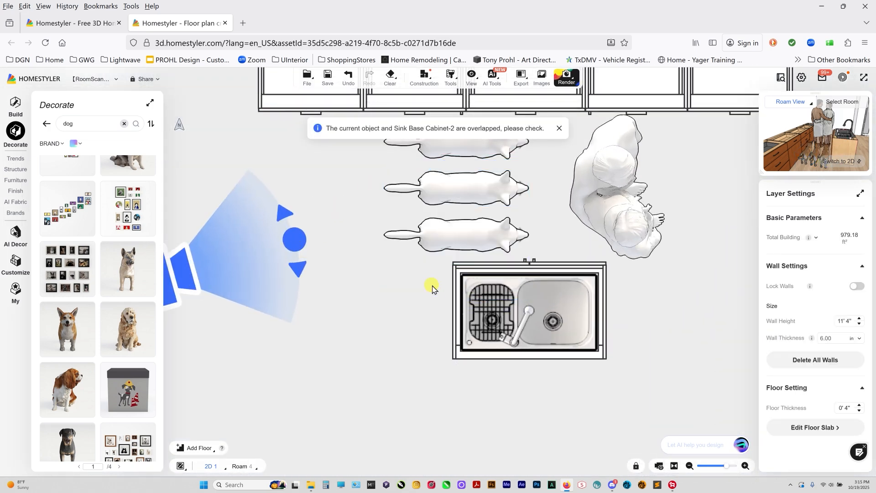
drag(411, 288, 397, 327)
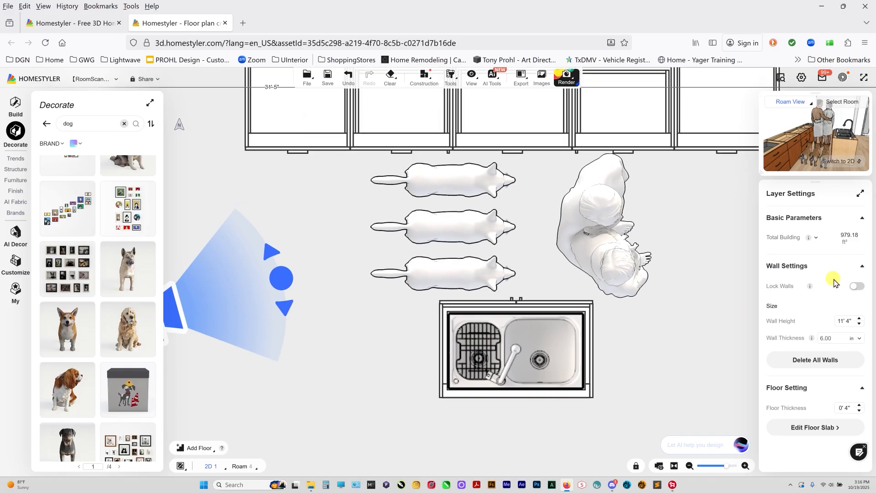
click(839, 161)
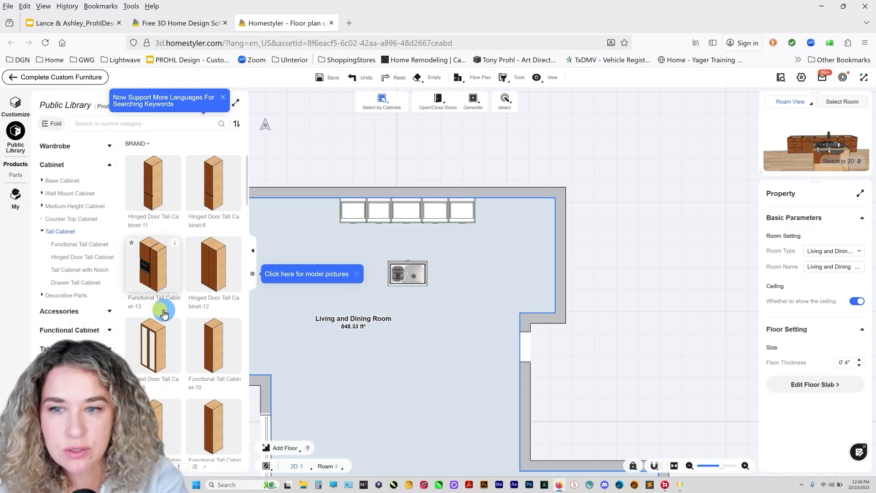
Add a functional tall cabinet with built-in appliances against the upper wall, flush with the right end of the base cabinet row.
scroll(143, 306, down, 4)
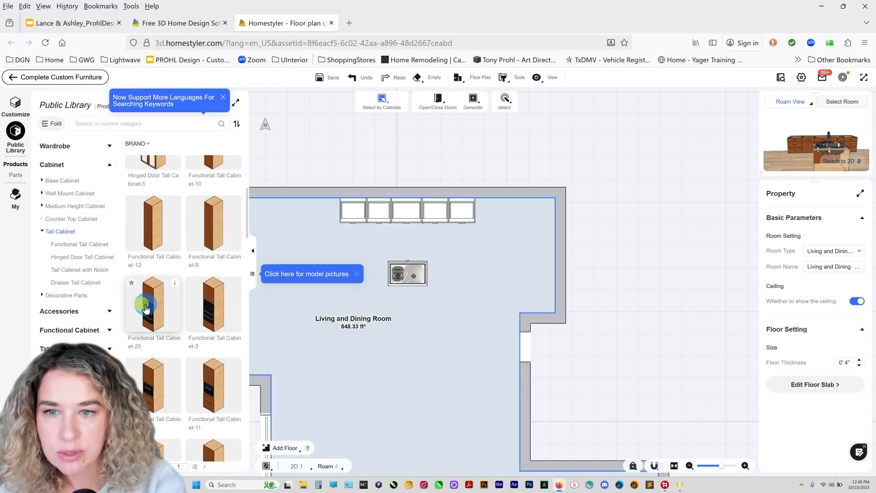
drag(182, 289, 486, 211)
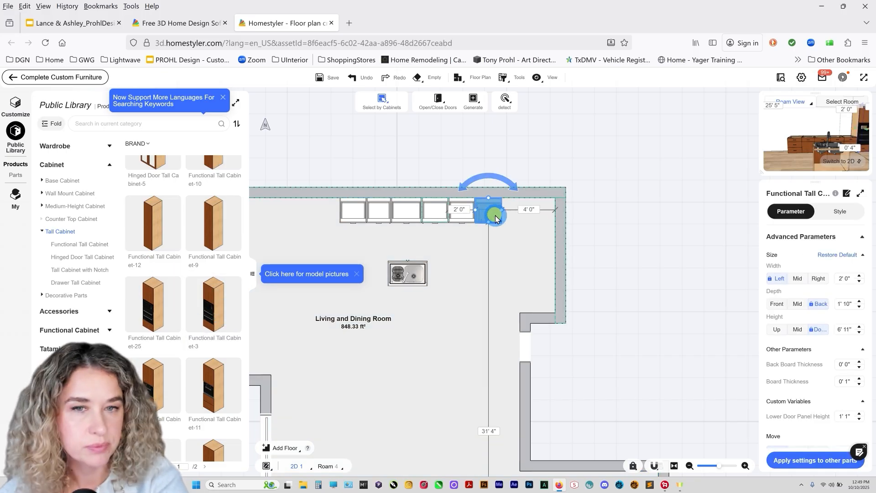
scroll(495, 218, up, 2)
scroll(433, 265, up, 1)
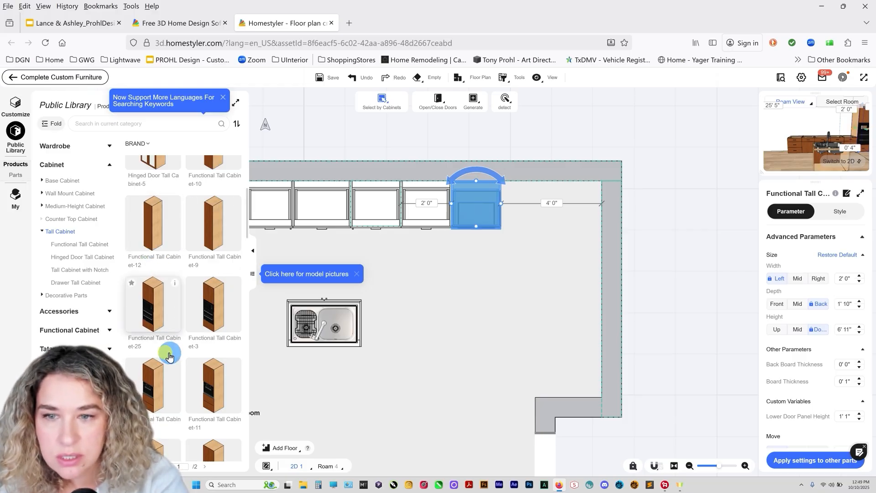
Add Functional Tall Cabinet-5 against the upper wall, flush with the right side of the first tall cabinet.
scroll(160, 409, down, 2)
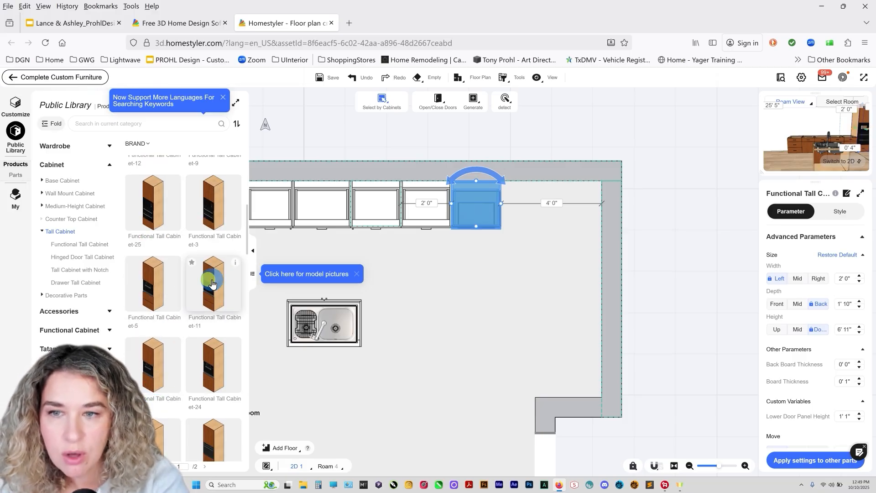
drag(154, 292, 526, 209)
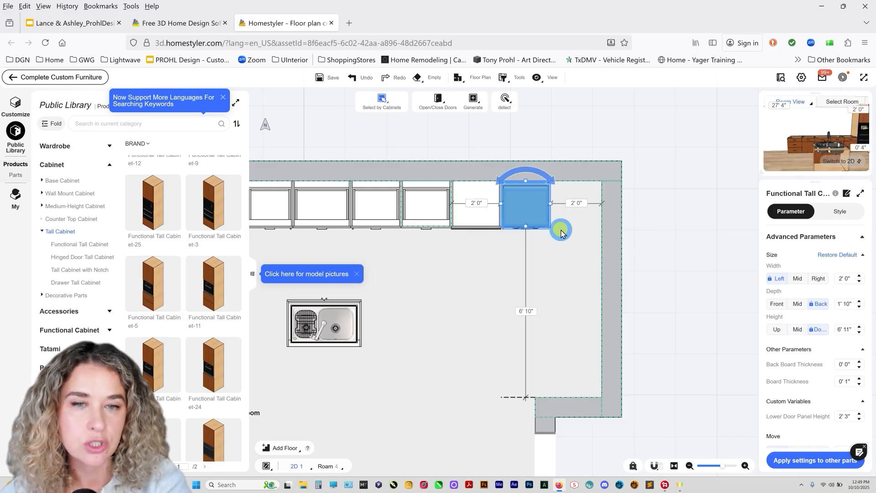
scroll(556, 228, down, 2)
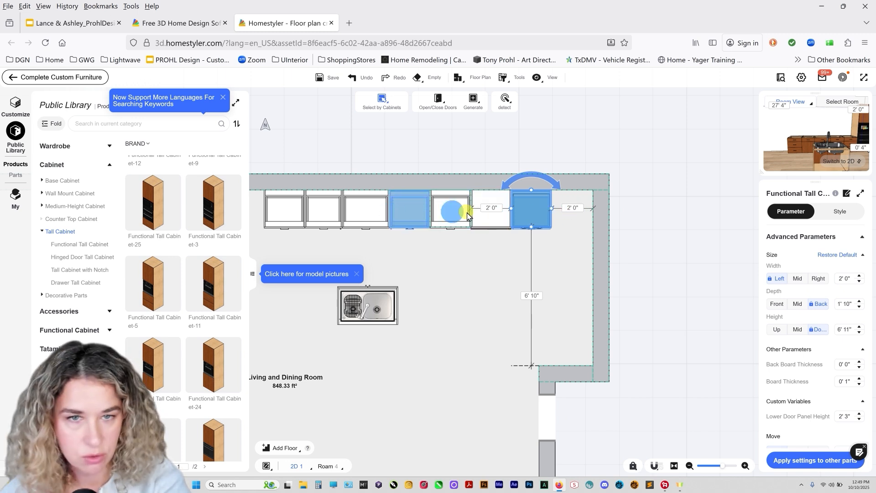
scroll(562, 213, up, 1)
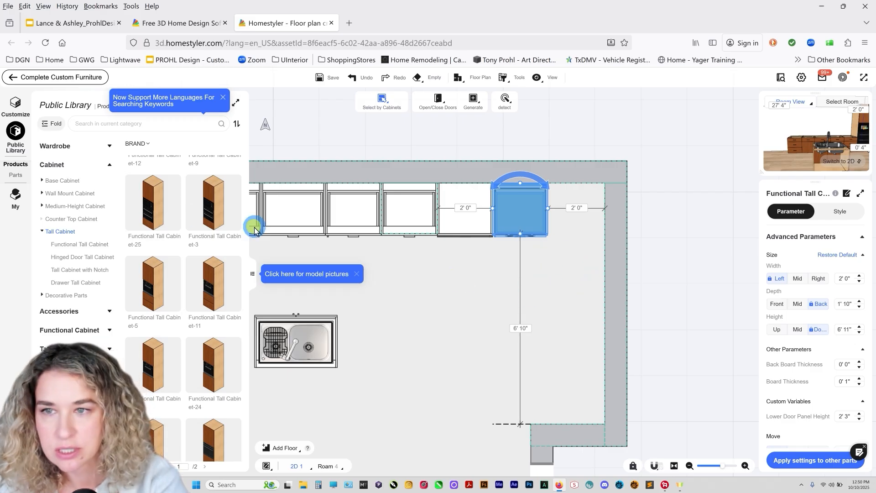
Add Functional Base Cabinet-12 along the right-hand wall and close its gap to the upper wall so it sits in the corner.
click(56, 180)
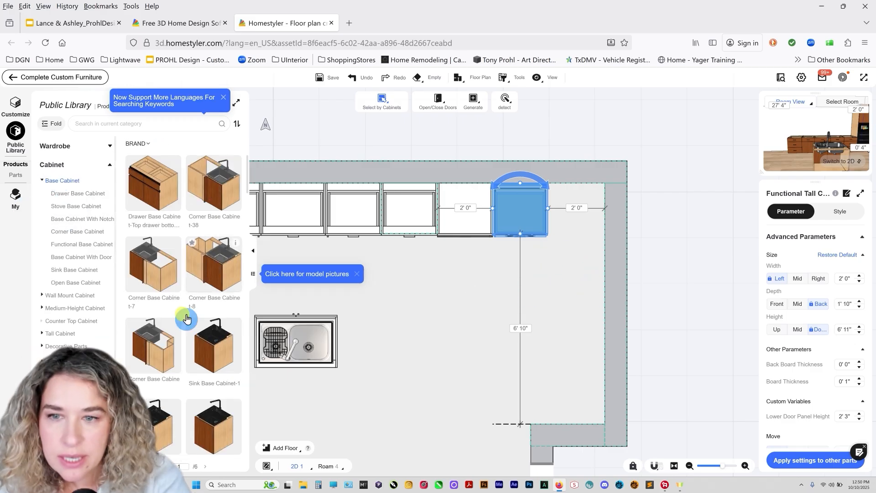
scroll(185, 329, down, 3)
scroll(186, 334, down, 10)
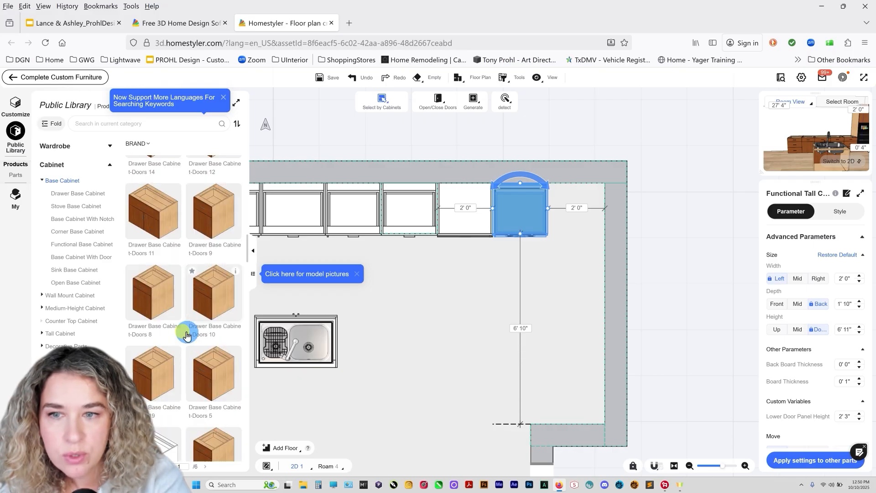
scroll(187, 337, down, 5)
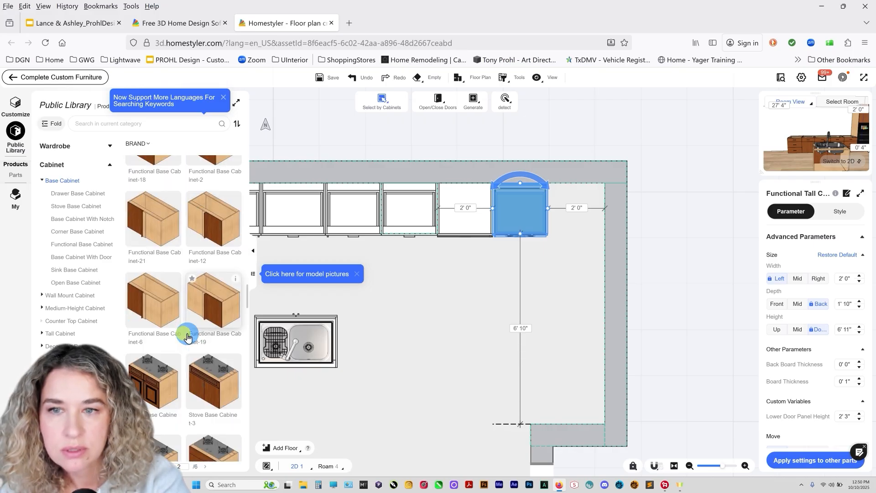
drag(214, 224, 572, 317)
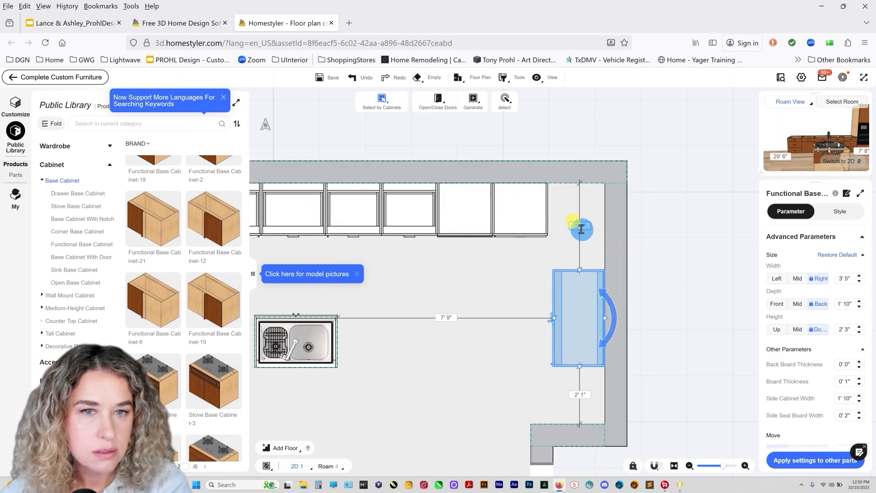
drag(580, 227, 580, 228)
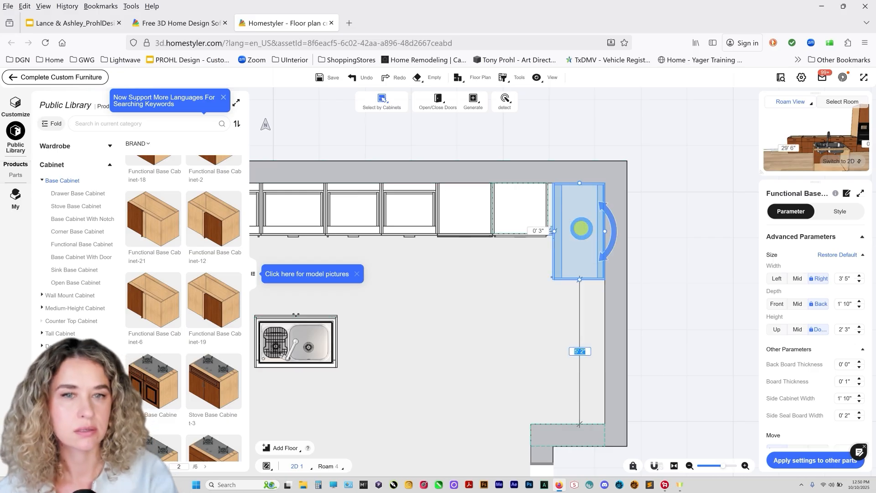
Examine the joint between the corner base cabinet and the adjacent tall cabinet up close in plan, and view the corner in 3D.
click(671, 358)
scroll(559, 226, up, 3)
scroll(559, 226, up, 3)
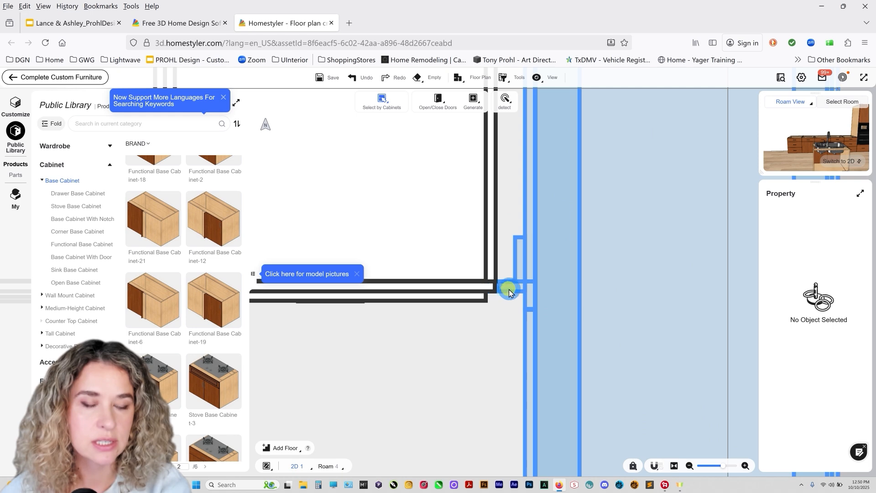
scroll(508, 287, down, 3)
key(3)
drag(526, 217, 422, 316)
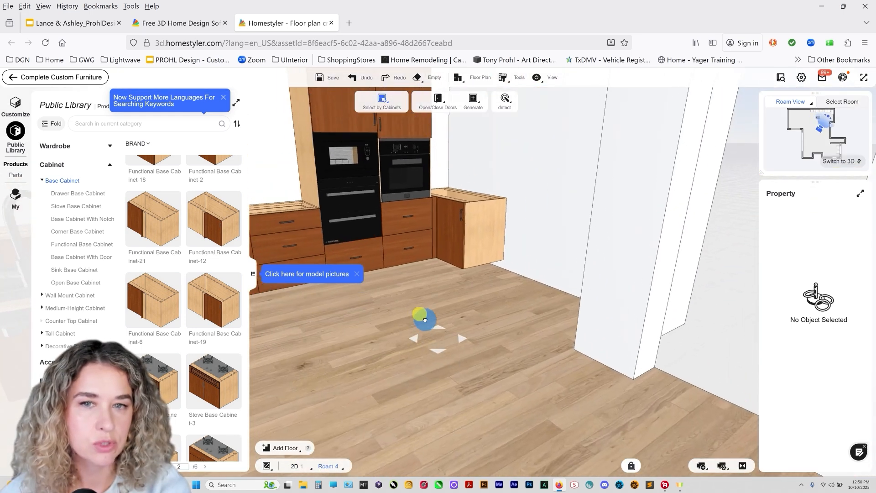
View the corner base cabinet up close in 3D, open its door to check the inside, and close it.
scroll(481, 291, up, 3)
drag(481, 292, 507, 354)
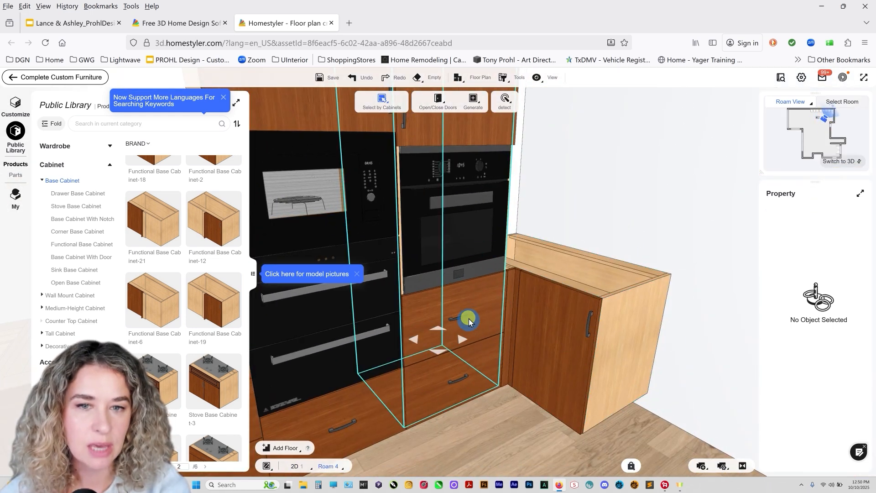
click(575, 311)
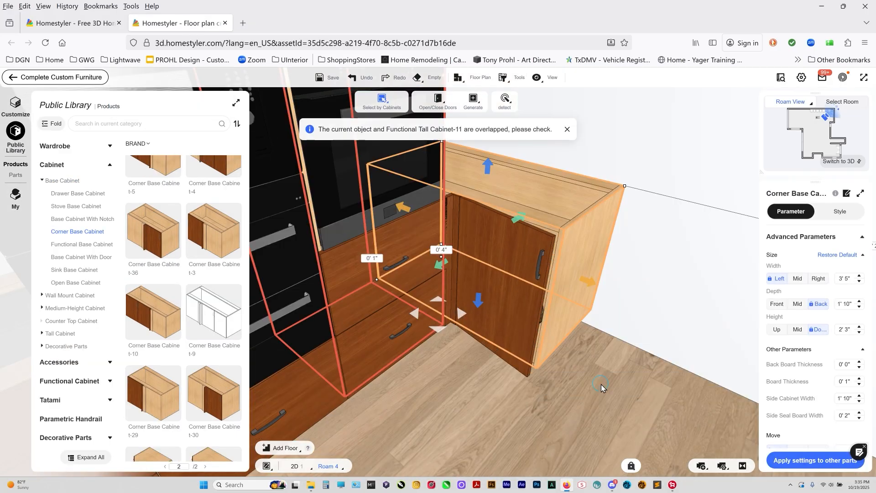
click(555, 338)
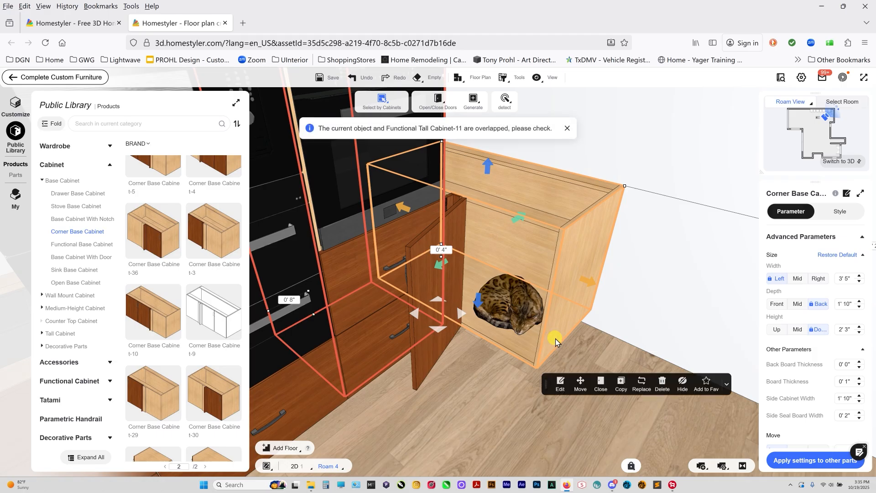
click(601, 384)
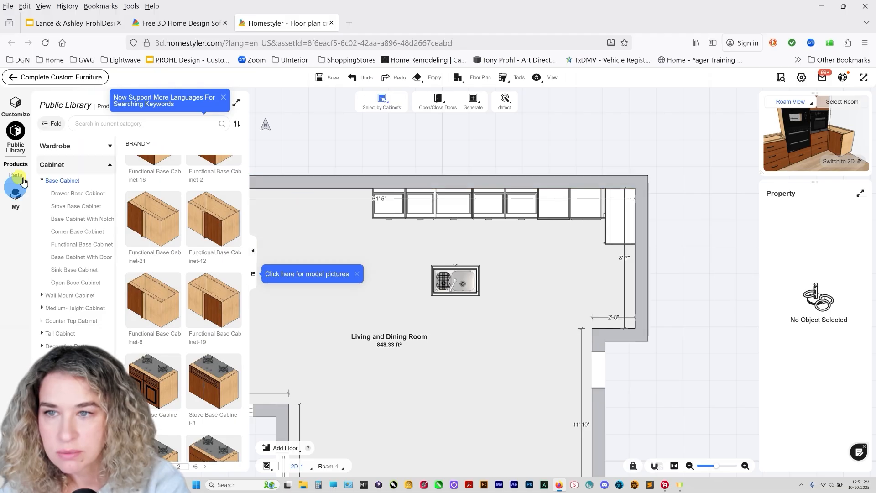
Add a drawer tall cabinet, 2' 11" wide, against the upper wall, flush with the left end of the base cabinet row.
click(60, 333)
scroll(187, 344, down, 10)
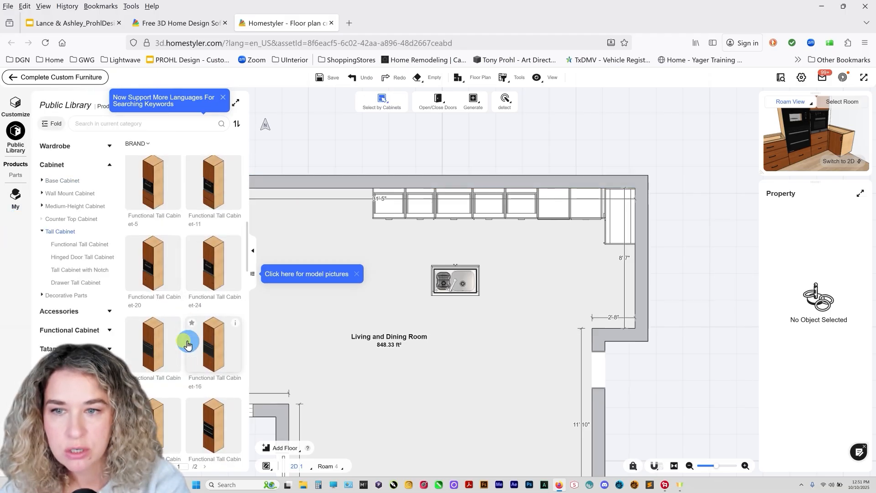
drag(187, 344, 318, 236)
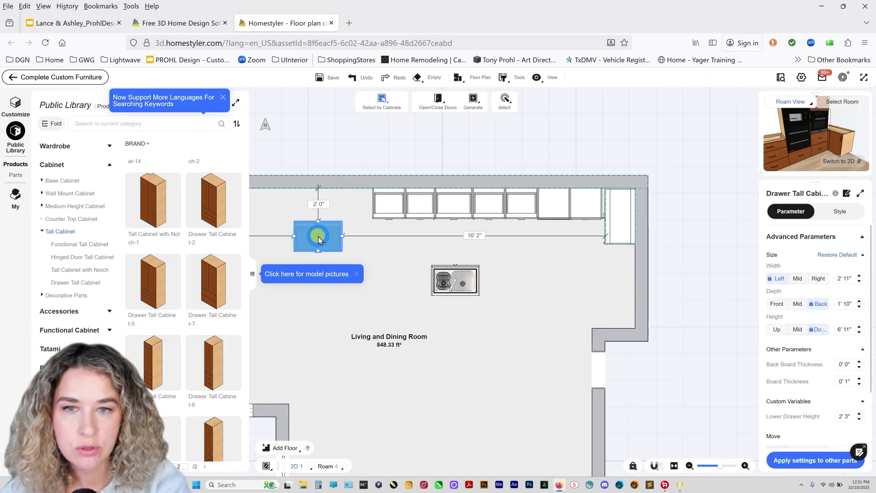
click(349, 200)
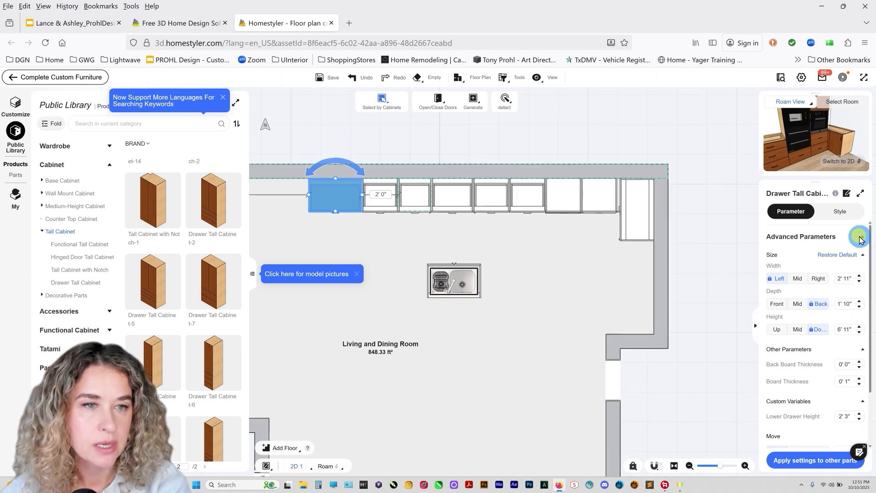
Examine the two appliance tall cabinets in 3D and open the replacement models for the oven tall cabinet.
click(860, 163)
scroll(557, 199, up, 3)
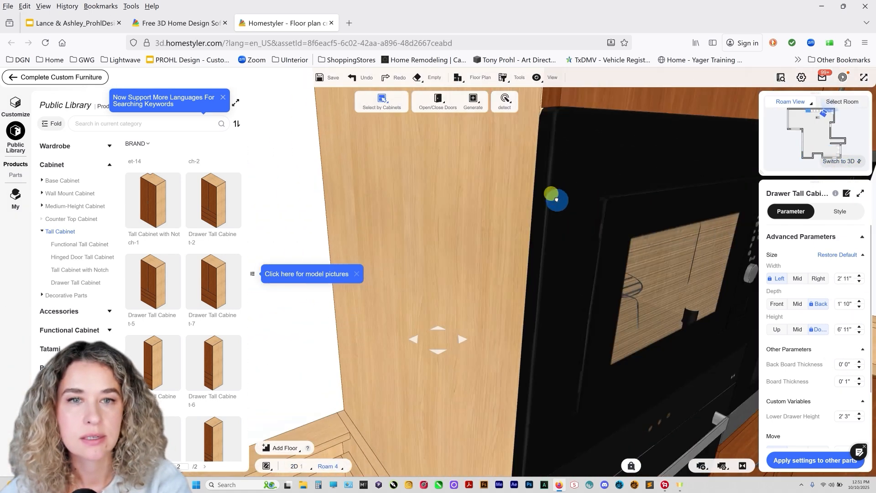
scroll(556, 200, down, 5)
click(451, 198)
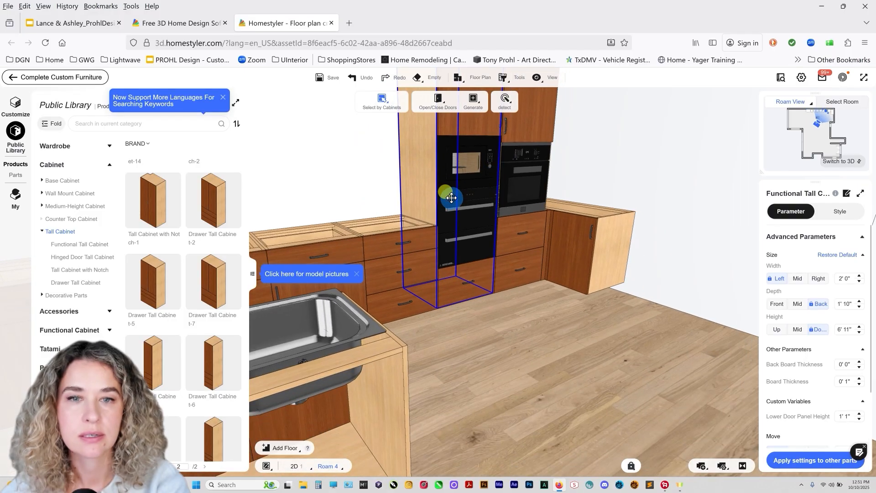
scroll(399, 202, up, 3)
scroll(400, 200, down, 3)
drag(638, 180, 620, 207)
click(452, 221)
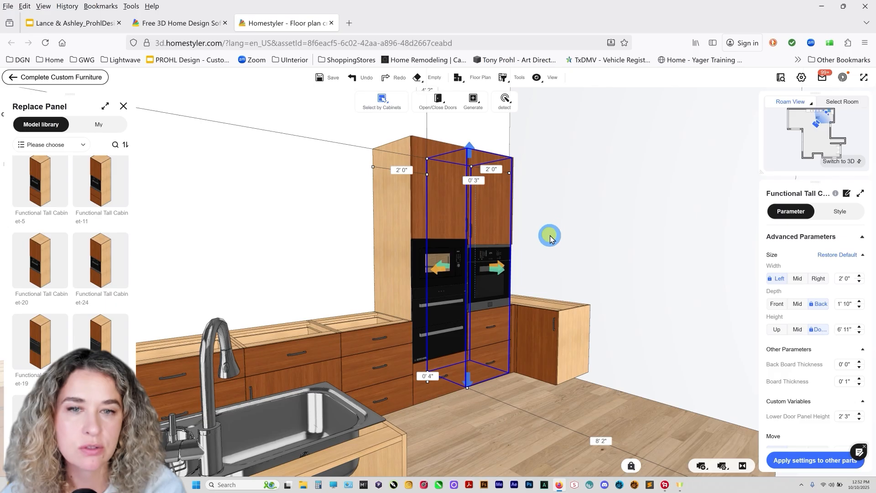
scroll(550, 237, up, 4)
click(447, 211)
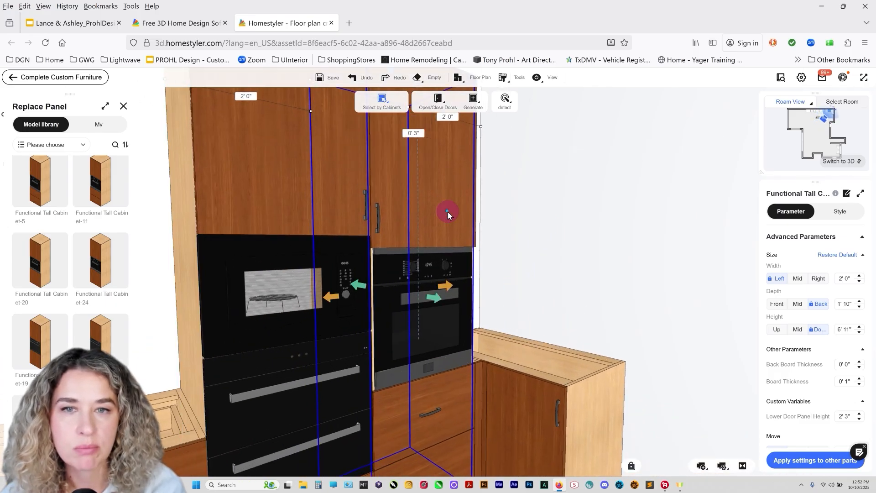
mouse_move(379, 98)
click(383, 142)
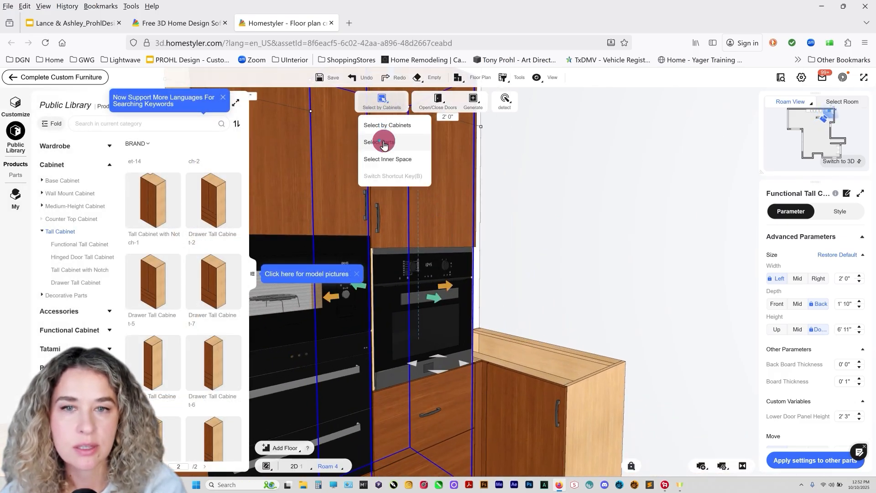
double_click(434, 233)
click(397, 158)
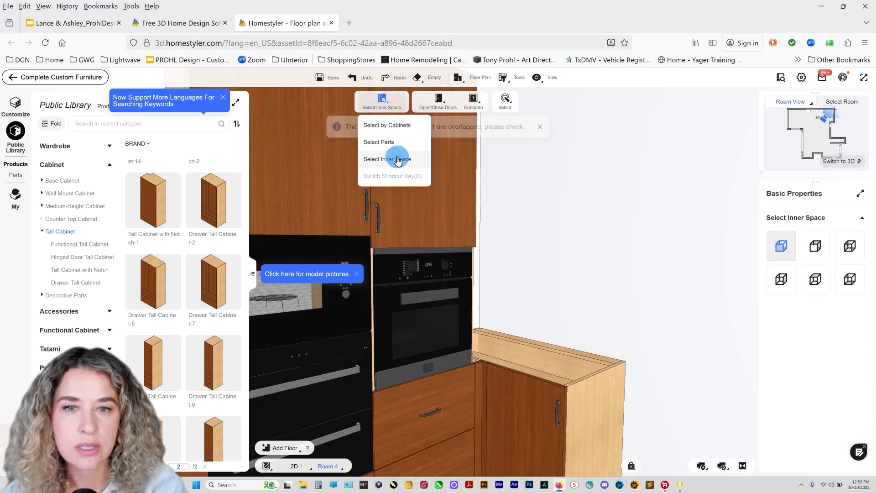
click(414, 205)
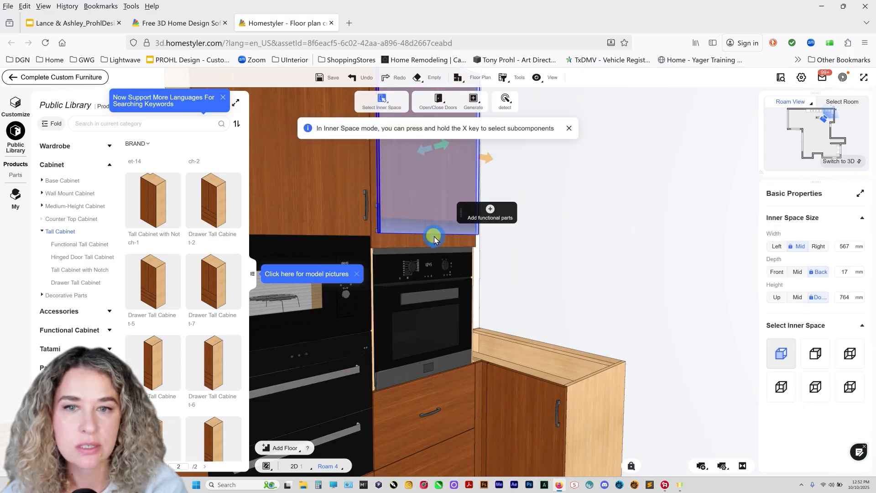
click(425, 258)
click(419, 267)
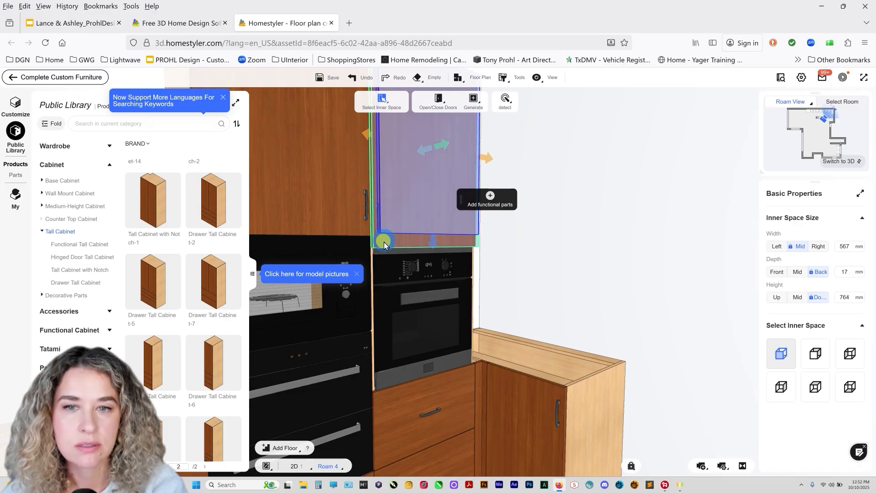
Shorten the upper door of the oven tall cabinet to 2' 8" so its bottom edge lines up with the neighbouring door.
mouse_move(381, 100)
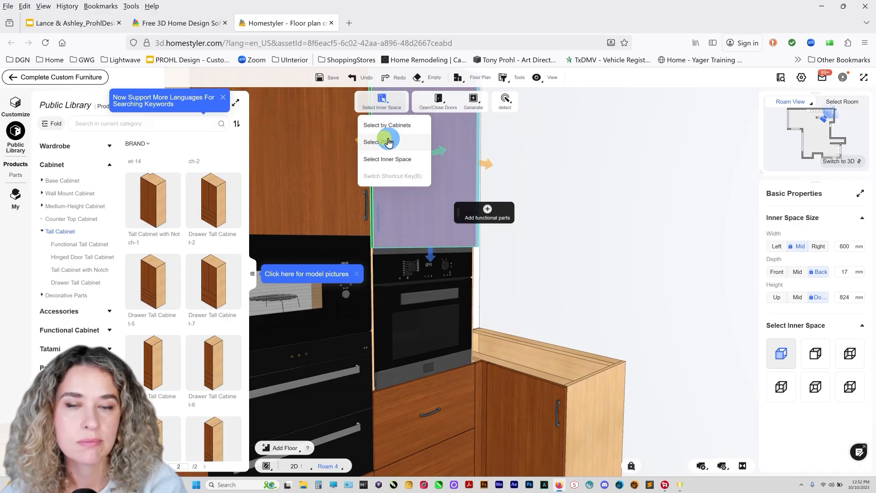
click(388, 127)
click(425, 240)
drag(429, 253, 430, 239)
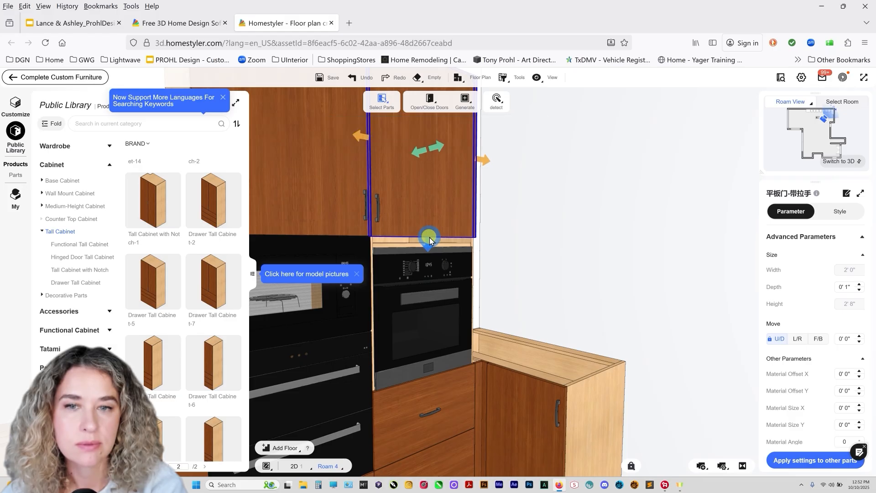
Raise the shelf board above the oven to the upper door's bottom edge, 2' 1" above the board below.
click(413, 244)
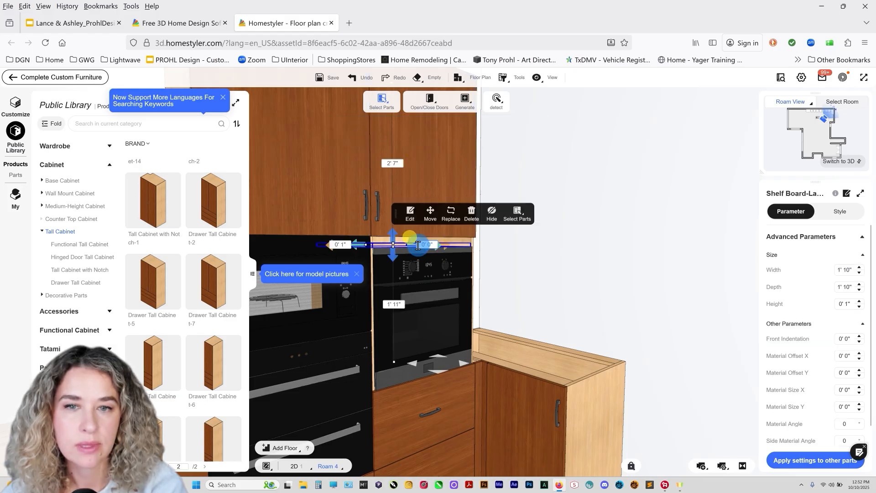
click(390, 162)
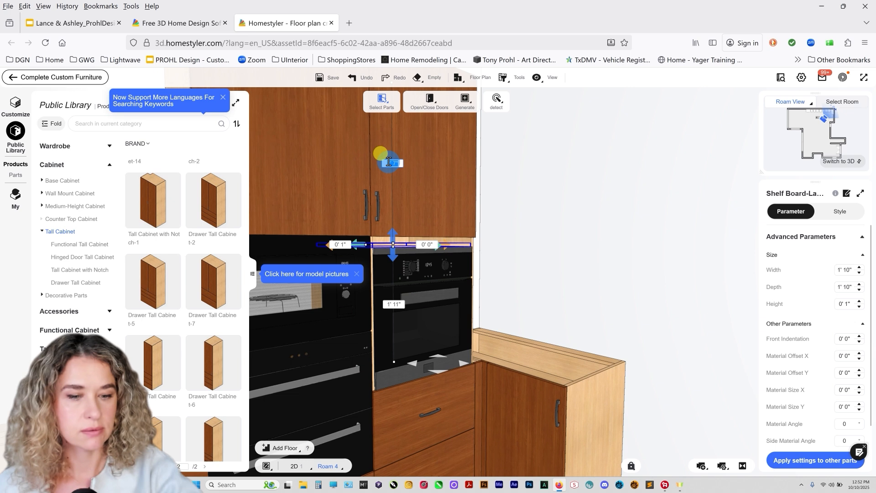
key(Return)
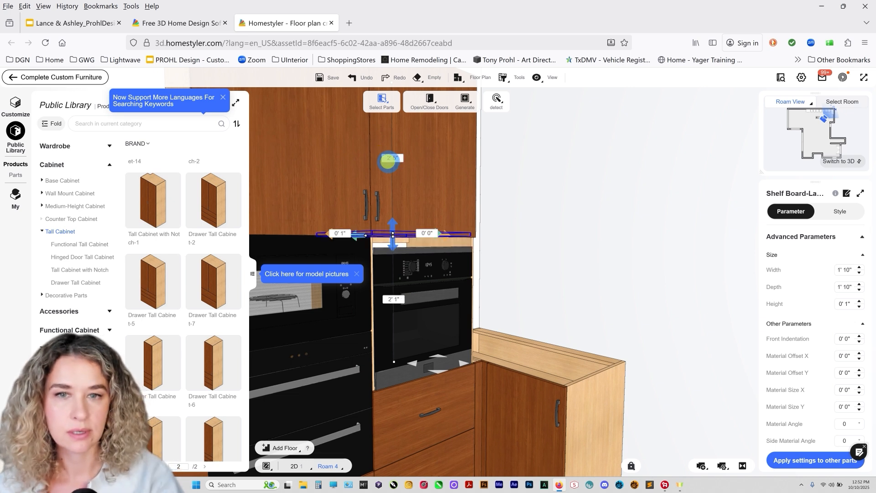
Delete the oven and extend the thin back plate down to the niche's lower board, 4' 7" high.
click(400, 276)
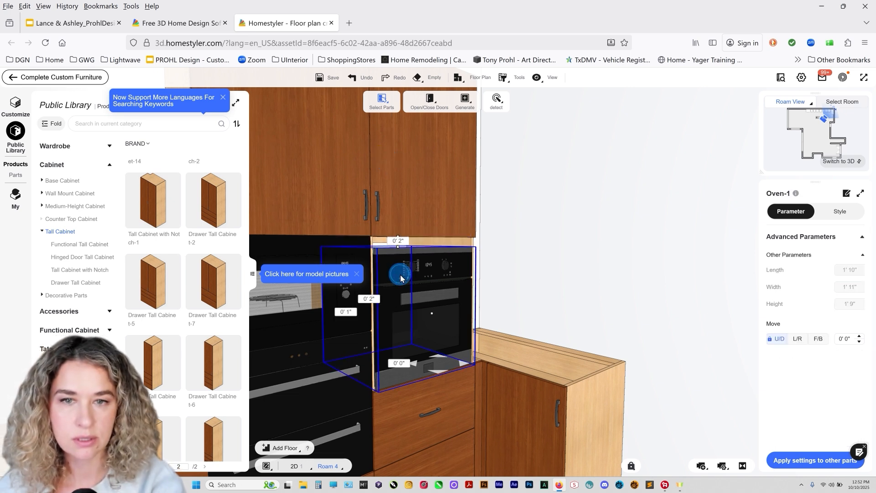
key(Delete)
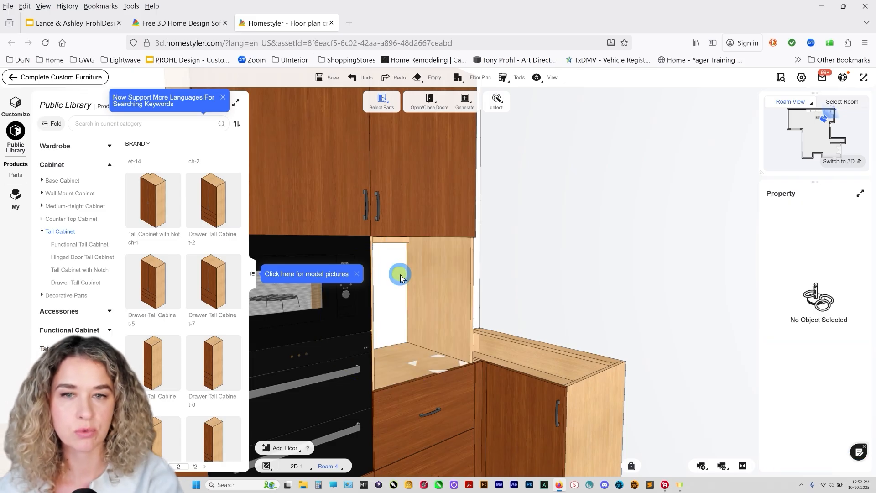
click(395, 242)
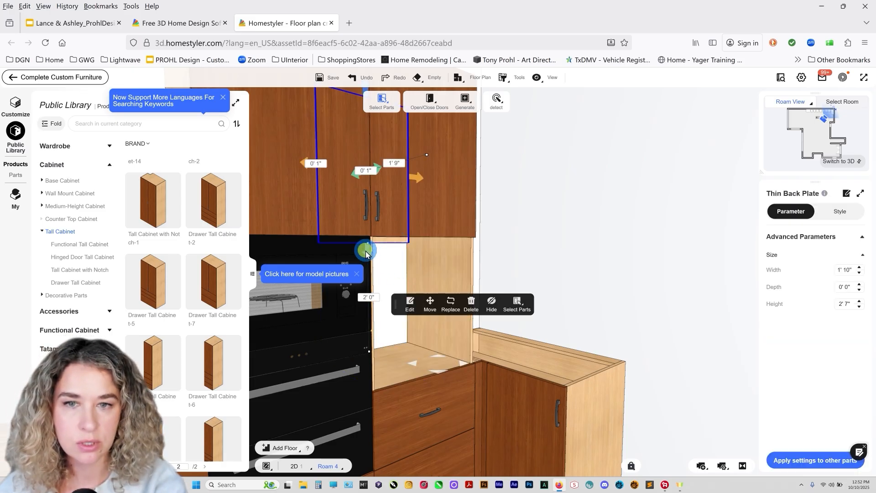
drag(379, 381, 384, 362)
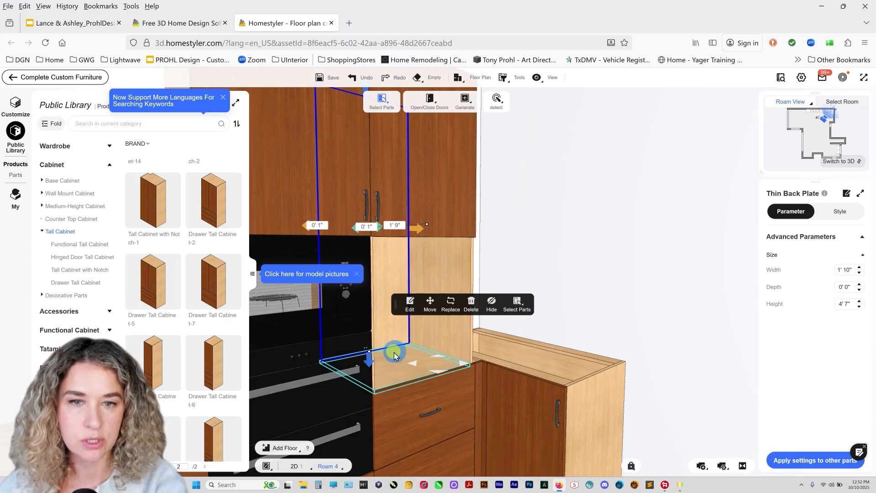
click(568, 329)
Add a drawer base cabinet, 2' 4" wide, along the right-hand wall in plan, flush with the corner base cabinet.
scroll(558, 309, down, 3)
scroll(558, 309, down, 3)
click(841, 161)
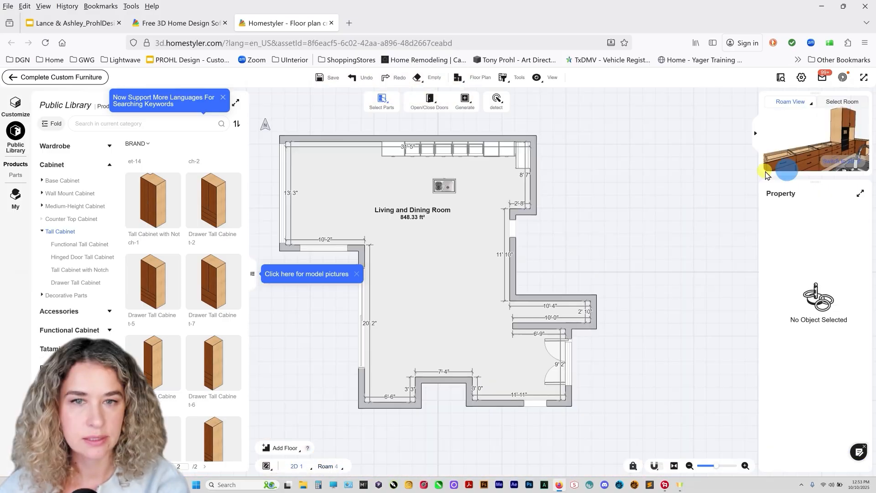
scroll(524, 153, up, 5)
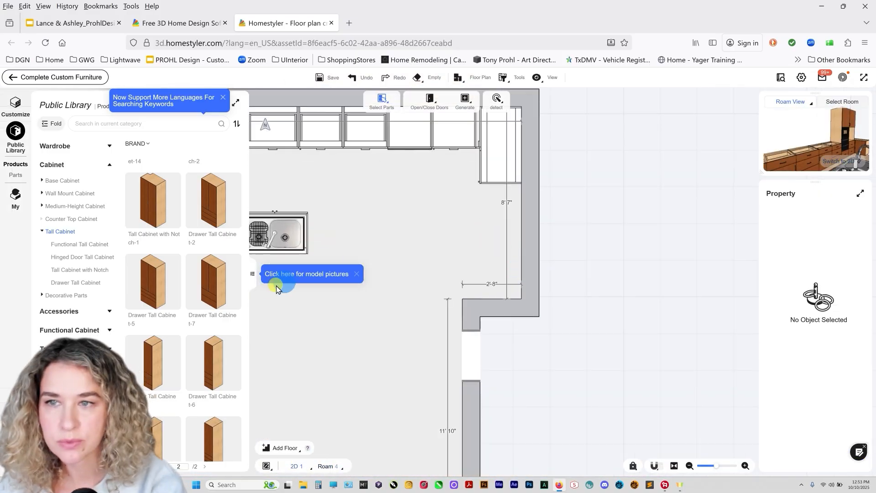
click(57, 181)
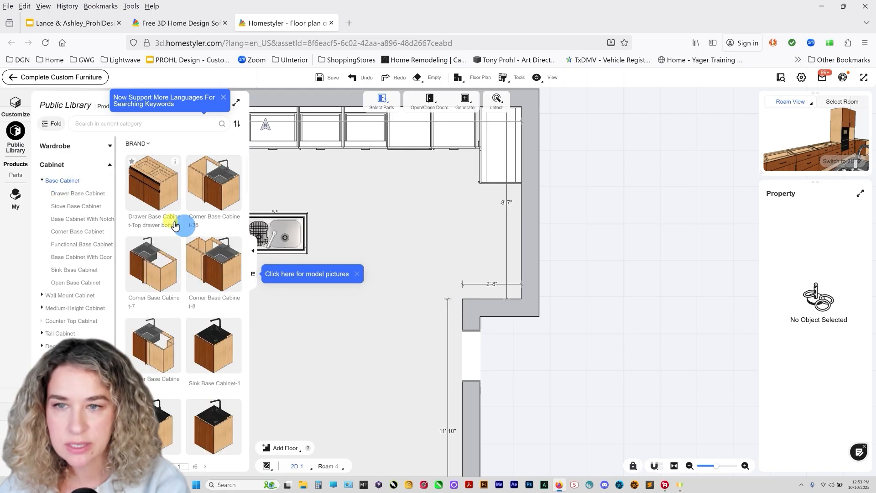
scroll(154, 297, down, 3)
drag(153, 297, 494, 217)
drag(493, 222, 504, 243)
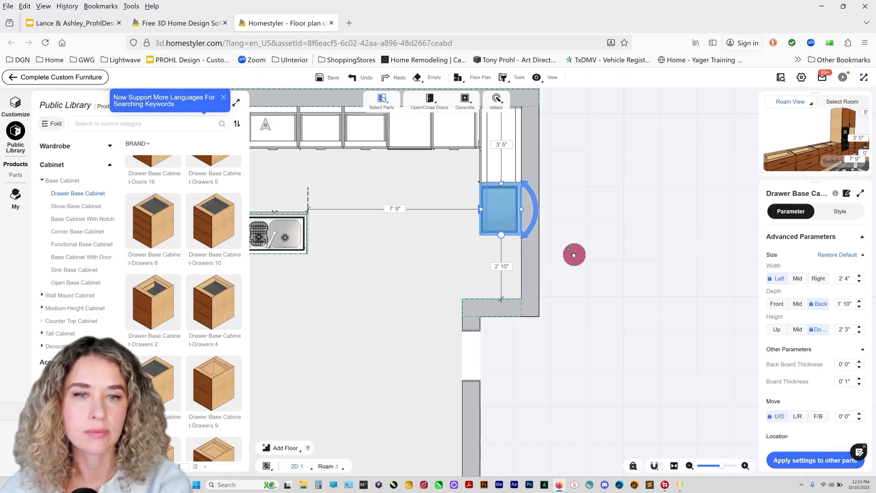
click(573, 255)
Add a drawer tall cabinet, 2' 4" wide, at the lower end of the right-hand wall, tight against the projecting wall.
click(60, 333)
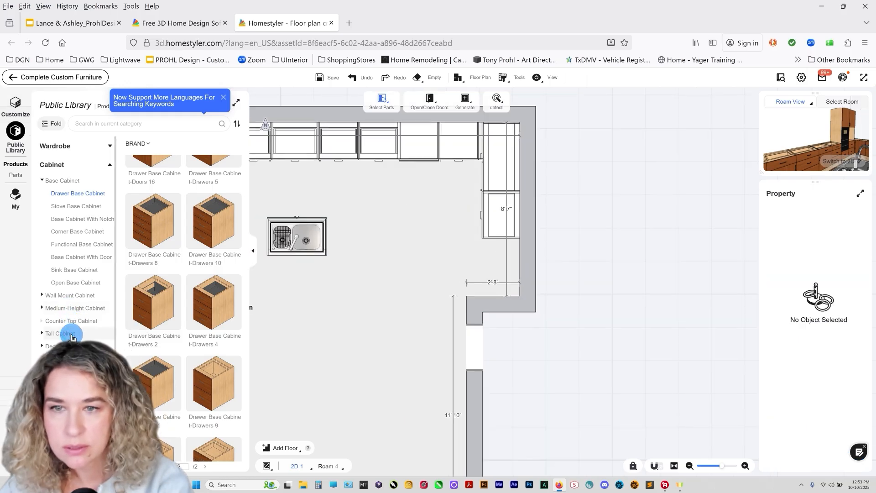
drag(160, 325, 501, 234)
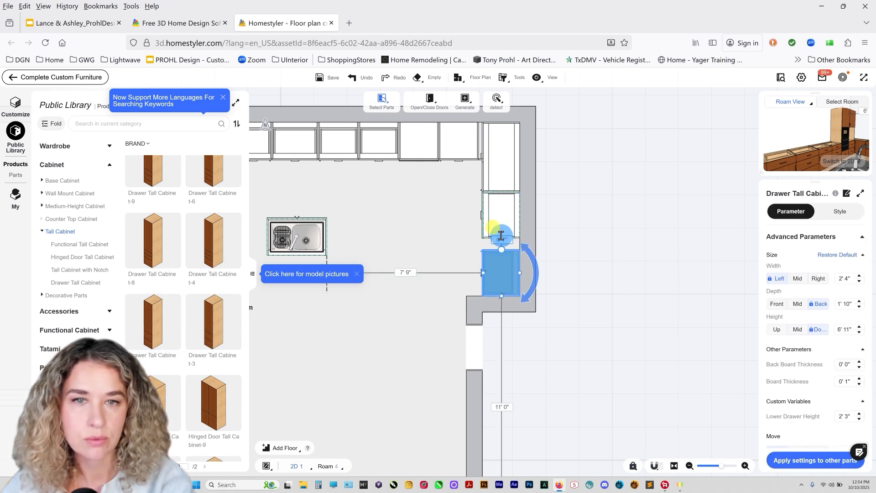
scroll(500, 226, up, 3)
Replace the right-wall drawer base cabinet with a two-door one 2' 11" wide, filling the space between corner and tall cabinets.
click(494, 230)
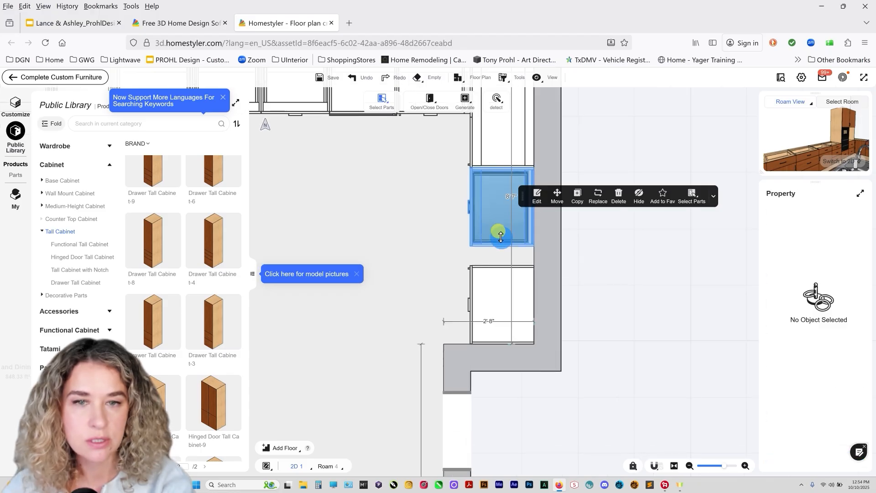
click(493, 274)
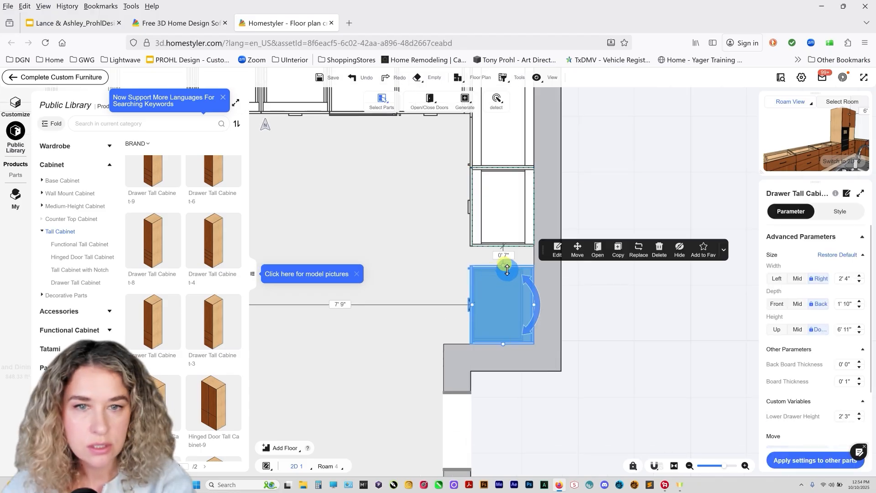
click(501, 240)
drag(502, 243, 499, 205)
click(59, 181)
drag(173, 301, 508, 215)
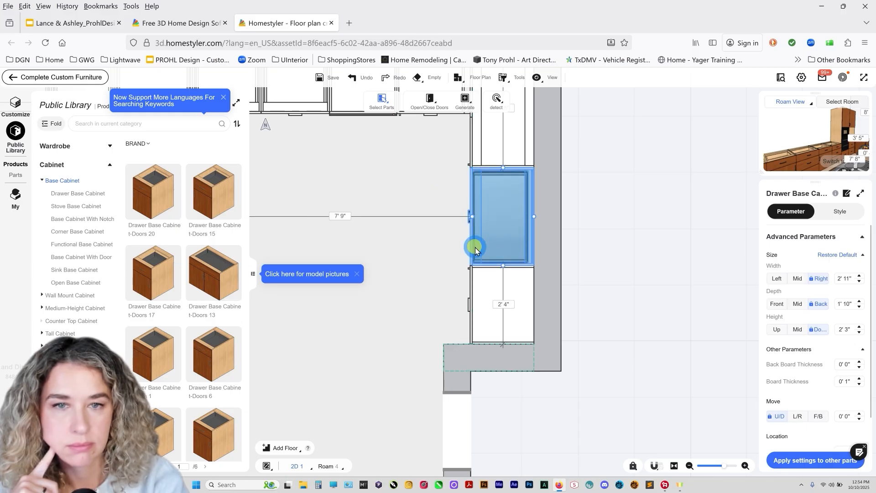
Review the kitchen layout in 3D from the sink cabinet towards the new right-hand wall cabinets.
click(861, 163)
click(861, 163)
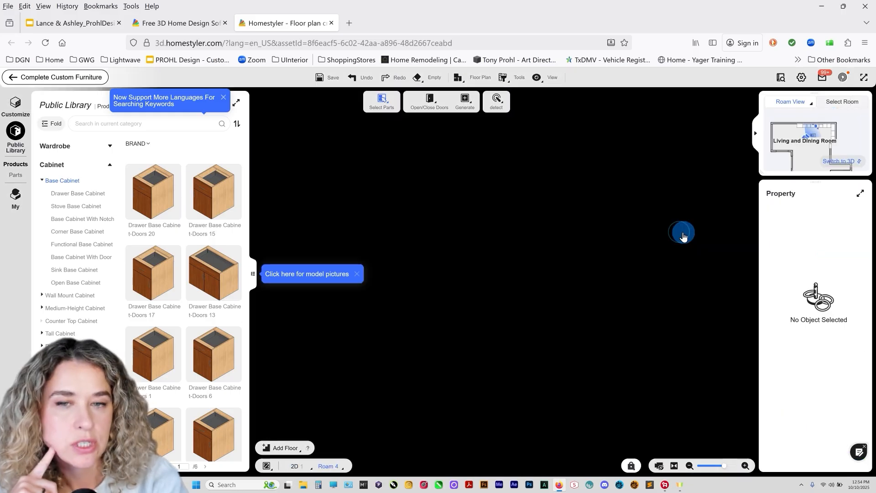
drag(516, 295, 548, 347)
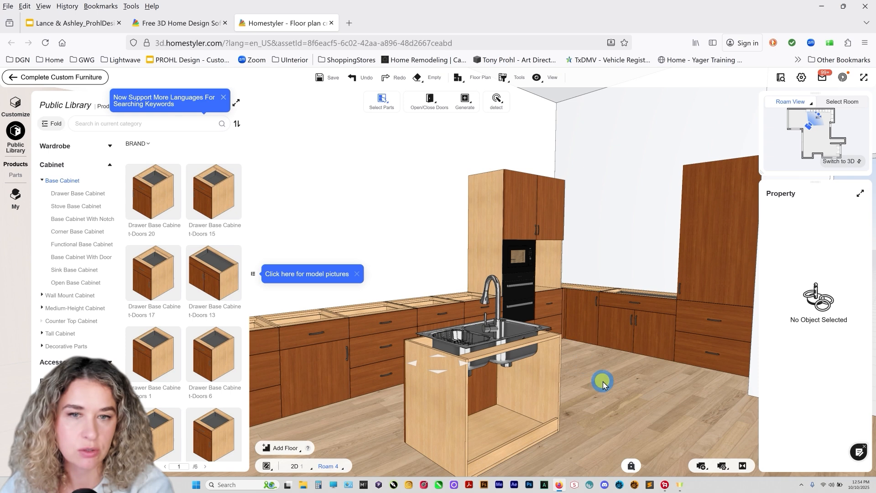
Switch selection from parts to whole cabinets and delete the two-door drawer base cabinet between the corner and tall cabinets.
scroll(589, 388, up, 5)
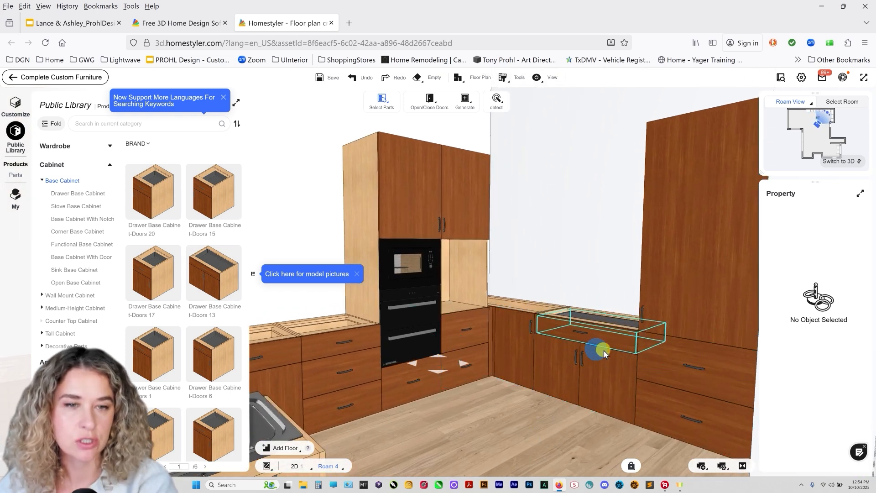
scroll(587, 328, up, 1)
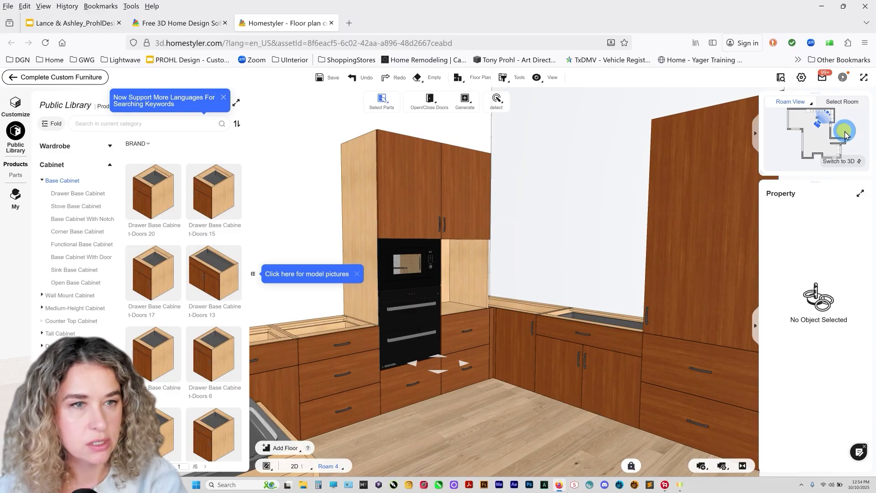
click(619, 344)
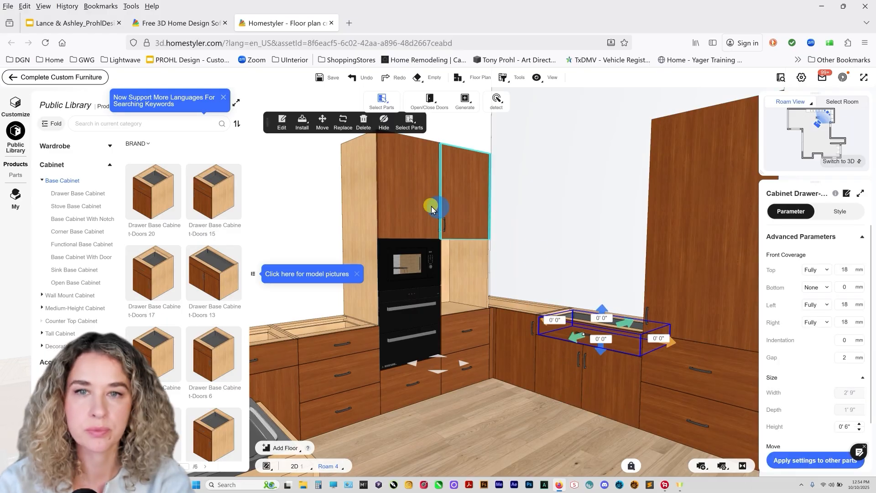
click(378, 109)
click(388, 127)
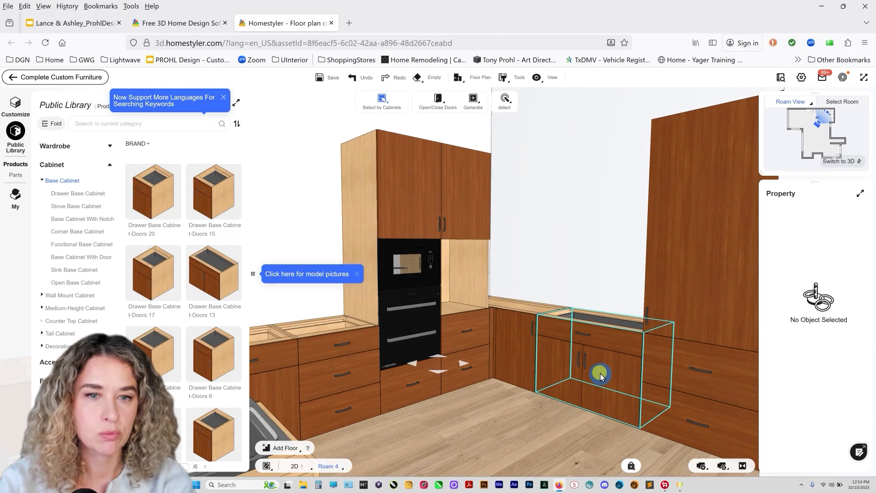
click(599, 363)
key(Delete)
Place the two-door Base Cabinet With Door-4, 2' 11" wide, in the gap between the corner base cabinet and the tall cabinet.
scroll(194, 365, down, 3)
scroll(194, 365, down, 5)
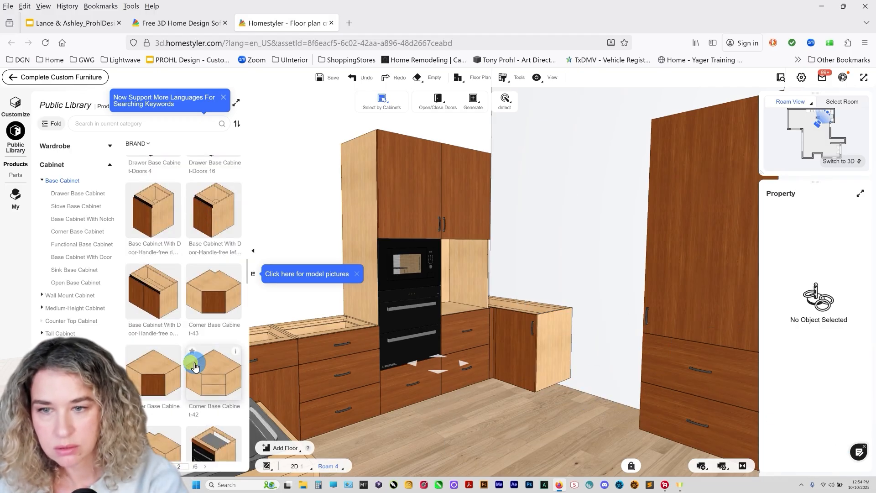
scroll(195, 365, down, 2)
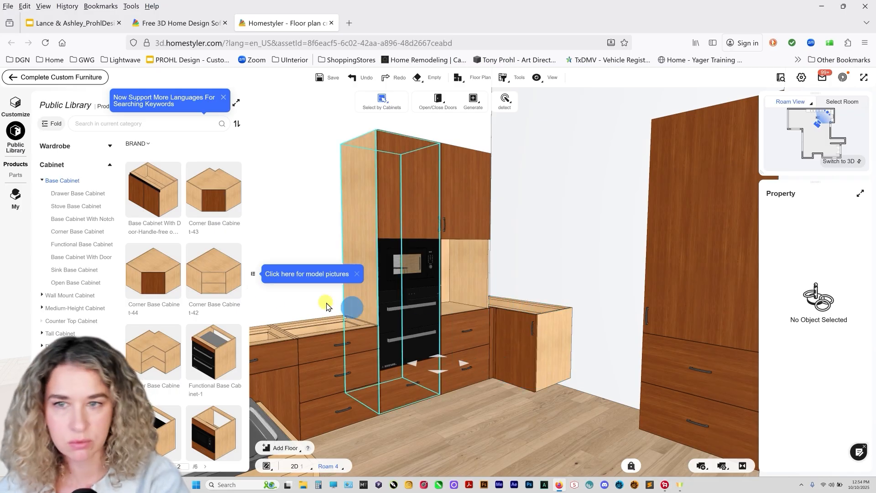
scroll(180, 290, down, 3)
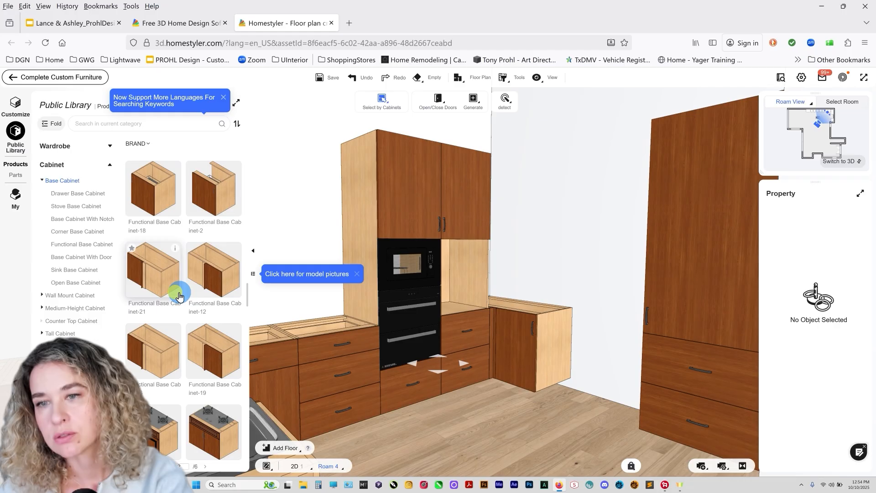
scroll(179, 295, down, 3)
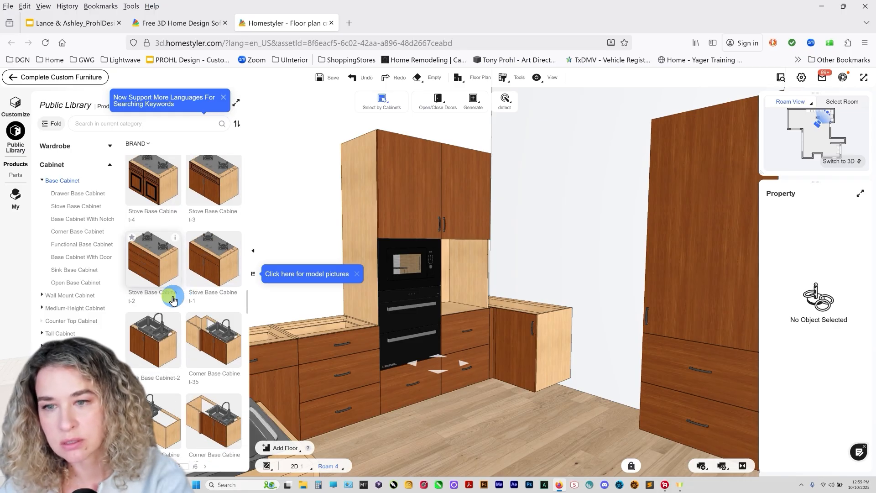
scroll(173, 299, down, 8)
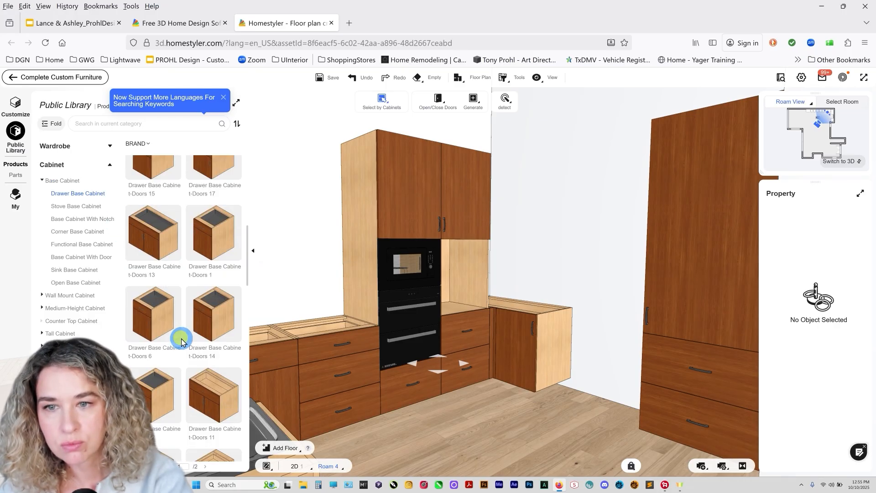
scroll(182, 342, down, 3)
scroll(185, 341, down, 3)
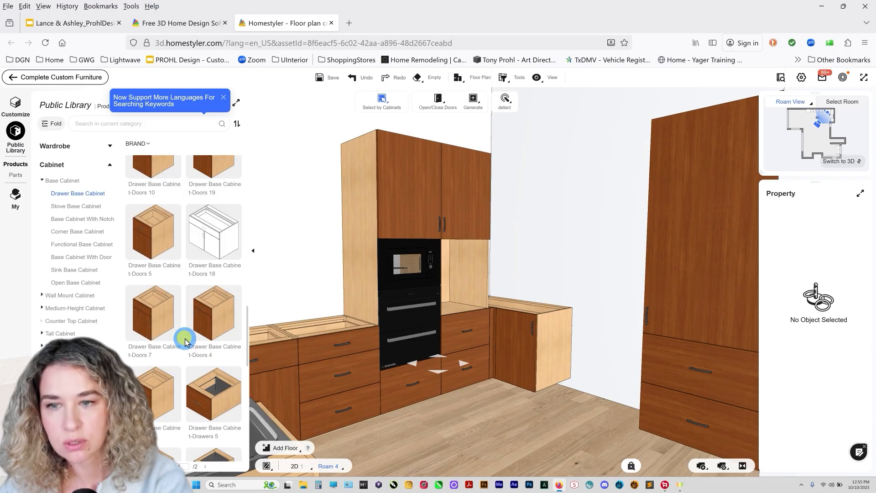
scroll(185, 341, down, 3)
click(82, 257)
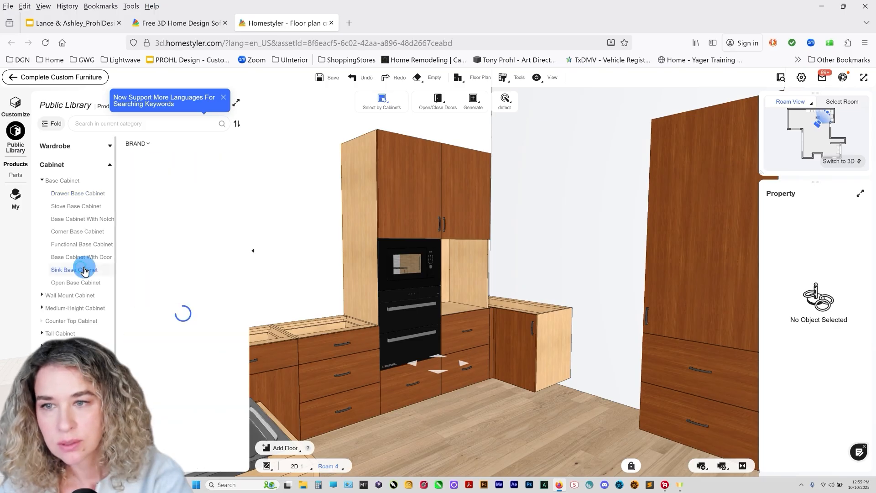
drag(211, 258, 596, 356)
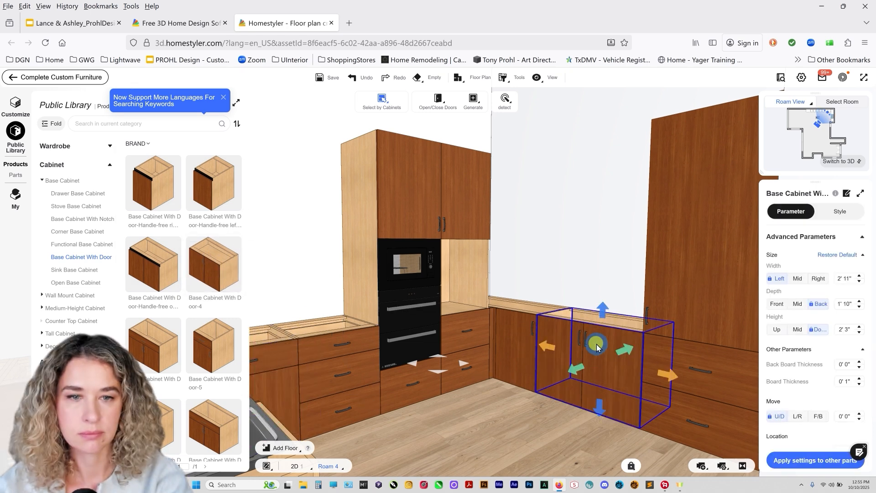
click(502, 425)
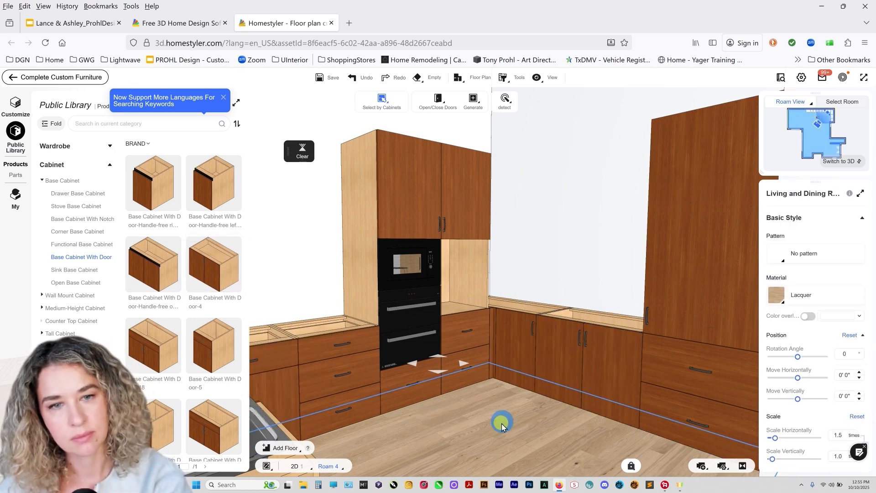
Review the kitchen in 3D, opening all cabinet doors to inspect the interiors and closing them all again.
scroll(499, 411, down, 5)
right_drag(501, 410, 594, 367)
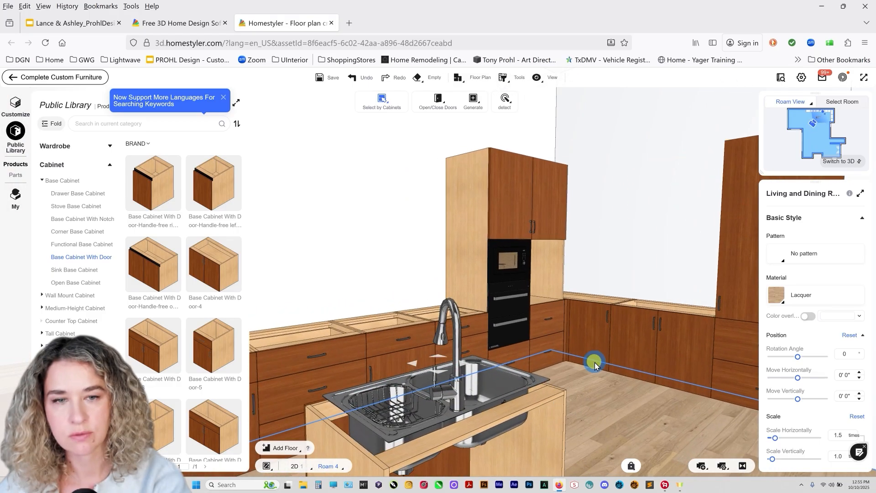
mouse_move(392, 345)
right_down()
mouse_move(468, 302)
mouse_move(387, 331)
right_up()
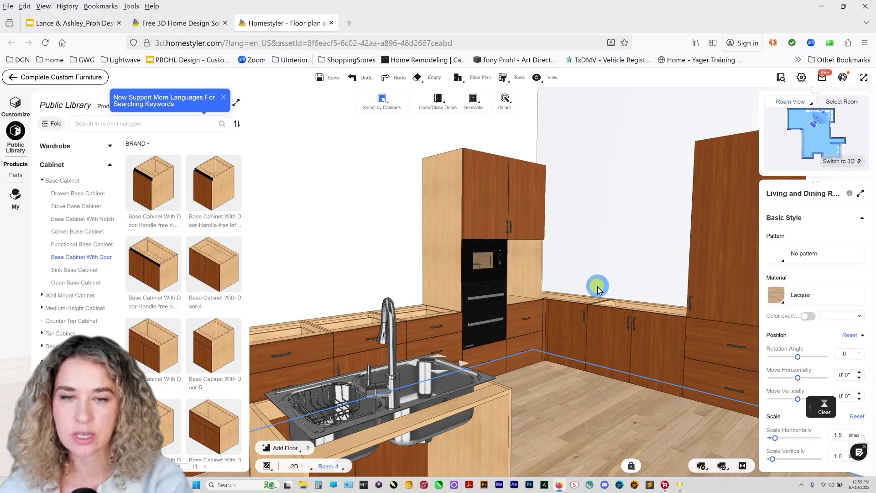
scroll(557, 352, up, 4)
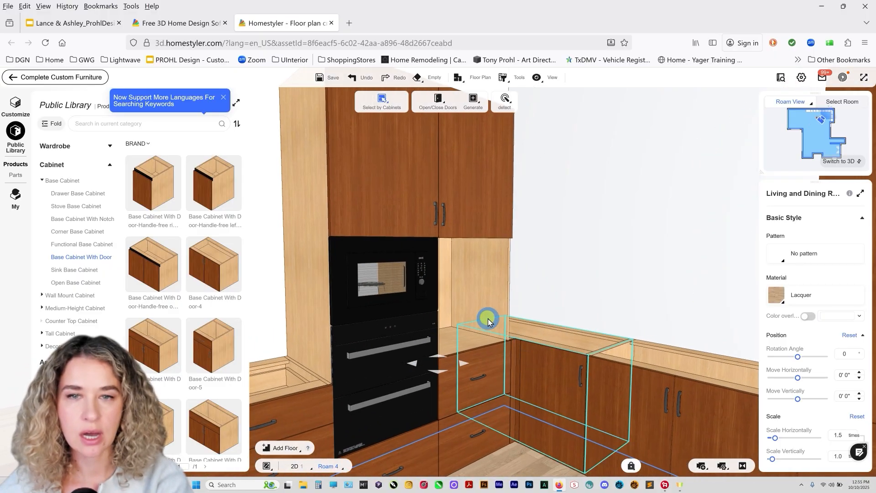
scroll(533, 316, down, 5)
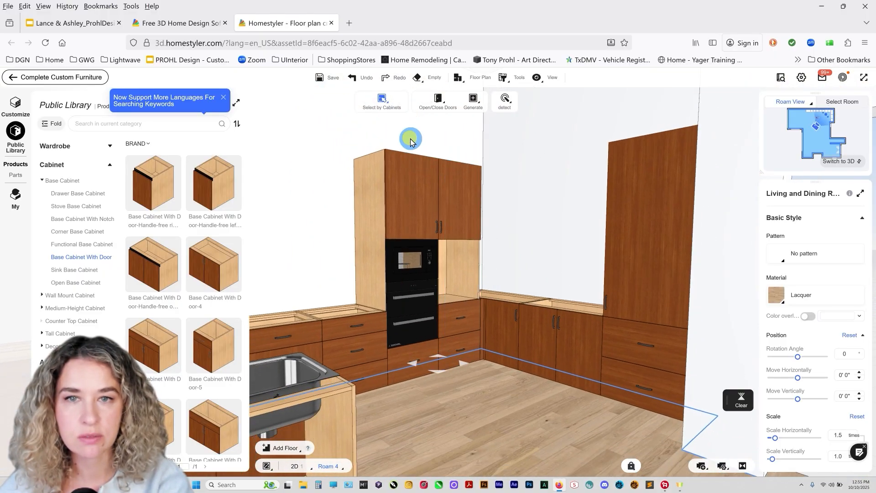
click(438, 101)
click(442, 132)
drag(523, 360, 584, 310)
click(438, 101)
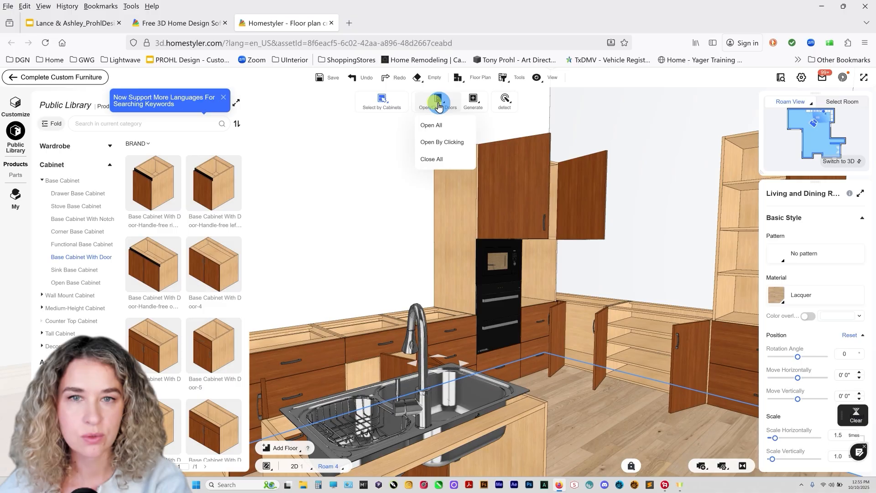
click(438, 159)
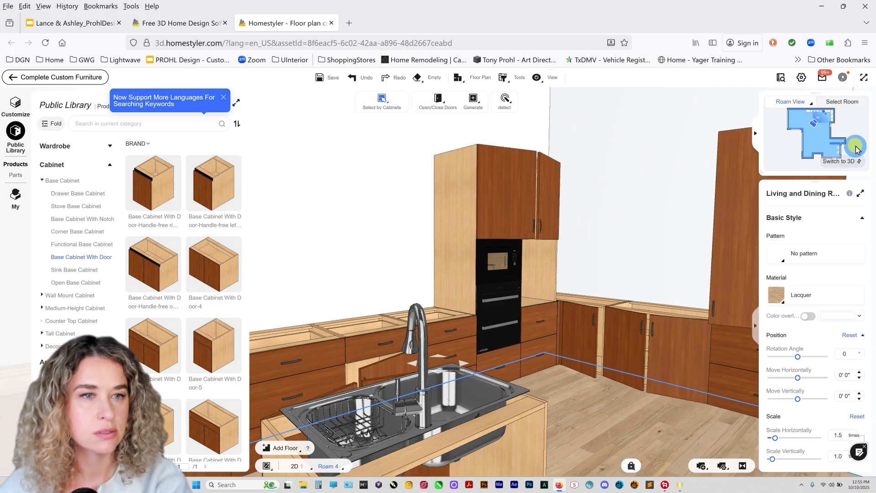
Change to the 2D plan around the island sink cabinet and search the public cabinet library for "dishwasher".
click(856, 171)
scroll(450, 160, up, 5)
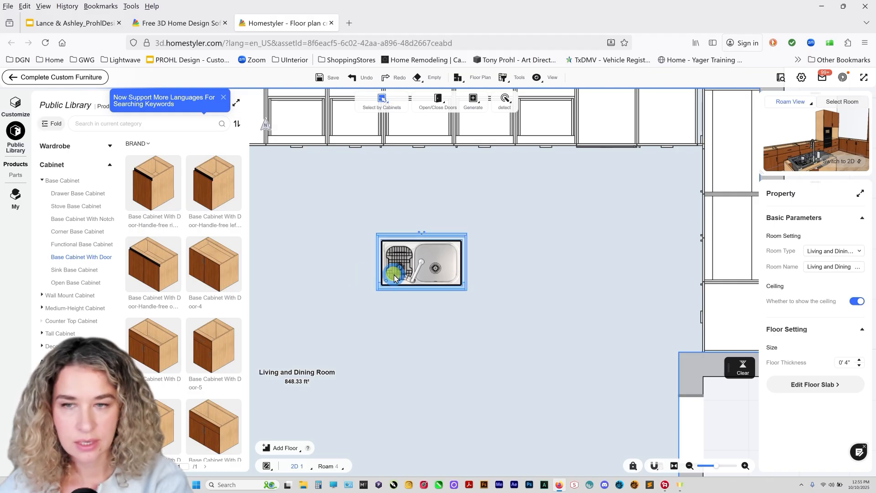
scroll(393, 276, down, 1)
scroll(393, 275, down, 1)
click(72, 258)
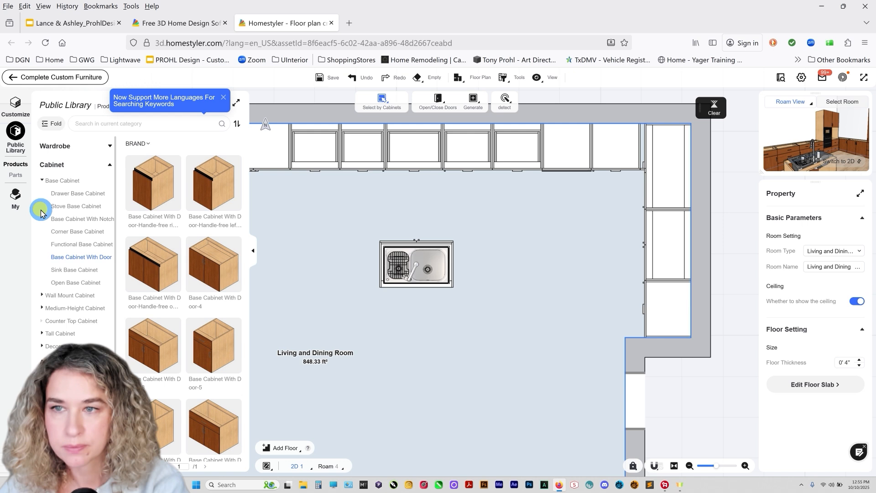
mouse_move(28, 173)
click(26, 151)
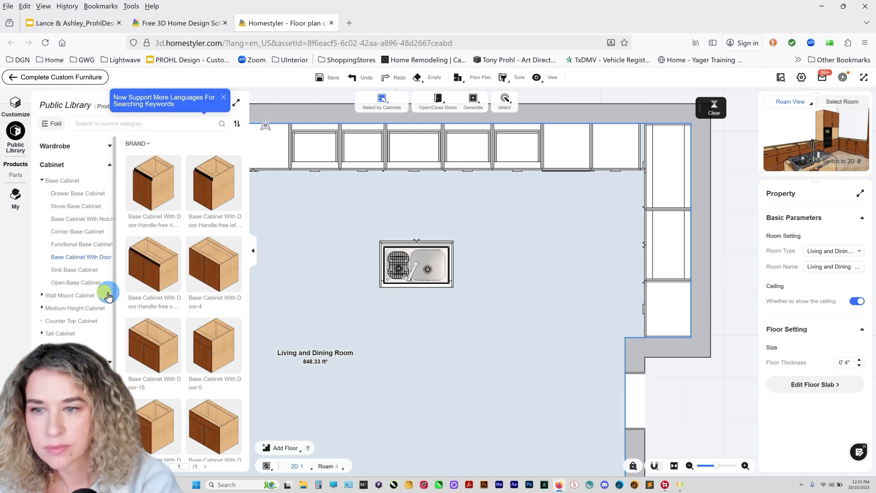
click(115, 124)
text(dish)
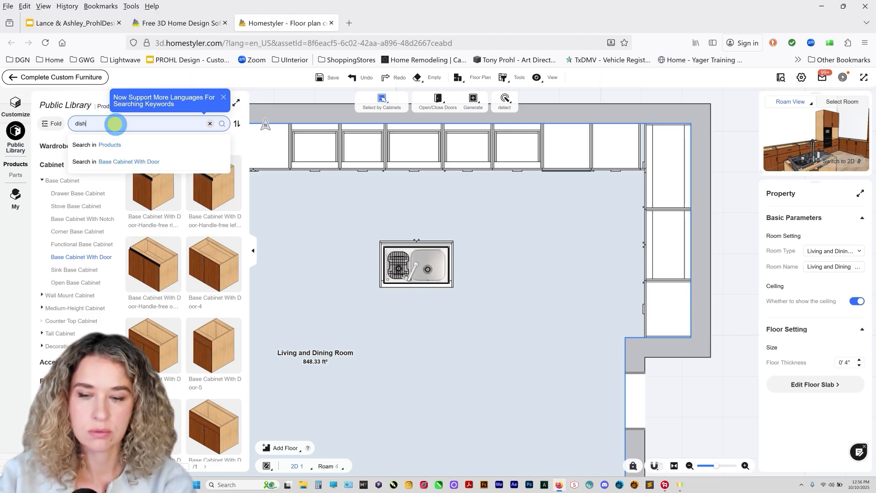
key(Return)
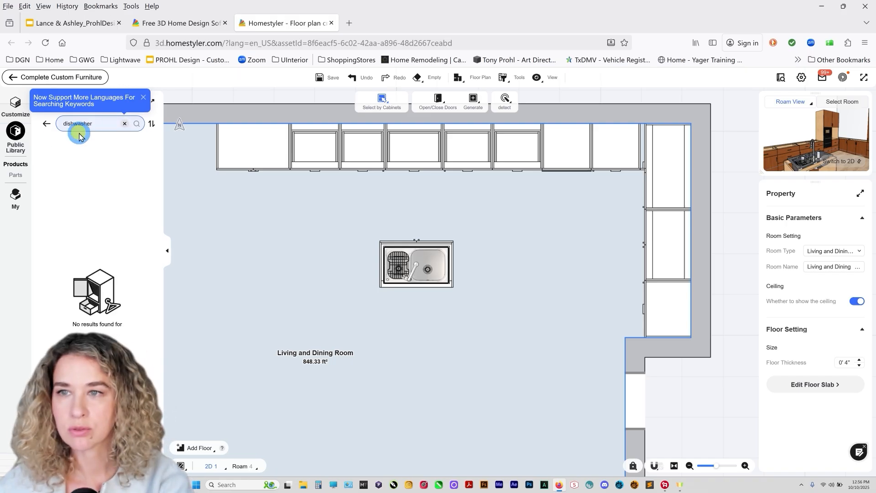
Leave the custom furniture workspace and search the decorating furniture library for "dish".
click(49, 78)
click(16, 133)
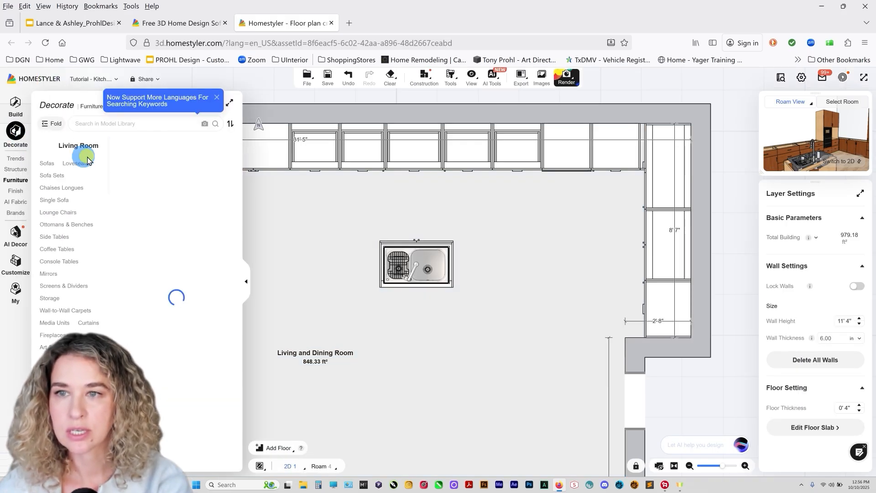
click(107, 124)
text(dish)
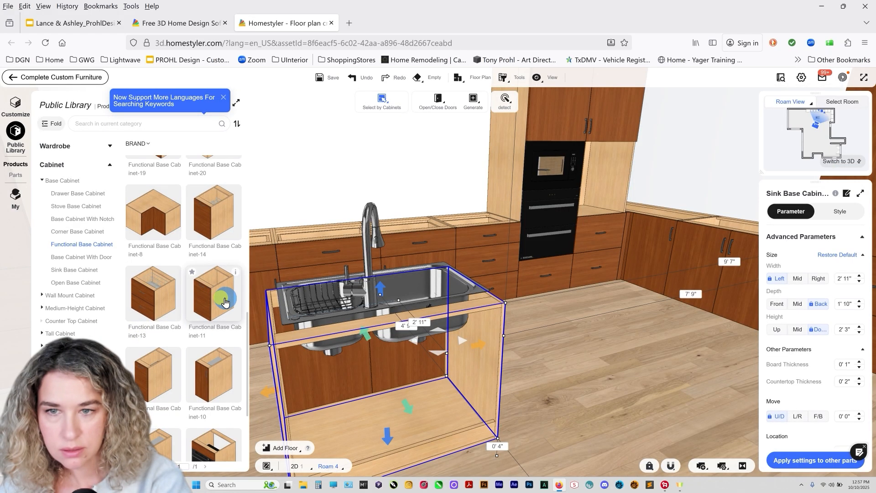
Try a functional base cabinet 1' 6" wide against the right-hand side of the island sink cabinet, and browse the library for alternatives.
drag(225, 301, 452, 257)
drag(469, 192, 530, 235)
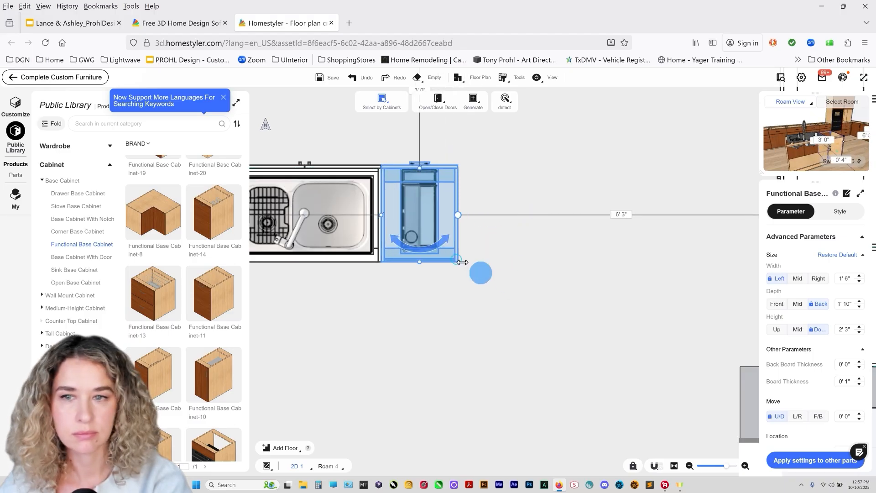
click(479, 272)
scroll(213, 356, down, 1)
scroll(214, 356, down, 1)
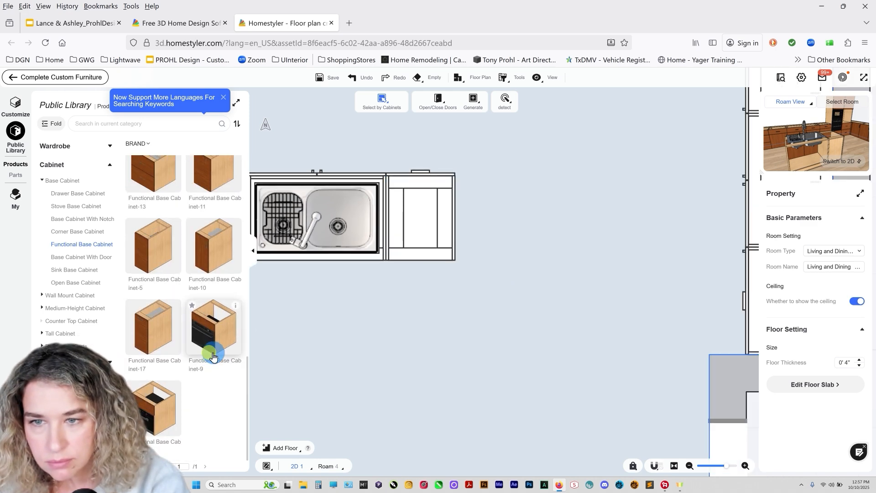
scroll(213, 365, up, 2)
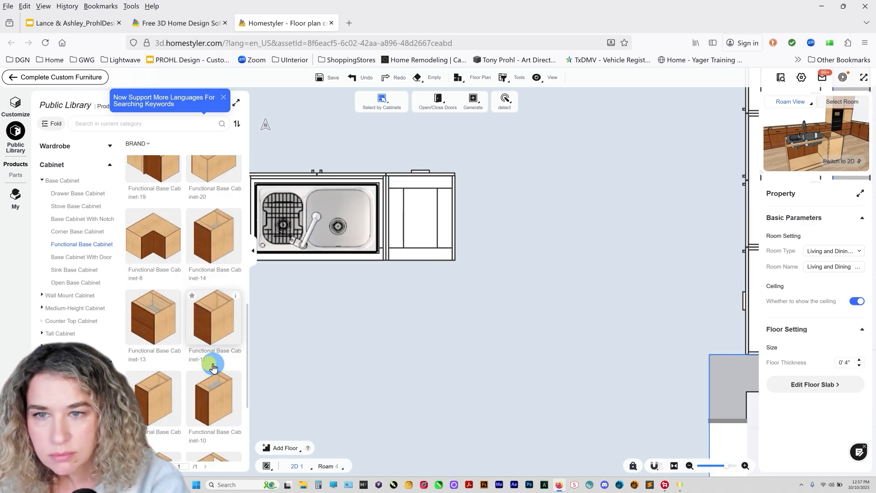
scroll(214, 324, up, 5)
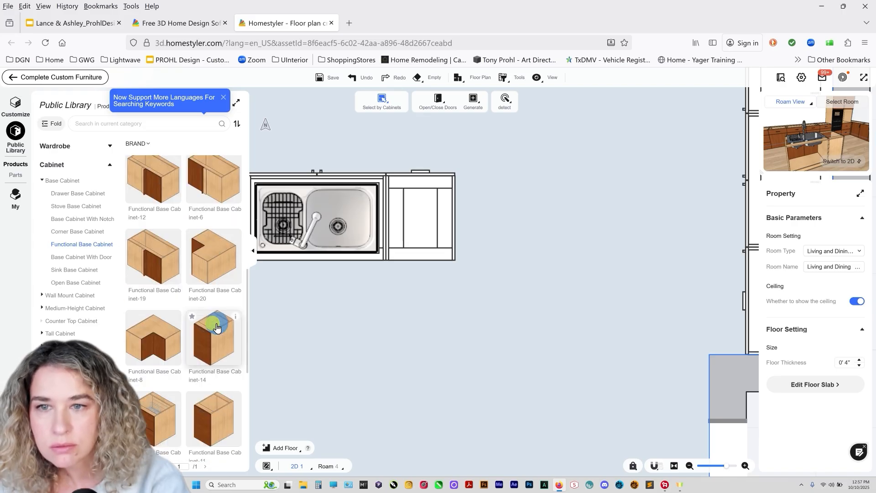
Delete the 1' 6" cabinet beside the sink, try a 2' 0" wide functional base cabinet there, and remove it too.
click(405, 237)
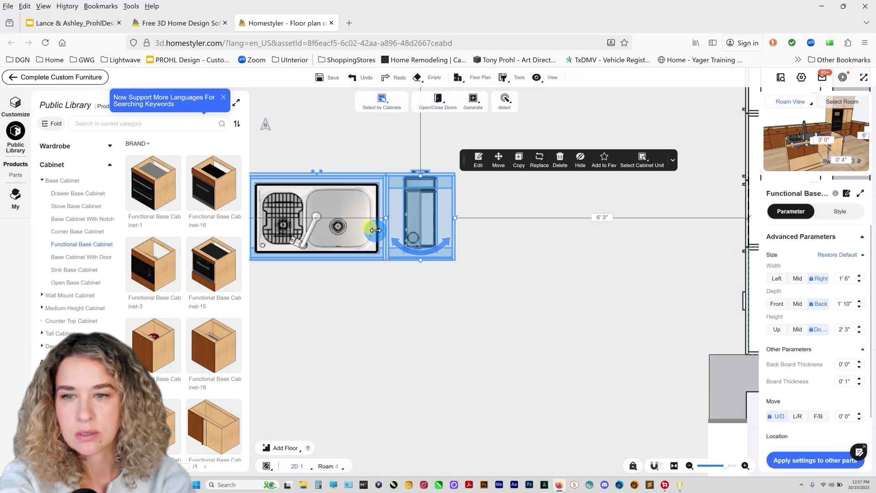
key(Delete)
drag(210, 352, 413, 233)
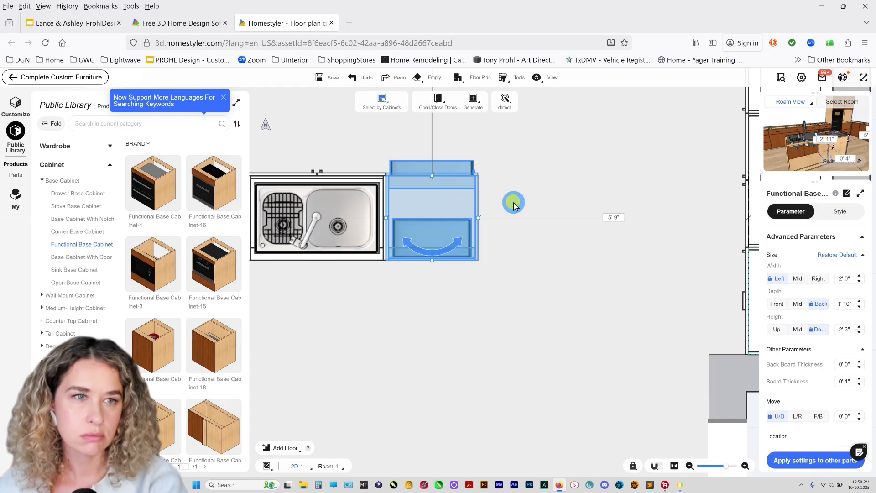
key(Delete)
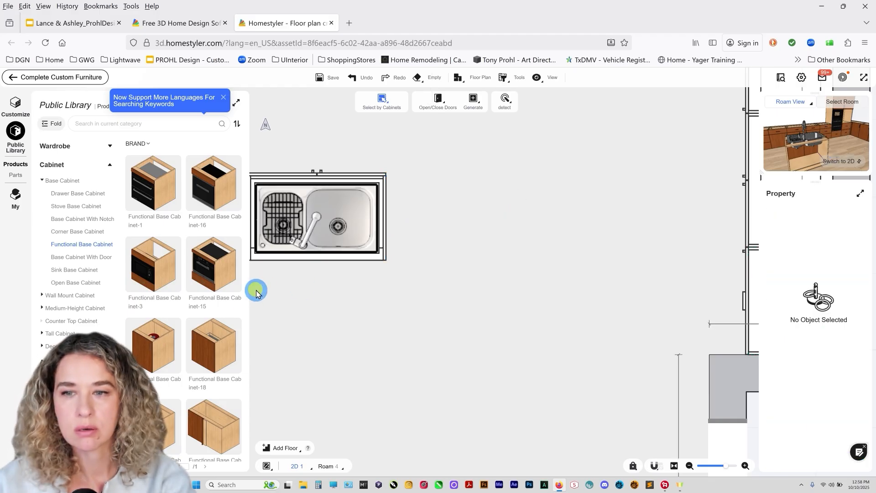
Add a functional base cabinet against the right-hand side of the island sink cabinet, sized 1' 11" wide and 1' 10" deep.
drag(155, 342, 436, 233)
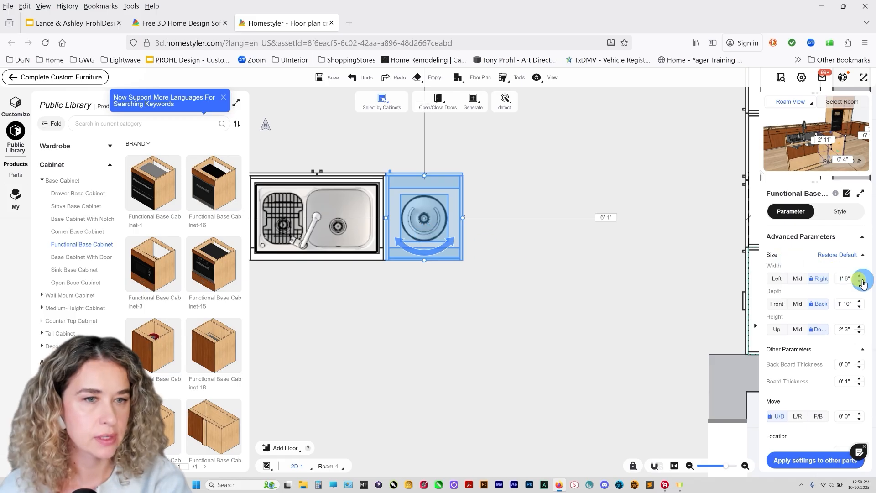
click(859, 302)
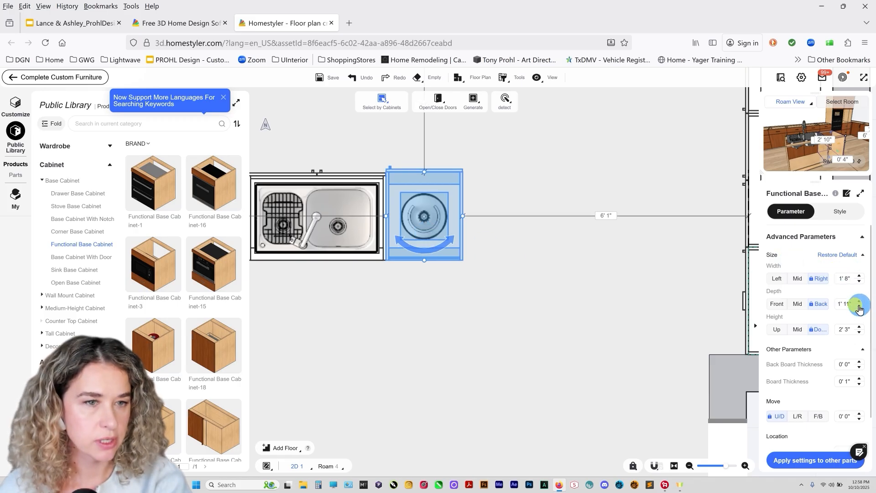
click(859, 307)
click(859, 276)
click(859, 276)
click(859, 275)
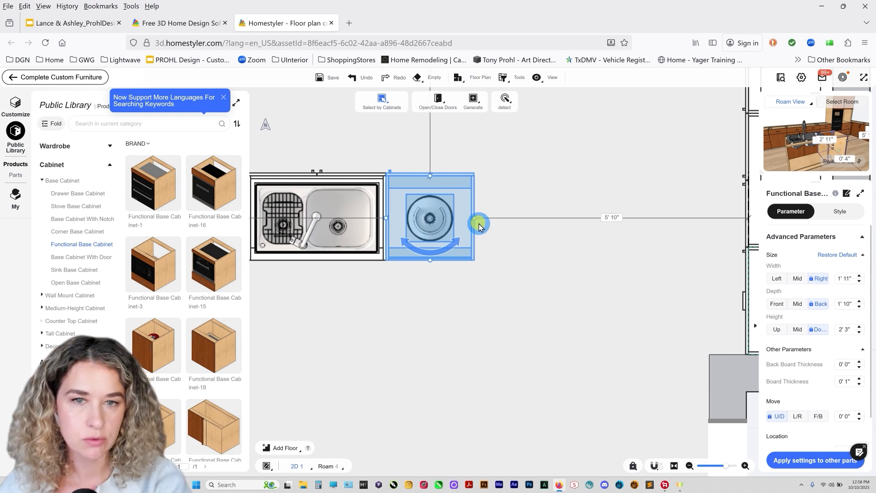
click(522, 278)
Add a drawer base cabinet against the left-hand side of the island sink cabinet and widen it to about 2' 0".
scroll(522, 277, down, 3)
click(69, 196)
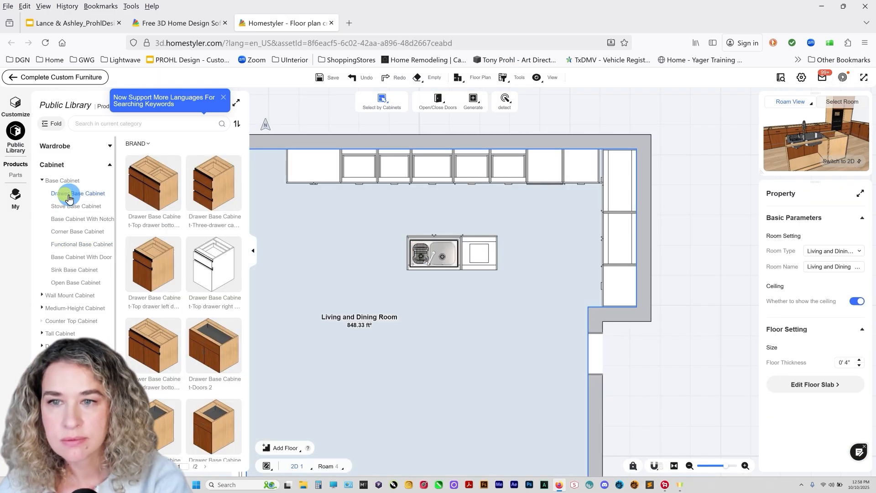
scroll(204, 407, down, 1)
click(158, 442)
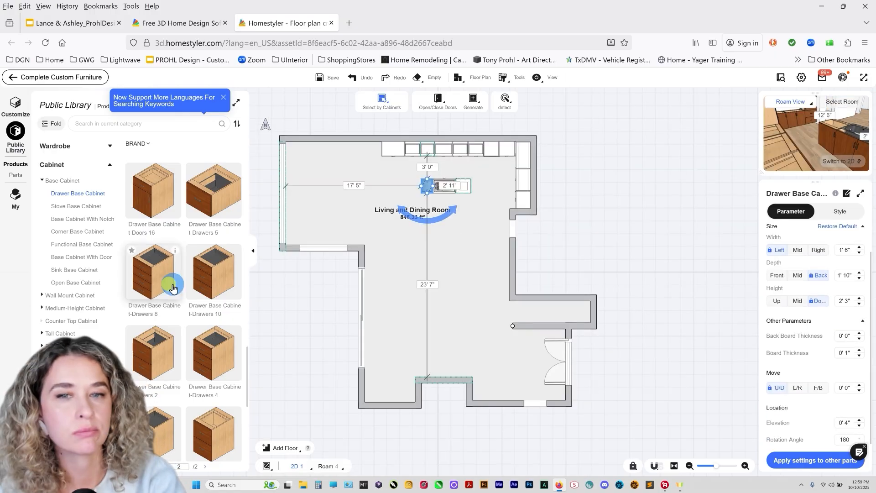
scroll(436, 173, up, 5)
scroll(409, 179, up, 1)
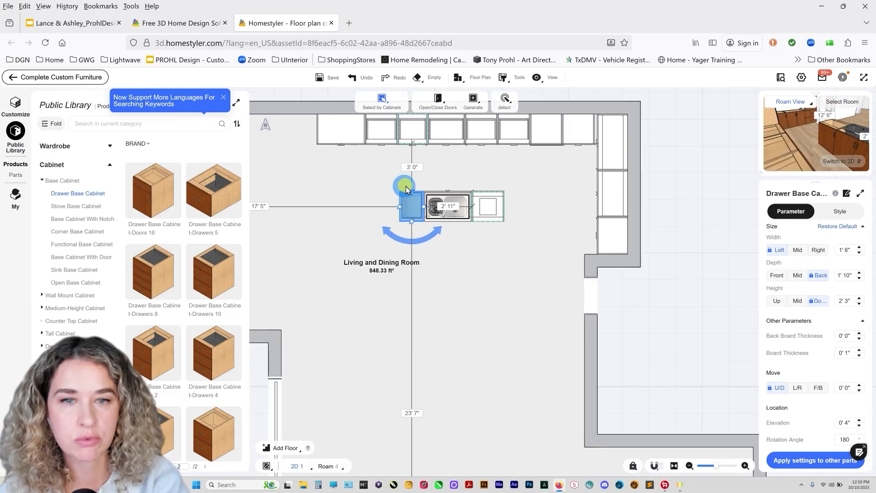
drag(404, 212, 391, 206)
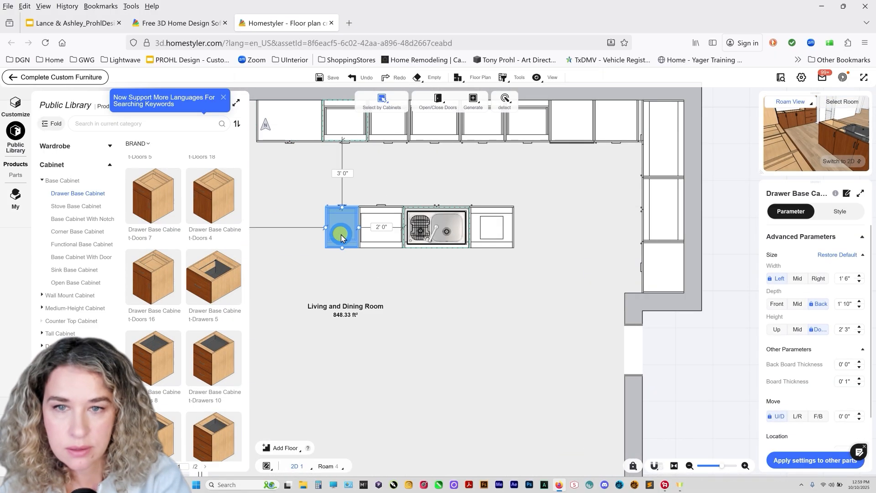
Fit a drawer base cabinet about 2' 1" wide at the island's right end and add Drawer Base Cabinet-Doors 4 at its left end.
drag(340, 231, 559, 227)
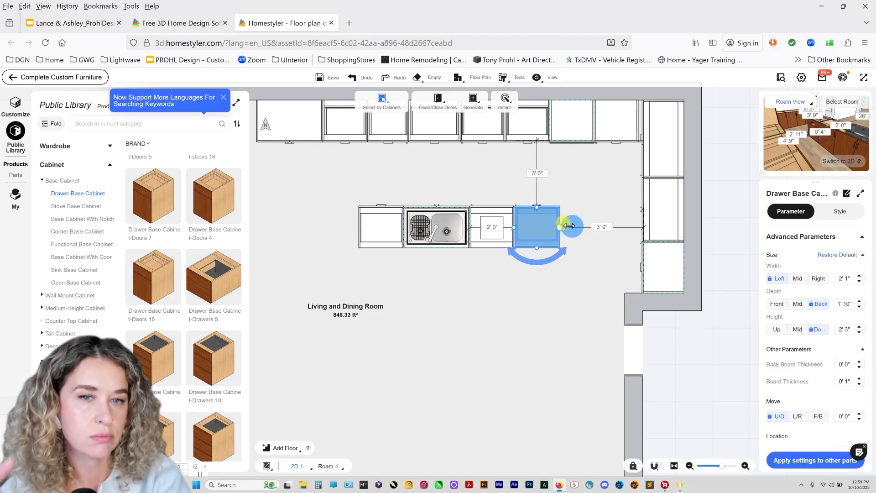
click(848, 279)
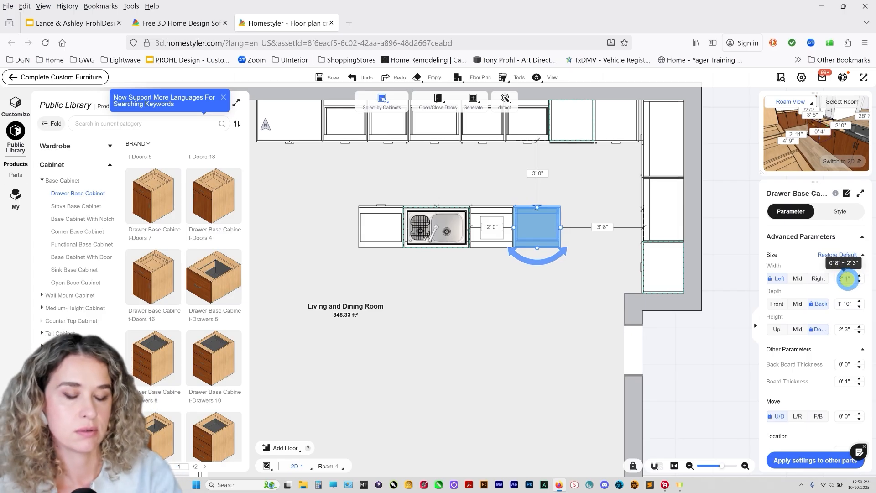
drag(212, 201, 285, 235)
scroll(330, 228, up, 3)
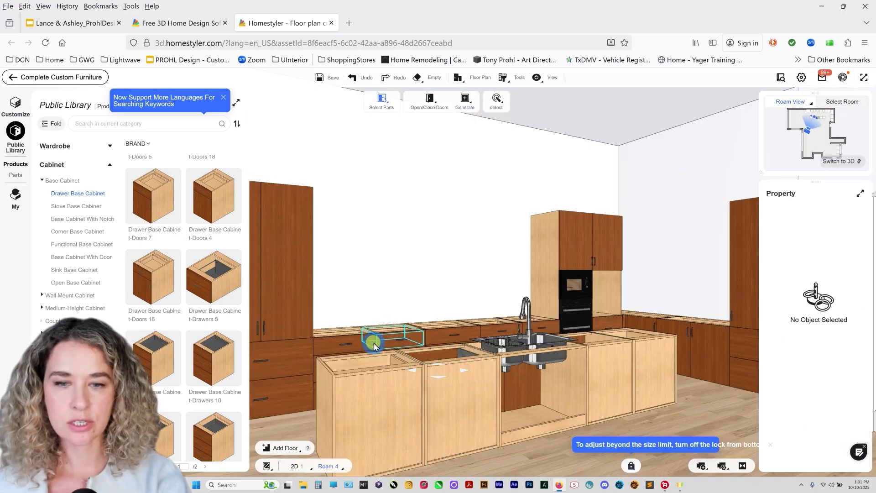
Generate a 0' 4" high toe kick for the cabinets along both kitchen walls.
click(465, 101)
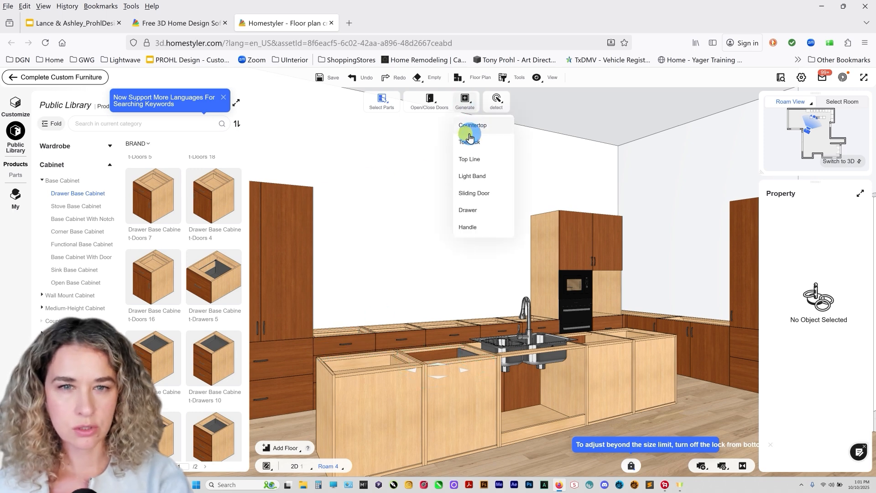
click(468, 142)
click(286, 357)
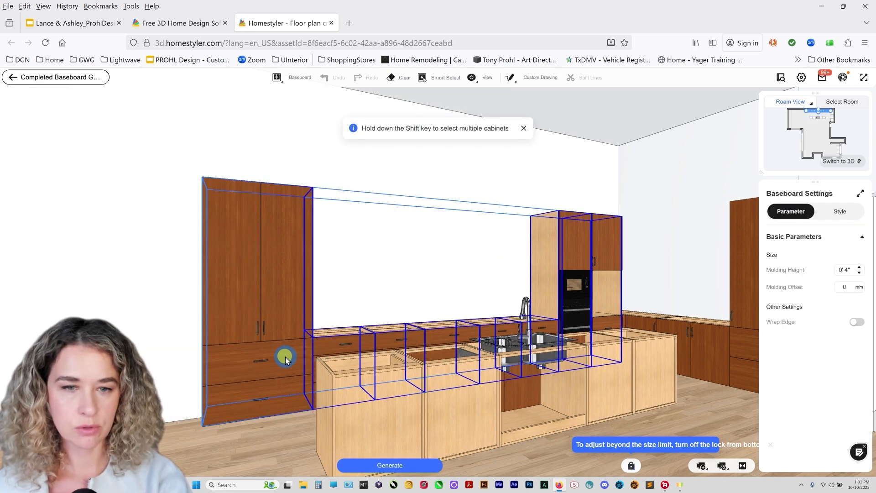
shift+click(658, 325)
click(390, 466)
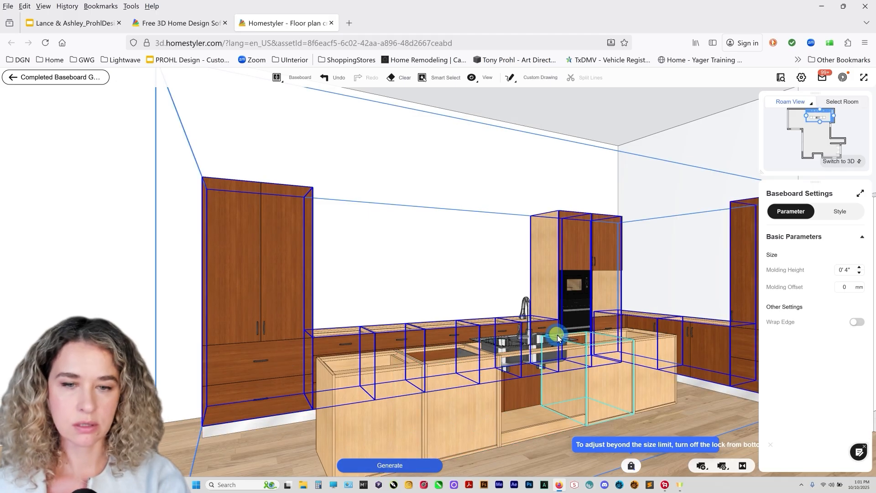
Generate the toe kick for the island cabinets, regenerate it for the wall-run cabinets, and finish the baseboard tool.
click(432, 408)
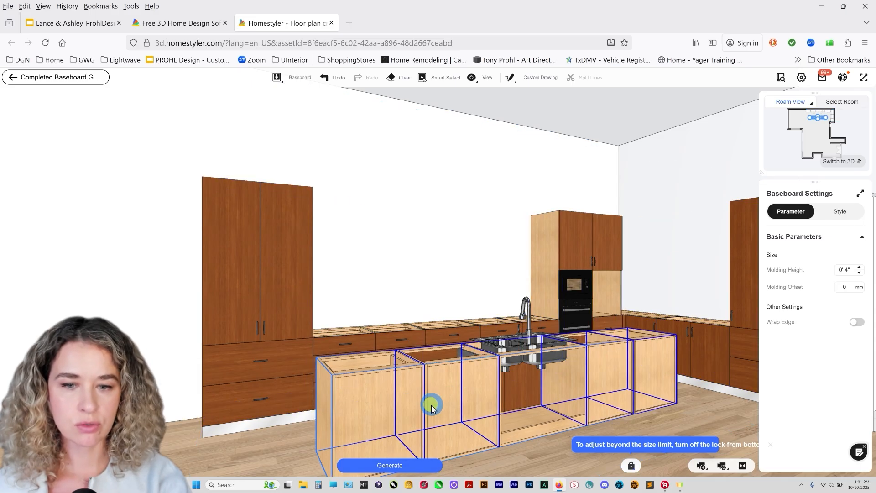
click(408, 465)
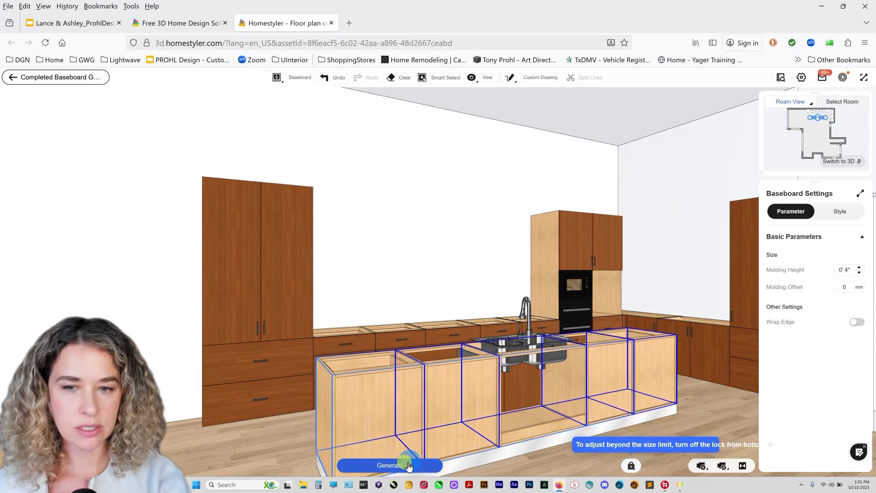
click(293, 369)
click(702, 339)
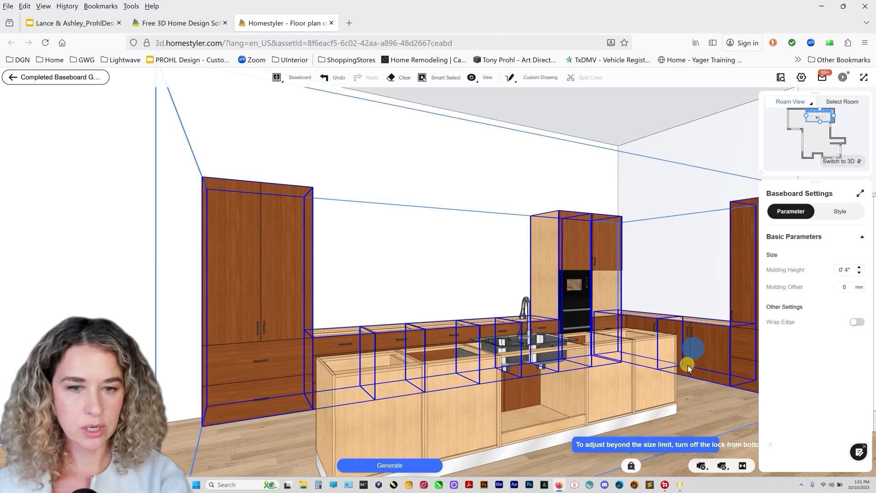
click(413, 472)
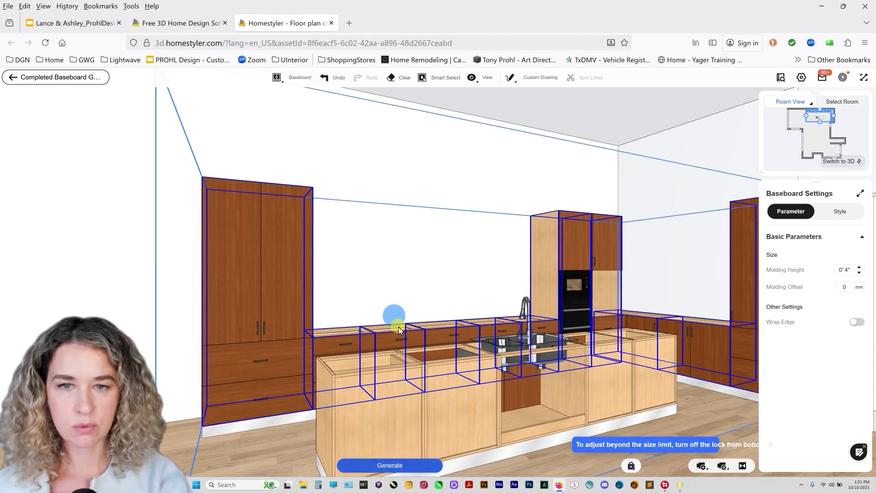
click(57, 76)
Try a Crystal White countertop with apron trim and backsplash on the back-wall base cabinets, and undo it.
mouse_move(424, 78)
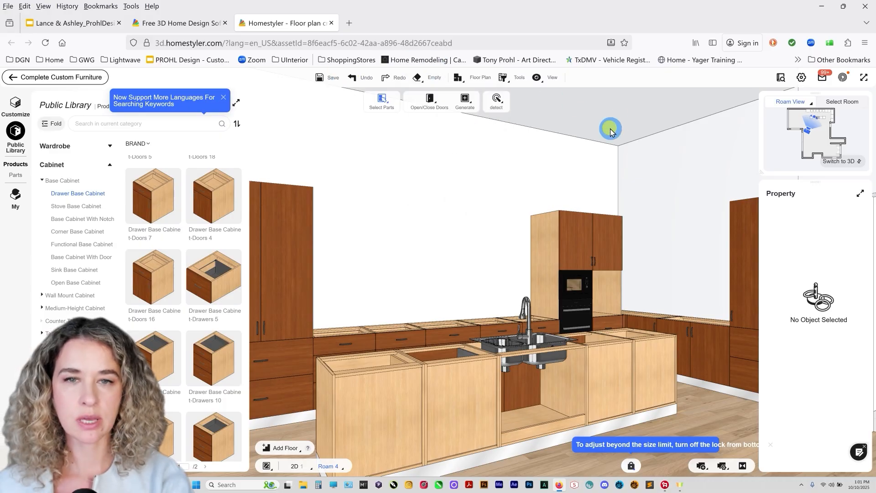
mouse_move(477, 109)
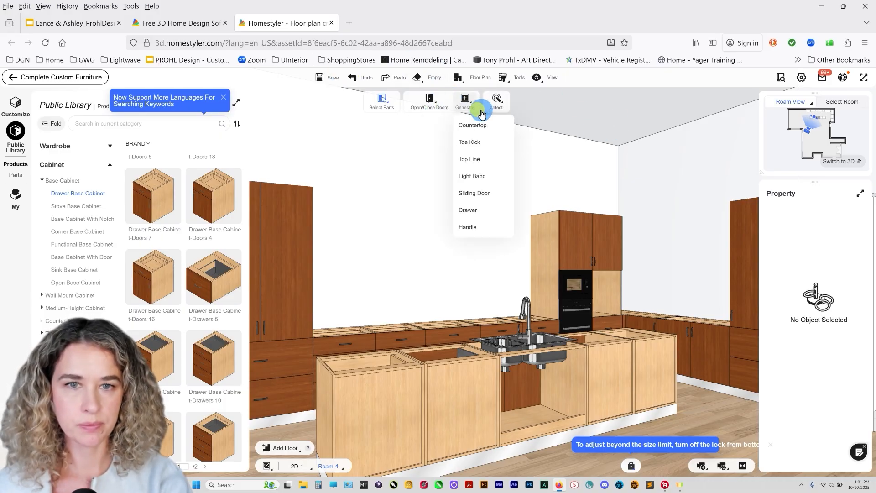
click(472, 126)
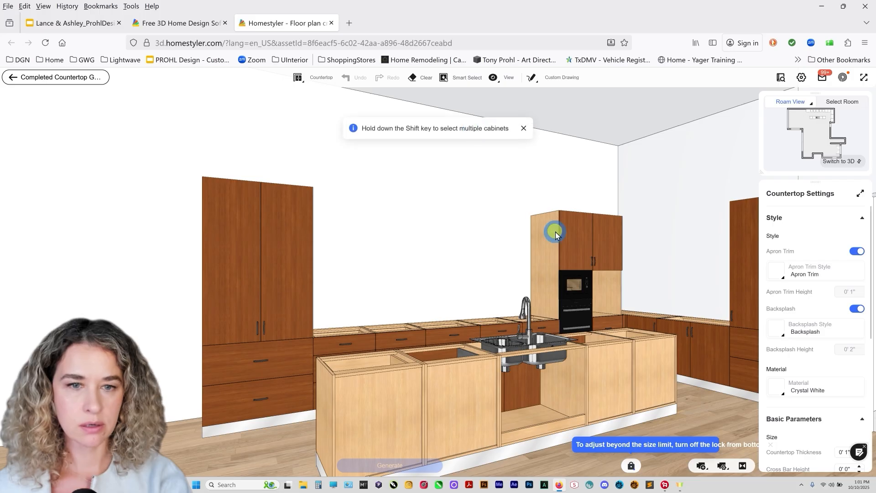
click(473, 331)
click(388, 465)
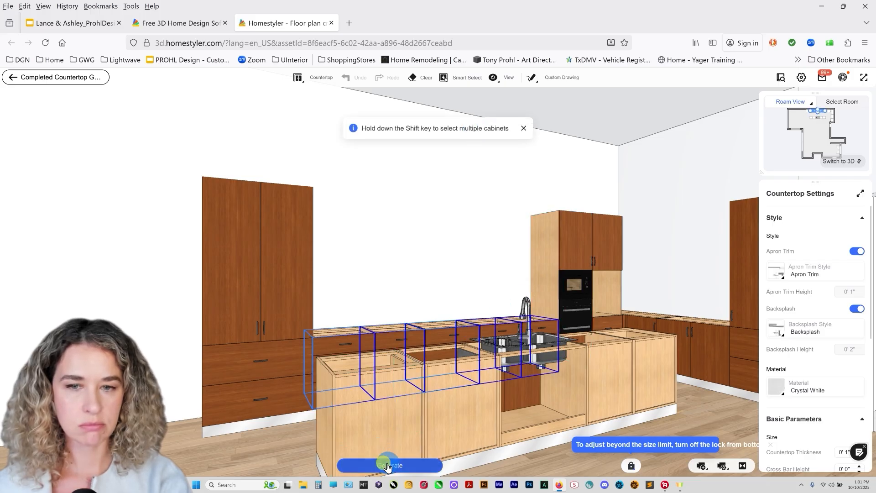
scroll(397, 320, up, 5)
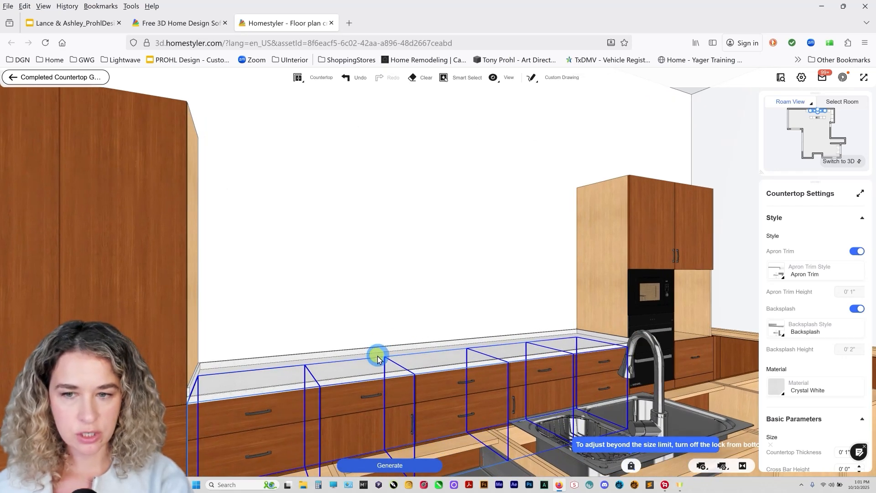
key(ctrl+z)
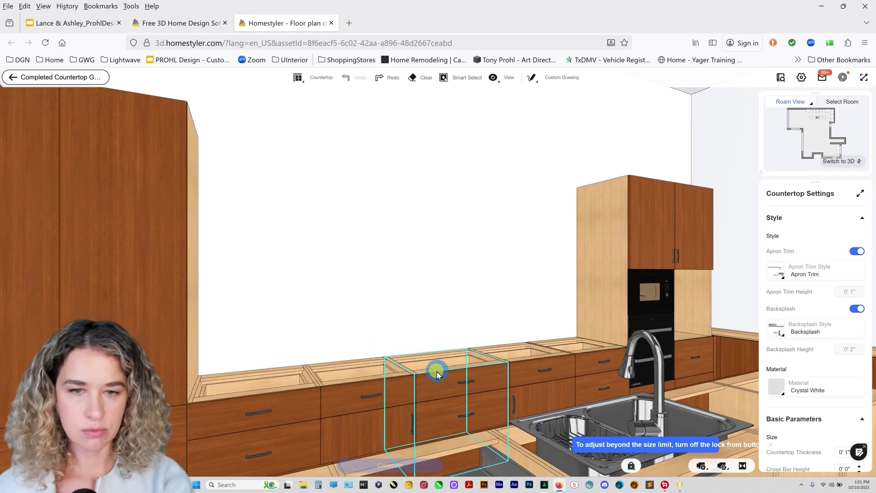
Generate the Crystal White countertop on the back-wall base cabinets without a backsplash, and leave the countertop tool.
click(857, 309)
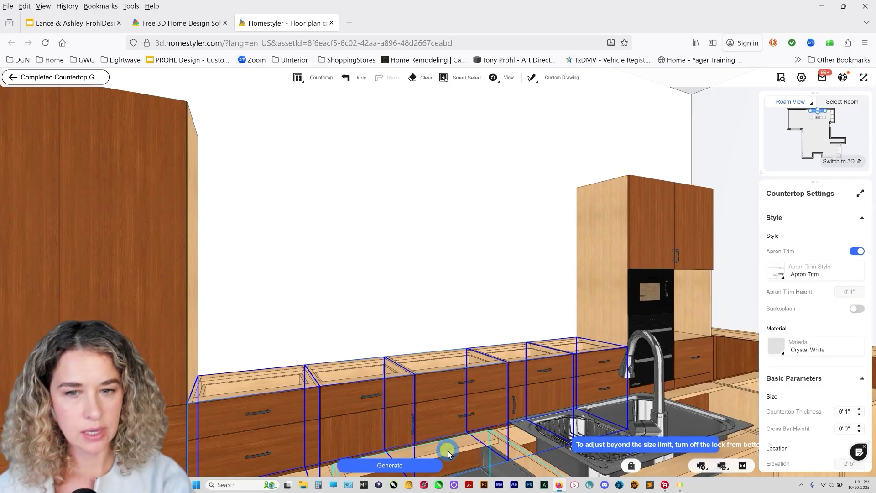
click(404, 468)
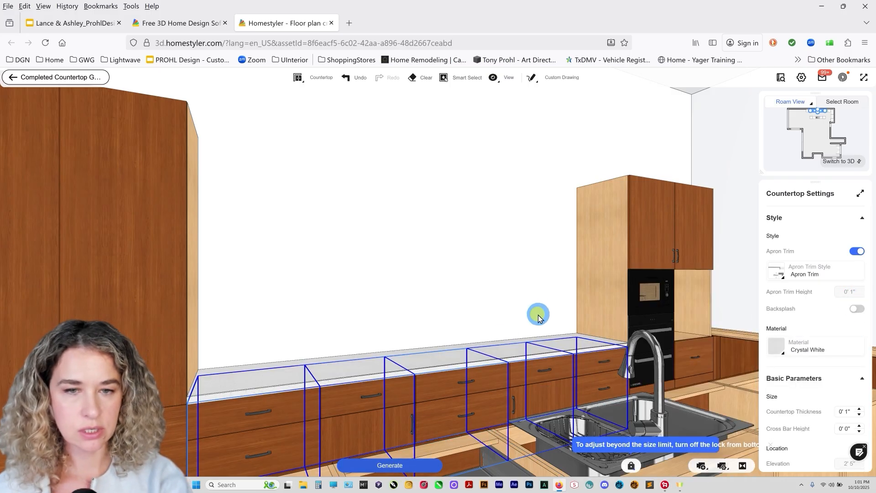
drag(459, 274, 606, 264)
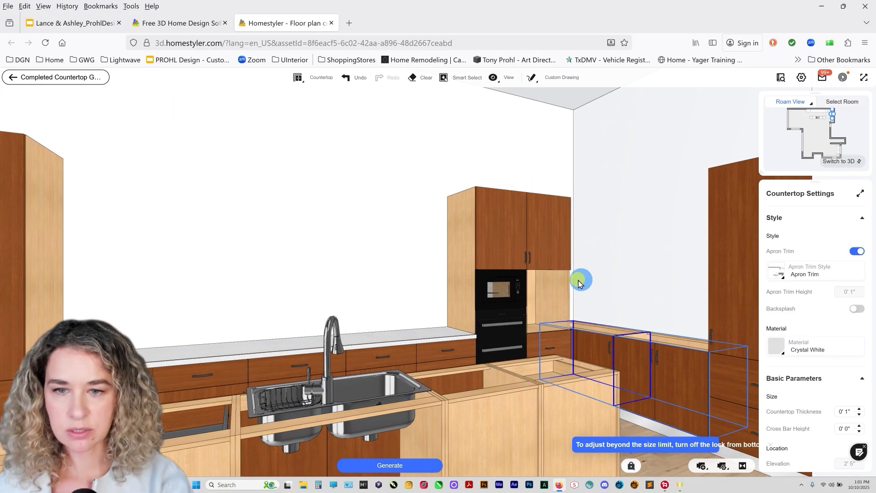
click(68, 84)
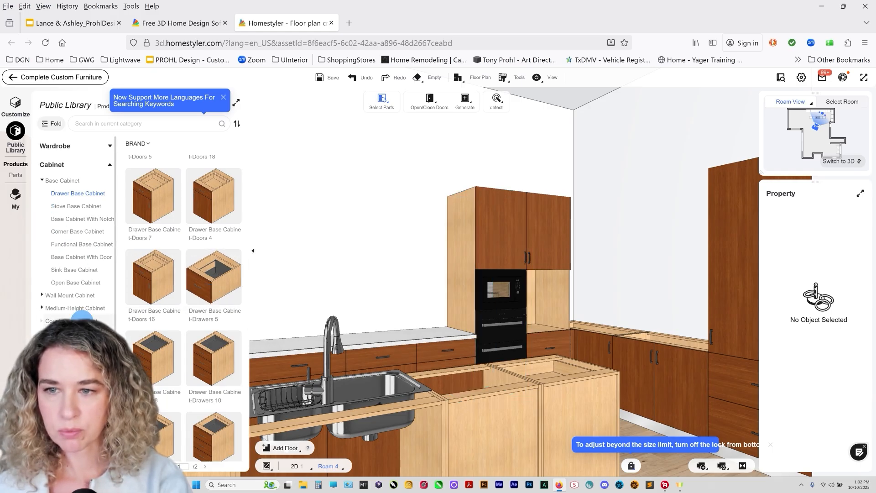
Place Counter Top Cabinet-7 from the public library on the base cabinets in the corner beside the oven tower.
click(81, 320)
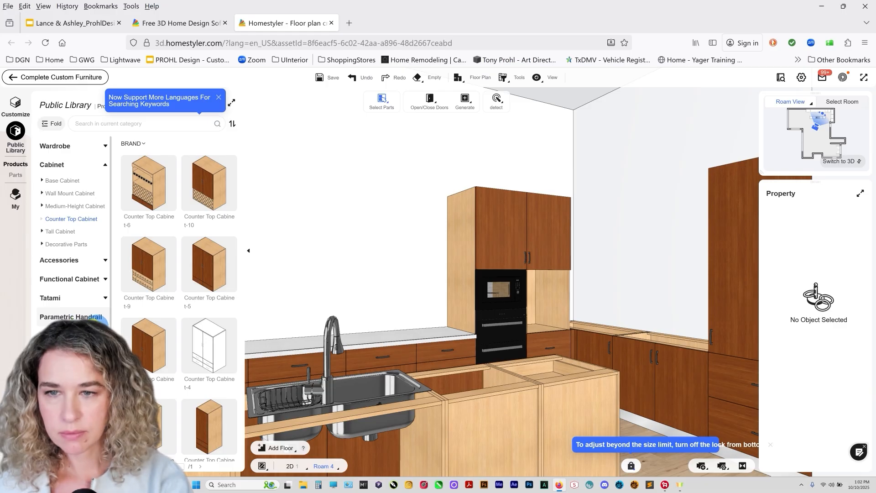
scroll(147, 338, down, 2)
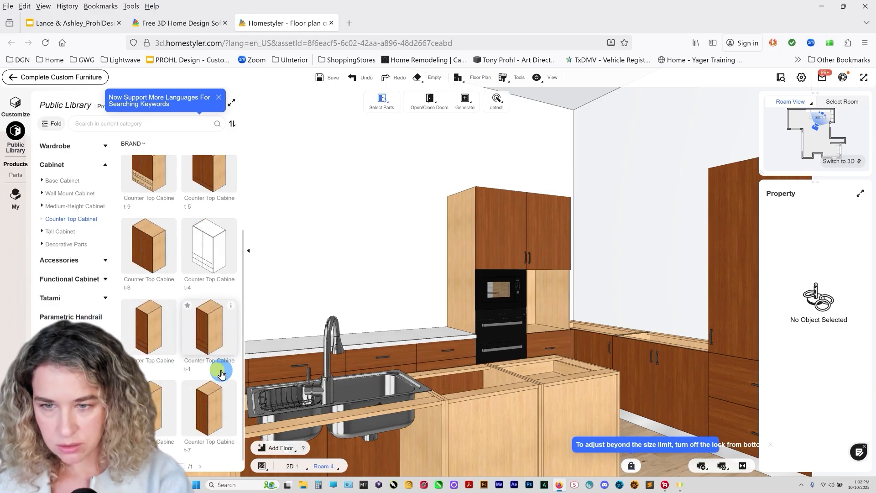
drag(220, 410, 588, 286)
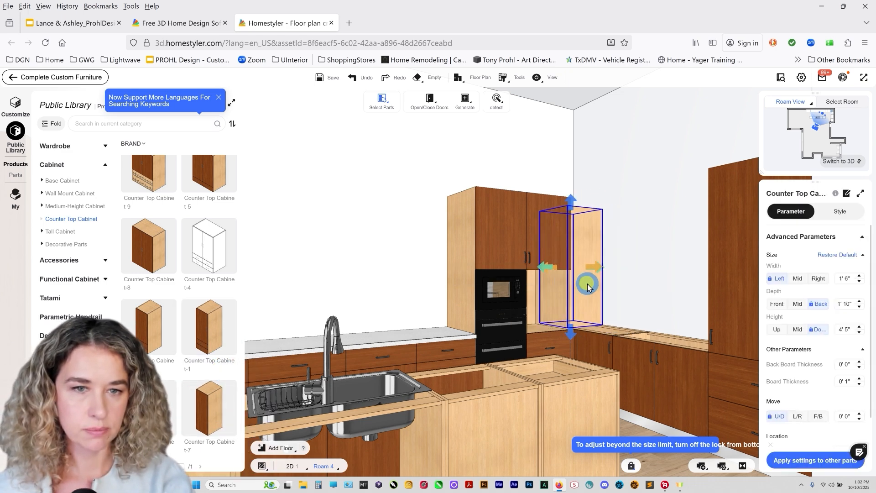
Turn the counter top cabinet to face the same way as the oven tower and fit it into the corner beside it in the plan.
click(840, 161)
scroll(571, 146, up, 5)
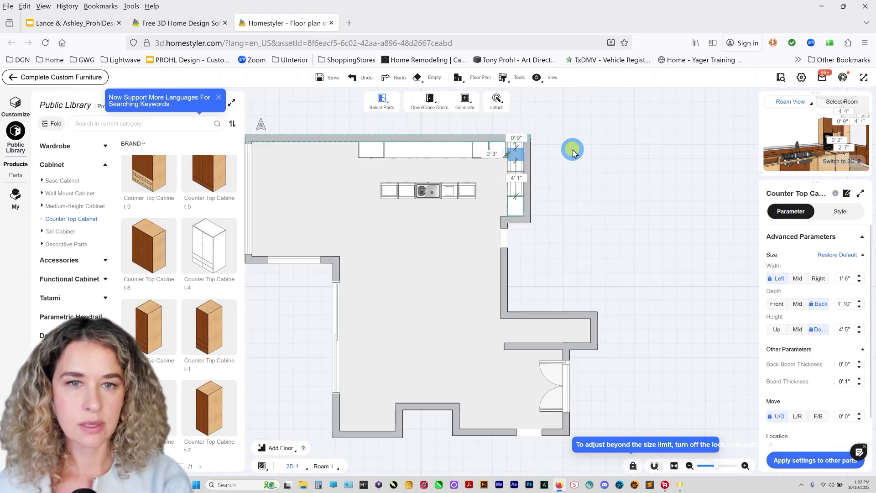
scroll(446, 169, up, 5)
click(414, 221)
drag(452, 239, 402, 179)
drag(371, 209, 356, 208)
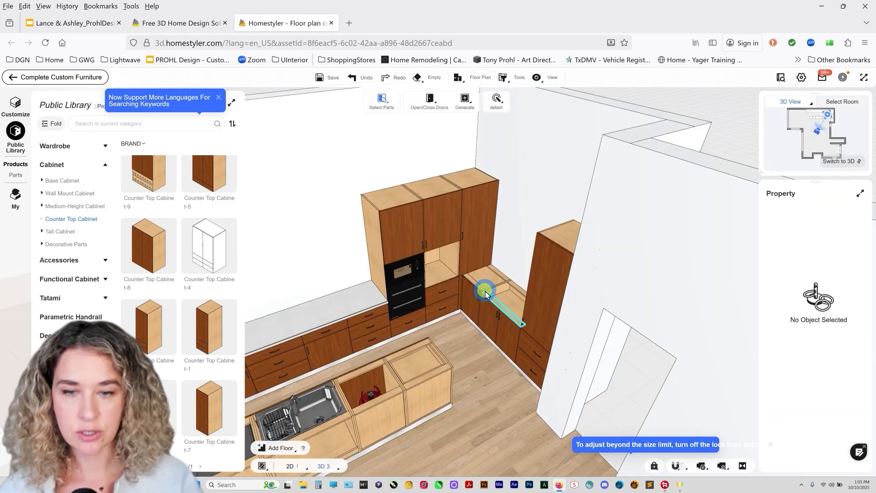
Draw a custom rectangular countertop outline over the two base cabinets between the tall corner cabinets on the side wall.
click(428, 98)
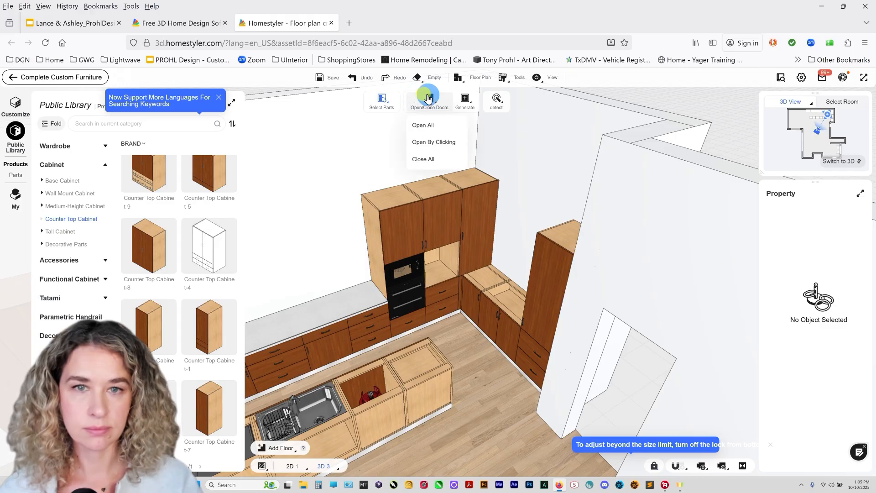
click(465, 99)
click(473, 124)
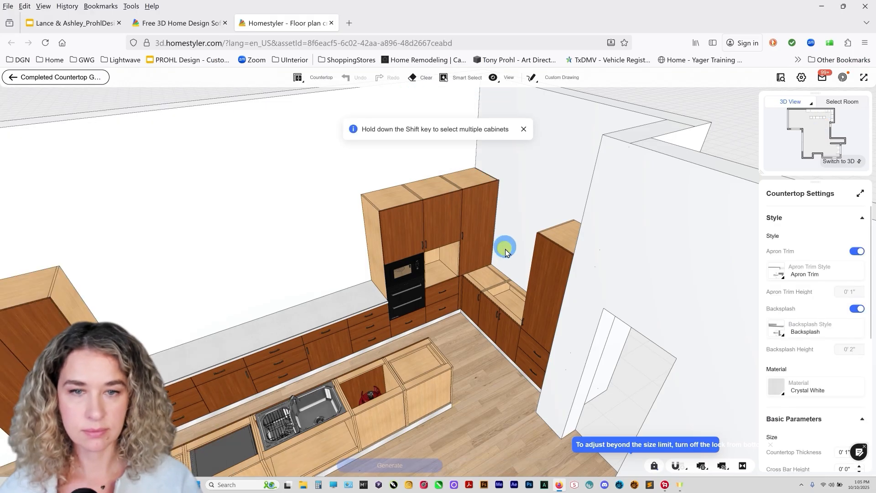
click(499, 291)
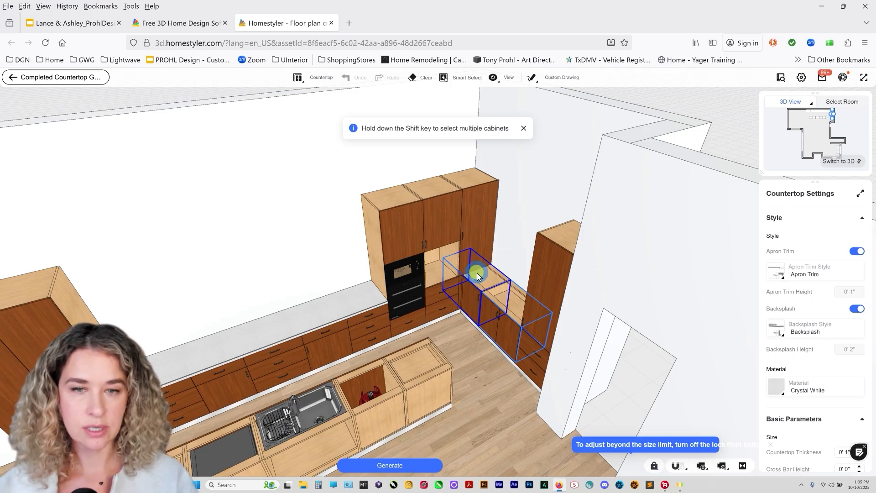
scroll(477, 273, up, 3)
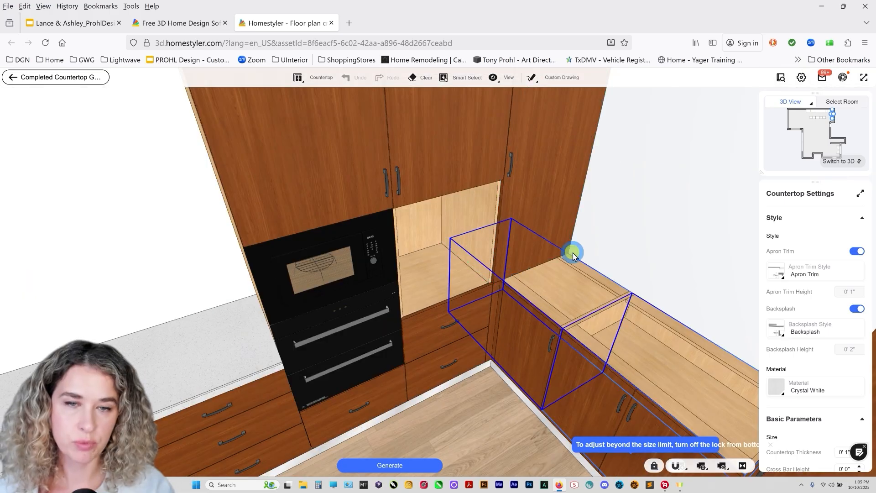
scroll(465, 275, up, 3)
click(464, 275)
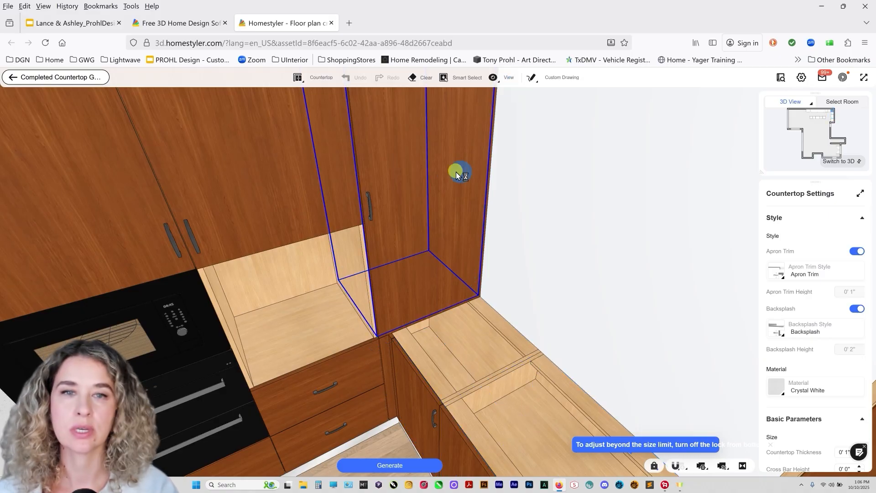
click(533, 78)
click(542, 117)
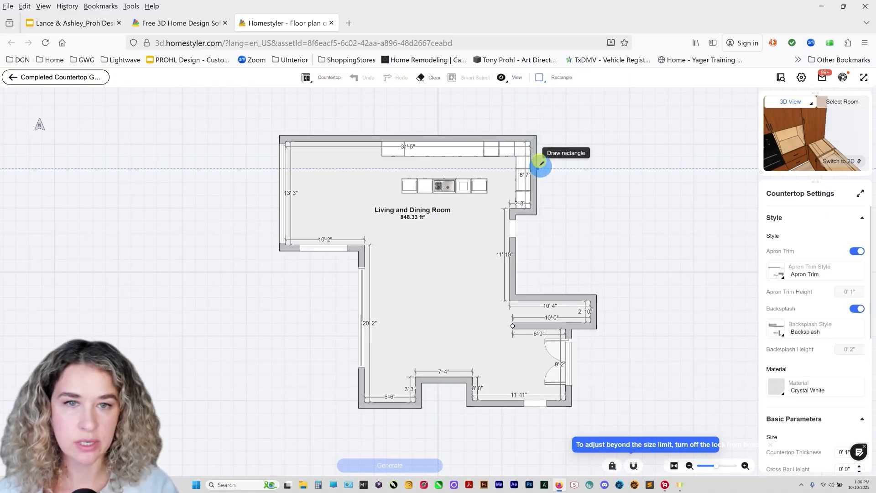
scroll(536, 155, up, 5)
mouse_move(530, 147)
mouse_down()
mouse_move(485, 309)
mouse_move(485, 258)
mouse_up()
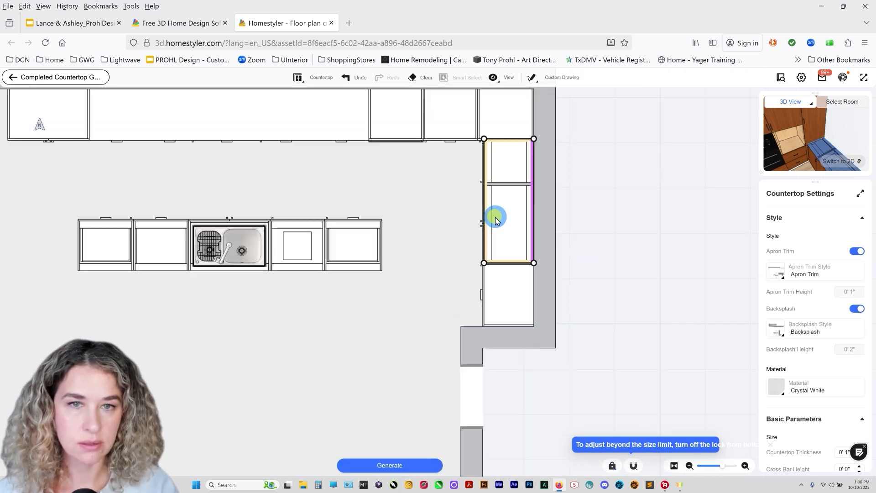
Offset the front edge of the side-wall countertop outline outward by 50 mm.
scroll(473, 201, up, 2)
drag(473, 201, 464, 201)
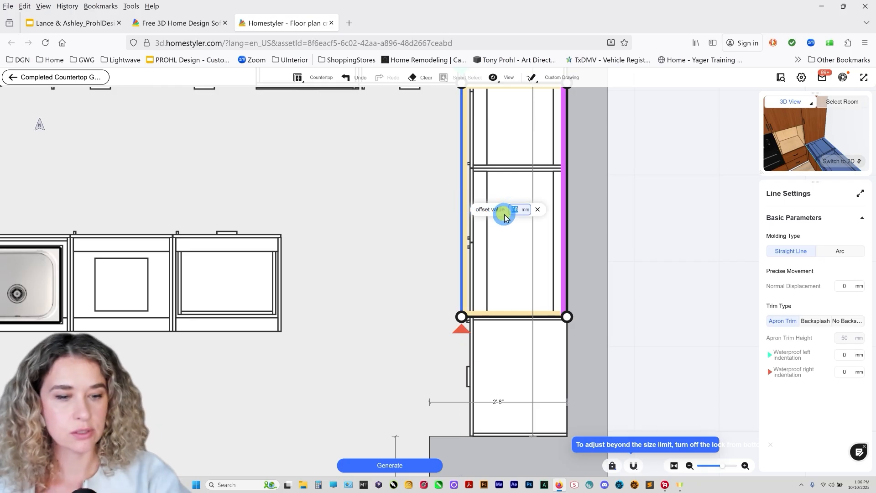
text(50)
key(Return)
Apply a -20 mm offset to the outline's front edge and generate the side-wall countertop in Crystal White.
drag(588, 166, 554, 277)
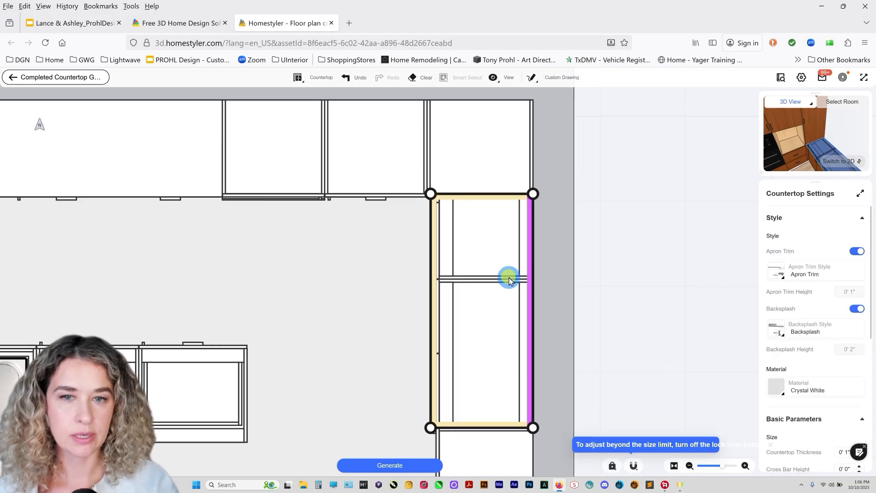
click(433, 272)
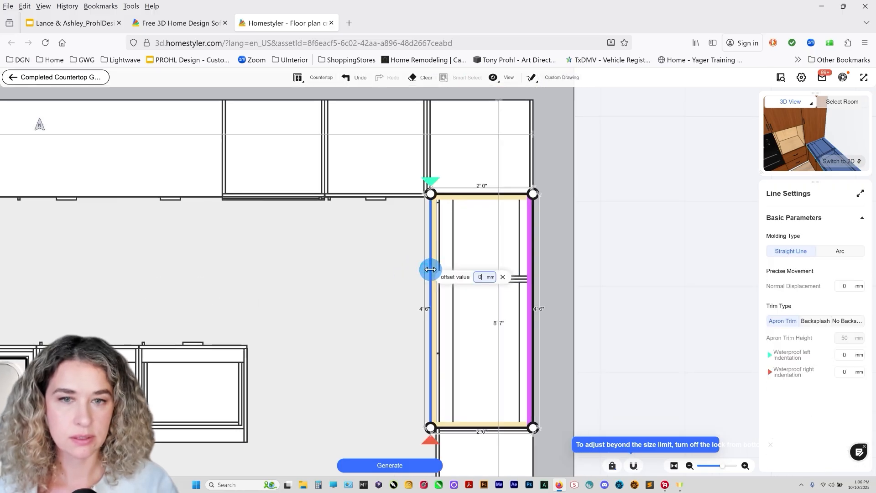
click(475, 281)
text(-)
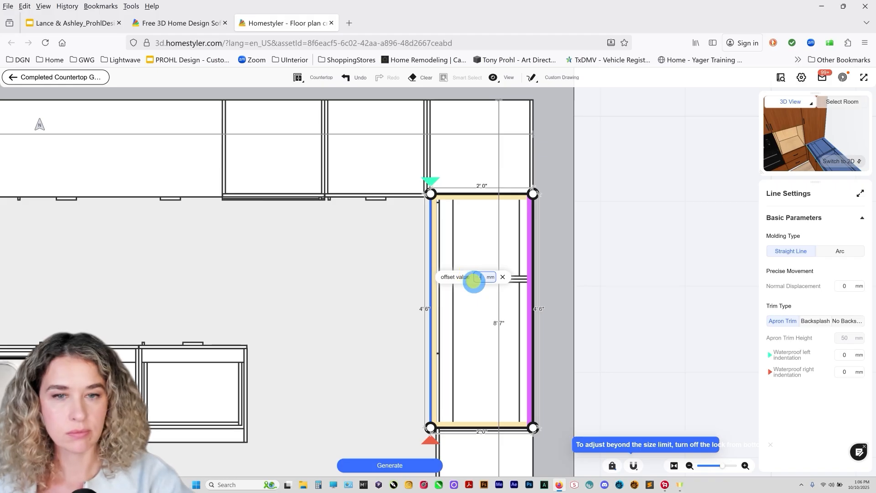
text(20)
key(Return)
scroll(475, 194, up, 3)
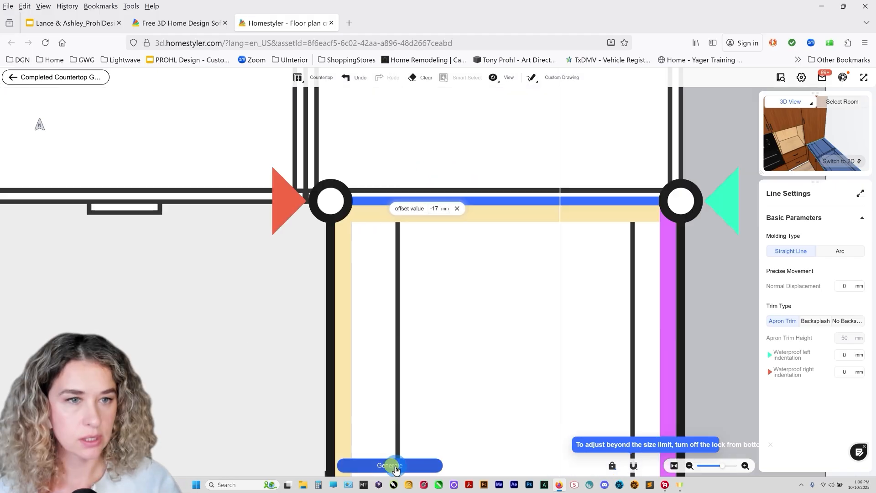
click(390, 465)
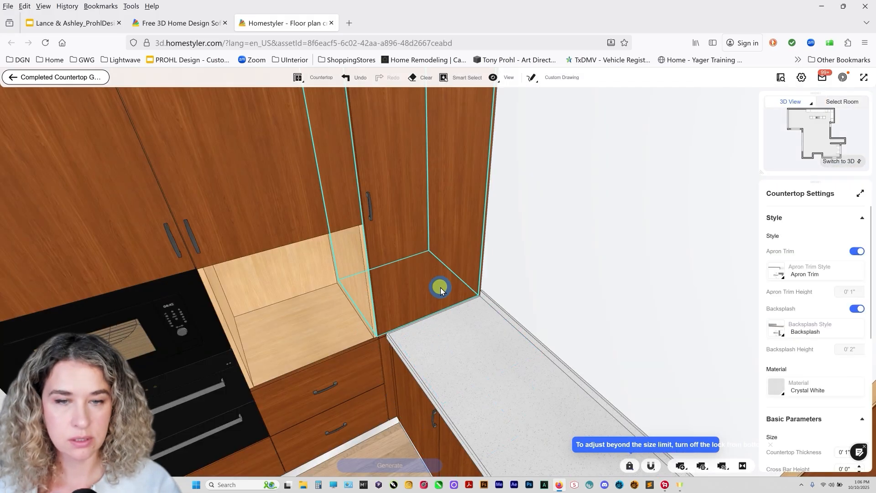
Edit the side-wall countertop to turn off its backsplash, and generate it again.
click(514, 341)
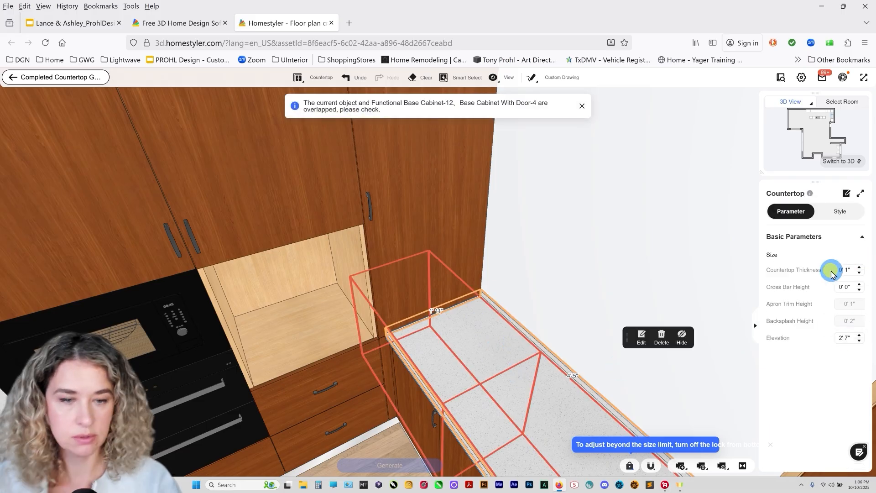
click(642, 340)
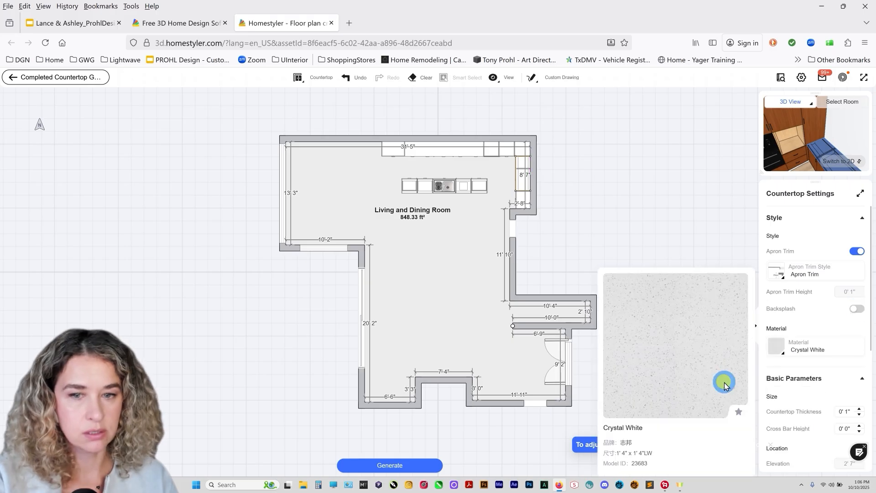
click(420, 463)
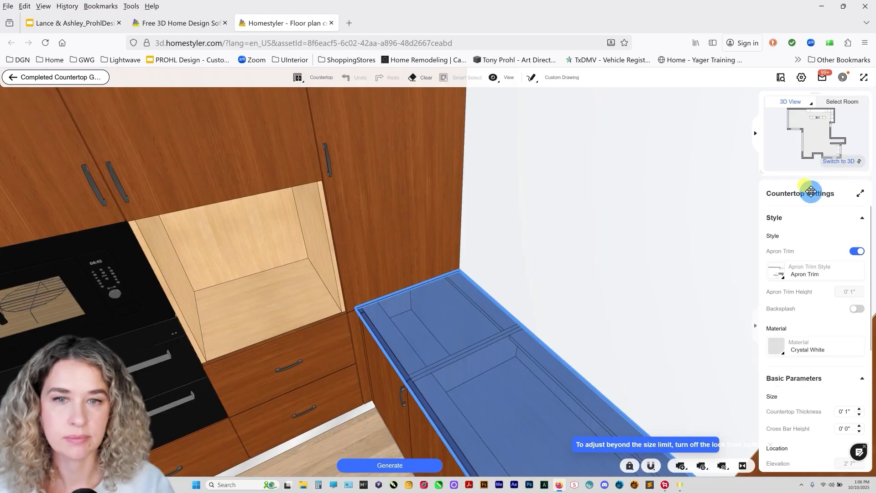
click(359, 314)
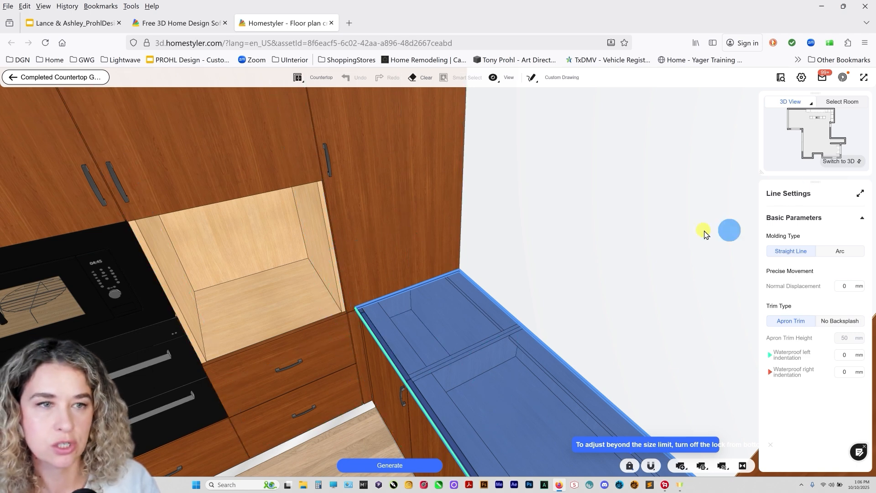
click(861, 164)
scroll(535, 138, up, 5)
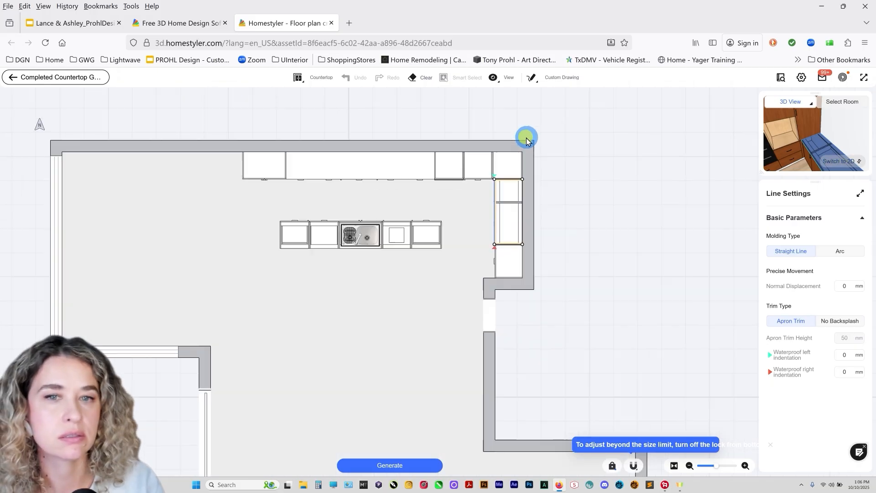
click(505, 240)
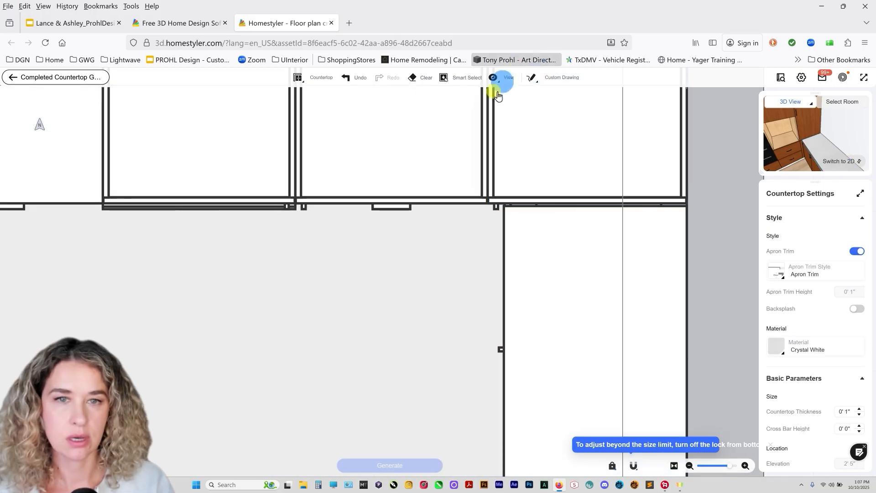
Narrow the corner counter top cabinet on its oven-tower side and widen the adjoining tall cabinet to close the gap.
right_drag(509, 192, 416, 283)
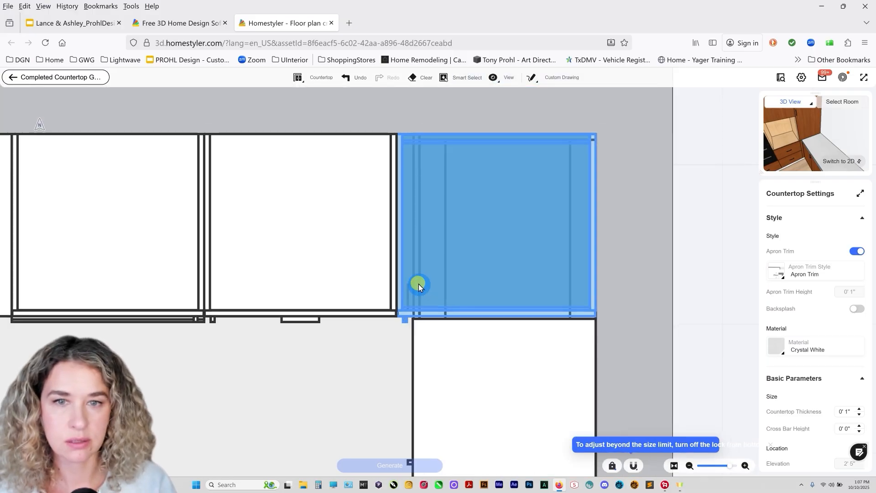
scroll(412, 251, down, 2)
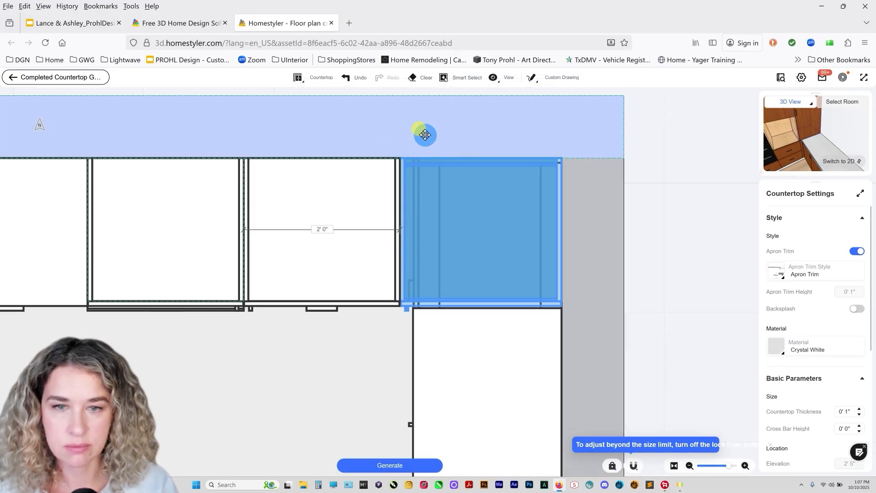
click(89, 79)
click(429, 260)
drag(405, 230, 420, 229)
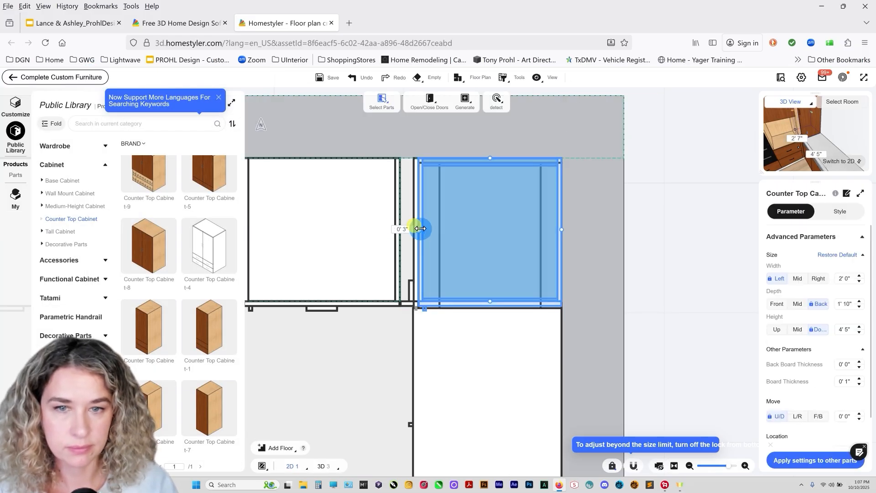
click(385, 242)
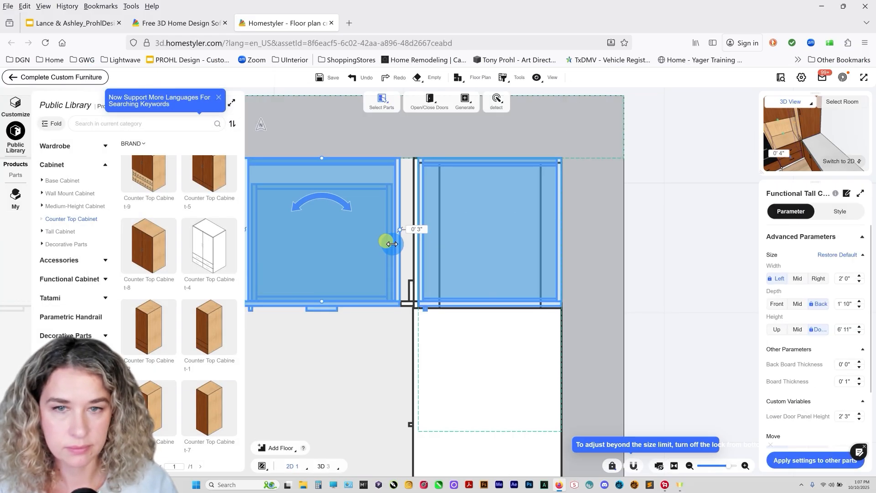
drag(400, 231, 412, 226)
Set the handle position of the corner counter top cabinet's hinged door to the lower-left corner.
key(3)
click(500, 315)
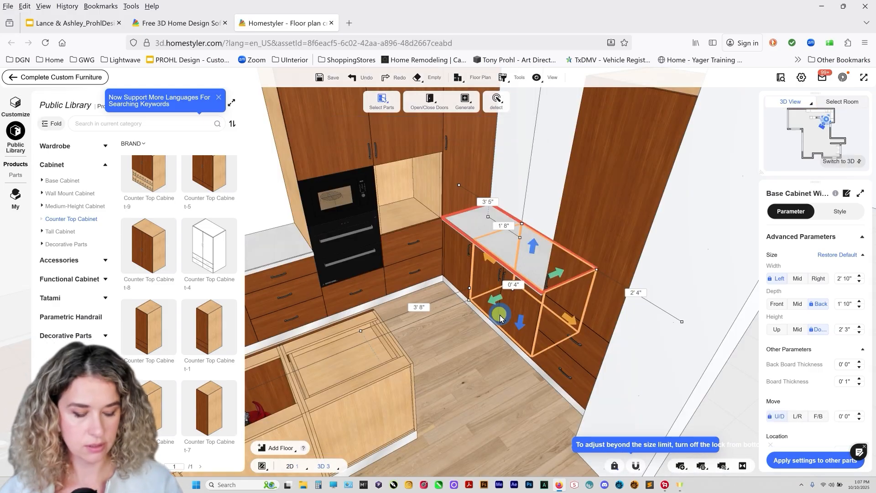
click(447, 138)
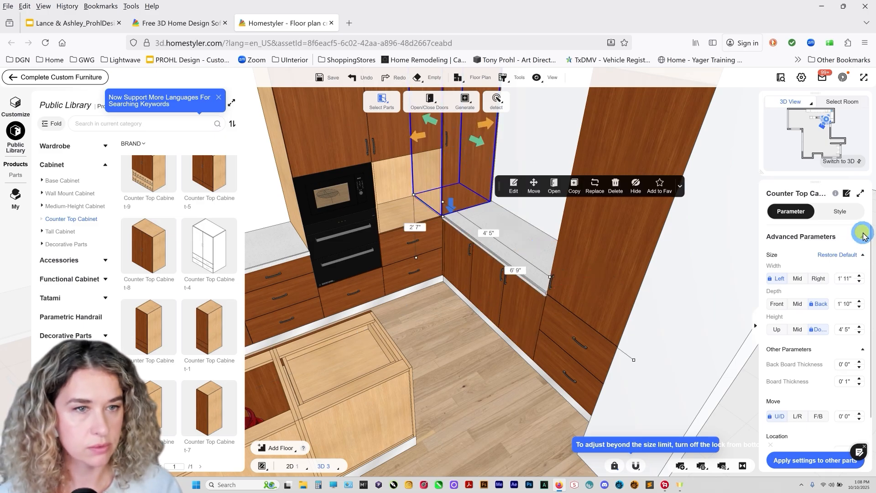
scroll(848, 274, down, 1)
click(852, 213)
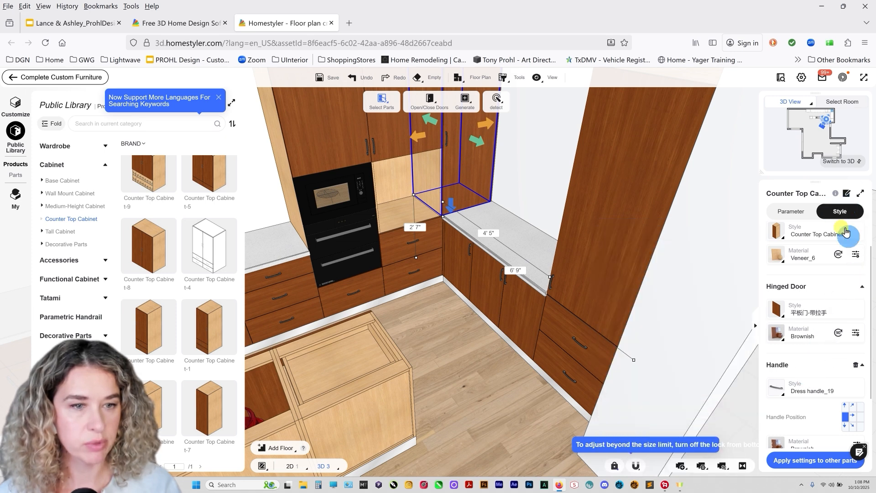
click(845, 426)
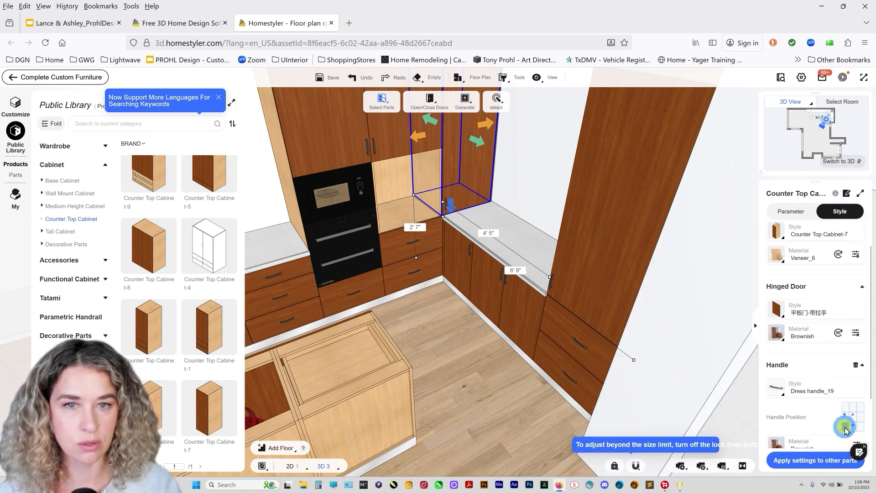
click(501, 208)
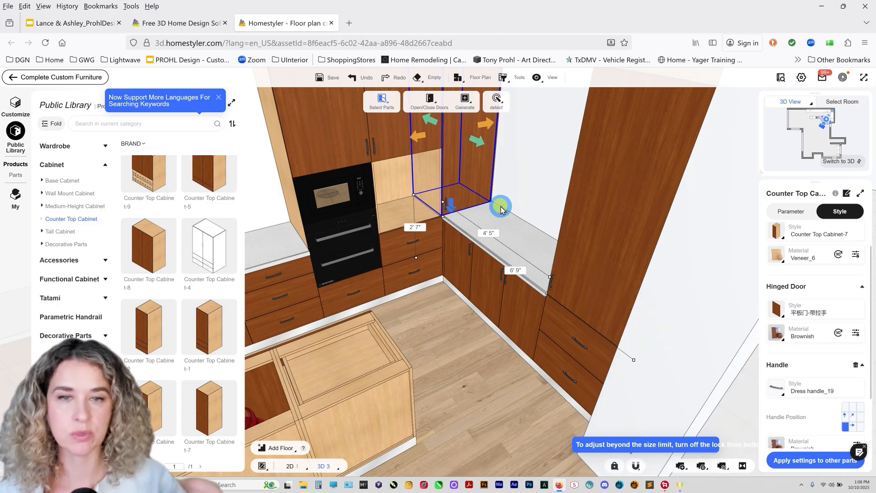
Draw a rectangular Crystal White countertop over the sink island and extend its long edge facing the open room as an overhang.
click(442, 347)
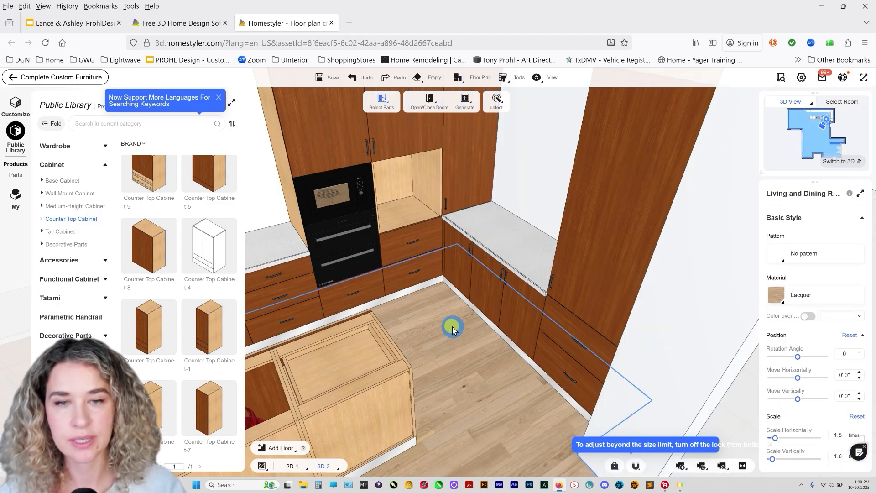
drag(456, 331, 388, 269)
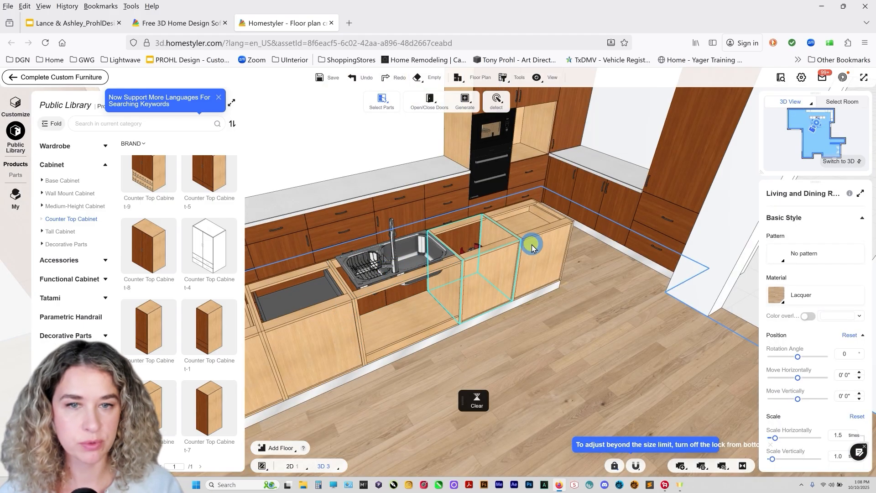
click(861, 163)
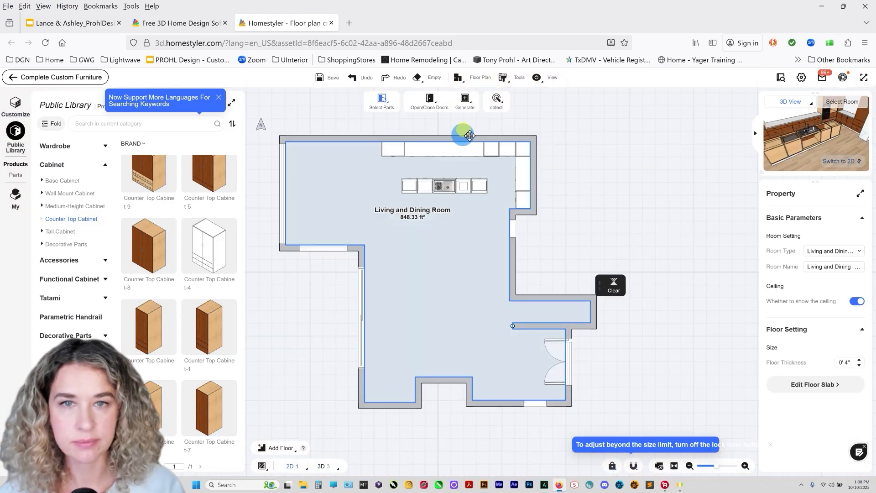
click(465, 99)
click(482, 124)
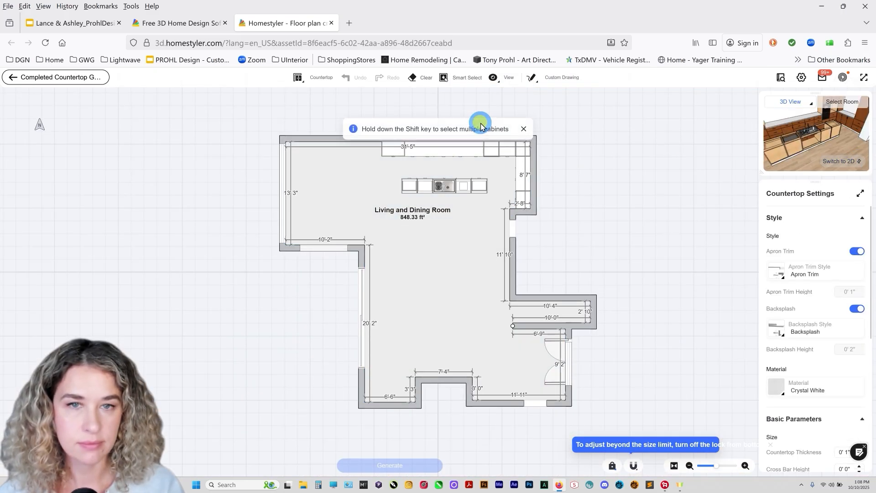
click(540, 78)
click(553, 117)
scroll(431, 154, up, 5)
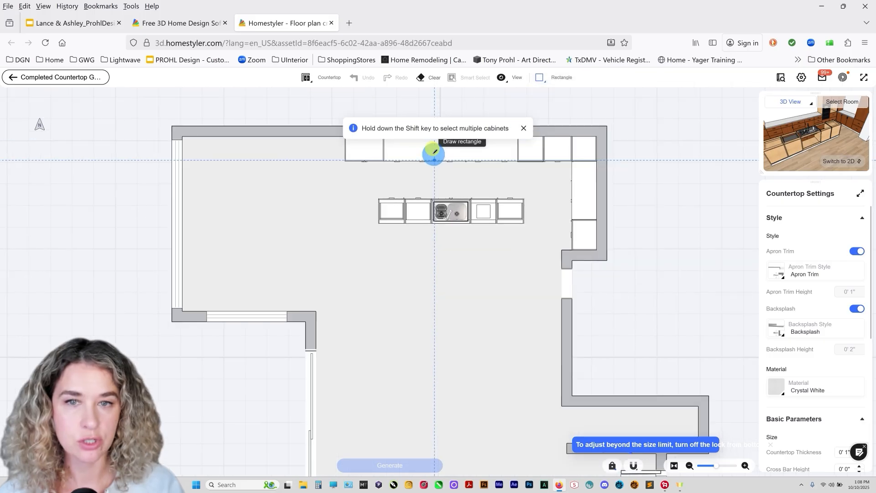
mouse_move(538, 295)
mouse_down()
mouse_move(591, 294)
mouse_move(592, 277)
mouse_up()
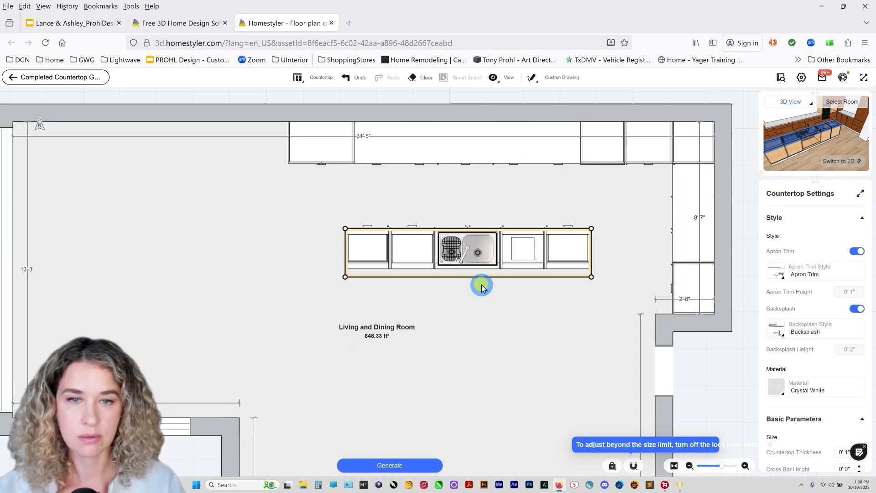
drag(480, 277, 481, 297)
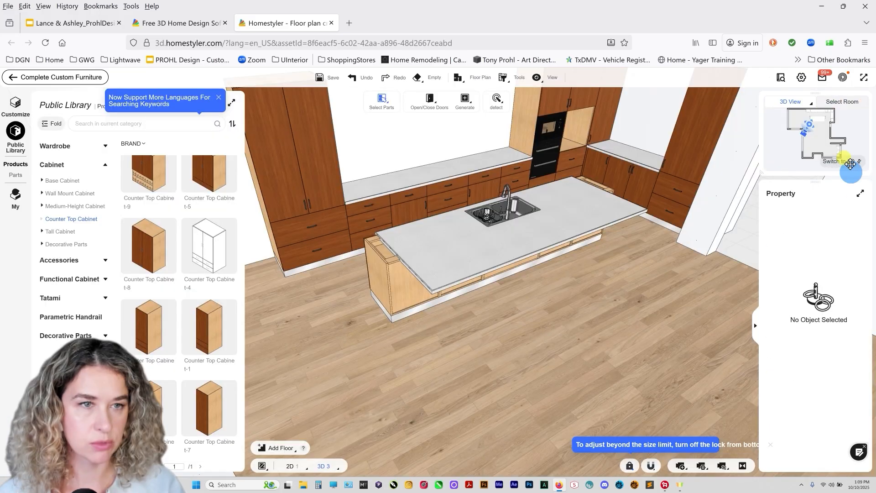
Measure the clearance between the sink island's countertop corner and the side wall in the floor plan.
click(849, 162)
scroll(557, 187, up, 3)
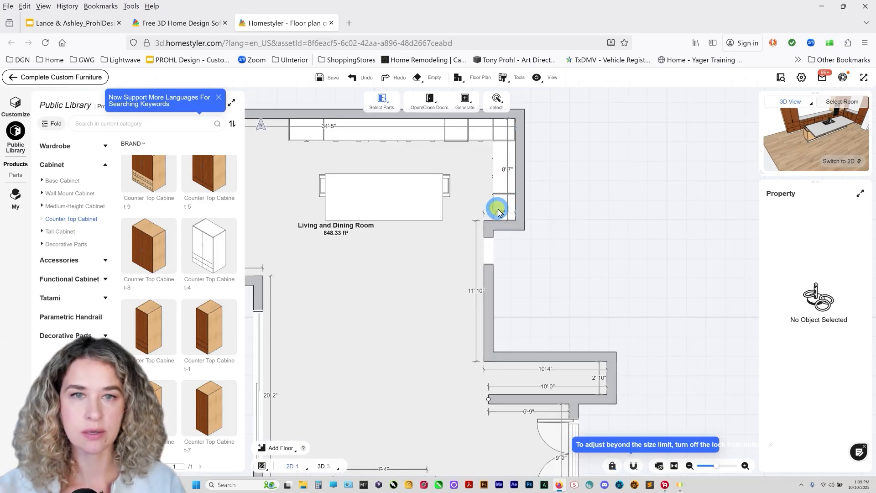
mouse_move(476, 78)
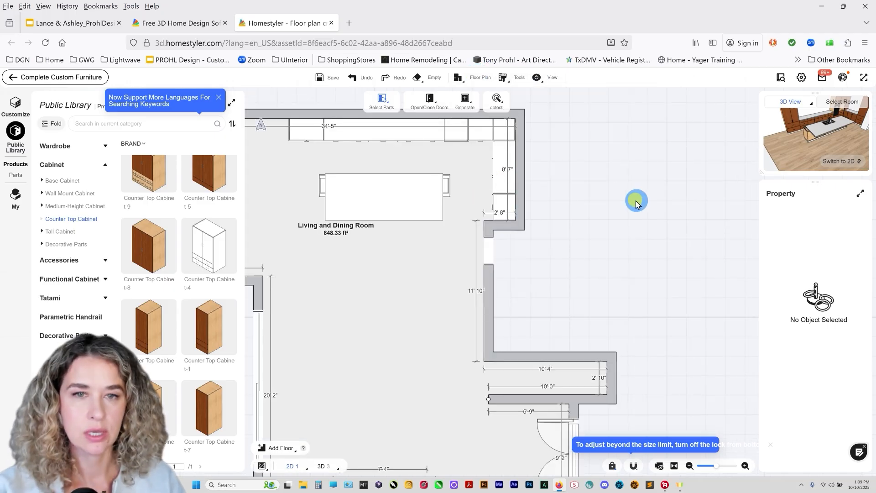
key(m)
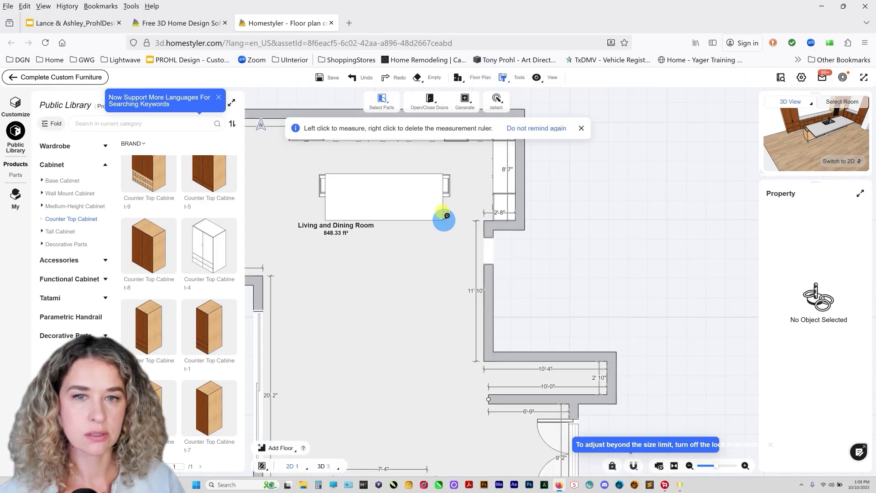
click(447, 215)
scroll(488, 220, up, 5)
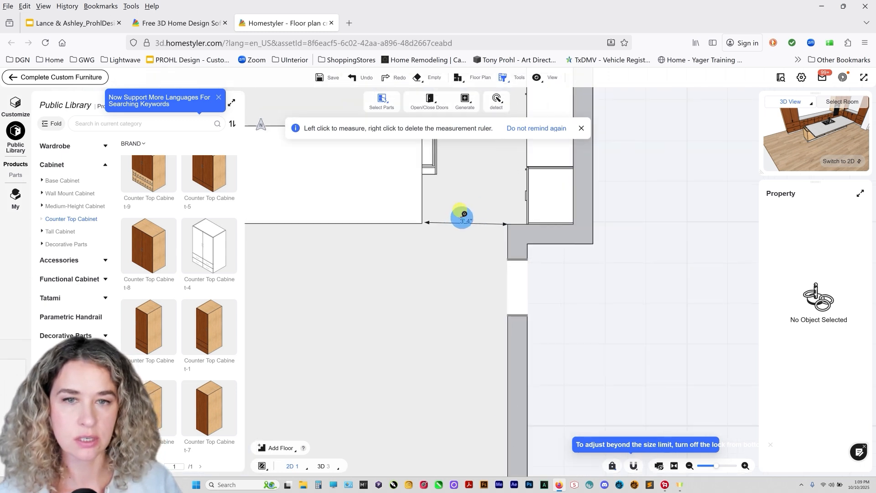
click(530, 227)
Narrow the island's drawer base cabinet nearest the side wall to 1' 4" so it sits within the countertop outline.
scroll(513, 225, down, 2)
scroll(507, 230, down, 2)
scroll(474, 186, up, 2)
click(475, 185)
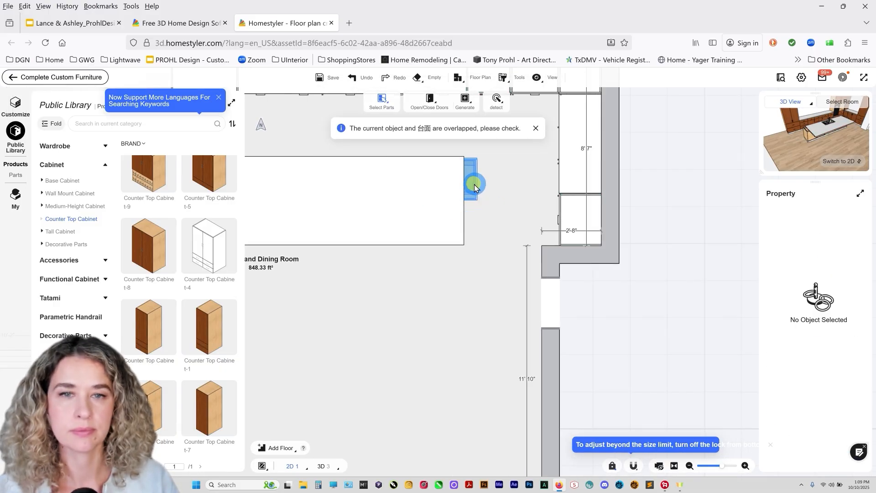
drag(474, 186, 459, 180)
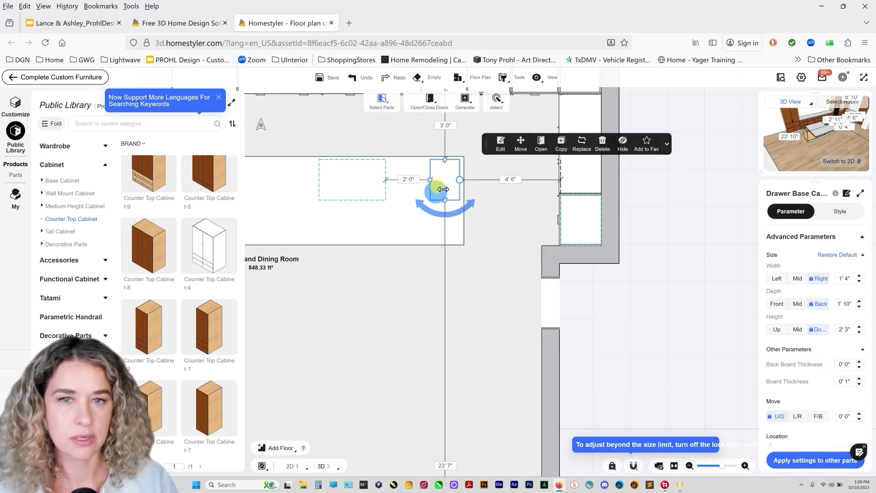
Narrow the drawer base cabinet at the island's opposite end so its outer side sits within the countertop outline.
drag(356, 311, 559, 343)
scroll(493, 289, down, 1)
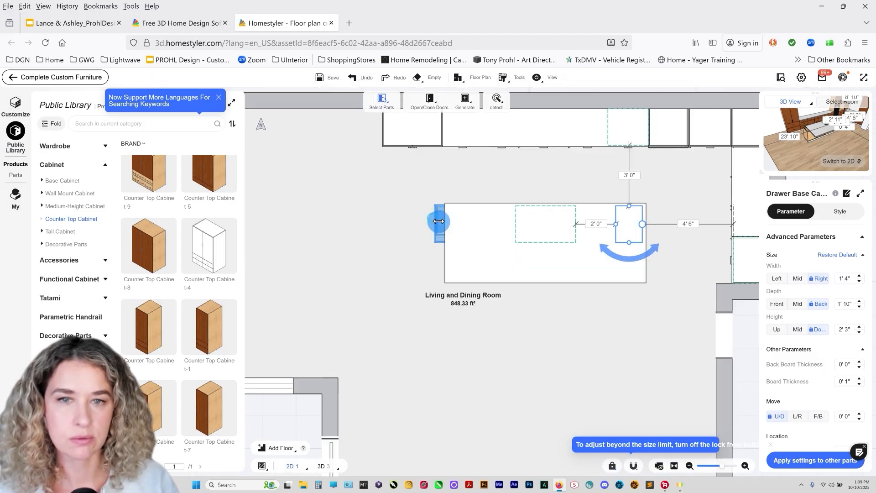
click(436, 221)
drag(432, 219, 448, 224)
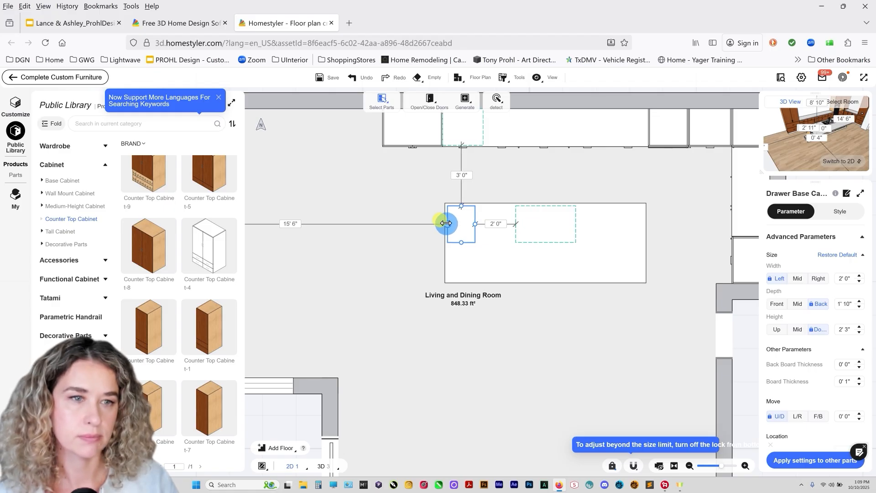
drag(446, 223, 427, 228)
Edit the island countertop and add a from-floor waterfall panel on its short edge farthest from the side wall.
click(525, 272)
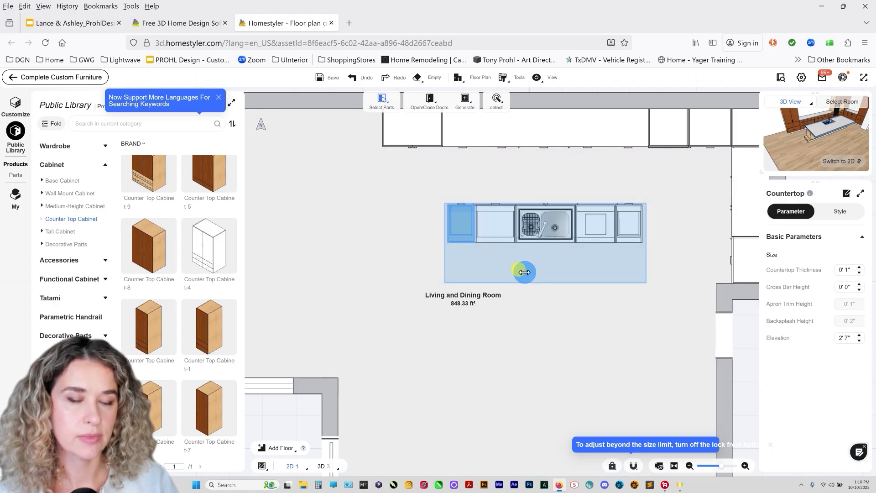
key(3)
click(447, 252)
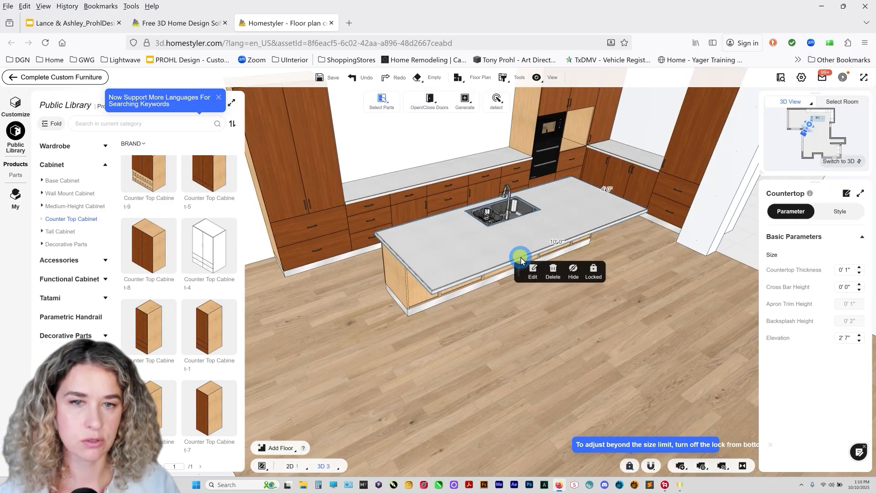
click(531, 274)
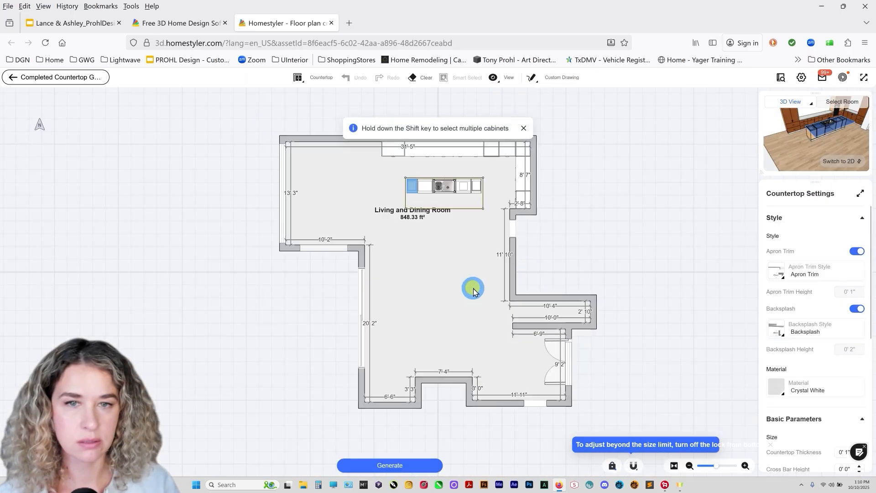
click(859, 163)
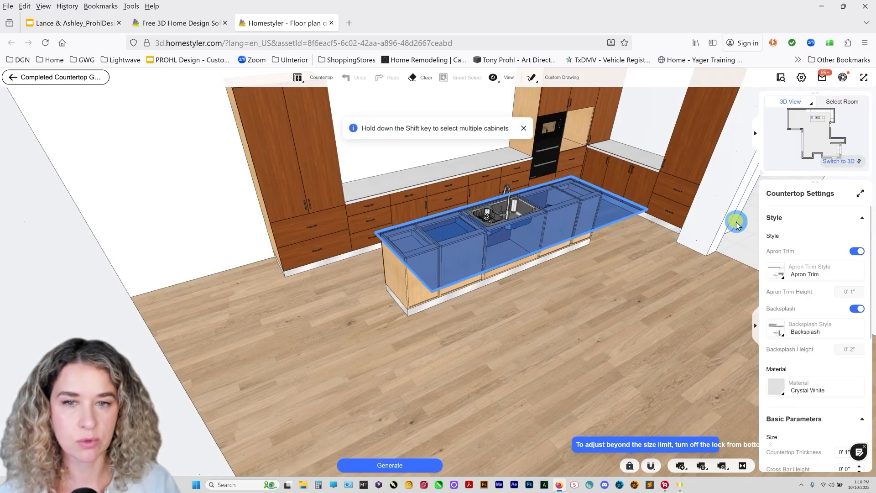
click(424, 284)
click(479, 251)
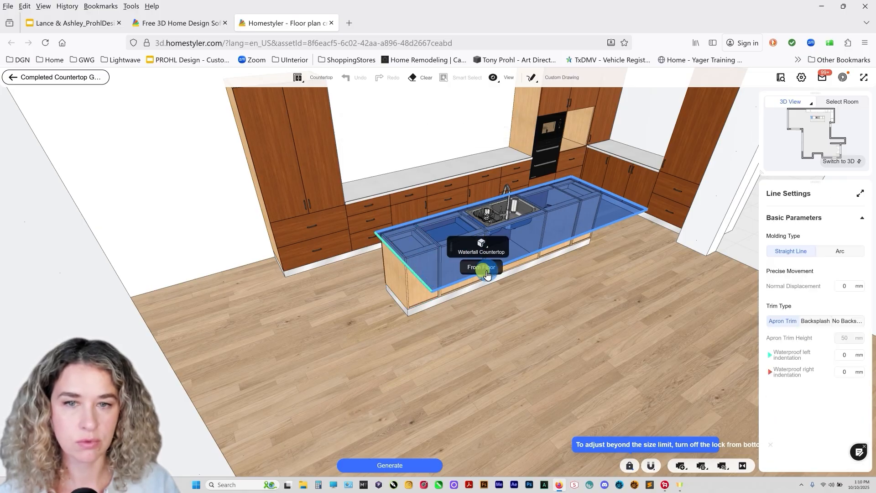
Add a from-floor waterfall panel on the island countertop's short edge facing the side wall, and generate the countertop.
click(627, 202)
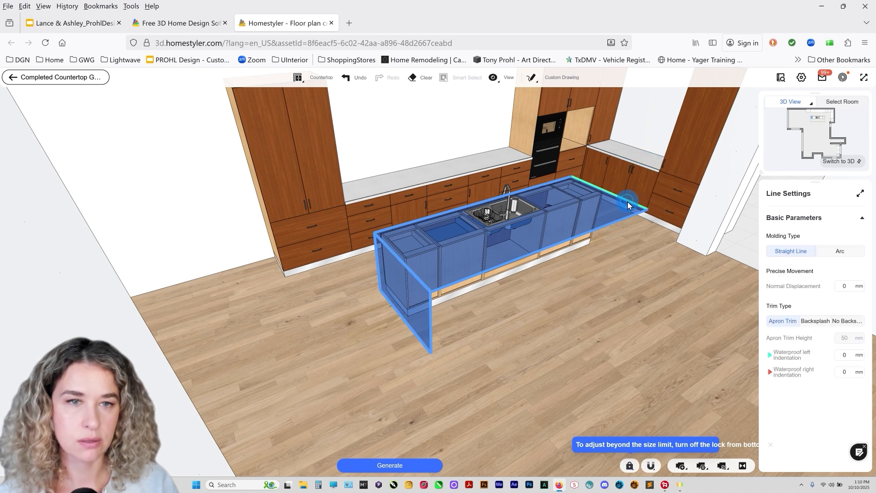
mouse_move(678, 177)
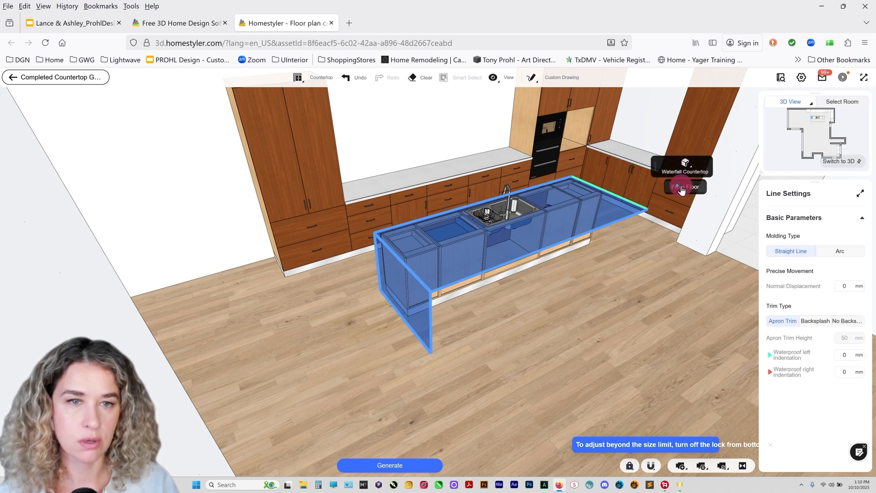
click(680, 189)
click(388, 466)
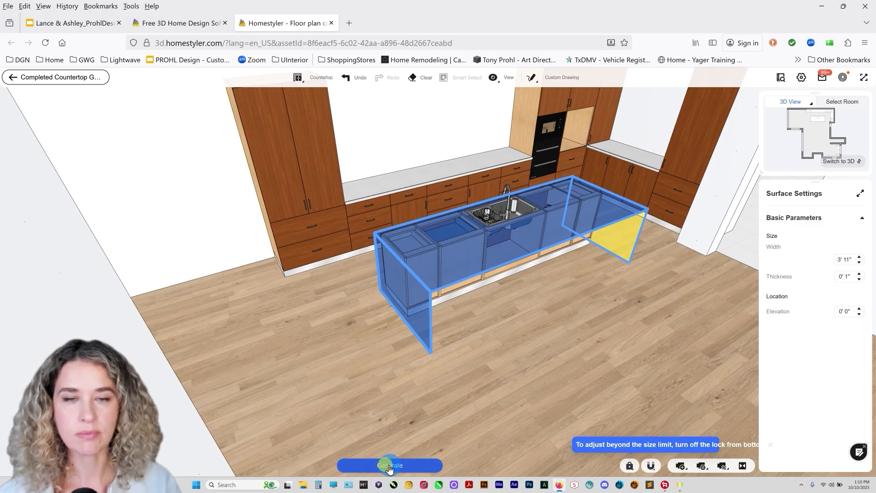
Finish countertop generation and the custom furniture design, and open the room-building tools in the floor plan.
drag(544, 341, 416, 299)
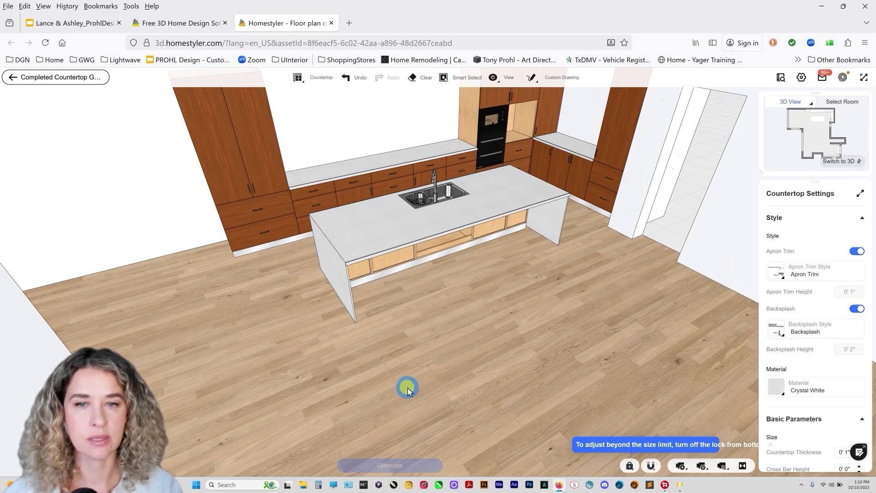
scroll(406, 394, up, 3)
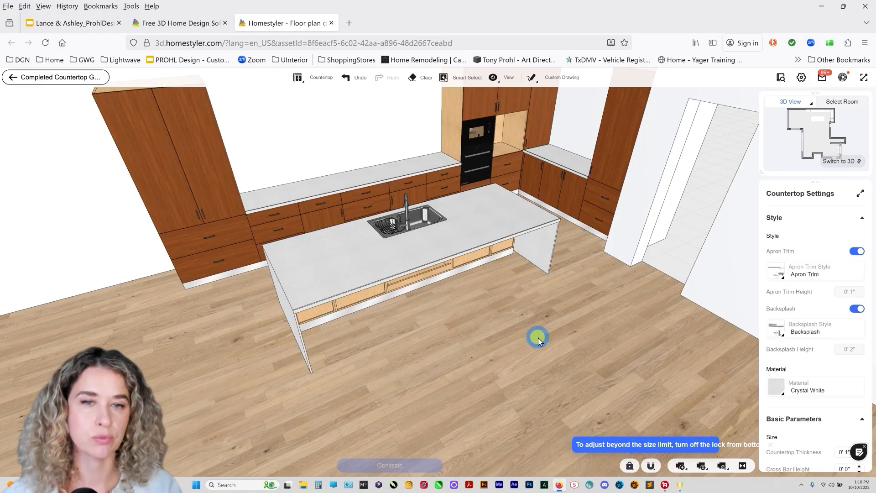
drag(549, 282, 872, 203)
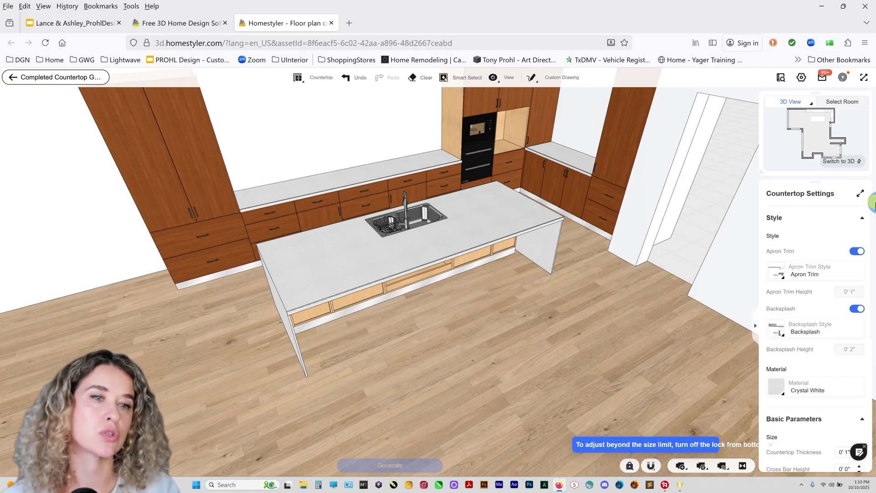
click(861, 162)
scroll(485, 151, up, 5)
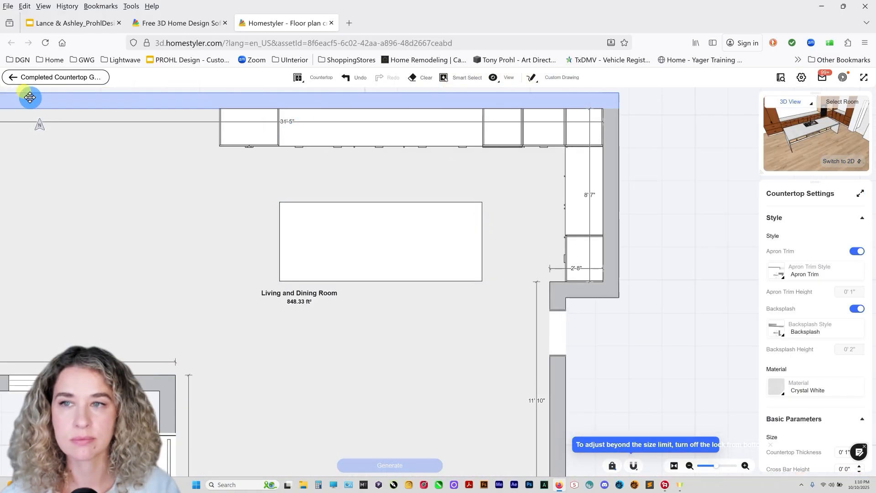
click(43, 79)
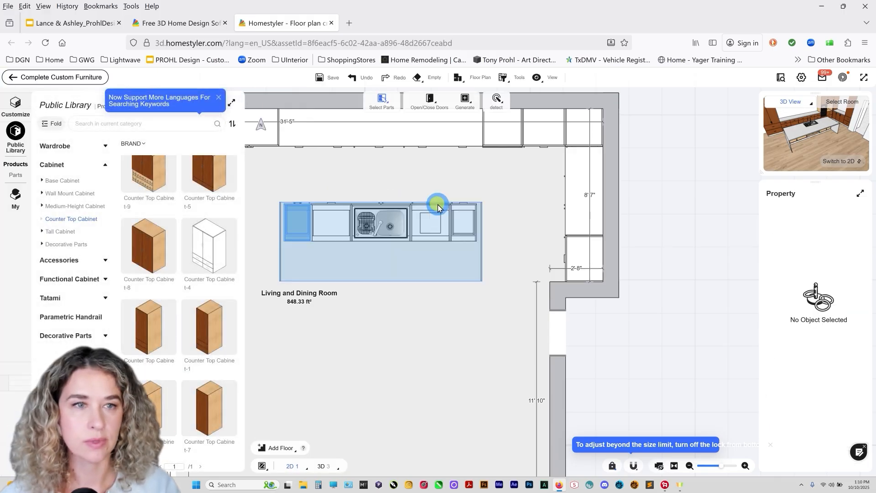
click(84, 90)
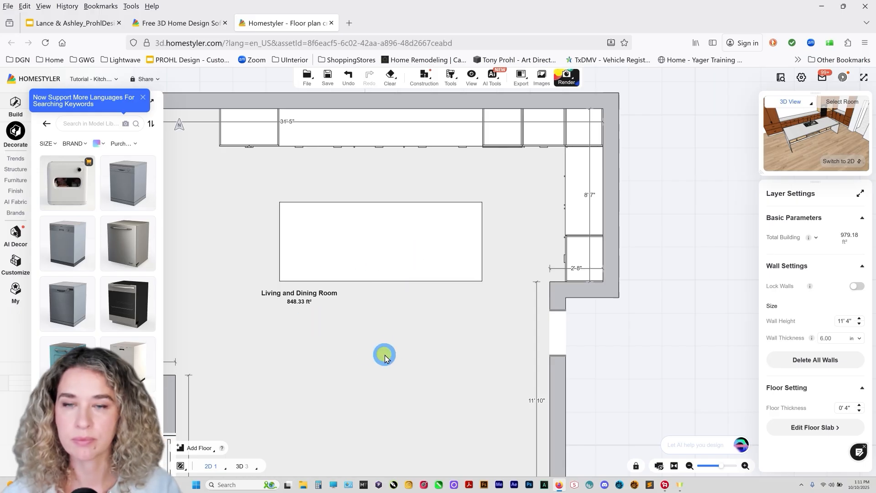
click(14, 111)
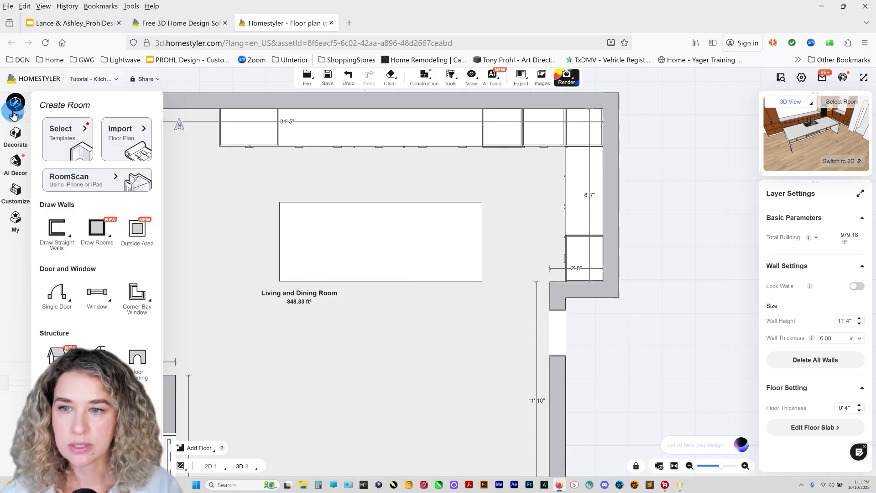
click(56, 228)
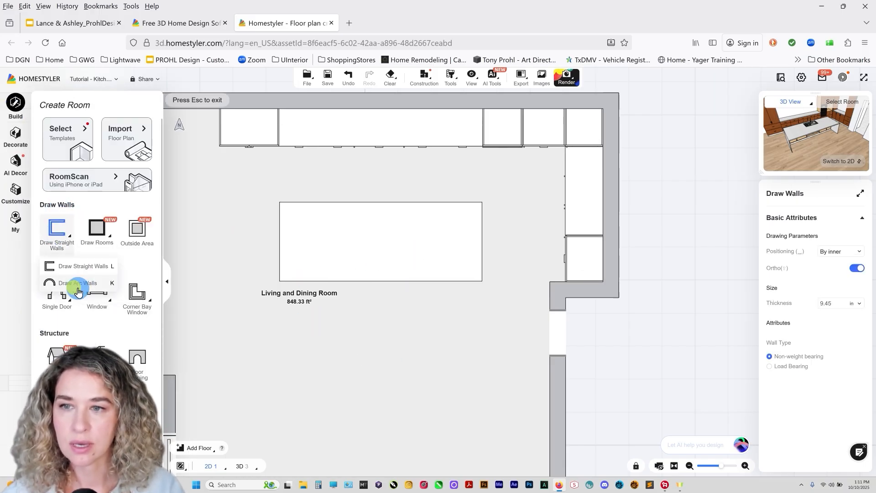
click(78, 266)
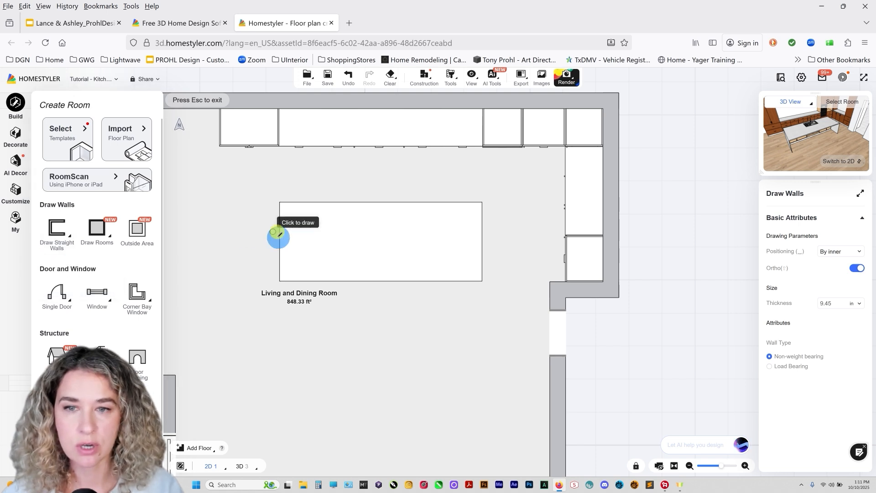
click(287, 238)
key(Escape)
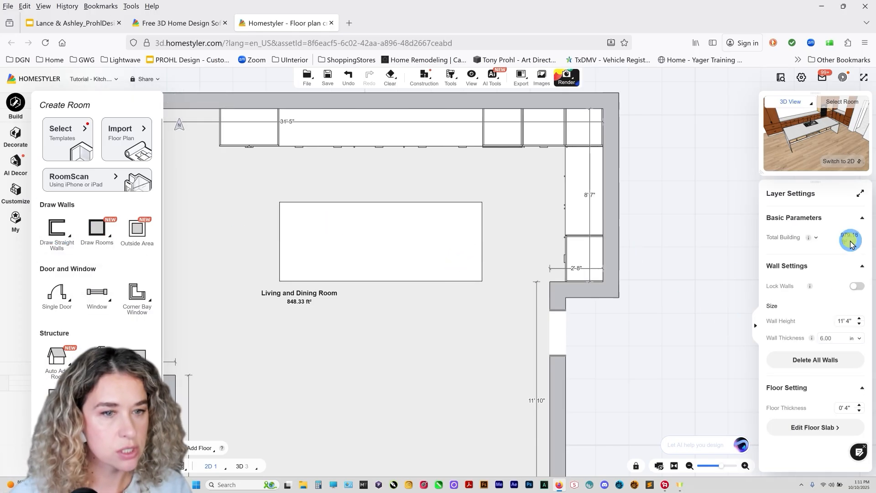
Set the wall thickness to 4 in and draw a straight wall about 10' 8" long along the back of the island cabinets.
click(837, 339)
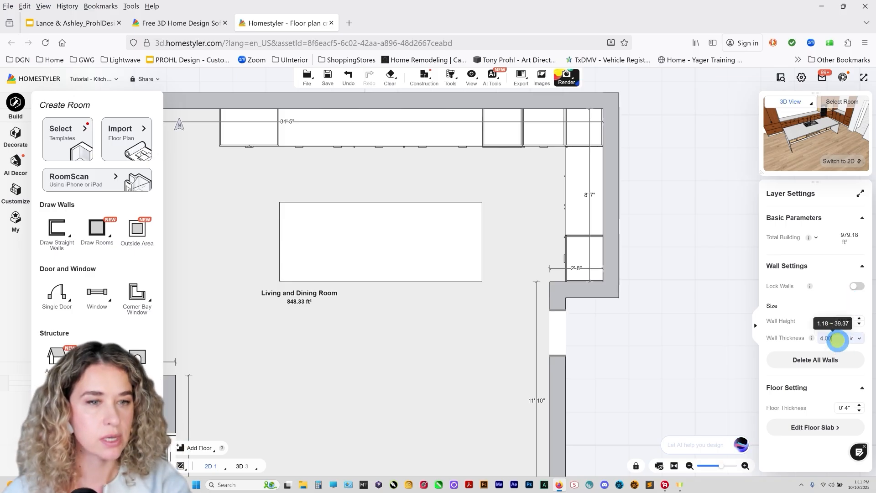
click(429, 237)
click(57, 228)
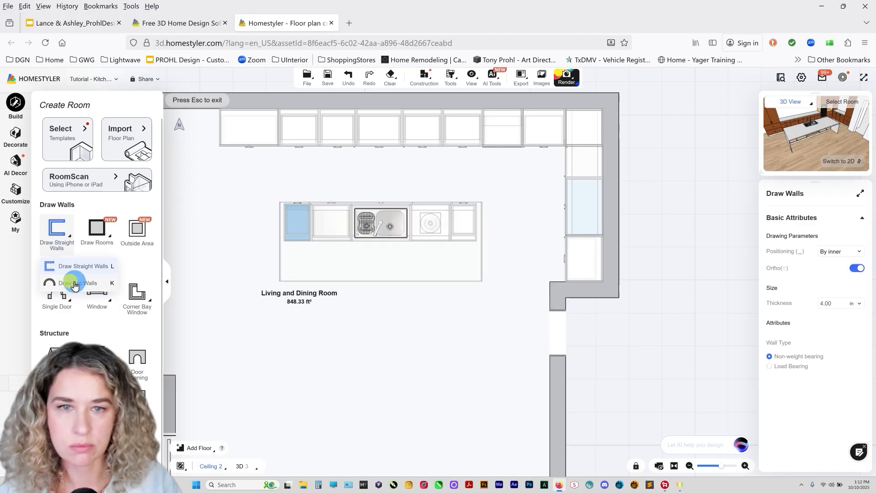
click(500, 240)
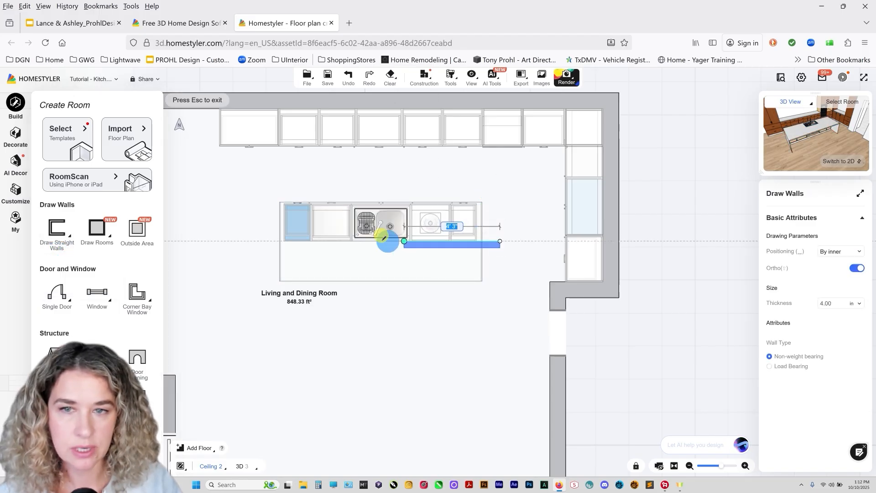
click(284, 240)
key(Escape)
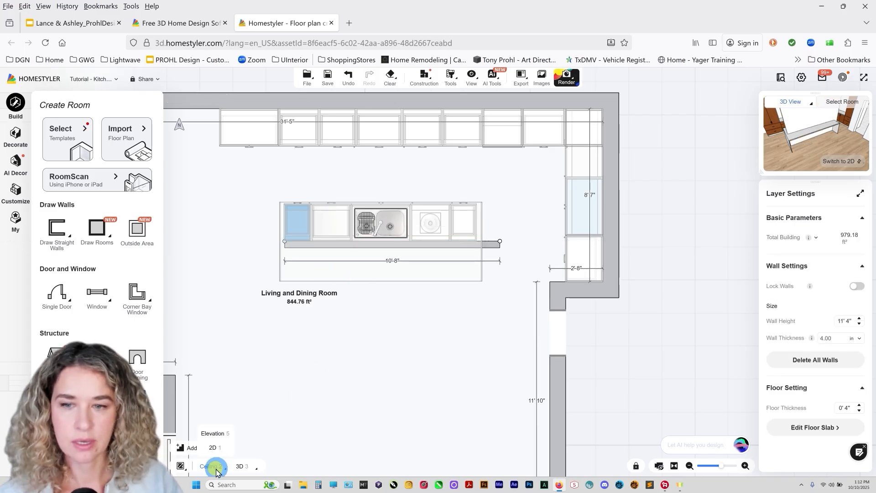
Set the height of the straight wall behind the island cabinets to 2' 7" in the floor plan.
click(215, 448)
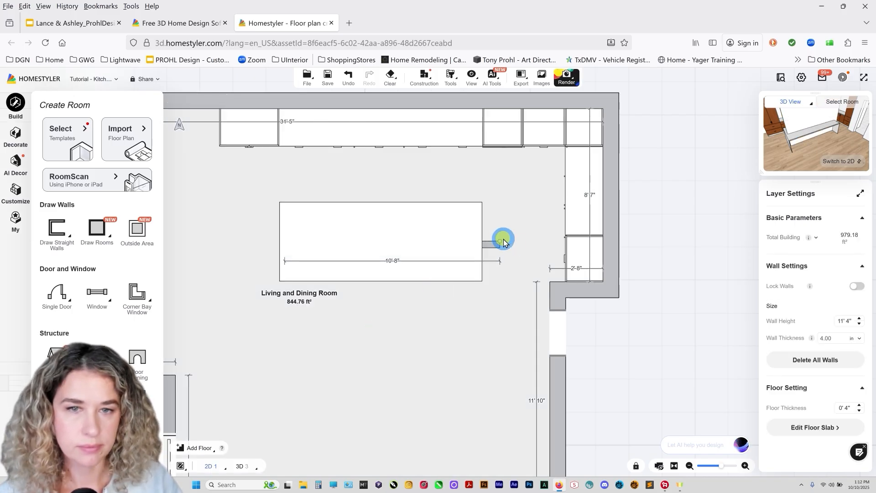
click(487, 242)
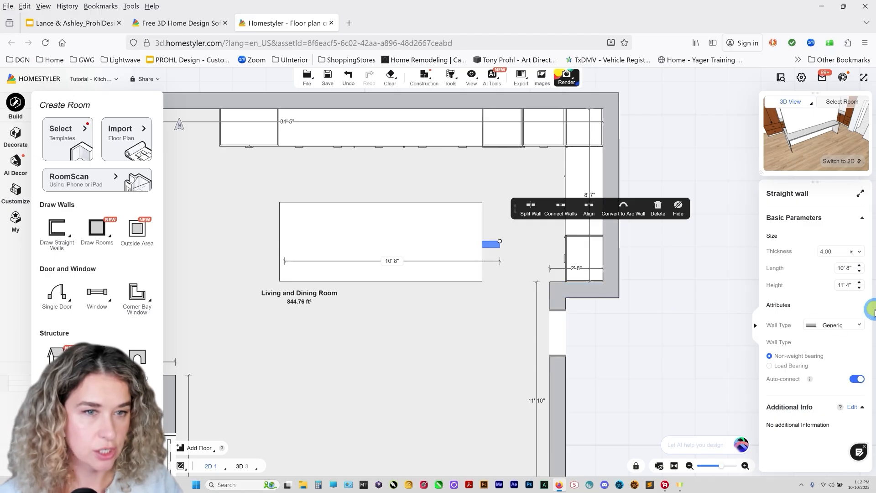
click(848, 285)
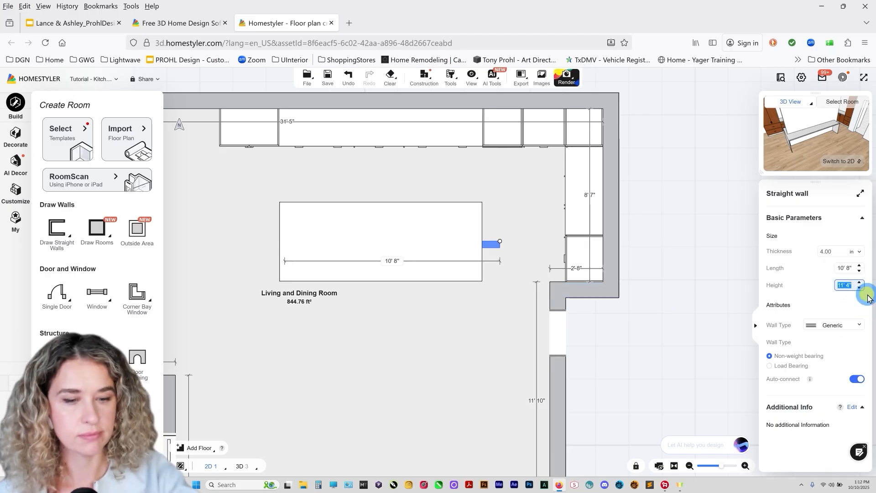
key(Return)
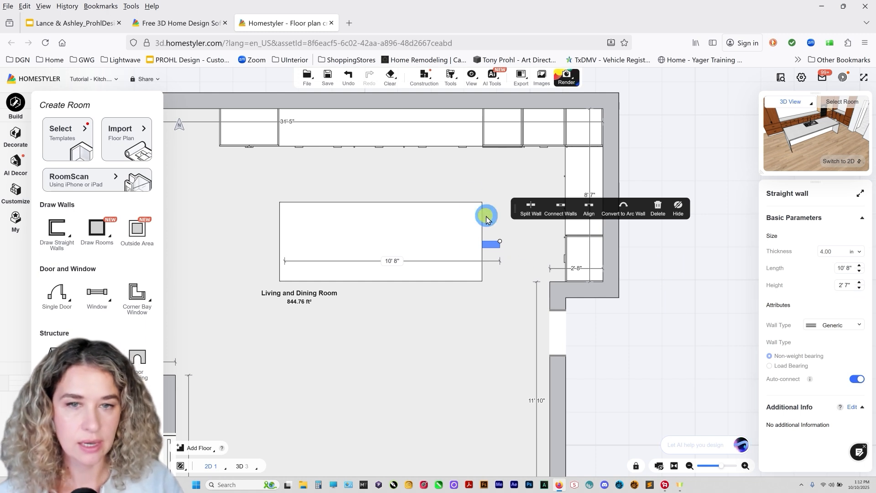
Shorten the island wall's protruding end so it stays under the countertop, inside the waterfall panel.
scroll(501, 224, up, 3)
scroll(501, 235, up, 2)
drag(487, 267, 438, 266)
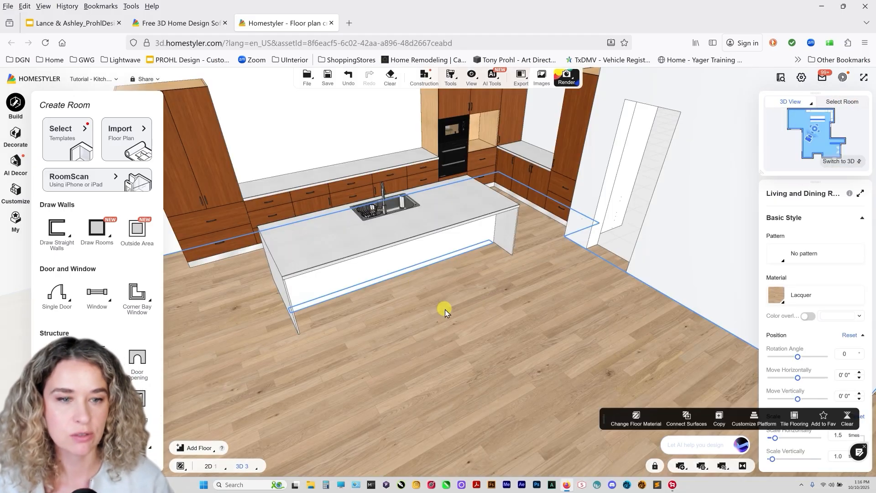
Examine the mood board slide in the presentation for cabinet door style and wood finish, and return to the kitchen design.
drag(398, 269, 408, 224)
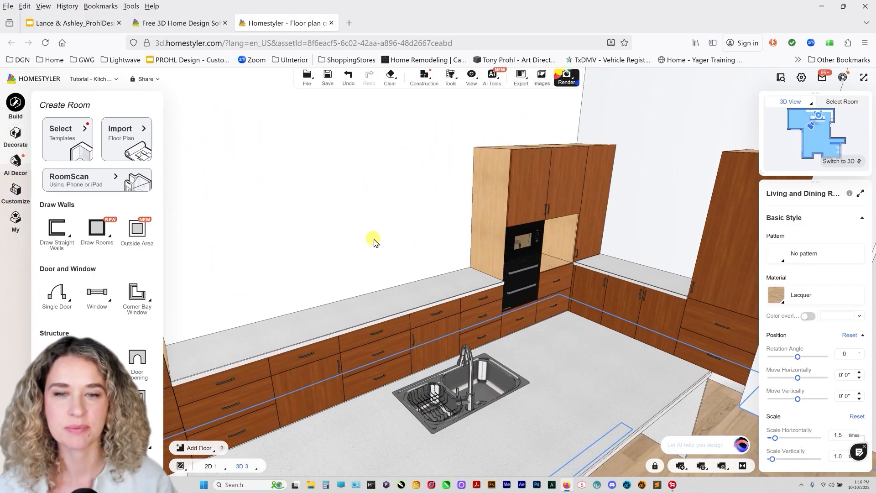
click(57, 23)
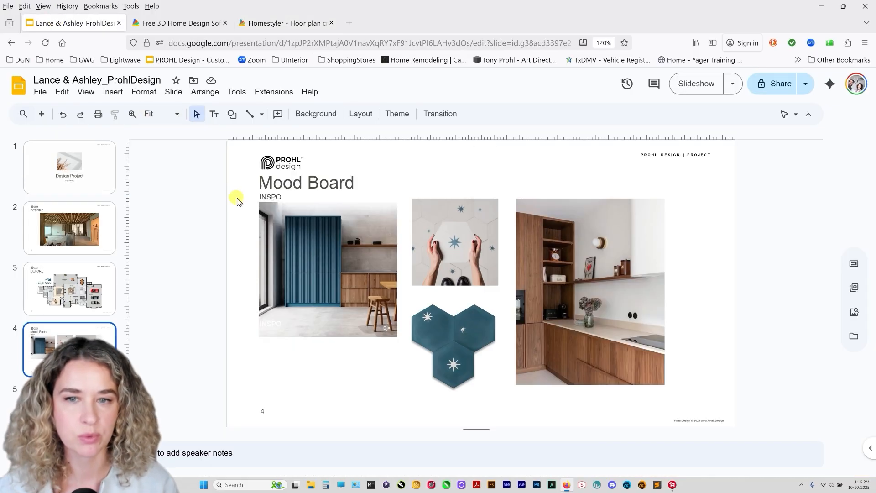
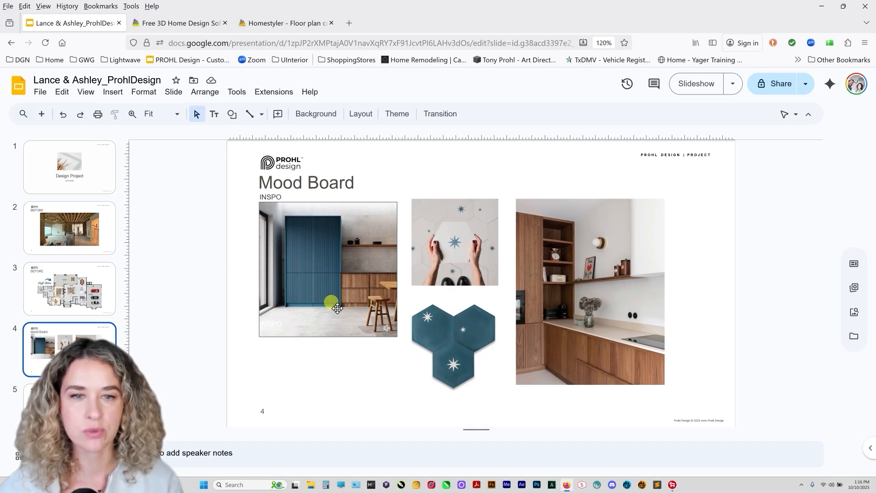
click(258, 25)
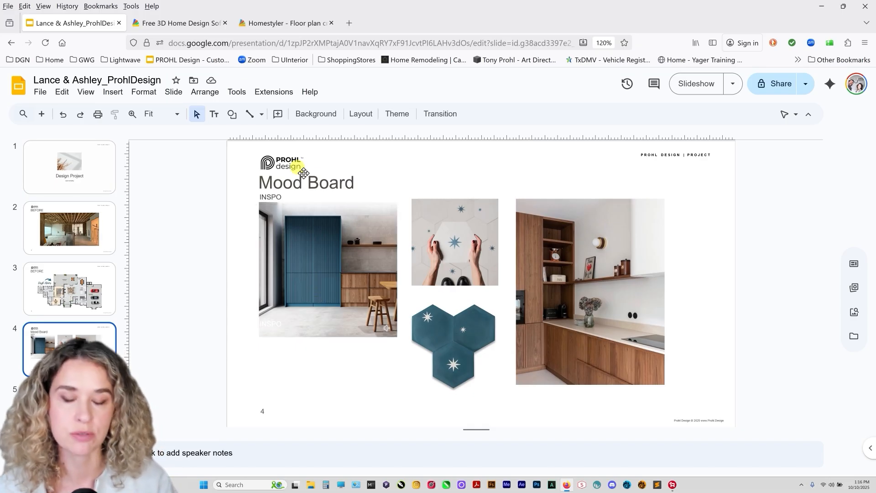
Open the custom cabinets for editing and replace the hinged door of the narrow base cabinet with Membrane Pressed Door-HS-T7.
click(447, 247)
click(519, 210)
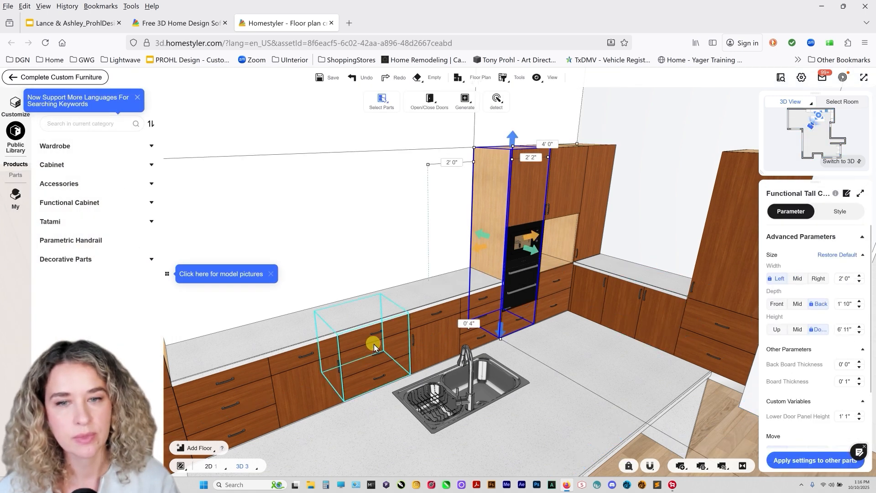
click(439, 335)
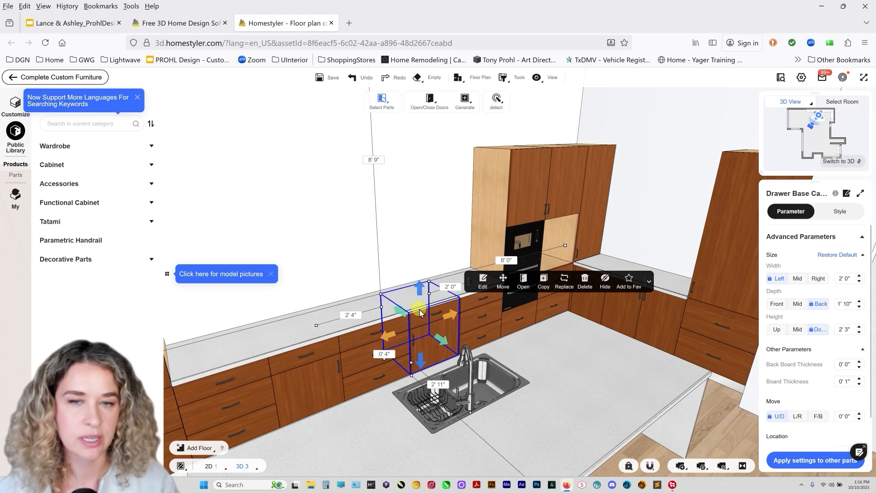
click(839, 211)
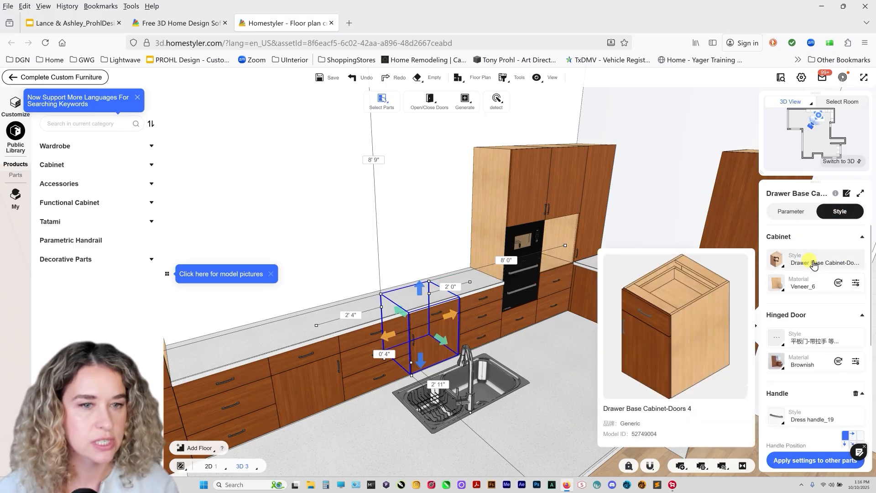
click(778, 335)
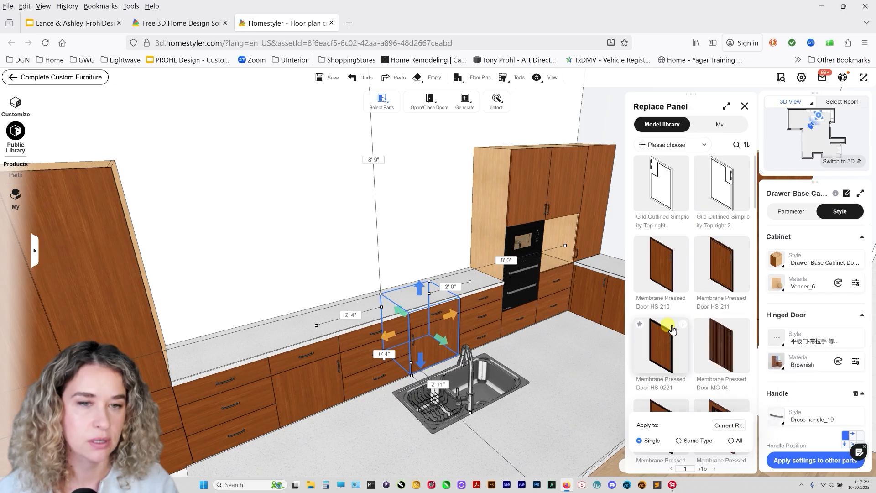
scroll(670, 331, down, 2)
scroll(671, 329, down, 4)
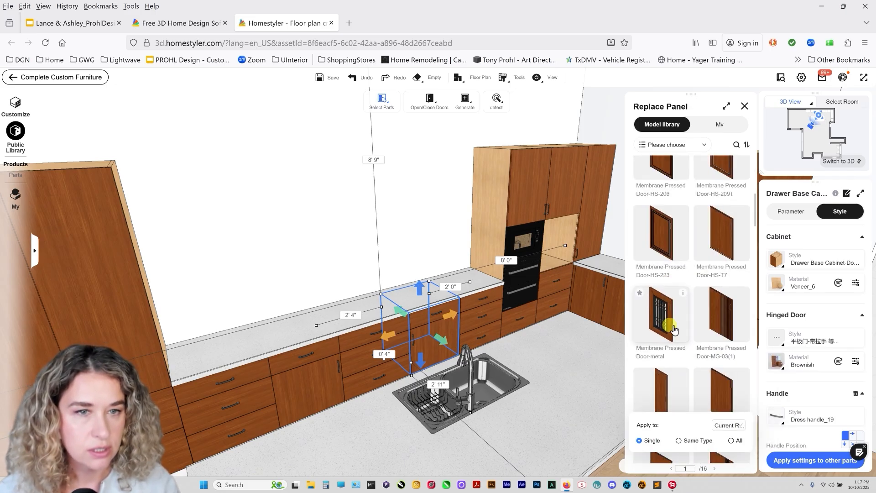
click(717, 226)
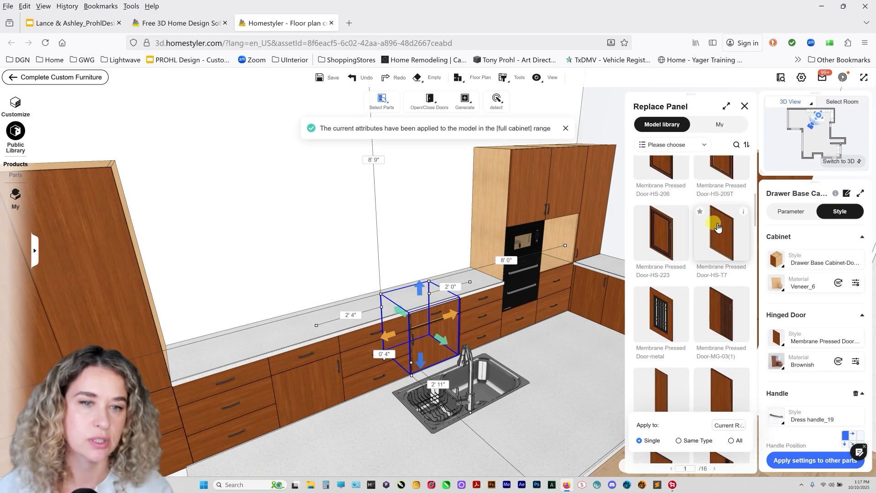
Try the Recessed Handle Door style on the base cabinet, and browse more door styles, the favorites and the mood board.
click(721, 381)
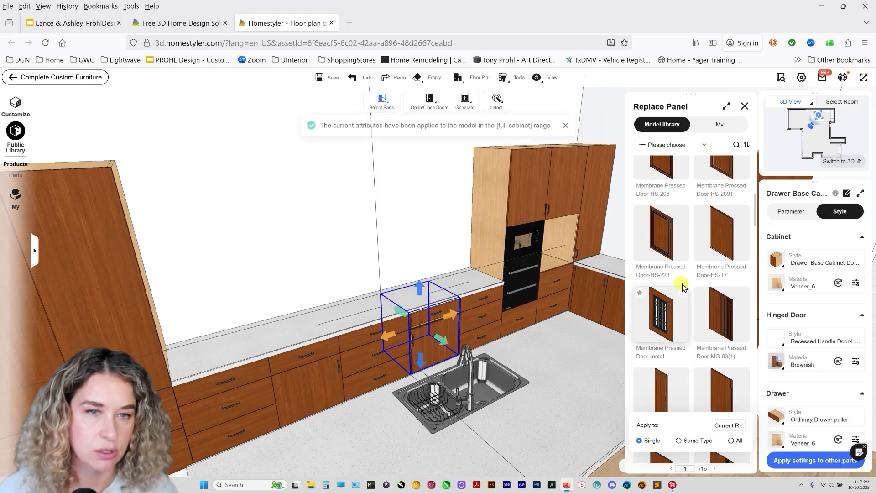
scroll(714, 319, down, 5)
scroll(713, 314, down, 5)
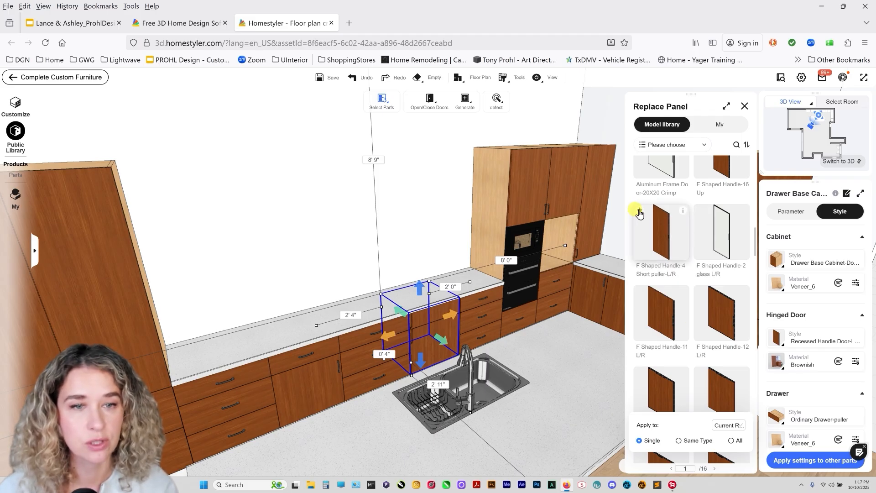
scroll(655, 265, down, 5)
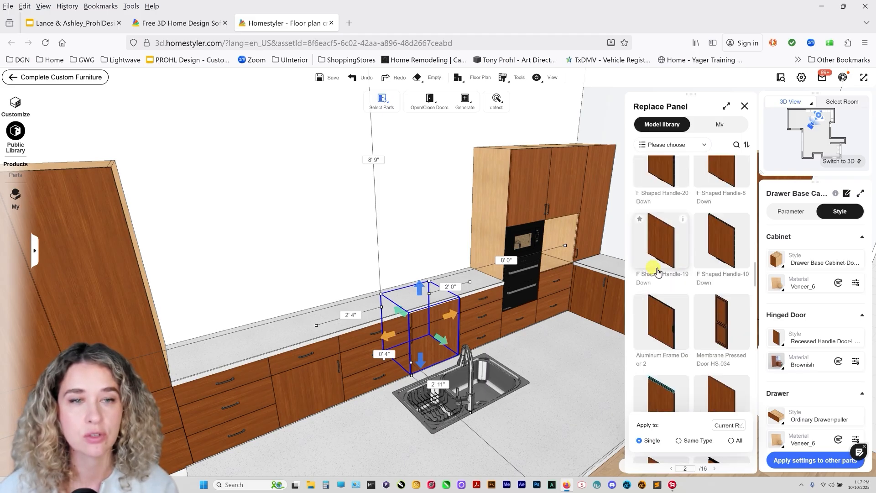
click(706, 130)
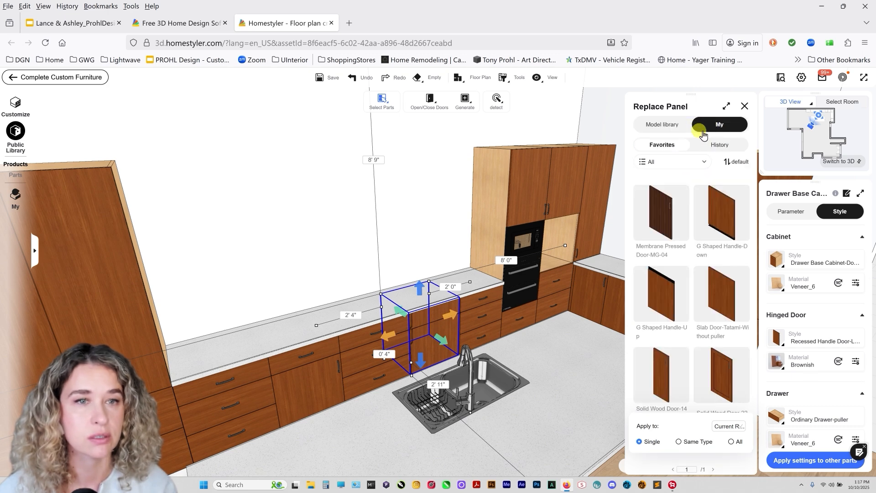
click(672, 161)
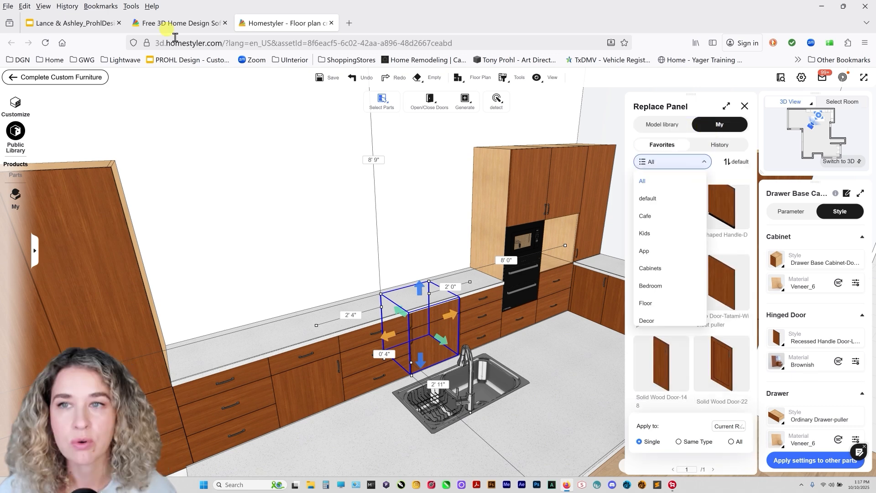
click(73, 23)
click(261, 23)
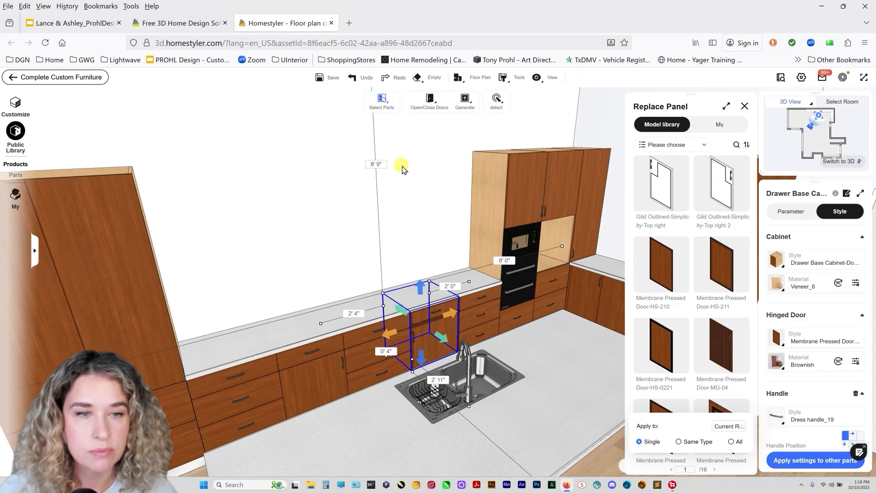
Filter the material library to brown wood and apply Log 142 to the base cabinet's hinged door.
mouse_move(796, 364)
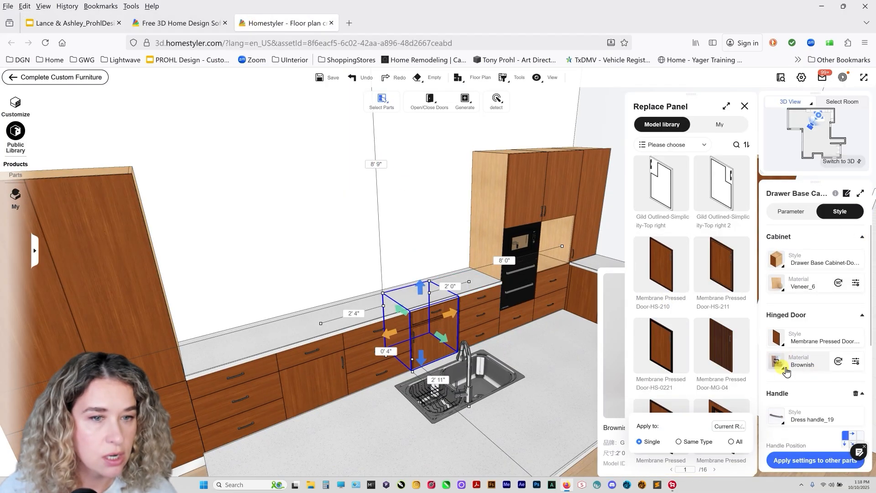
click(797, 364)
click(643, 144)
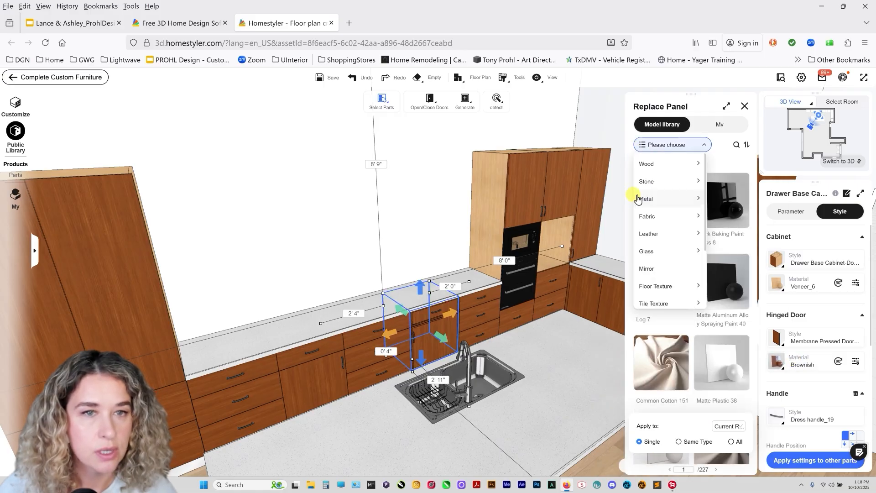
click(689, 146)
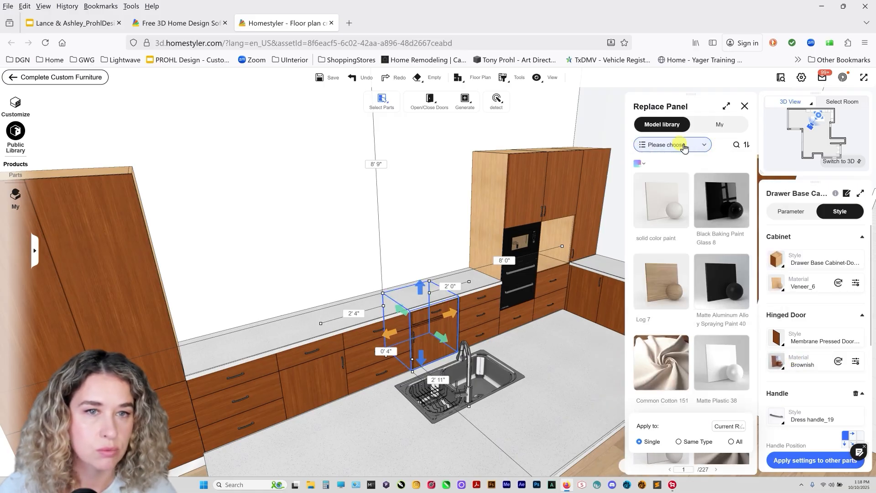
click(685, 145)
click(664, 167)
click(639, 164)
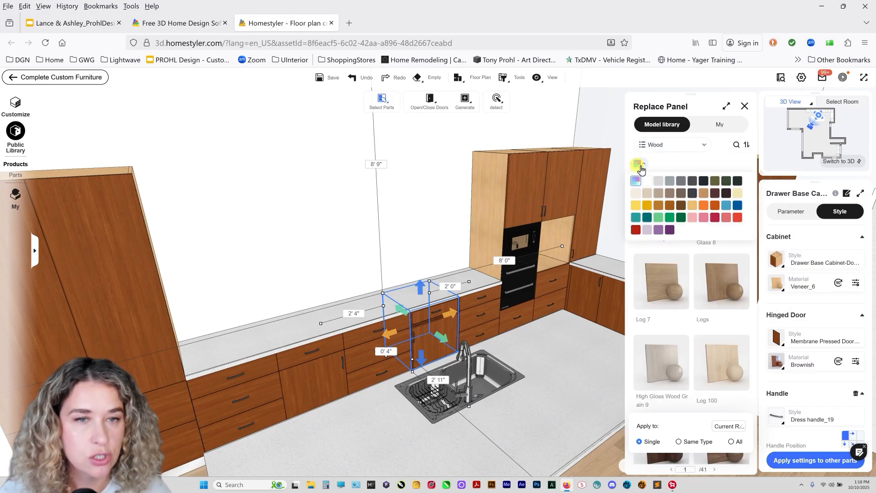
click(671, 207)
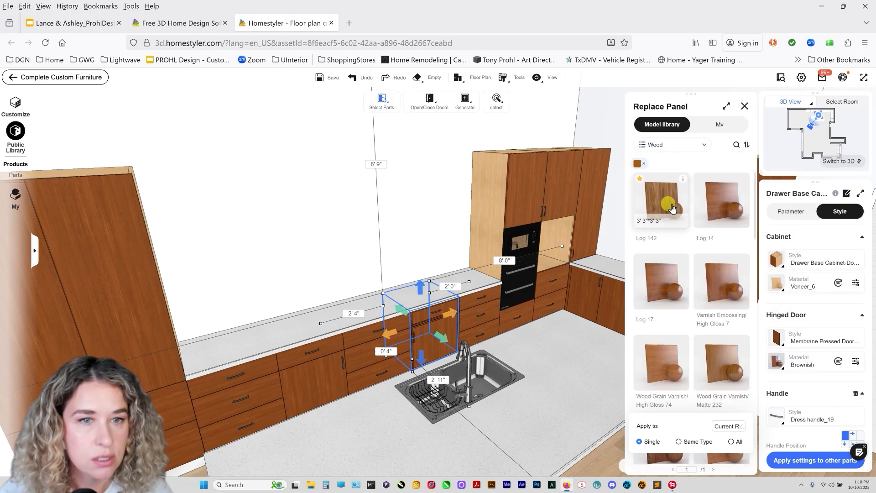
click(671, 199)
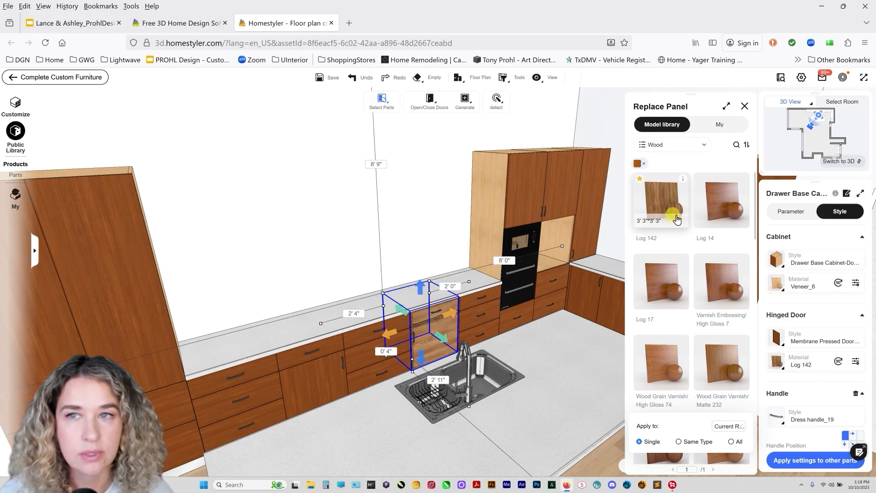
Compare the door finish with the mood board and rotate the Log 142 grain by 90 degrees to run vertically.
click(87, 26)
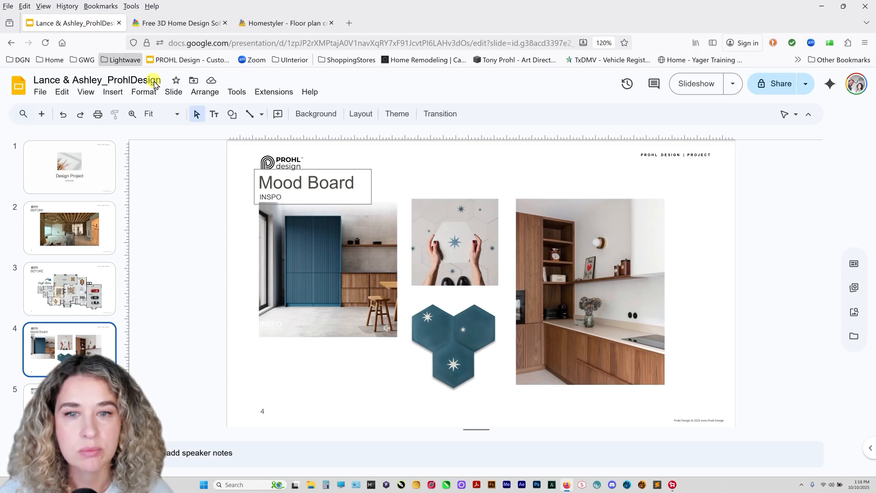
click(270, 26)
mouse_move(797, 285)
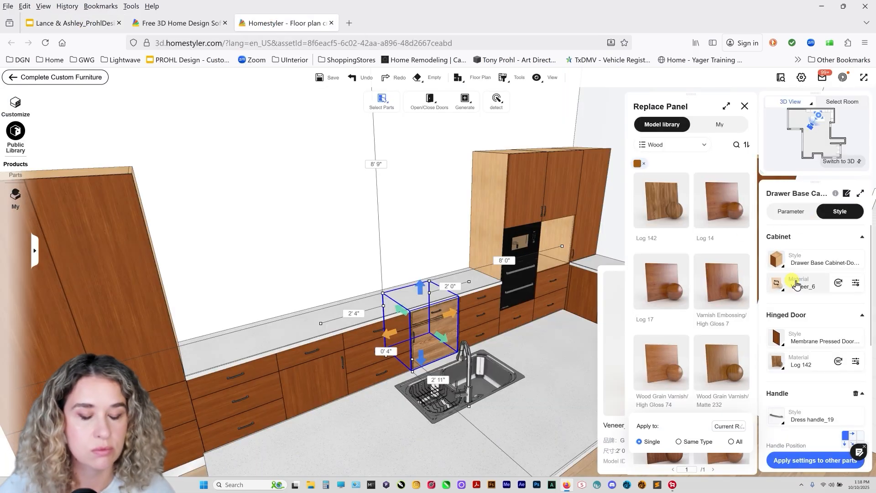
click(840, 362)
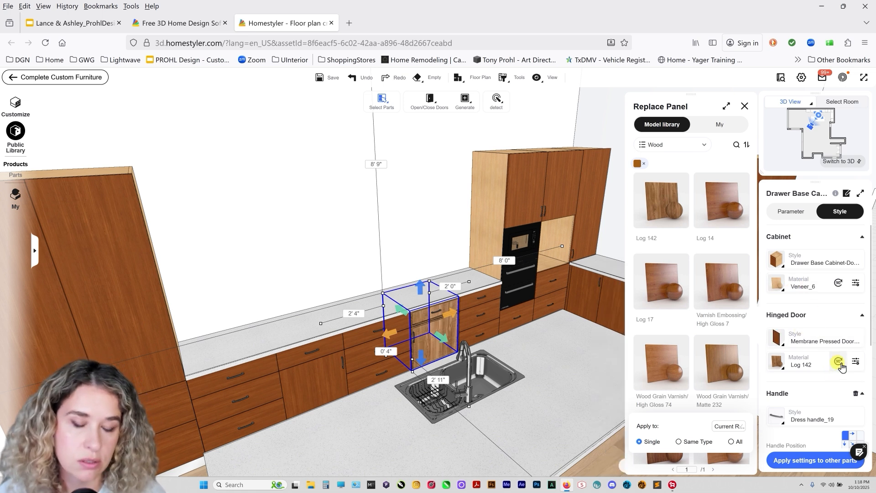
scroll(532, 283, up, 1)
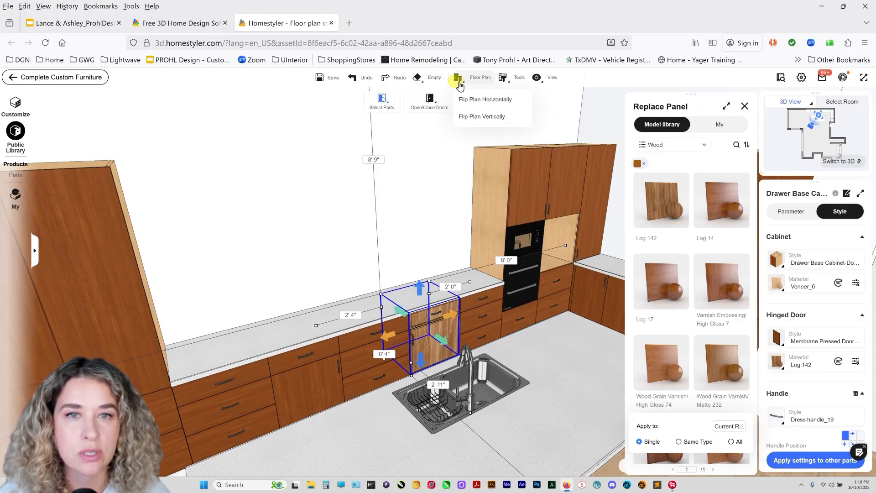
Brush the finished cabinet's front onto the door-and-drawer base cabinet and the adjacent drawers, and undo the last two applications.
mouse_move(504, 75)
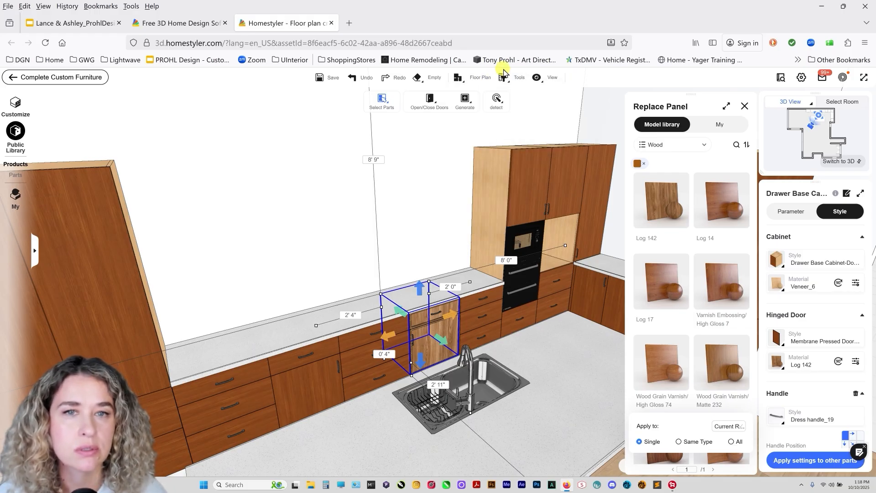
click(512, 115)
click(444, 337)
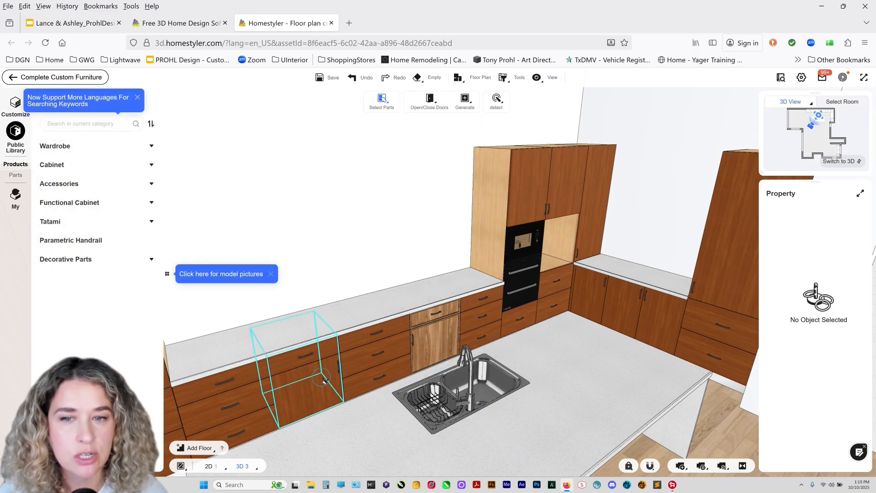
click(318, 362)
click(348, 350)
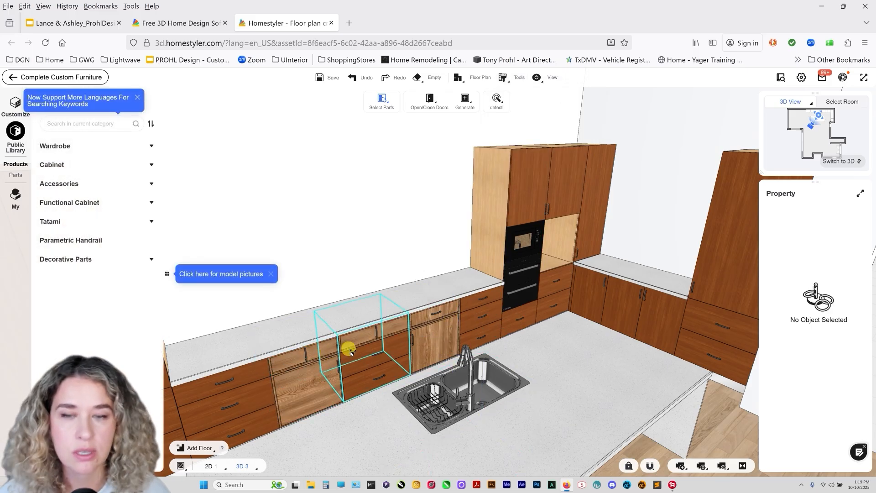
key(ctrl+z)
key(ctrl+z)
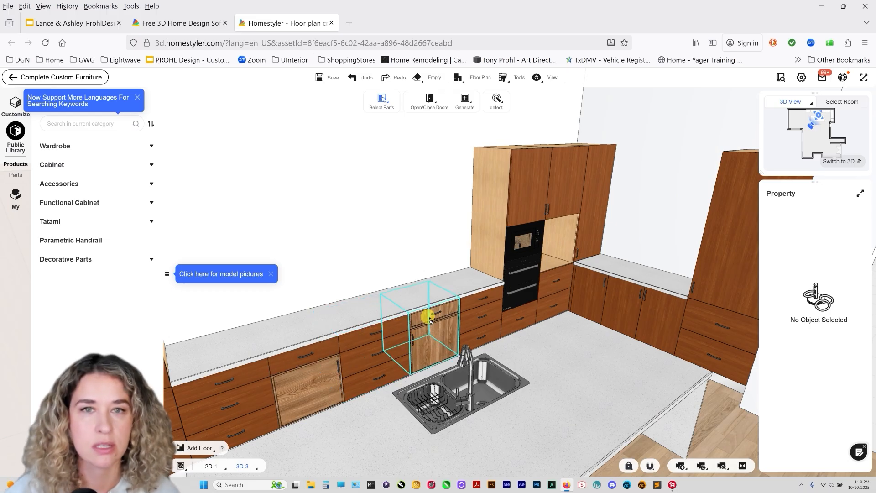
Use the Material Brush to copy the Log 142 drawer front onto the door-and-drawer cabinet and the adjacent three-drawer cabinet.
mouse_move(388, 112)
click(402, 125)
click(398, 141)
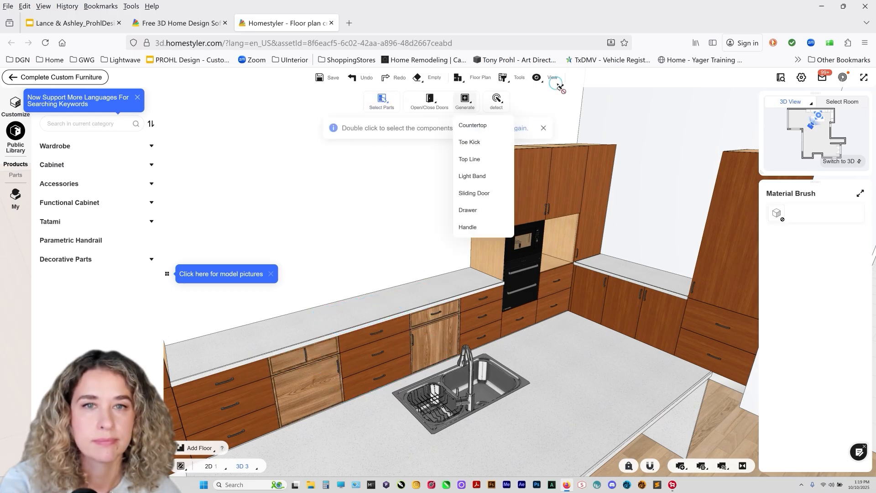
click(517, 117)
click(444, 306)
click(321, 366)
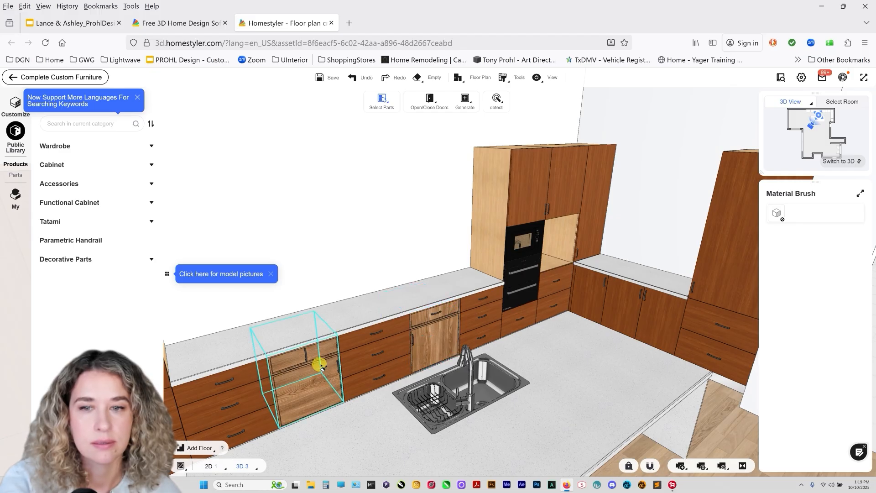
click(346, 343)
click(356, 354)
click(370, 377)
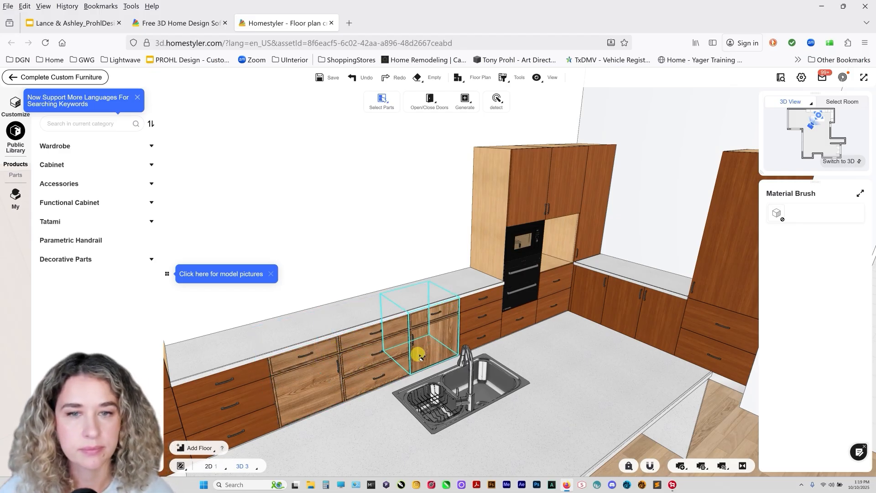
Brush the Log 142 finish onto the drawers beside the oven tower and those at the far end of the base run.
click(467, 309)
click(466, 322)
click(466, 339)
click(254, 381)
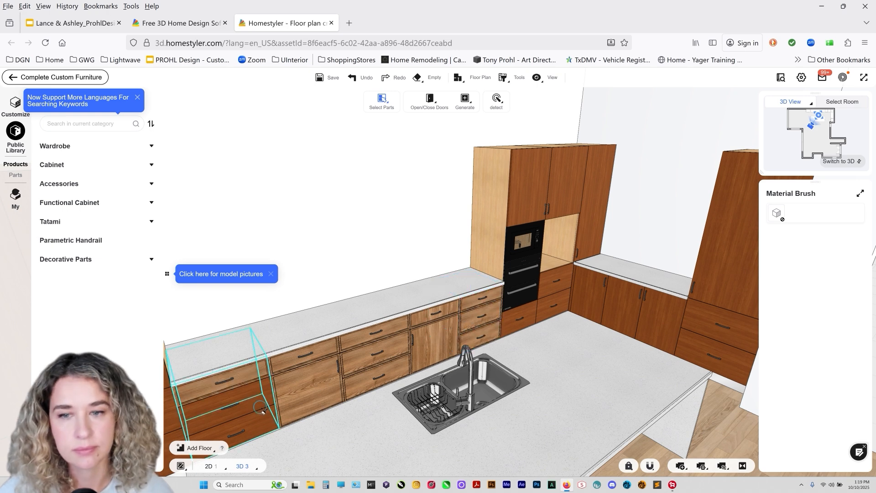
click(261, 398)
click(268, 413)
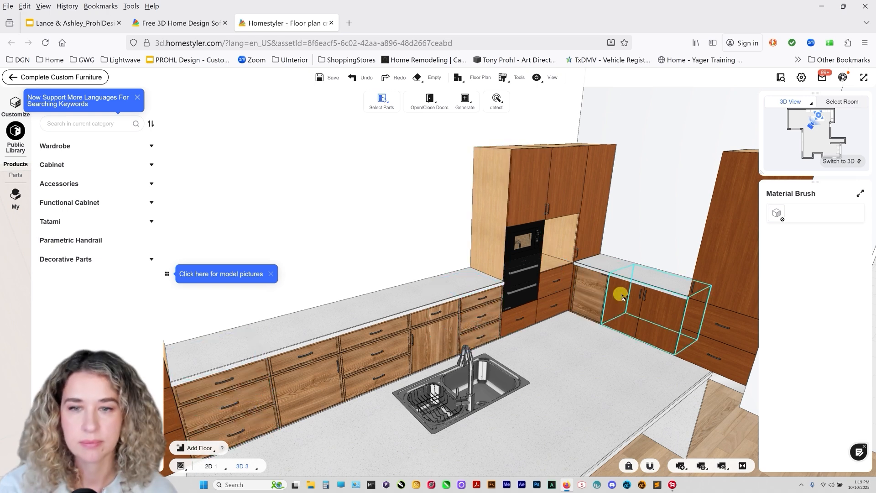
Undo the last brush application, then copy the Log 142 door style onto the corner base cabinet doors with the Style and Material Brush.
key(ctrl+z)
mouse_move(501, 80)
click(518, 117)
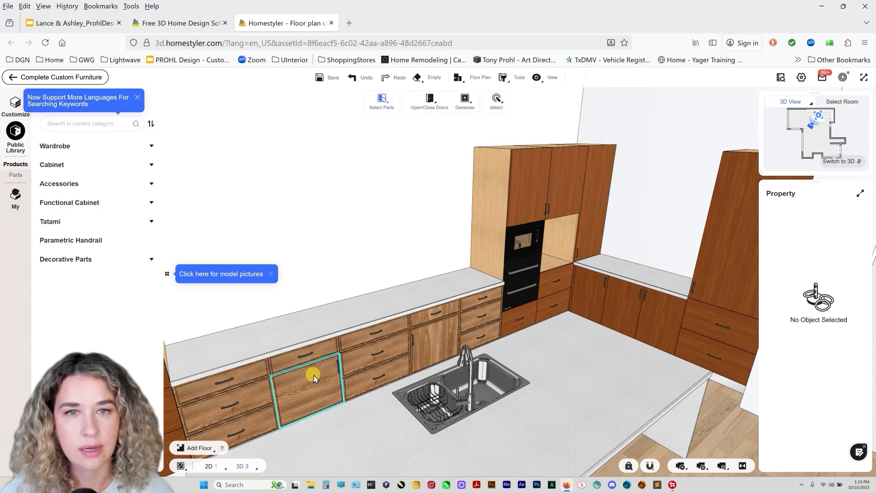
click(513, 114)
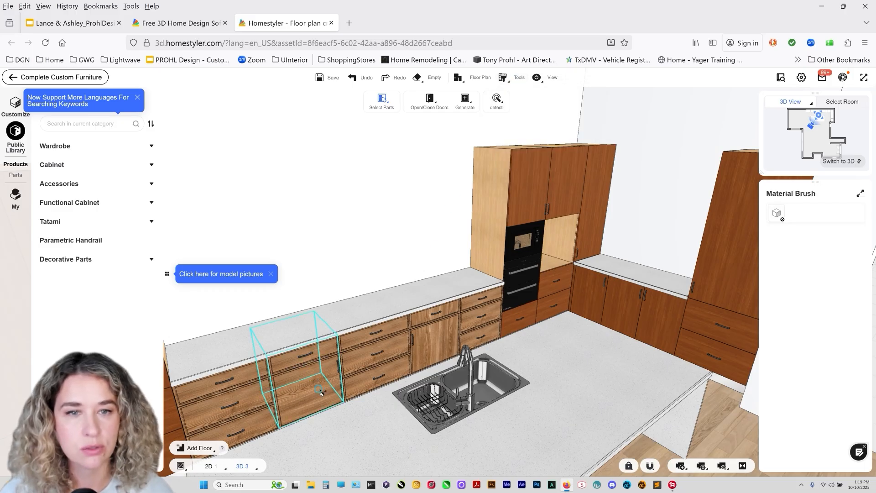
click(644, 303)
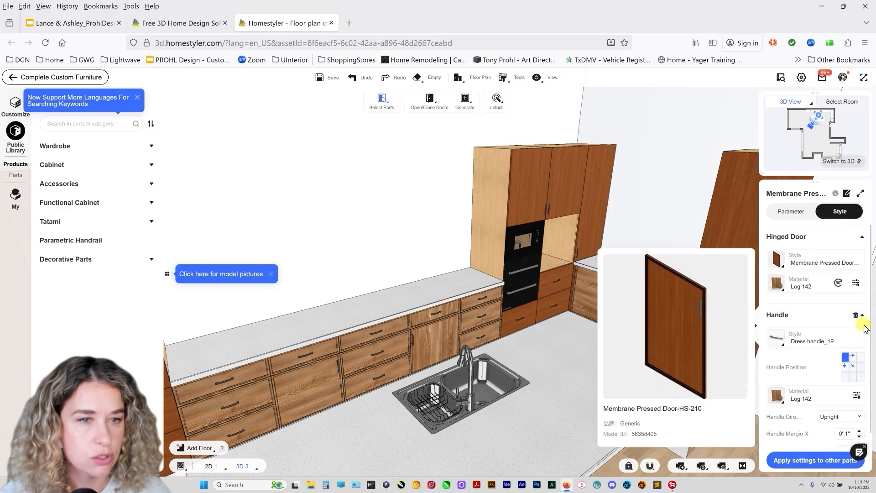
Rotate the Log 142 grain by 90 degrees on the corner base cabinet doors beside the oven tower.
click(632, 308)
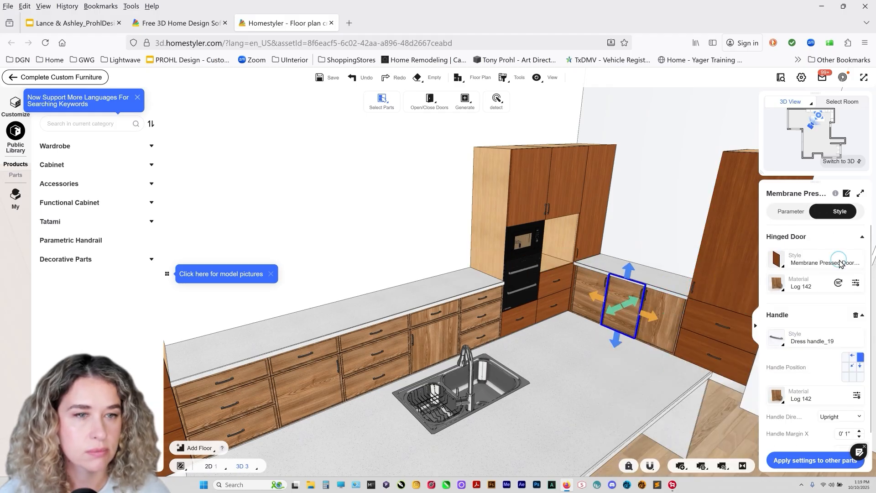
click(590, 296)
click(826, 212)
click(838, 284)
click(644, 342)
Open the material library for the door of the wall-run cabinet behind the sink and filter it by dark brown.
scroll(601, 291, down, 5)
scroll(595, 293, up, 4)
click(473, 329)
click(824, 213)
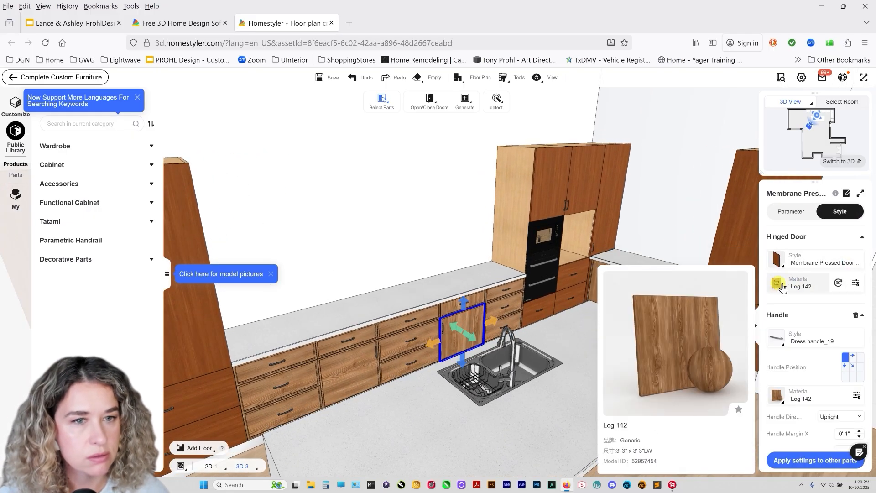
click(776, 283)
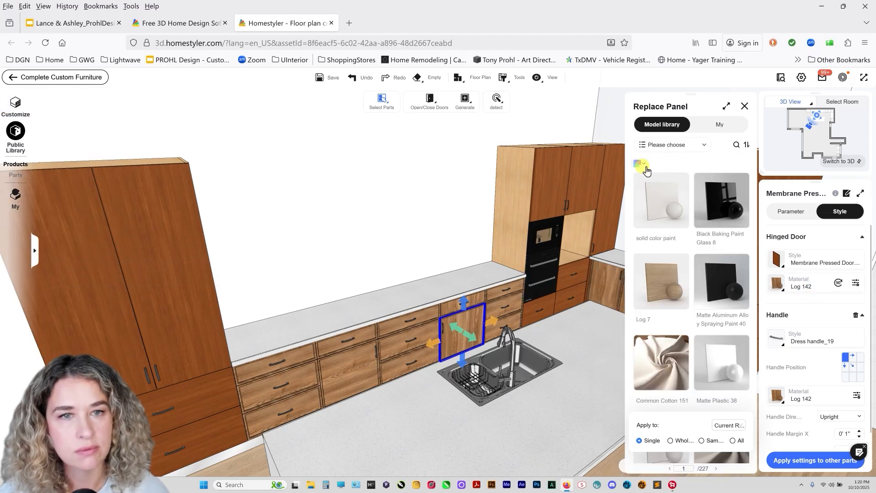
click(643, 165)
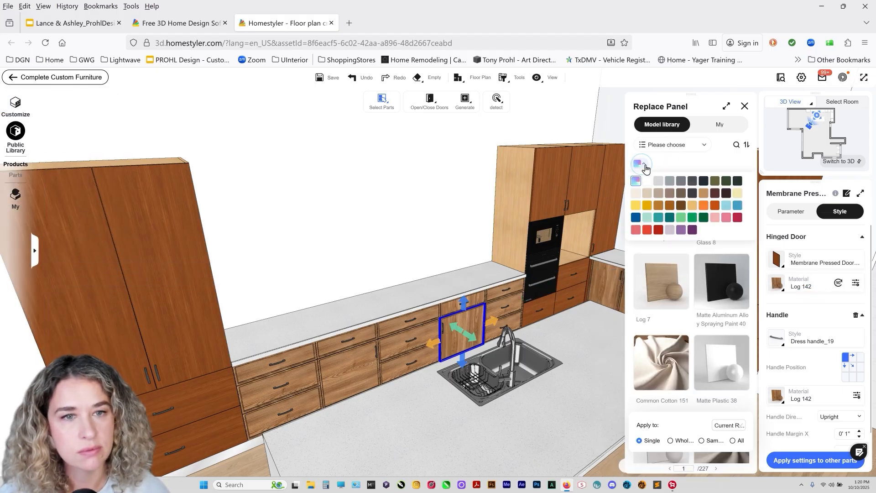
click(716, 193)
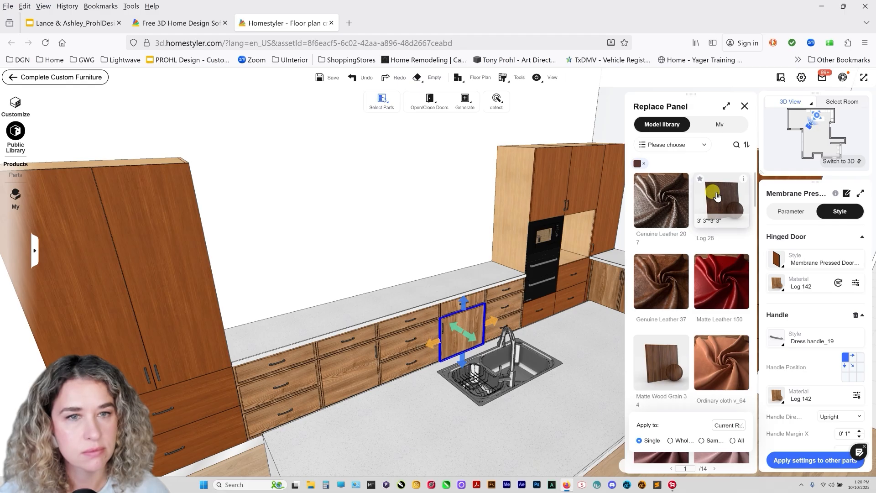
Restrict the material library to dark brown Wood finishes and apply Log 28 to the selected door.
click(672, 145)
click(671, 144)
click(669, 144)
click(648, 164)
click(642, 164)
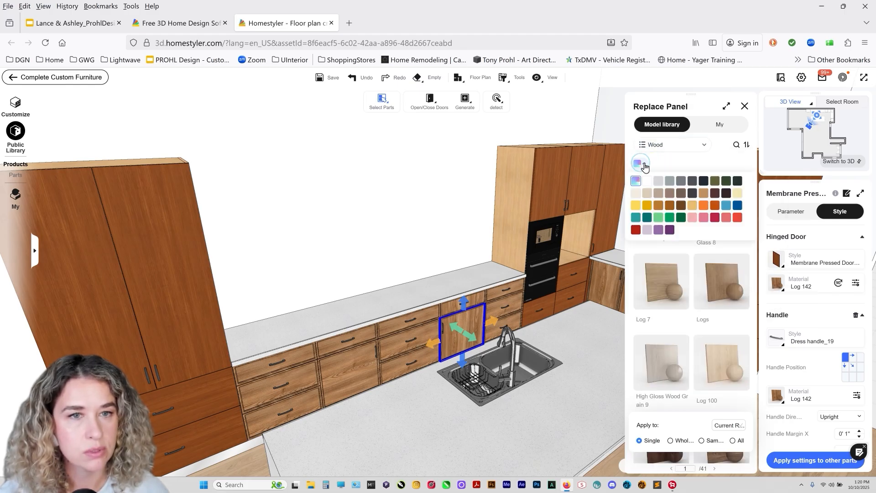
click(723, 193)
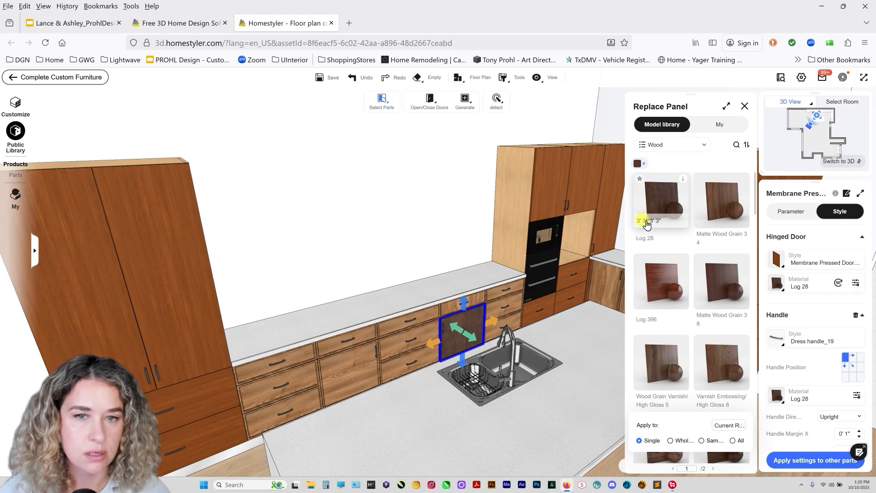
Copy the Log 28 door finish onto the wall run's other door and the corner base doors with the Style and Material Brush.
mouse_move(491, 79)
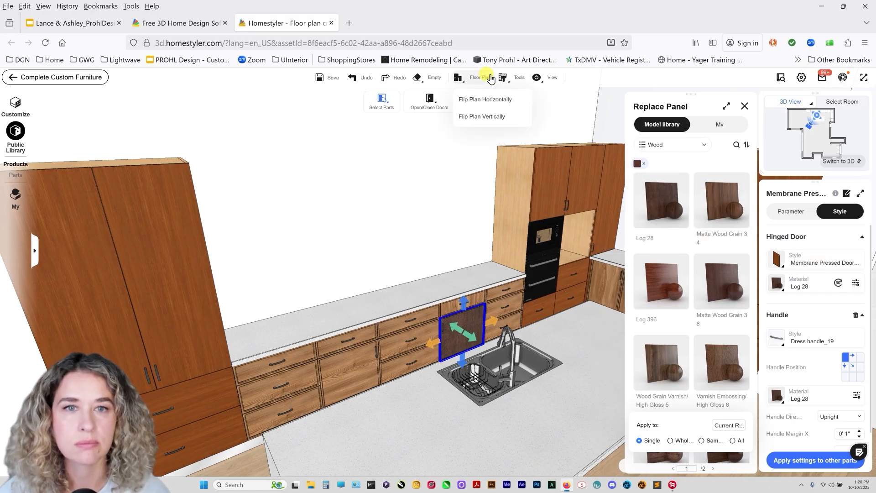
click(512, 117)
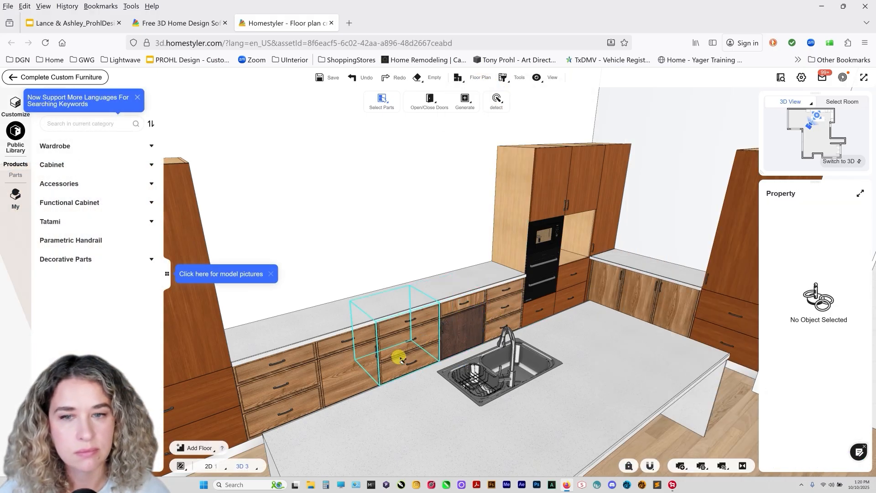
click(371, 361)
click(605, 285)
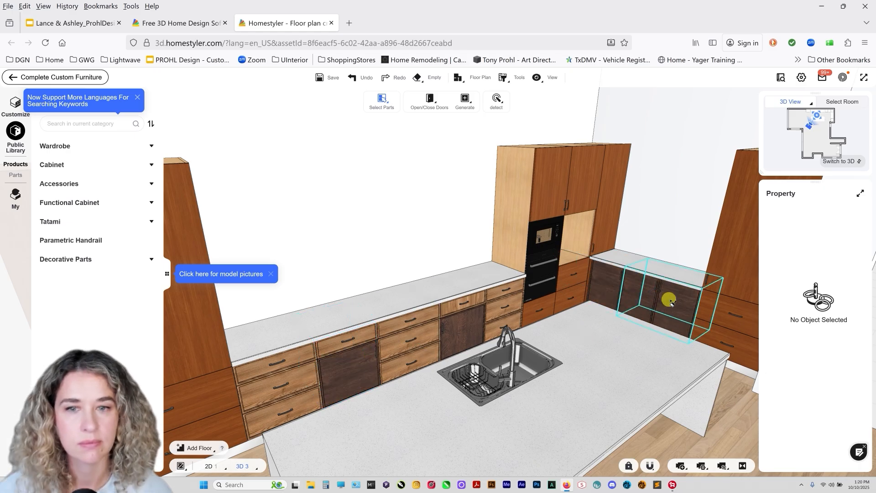
Rotate the Log 28 grain by 90 degrees on the corner base doors and the wall run's brushed door.
click(679, 320)
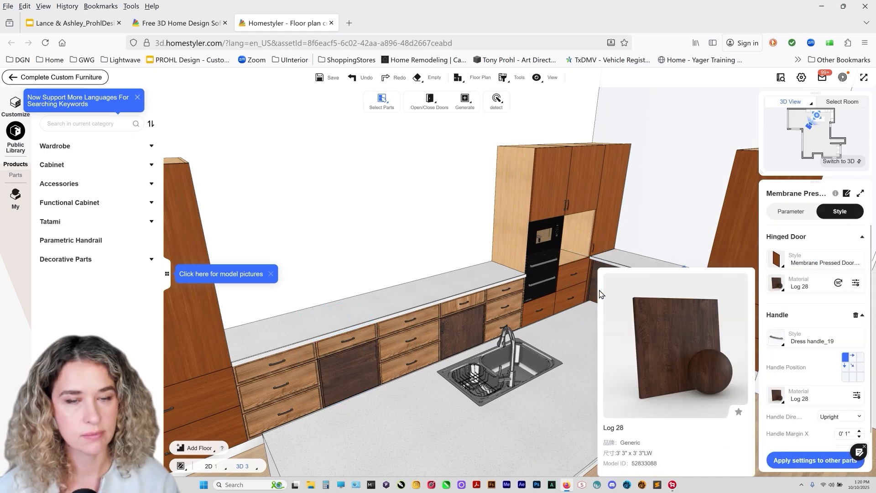
scroll(870, 241, down, 5)
click(839, 211)
click(639, 297)
click(839, 211)
click(361, 368)
click(839, 211)
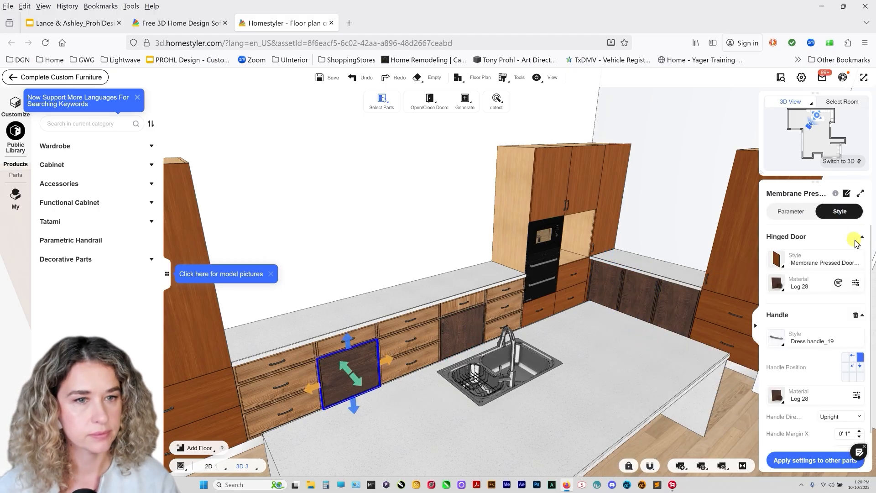
Brush the Log 28 door style onto the wall-run drawers and the island's sink cabinet doors with the Style and Material Brush.
click(507, 79)
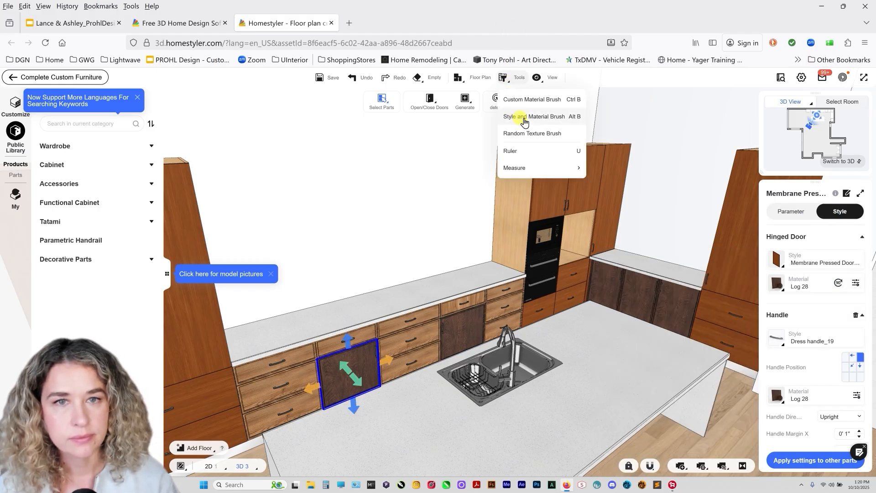
click(524, 118)
click(424, 354)
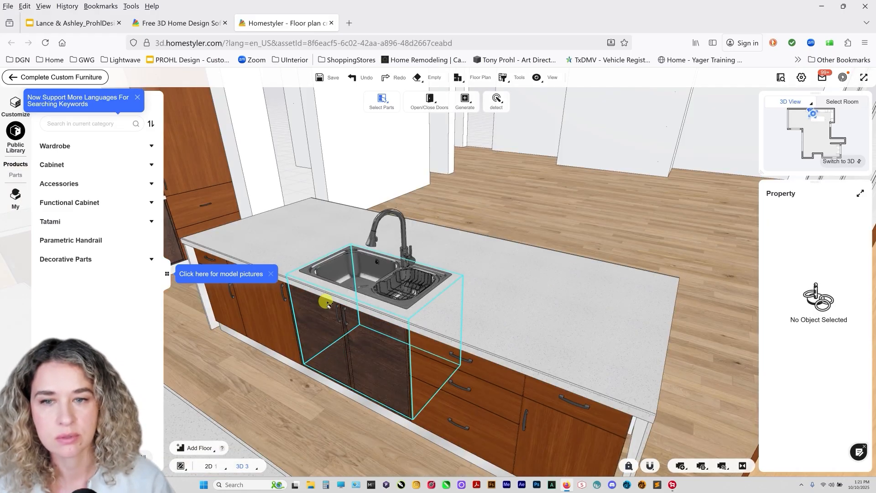
click(336, 362)
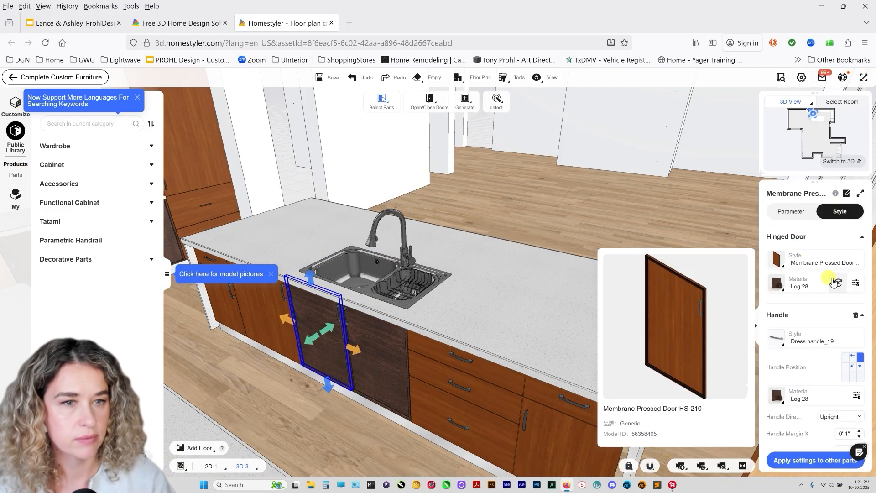
Use the Custom Material Brush to spread Log 28 over the island's three-drawer stack, end cabinet and the doors beside the sink cabinet.
click(503, 77)
click(516, 98)
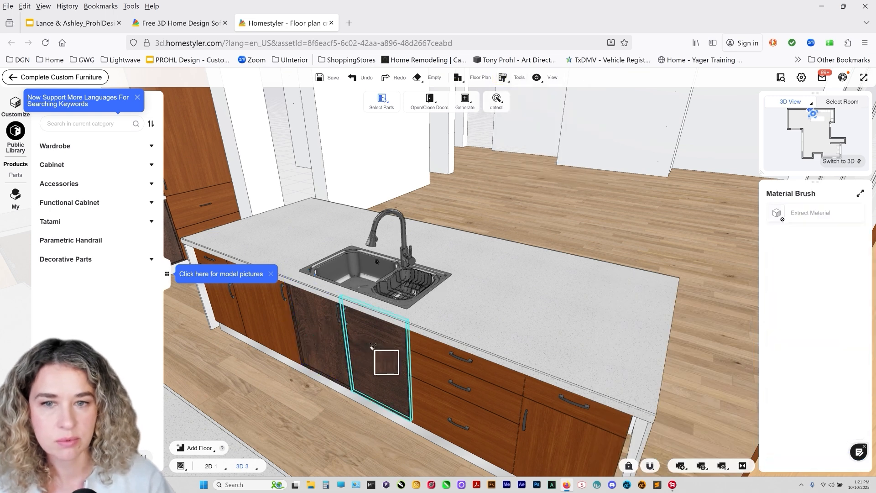
click(449, 355)
click(450, 406)
click(567, 440)
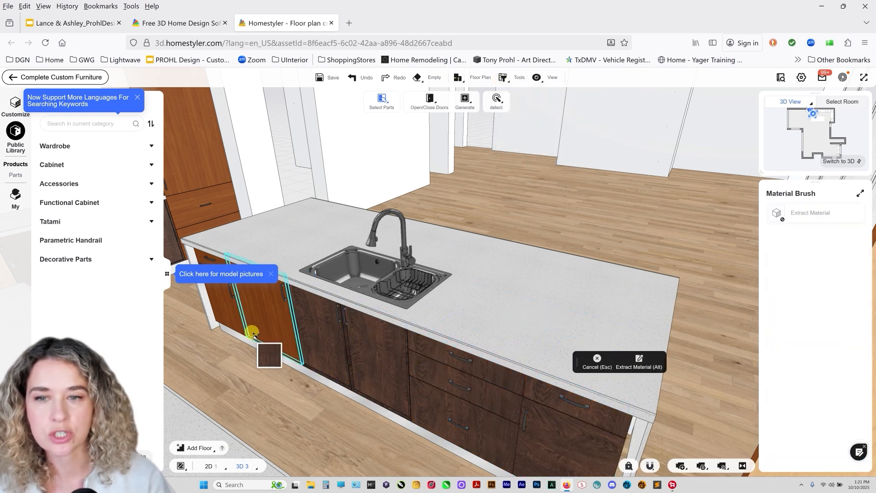
click(227, 335)
mouse_move(351, 327)
right_down()
mouse_move(374, 342)
mouse_move(358, 329)
right_up()
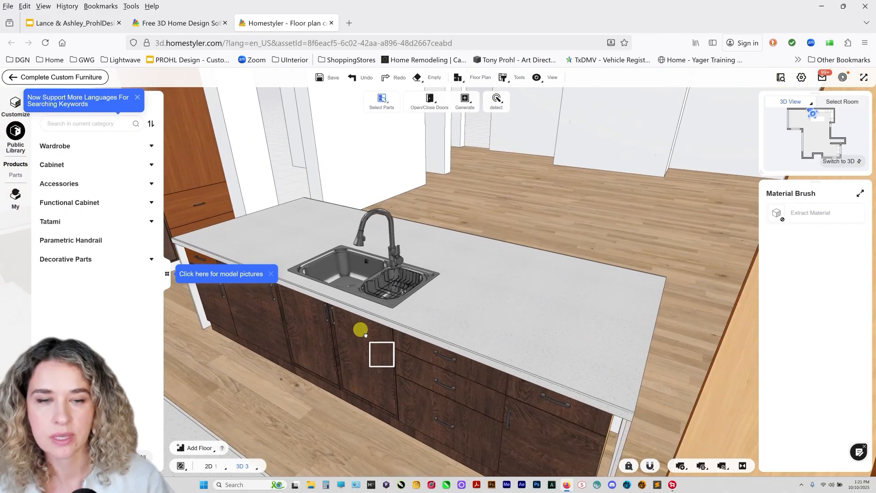
Switch to whole-cabinet selection and widen the island's end drawer-and-door cabinet beside the three-drawer stack to 1' 6".
click(569, 396)
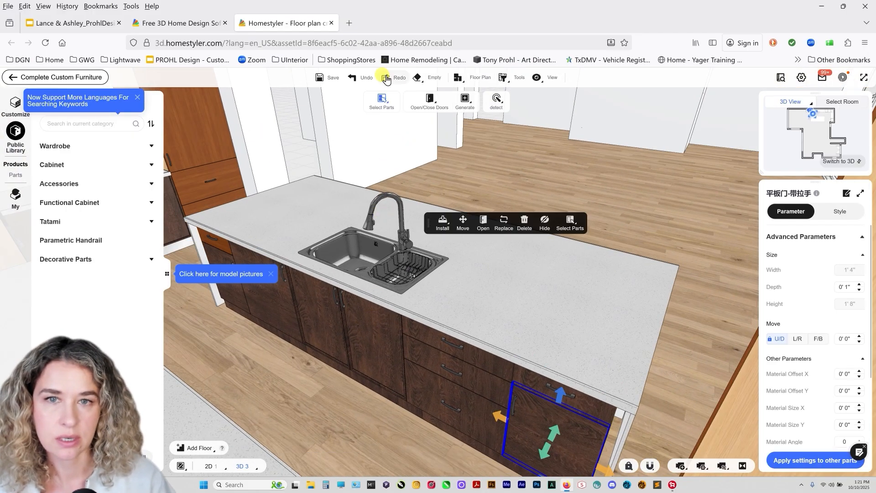
click(388, 128)
click(626, 413)
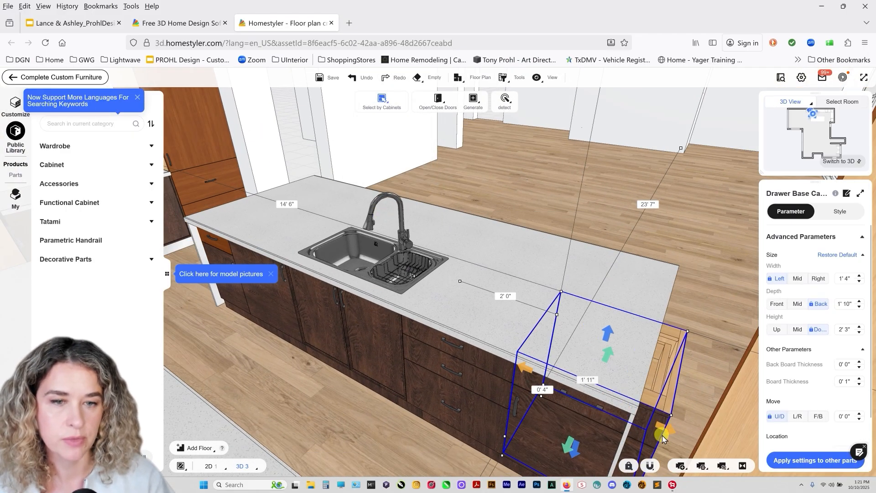
click(859, 276)
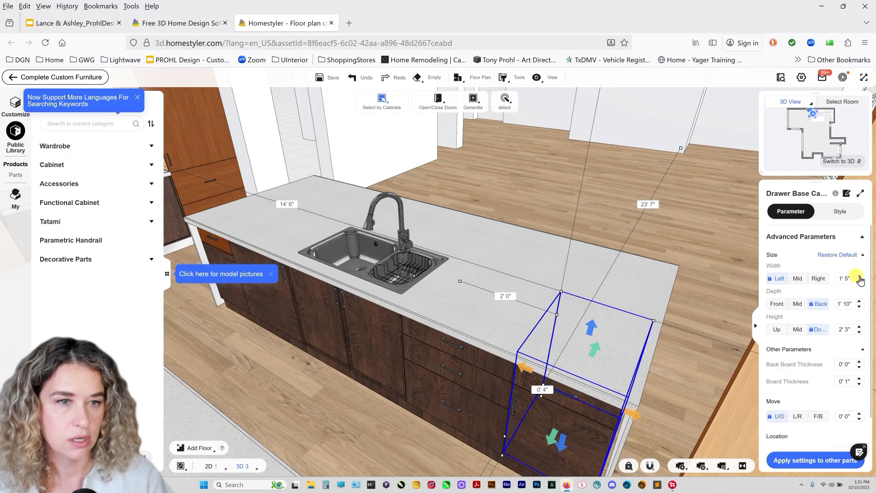
click(859, 276)
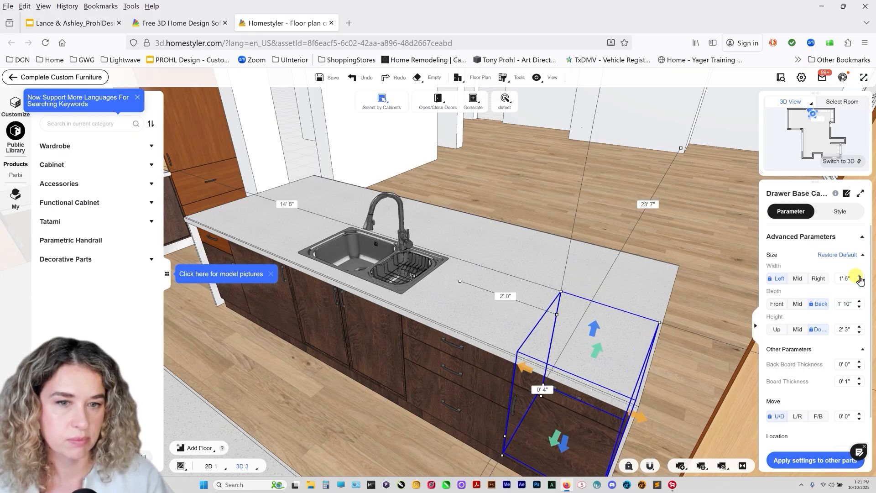
Widen the drawer base cabinet at the island's opposite end to 1' 7" towards the waterfall panel.
right_drag(719, 360, 668, 366)
drag(666, 366, 656, 373)
drag(536, 309, 496, 293)
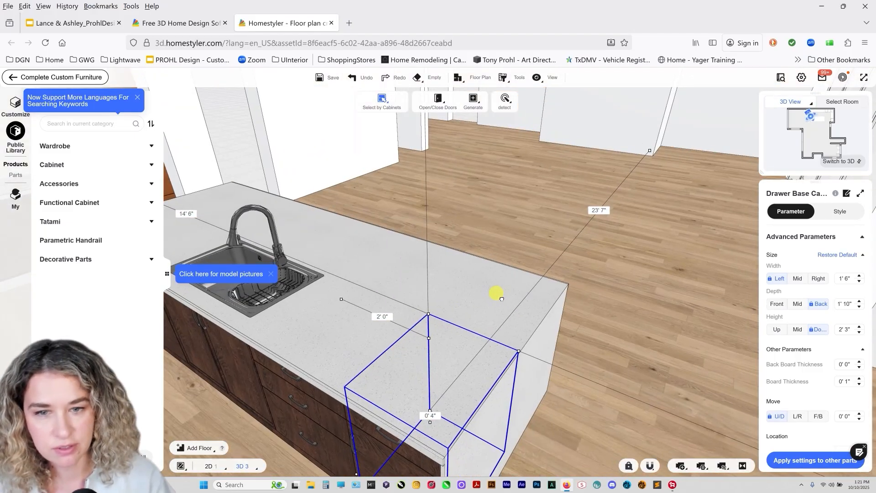
right_drag(496, 292, 495, 285)
drag(500, 290, 486, 325)
click(415, 324)
drag(391, 302, 378, 272)
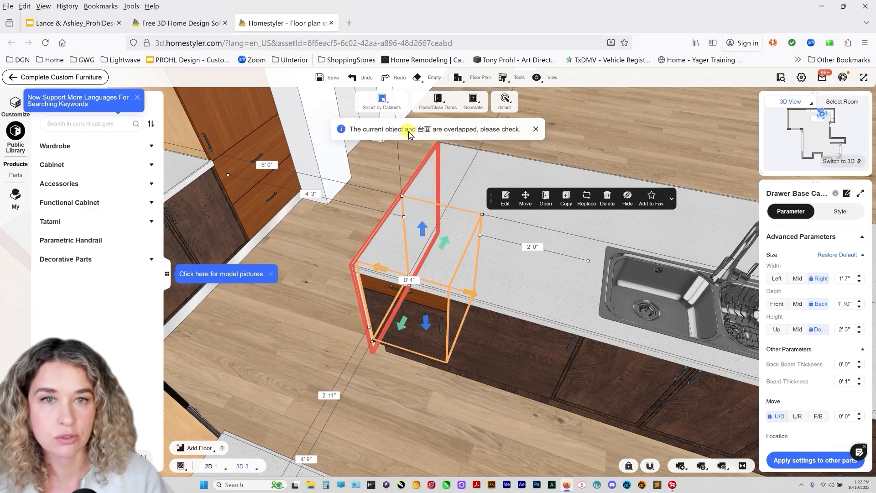
Use the Custom Material Brush to carry the island's Log 28 finish to the remaining reddish drawer front at its end.
mouse_move(516, 80)
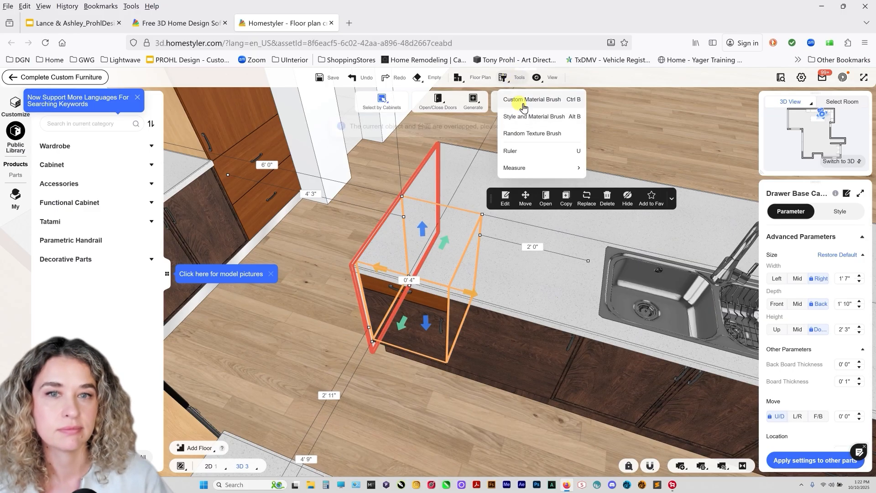
click(538, 318)
scroll(461, 360, down, 10)
scroll(543, 318, up, 10)
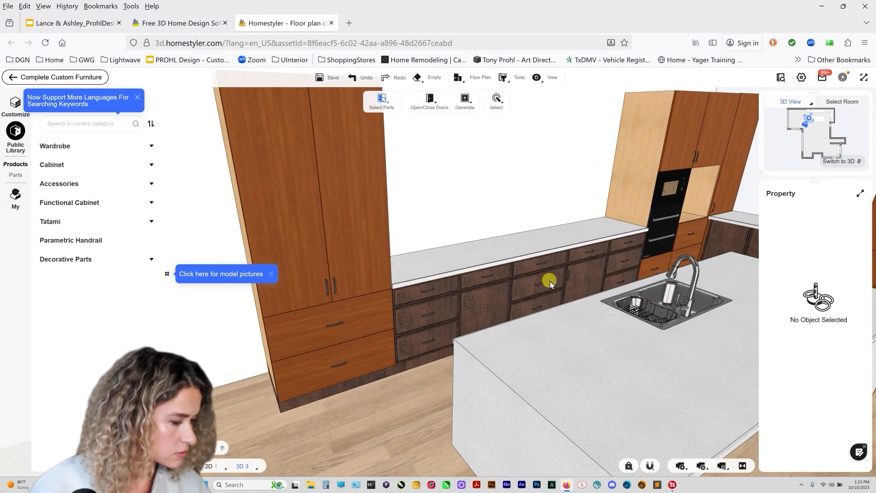
Replace the style of the tall cabinet's door nearest the base run with Membrane Pressed Door-MG-04.
drag(549, 281, 316, 216)
click(316, 216)
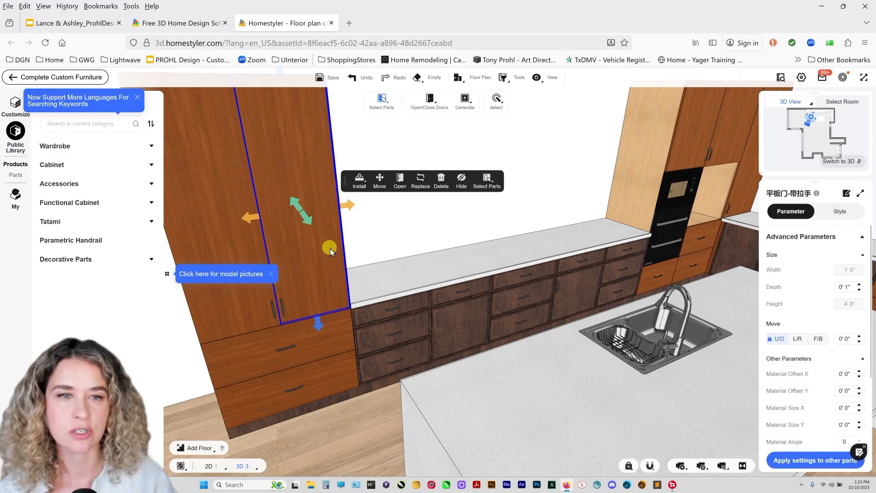
click(851, 222)
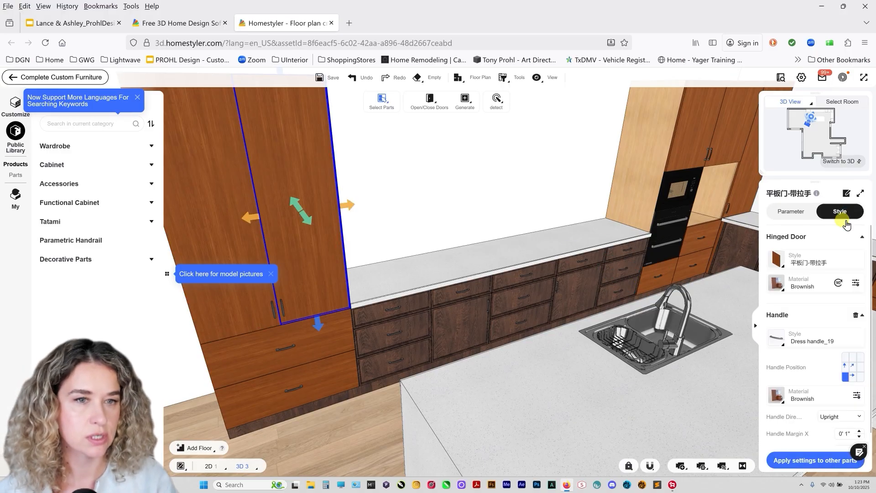
mouse_move(783, 390)
click(780, 285)
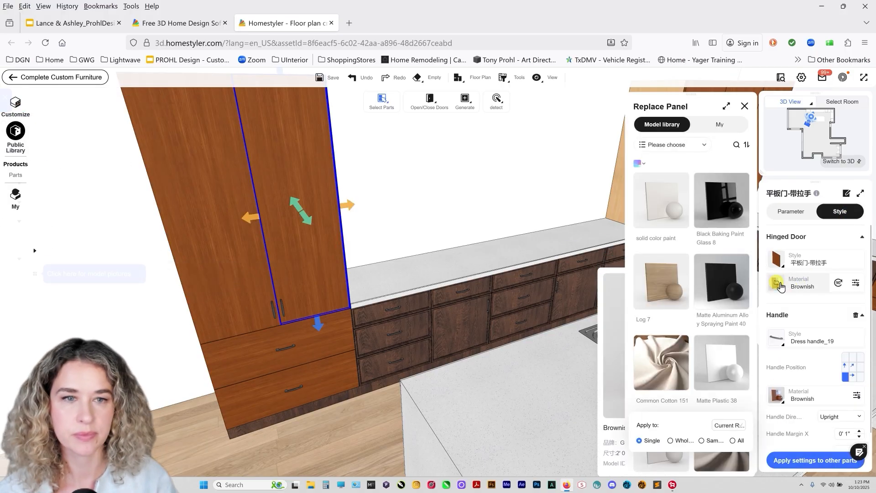
click(702, 144)
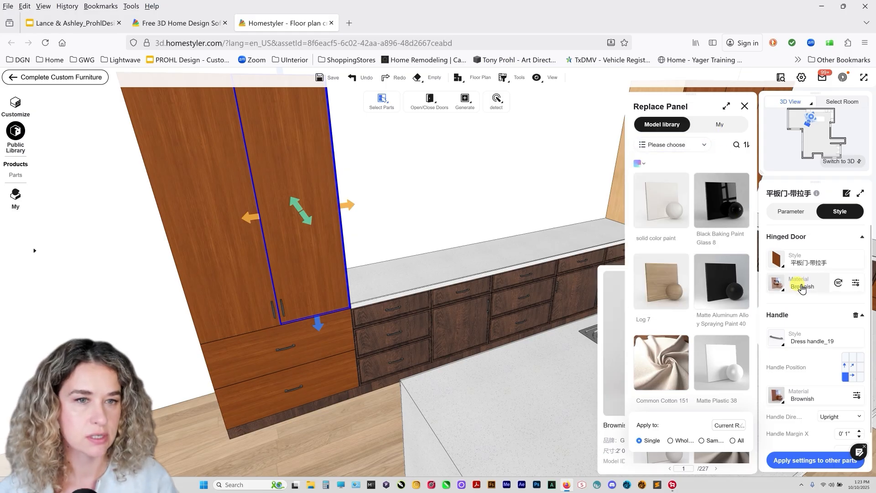
click(775, 259)
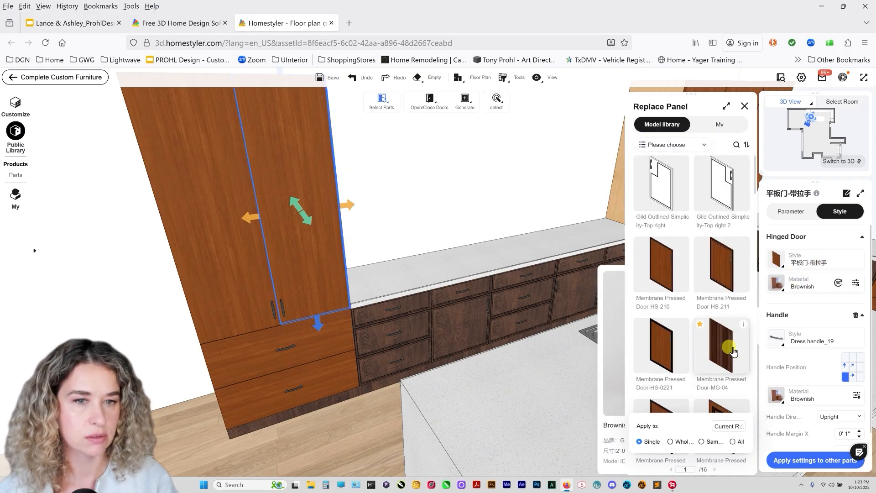
click(724, 342)
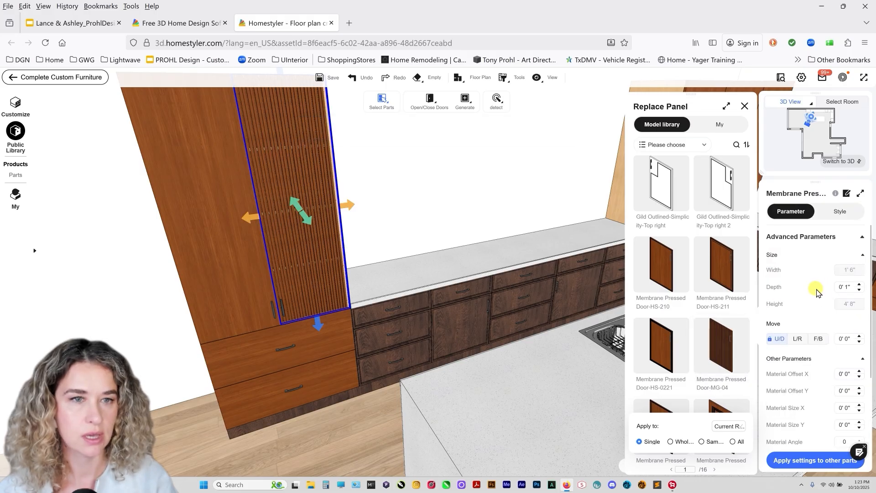
Open the material choices for the tall cabinet's fluted door and filter them to blue.
click(832, 214)
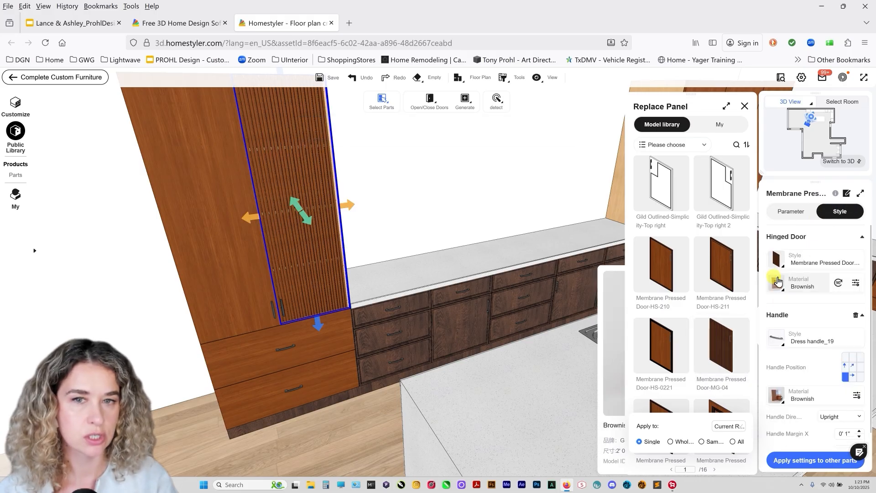
click(776, 283)
click(638, 164)
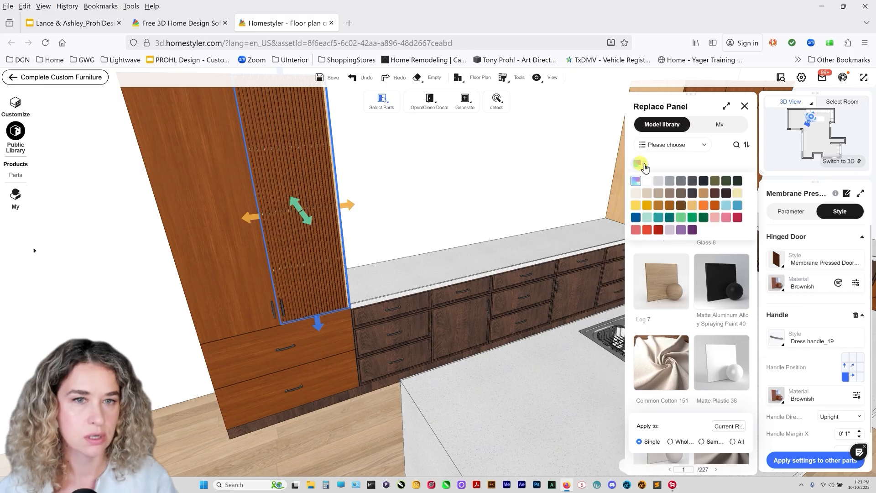
click(636, 219)
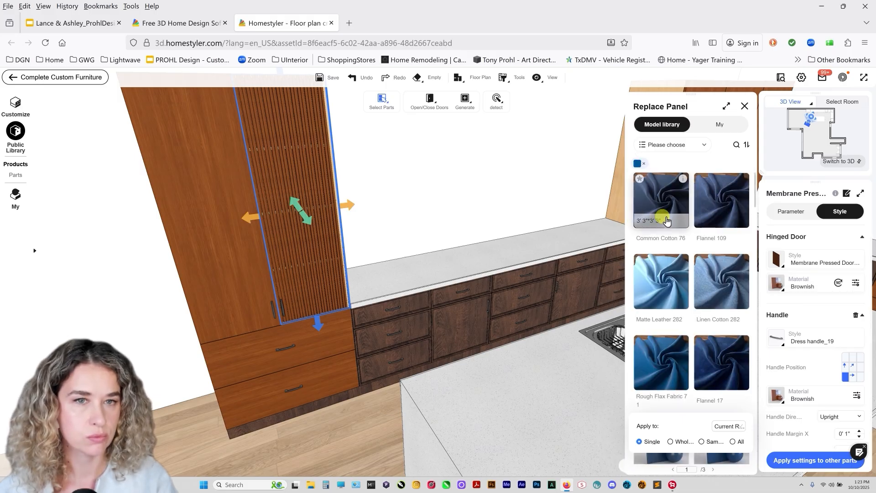
Narrow the materials to blue Wood finishes and apply Color Baking Paint 31 to the fluted door.
click(675, 145)
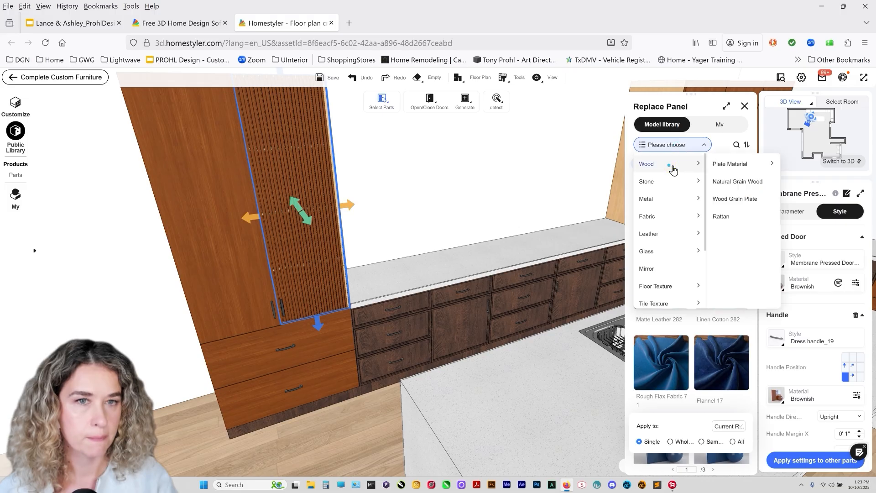
click(673, 166)
click(640, 164)
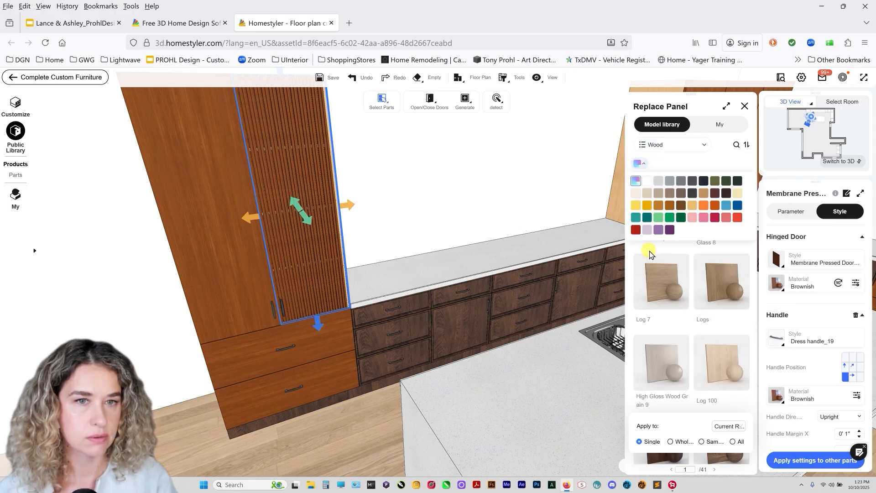
click(737, 206)
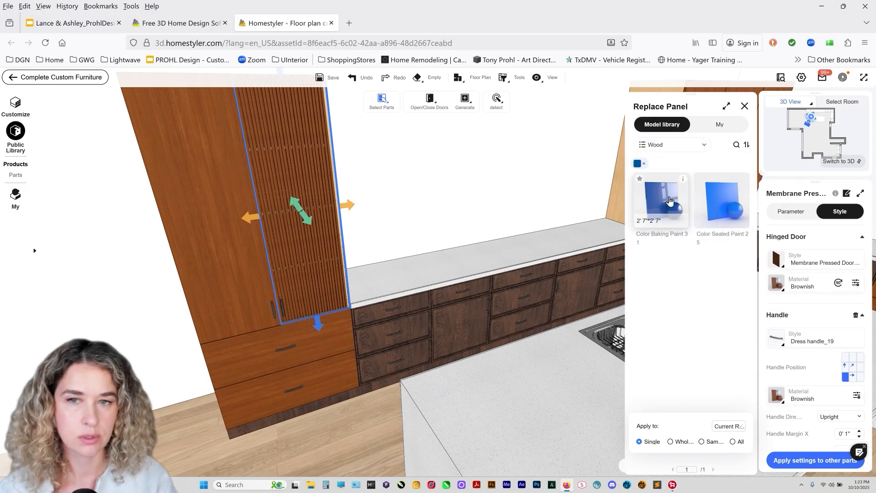
click(670, 201)
Switch to the Plastic materials, try Matte Plastic 1 on the fluted door and settle on High Gloss Plastic 59.
click(689, 148)
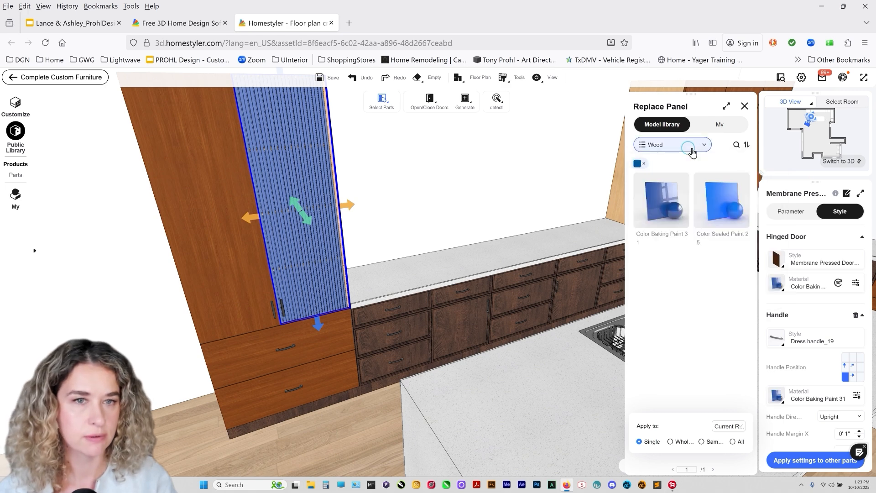
click(723, 216)
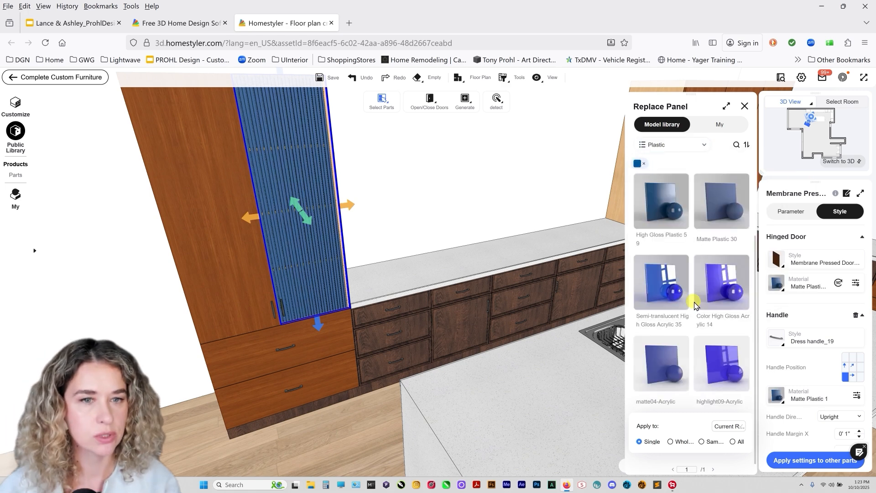
scroll(693, 304, up, 2)
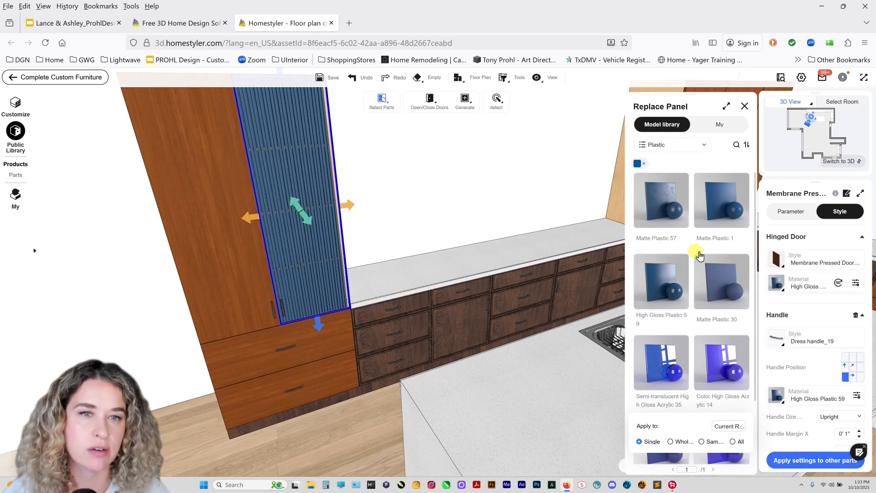
click(707, 146)
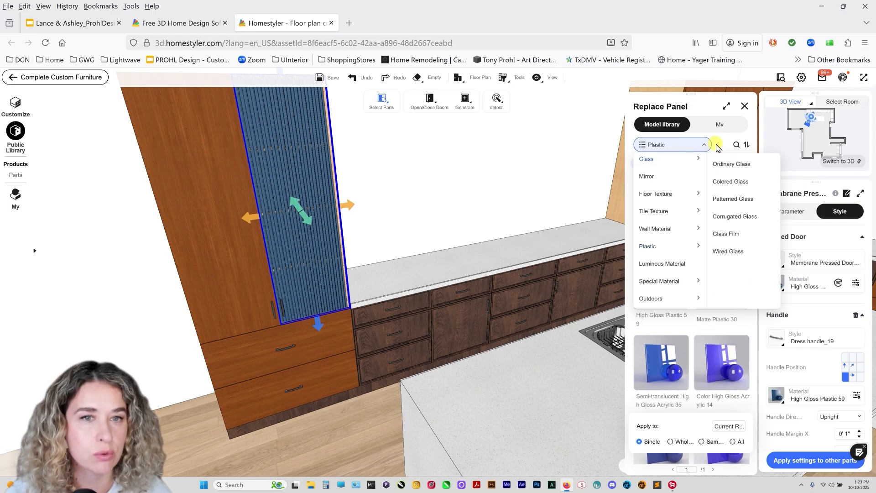
click(717, 148)
click(711, 154)
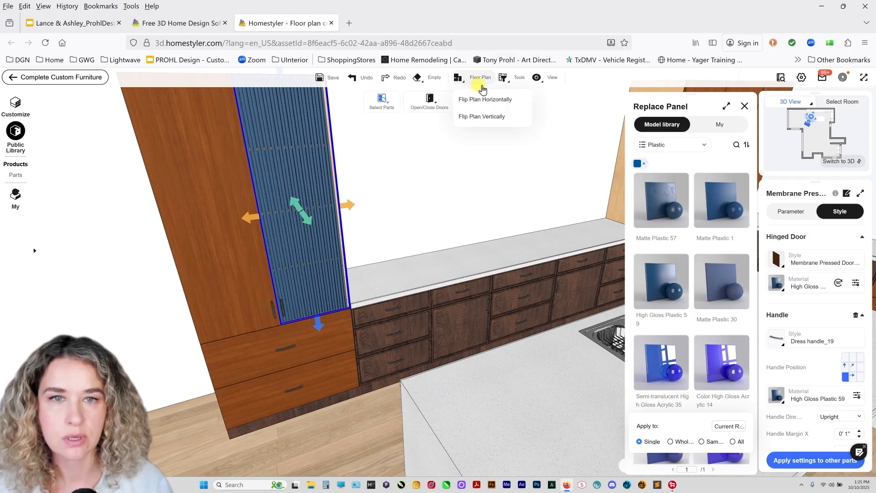
click(497, 87)
click(504, 120)
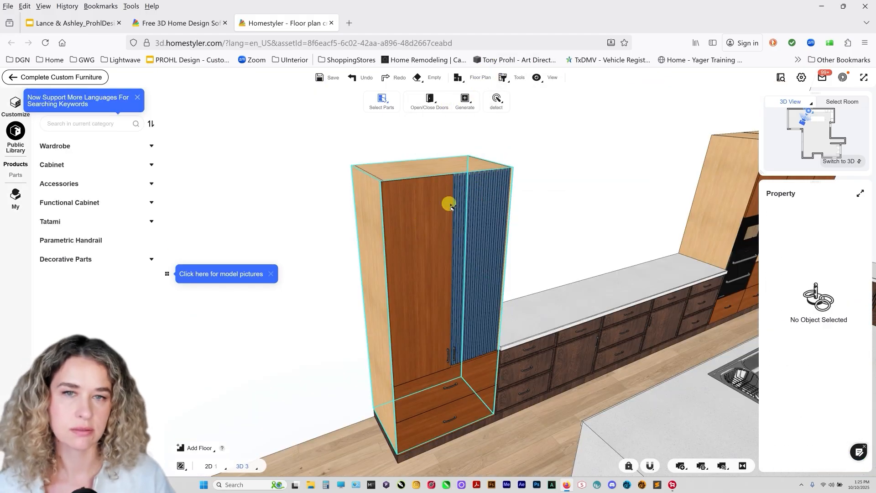
Replace the style of the tall cabinet's remaining flat door with Membrane Pressed Door-MG-04 from the favorites.
click(423, 233)
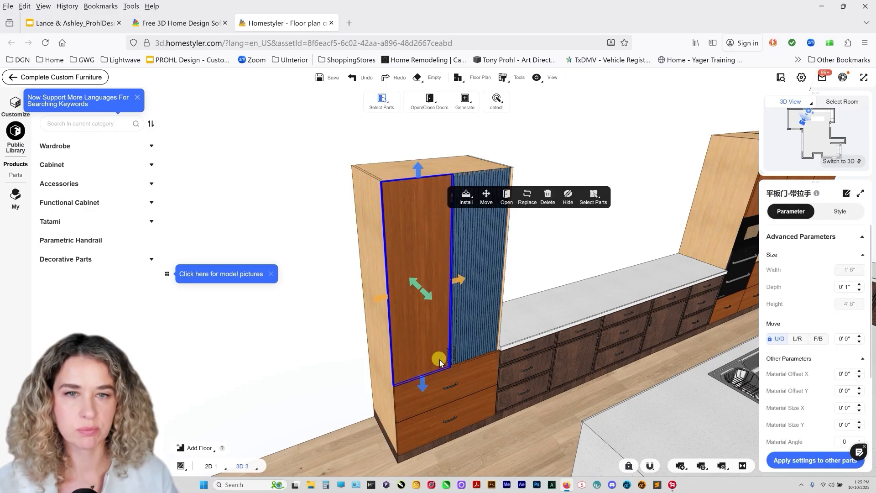
click(839, 211)
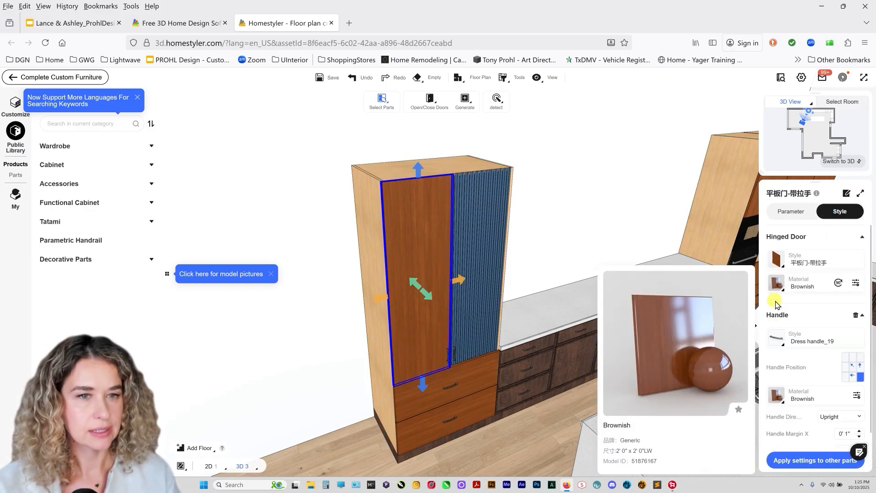
click(776, 258)
click(720, 125)
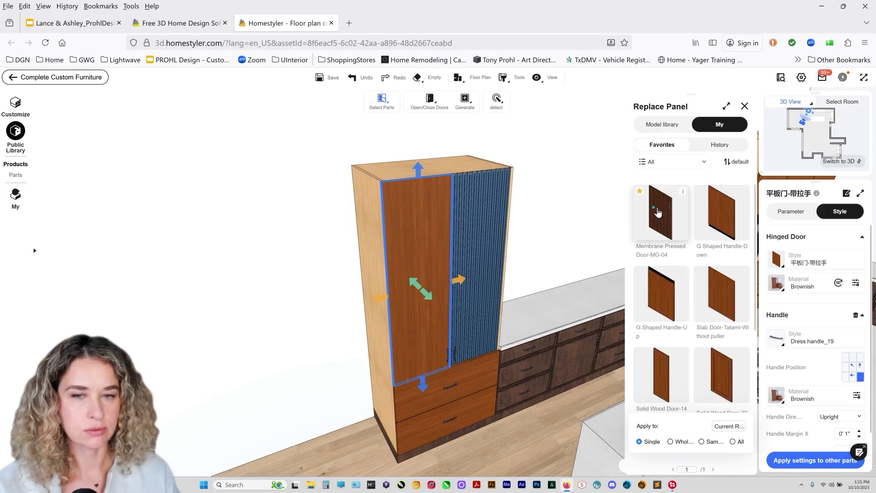
click(661, 211)
Replace the front panel style of the tall cabinet's upper drawer with Membrane Pressed Door-MG-04.
click(477, 378)
click(839, 211)
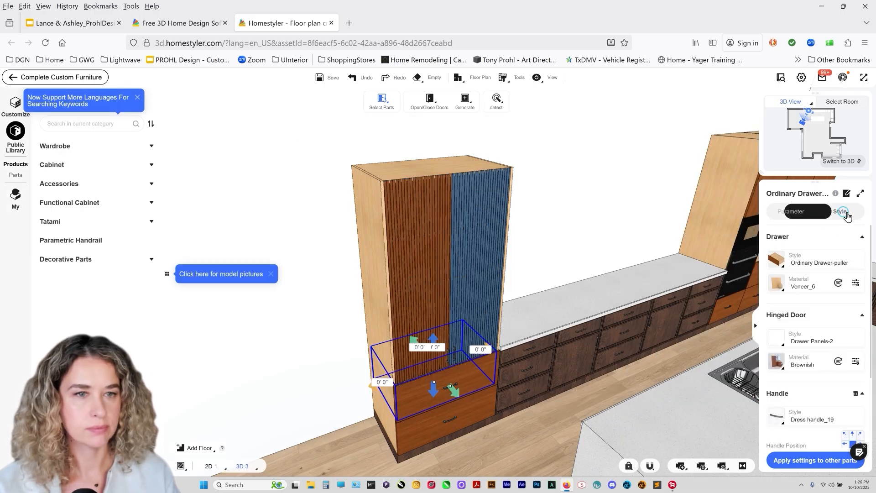
mouse_move(778, 279)
click(776, 337)
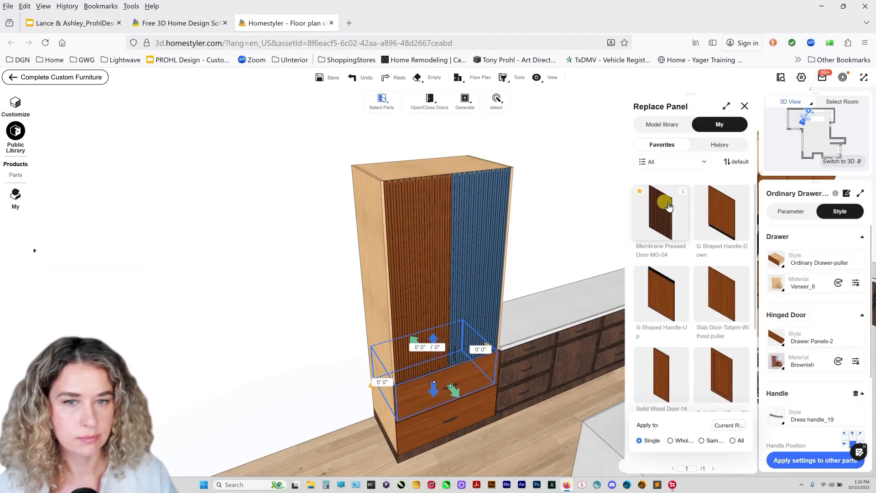
click(660, 211)
Open the style settings of the tall cabinet's bottom drawer.
click(839, 212)
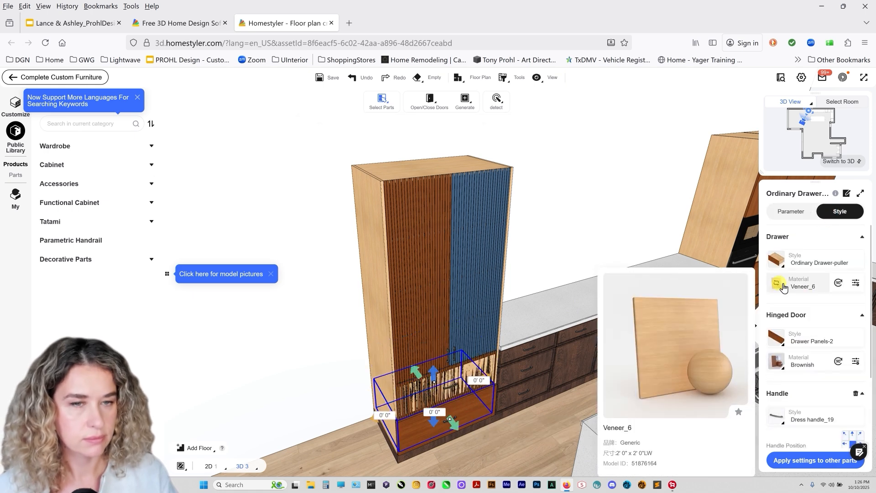
Replace the bottom drawer's front with Membrane Pressed Door-MG-04 and paint the tall cabinet blue with the Custom Material Brush.
click(772, 340)
click(681, 253)
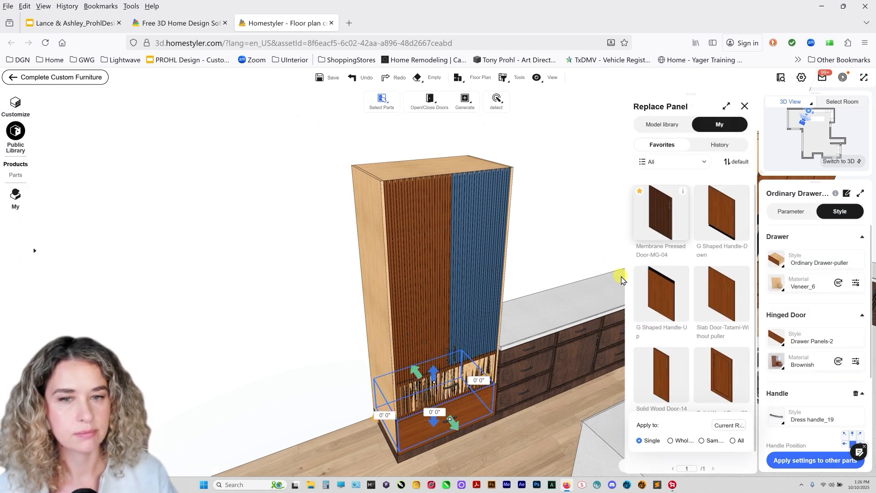
click(516, 77)
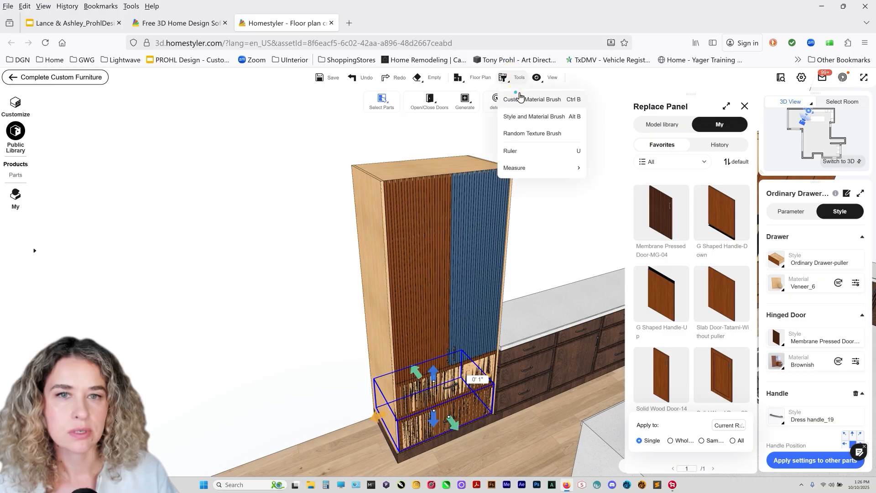
click(536, 96)
click(447, 171)
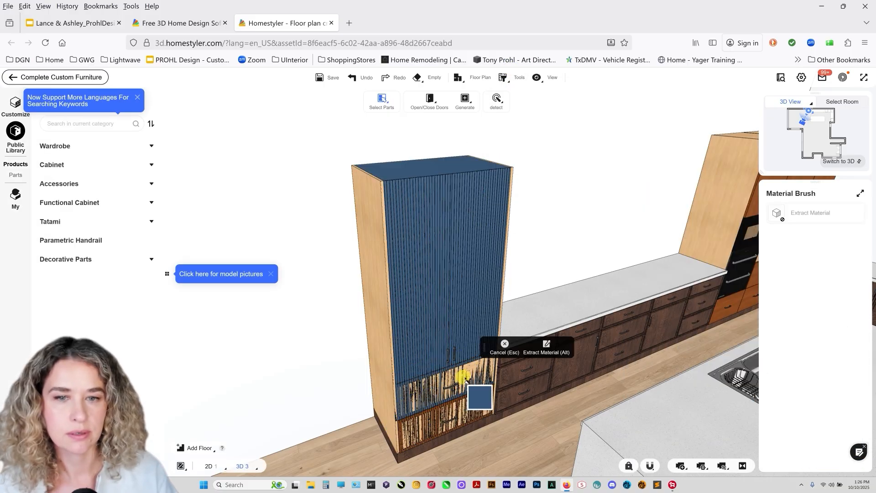
Switch to selecting individual parts and delete the upper drawer of the blue tall cabinet.
click(386, 112)
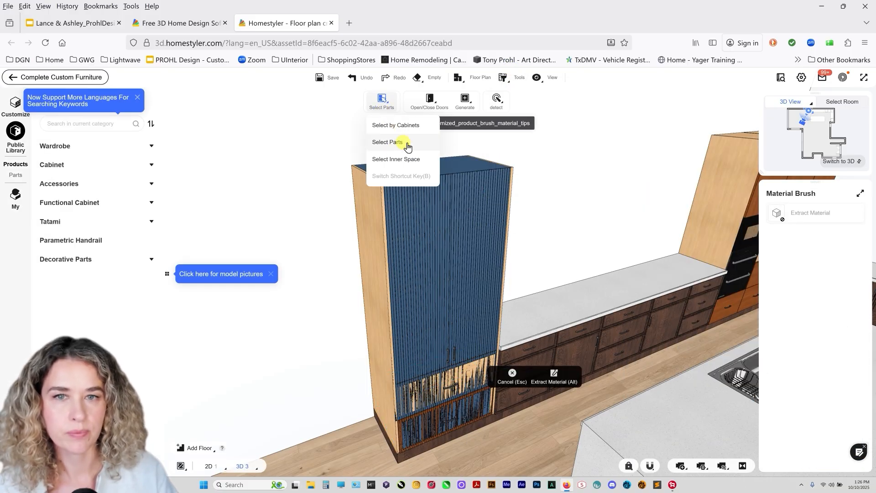
click(393, 147)
drag(438, 475, 418, 366)
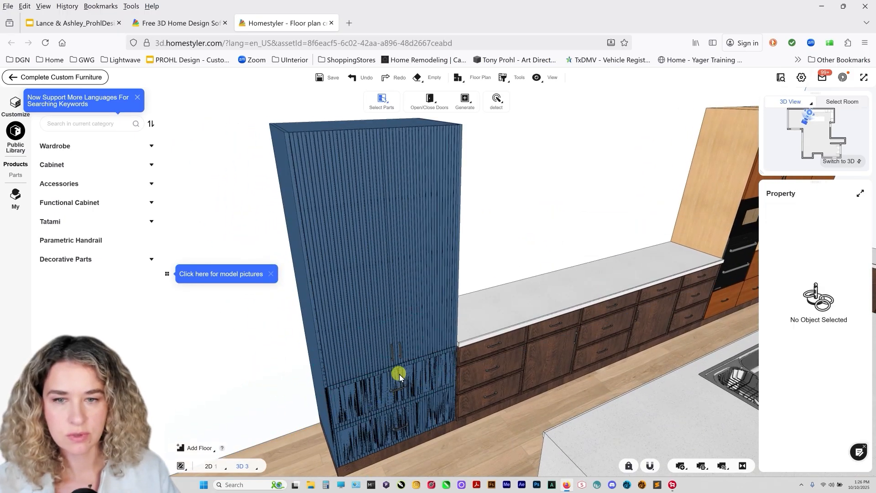
click(404, 388)
drag(429, 354, 424, 301)
Place a Drawer Panels-surface part from the public parts library across the opening at the base of the blue tall cabinet.
click(13, 175)
click(16, 165)
click(85, 193)
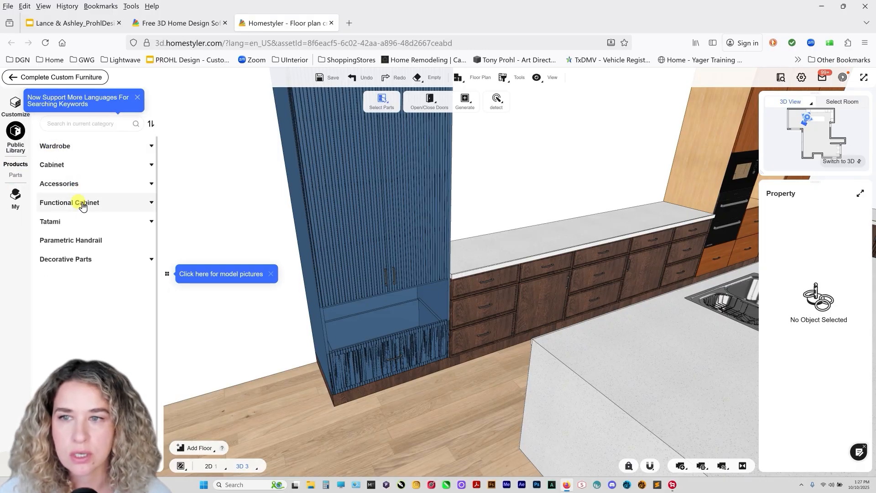
click(73, 203)
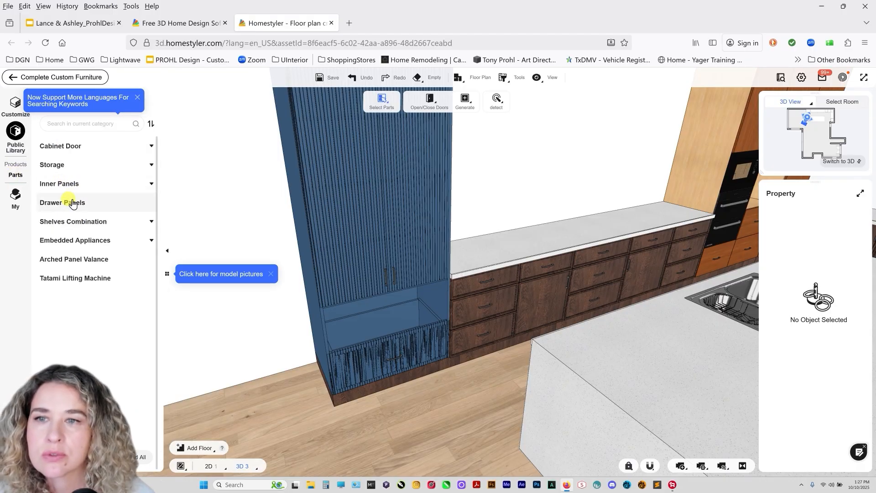
drag(137, 201, 371, 333)
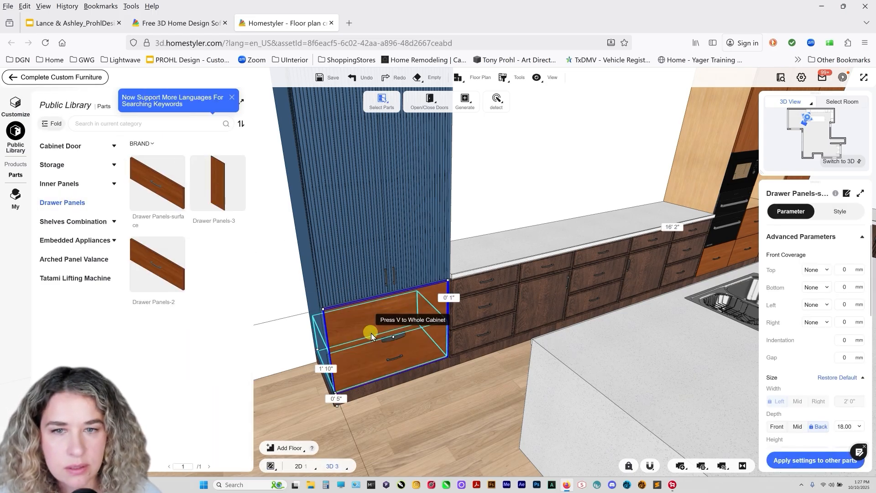
drag(433, 330, 393, 326)
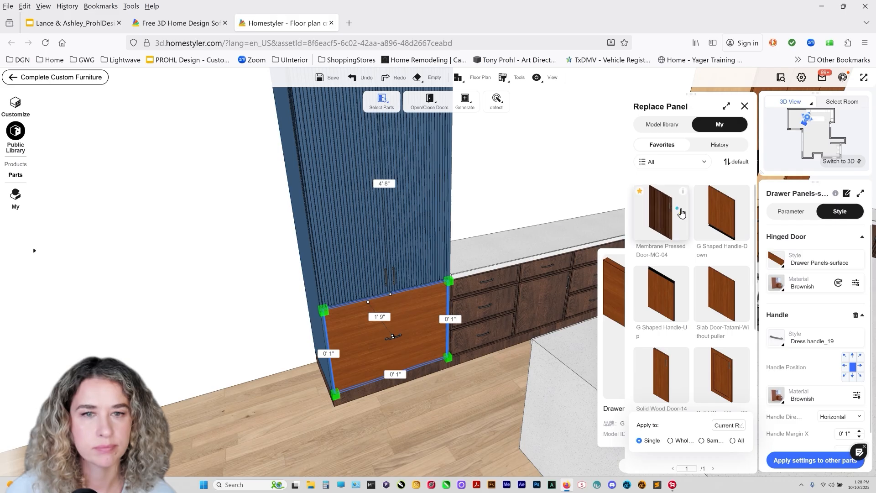
Restyle the new drawer panel as Membrane Pressed Door-MG-04 and set its handle to top centre with horizontal direction.
click(680, 213)
click(834, 212)
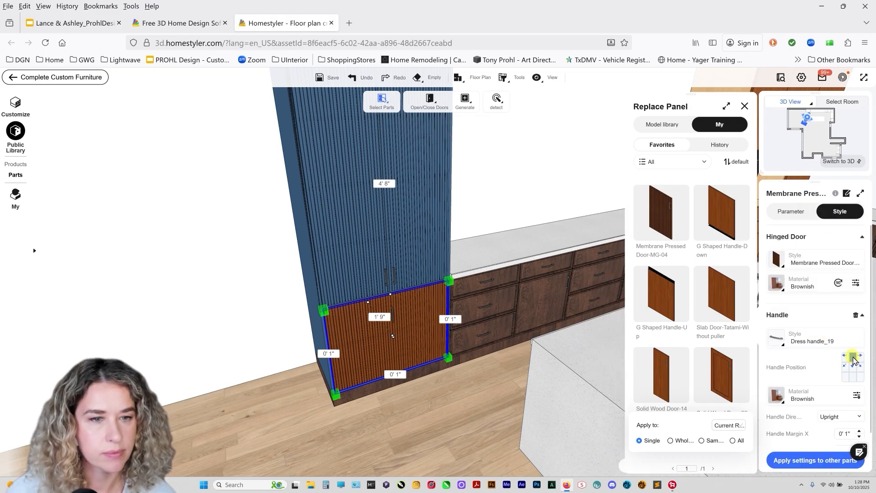
scroll(849, 370, down, 1)
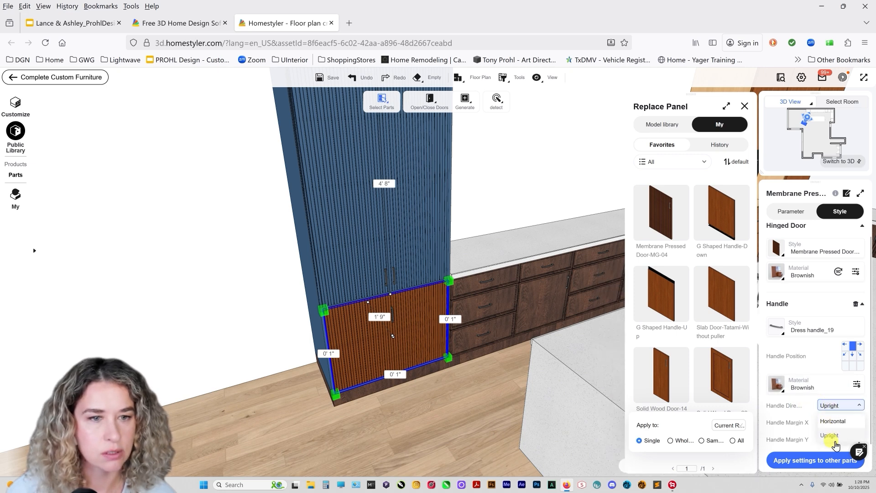
click(834, 422)
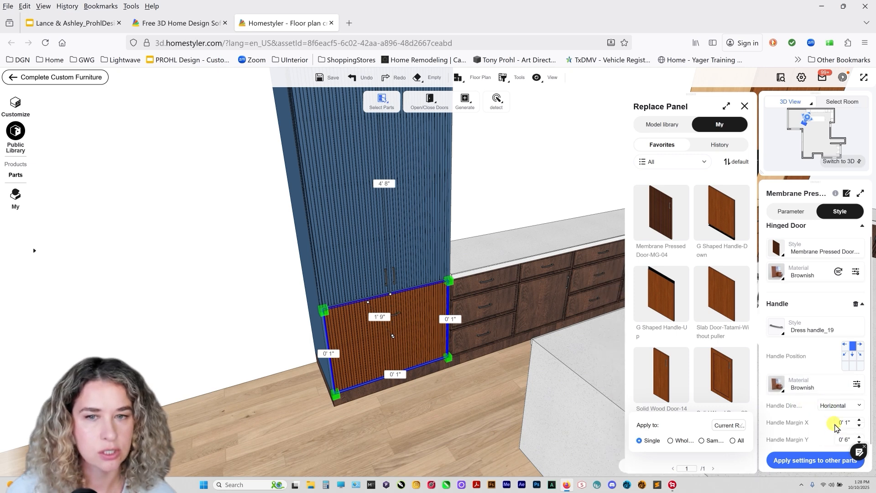
click(464, 394)
Extract the blue material from the cabinet doors and brush it onto the new slatted drawer panel.
click(510, 82)
click(517, 98)
click(448, 243)
click(434, 306)
mouse_move(433, 306)
mouse_down()
mouse_move(508, 187)
mouse_move(473, 199)
mouse_move(535, 162)
mouse_move(596, 181)
mouse_up()
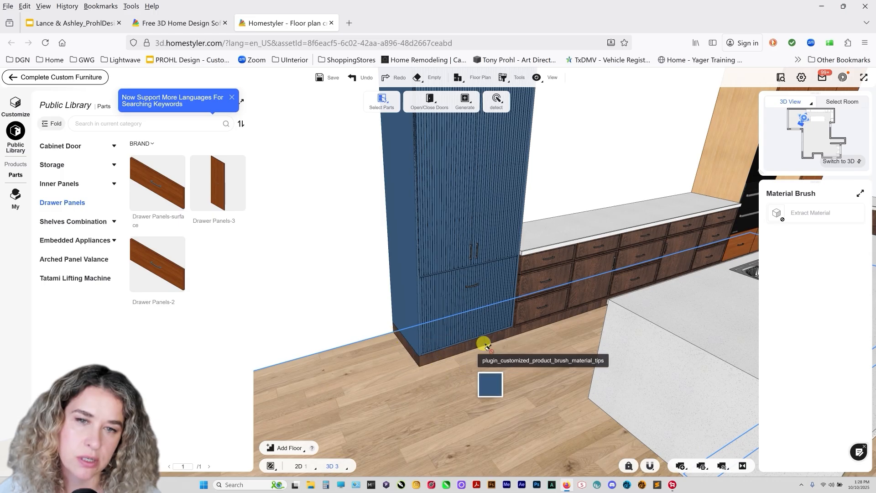
click(512, 322)
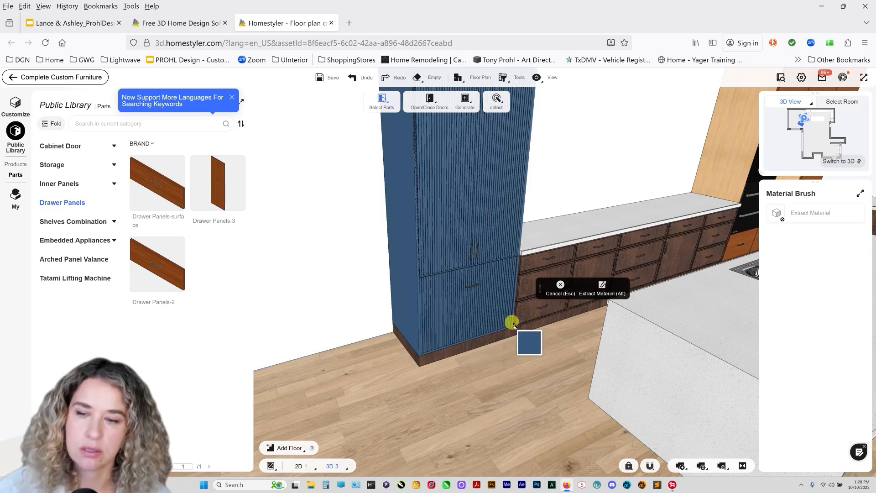
key(Escape)
Move the two side risers of the blue tall cabinet down to the floor.
click(494, 332)
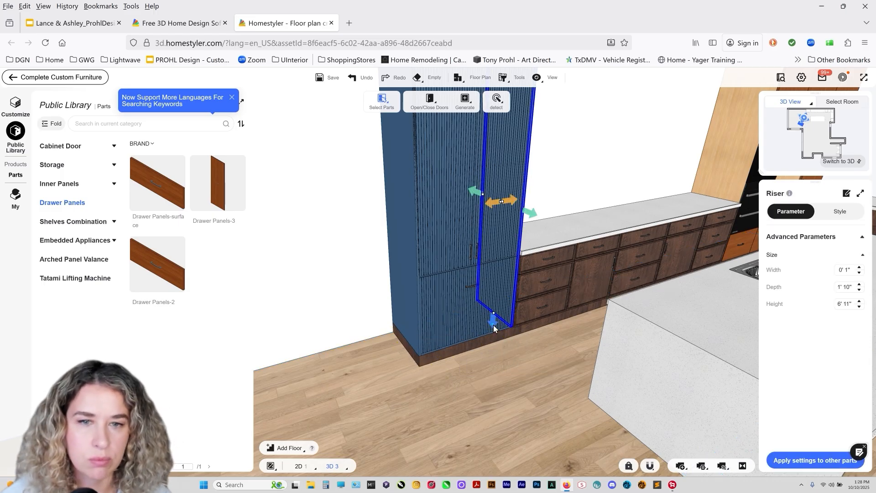
drag(494, 338, 494, 342)
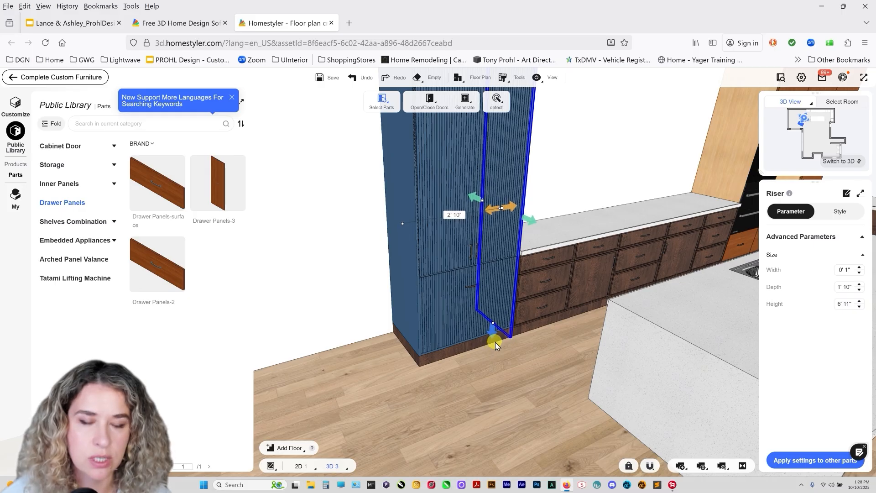
click(406, 348)
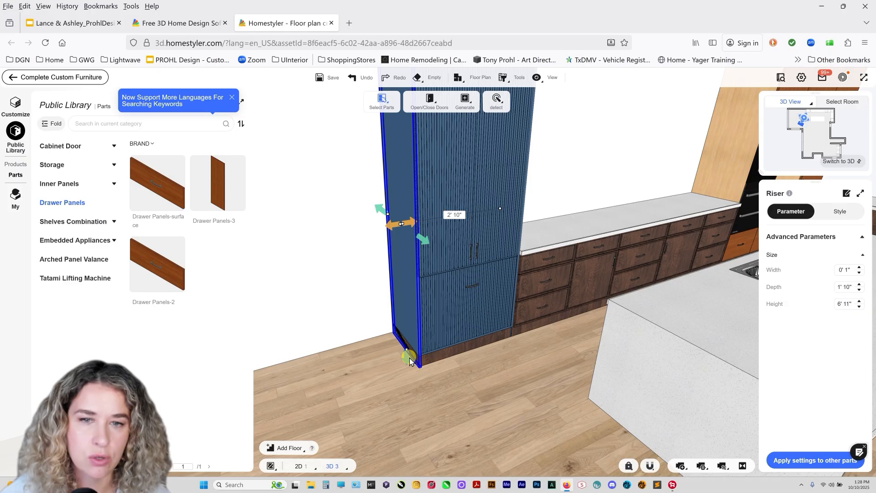
click(450, 354)
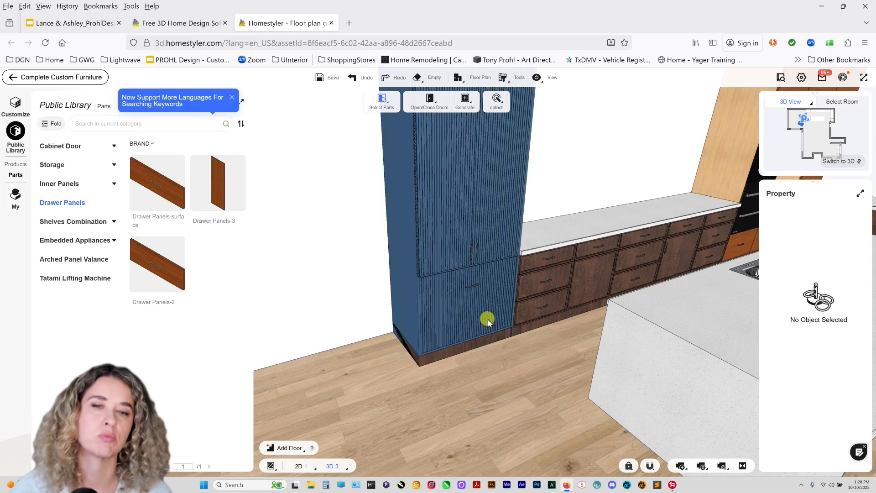
Finish the baseboard generation and brush the blue material onto the cabinet baseboard and the oven cabinet body.
drag(538, 311, 395, 306)
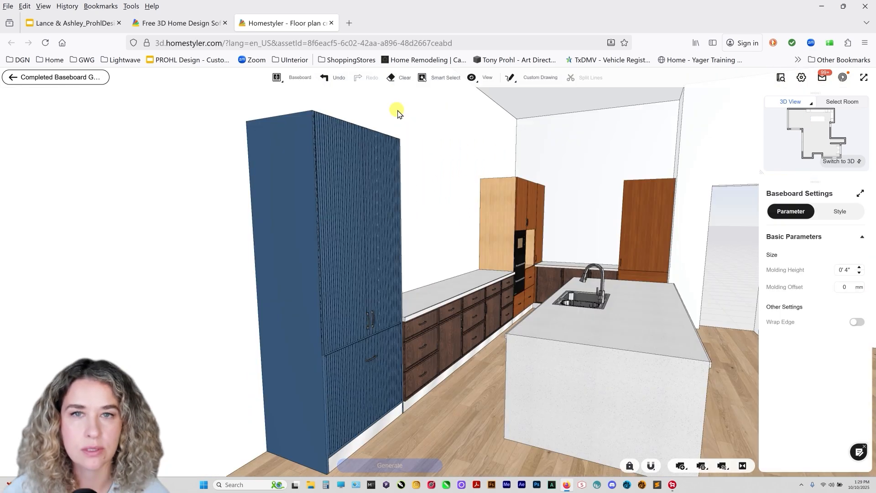
click(58, 85)
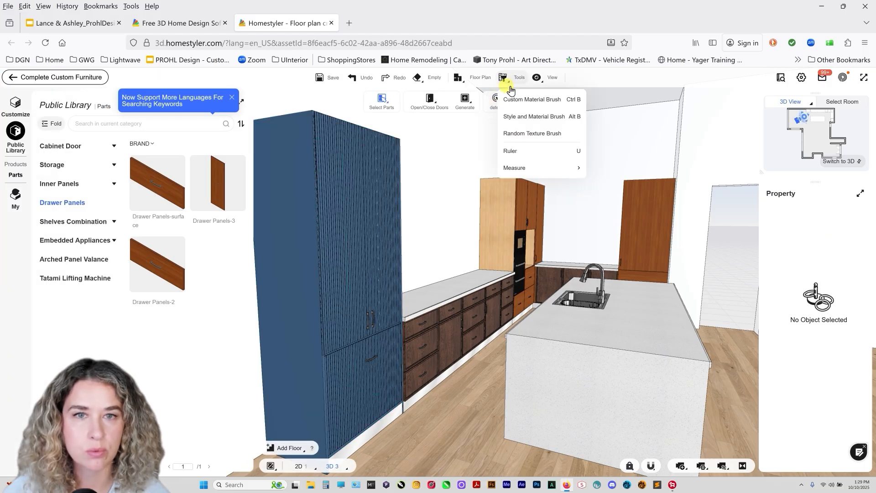
click(520, 100)
click(389, 418)
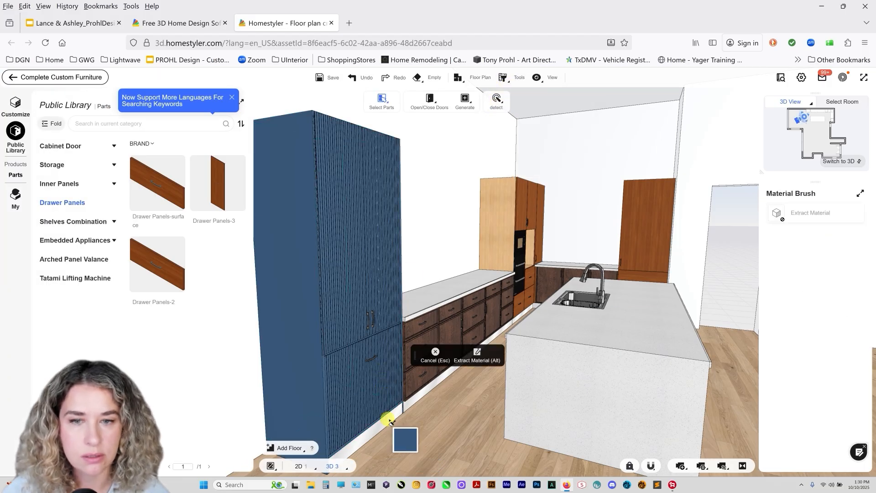
click(523, 306)
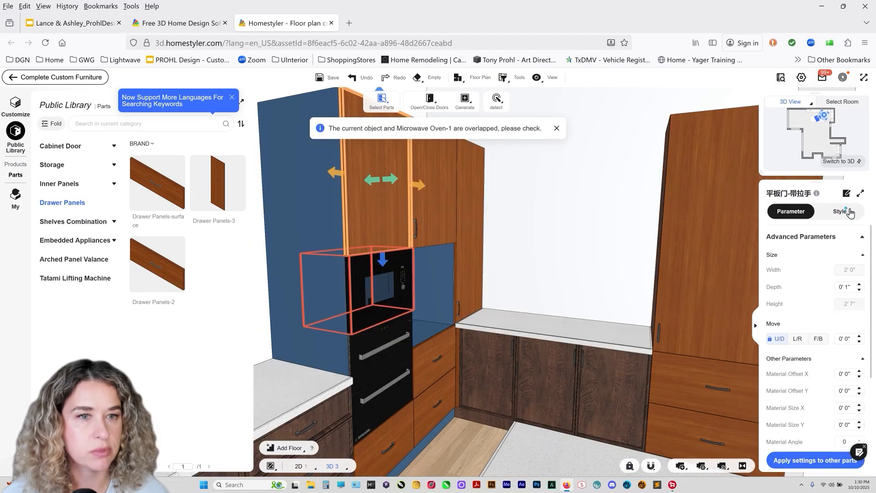
Restyle the door above the microwave as Membrane Pressed Door-MG-04 and give it the blue material.
click(849, 211)
click(767, 272)
click(661, 215)
click(368, 195)
key(Escape)
Replace the upper door next to the one above the microwave with Membrane Pressed Door-MG-04.
click(433, 205)
click(775, 258)
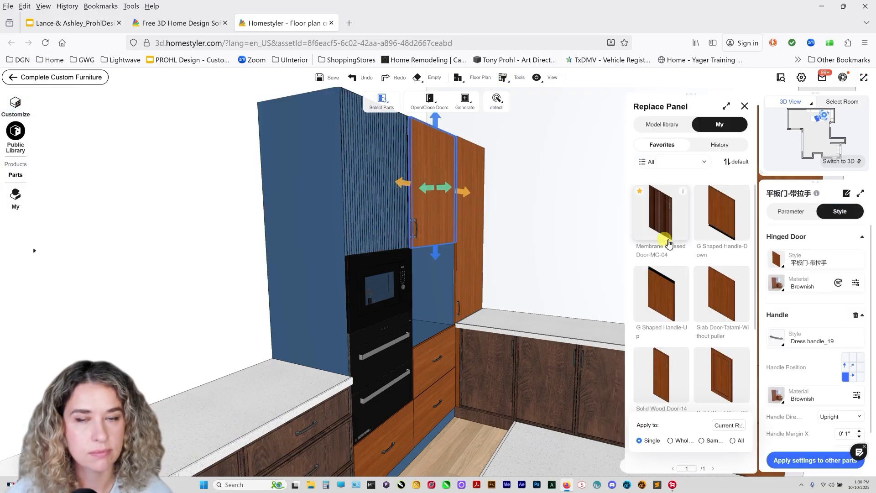
click(661, 215)
click(744, 106)
click(840, 211)
click(776, 261)
click(661, 215)
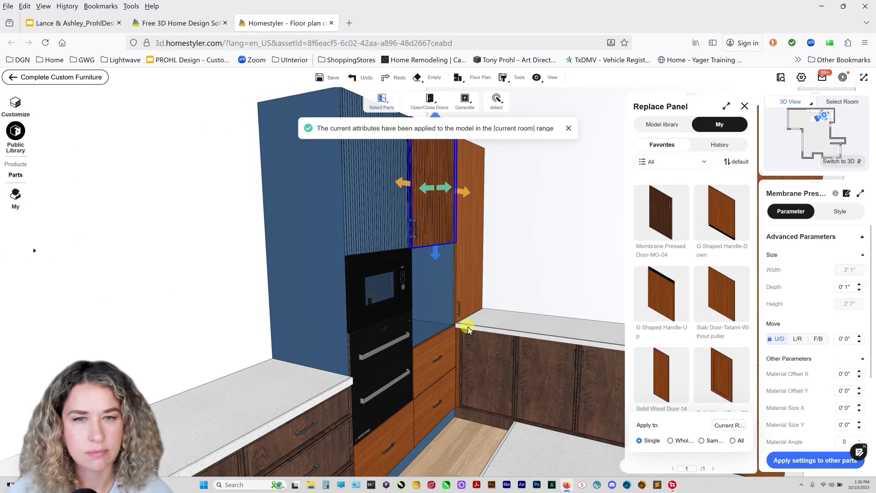
Replace the tall narrow corner door beside the oven cabinet with Membrane Pressed Door-MG-04.
click(464, 271)
click(839, 211)
click(775, 258)
key(Escape)
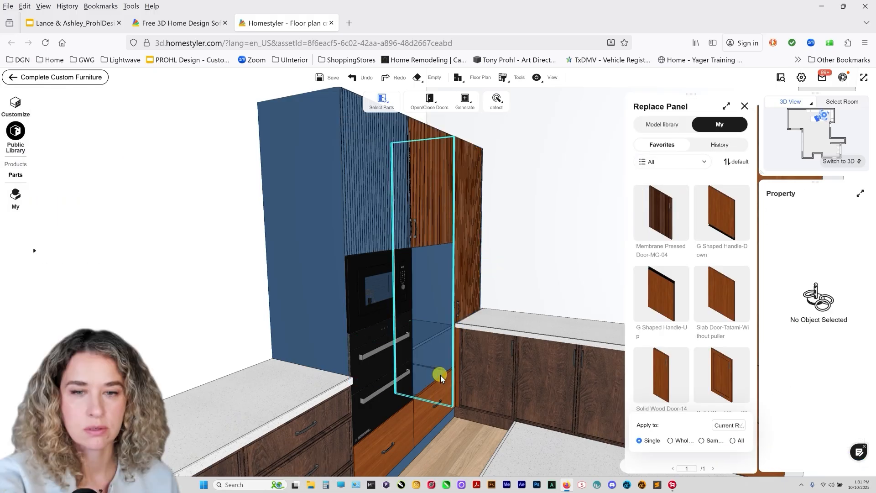
Delete the drawers beside and below the ovens and place a Drawer Panels-surface part in the opening beside the ovens.
click(440, 388)
key(Delete)
click(409, 415)
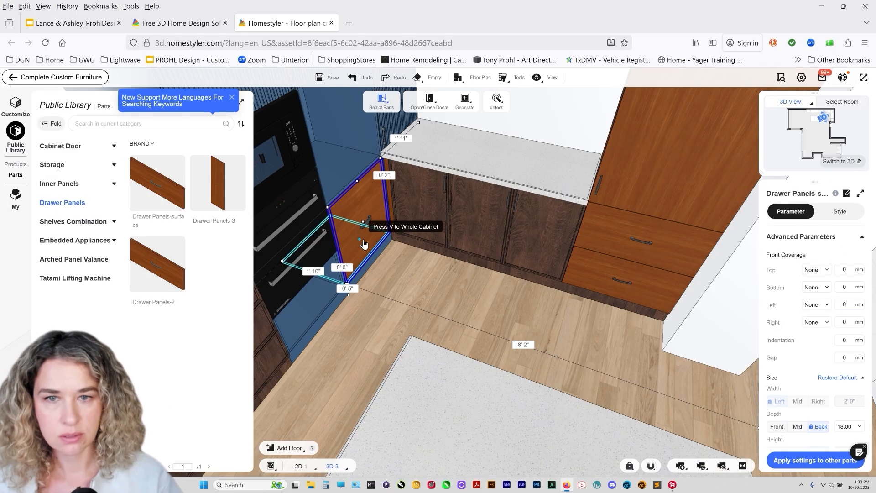
click(365, 243)
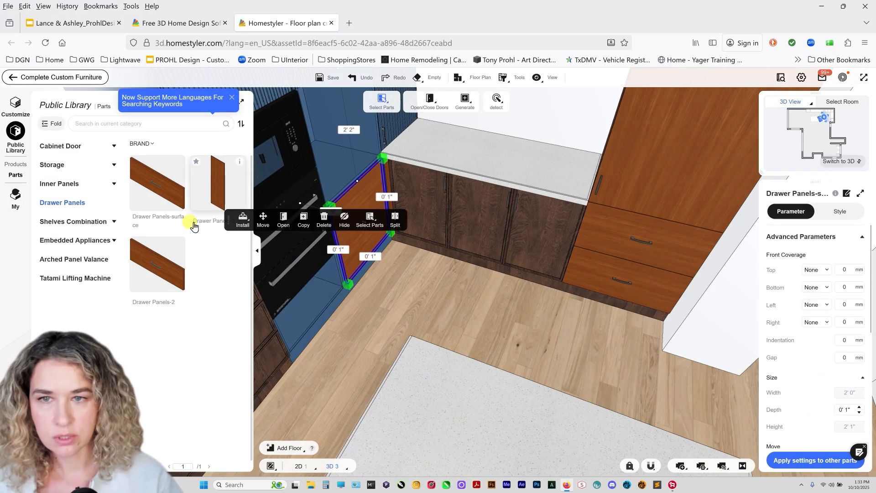
Set the handle of the panel beside the ovens to the top-left position and restyle the panel as Membrane Pressed Door-MG-04.
click(839, 212)
click(845, 357)
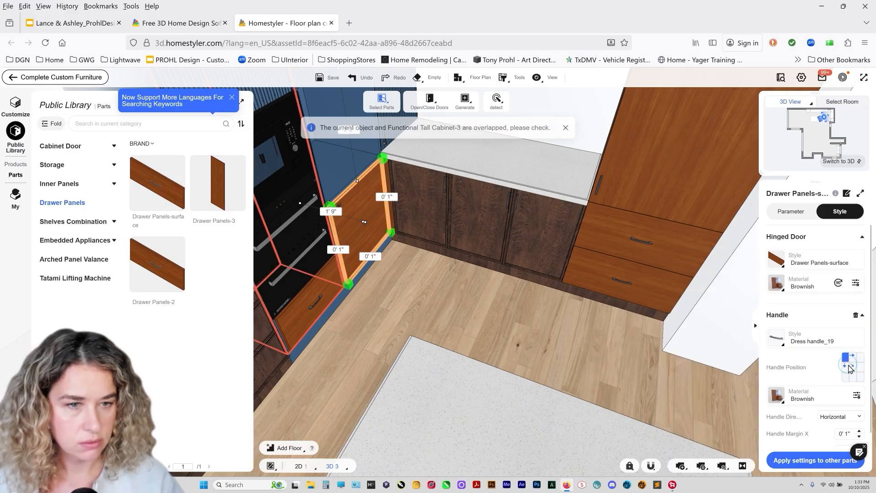
click(776, 259)
click(665, 211)
Restyle the drawer panel below the ovens as Membrane Pressed Door-MG-04.
click(333, 289)
click(839, 212)
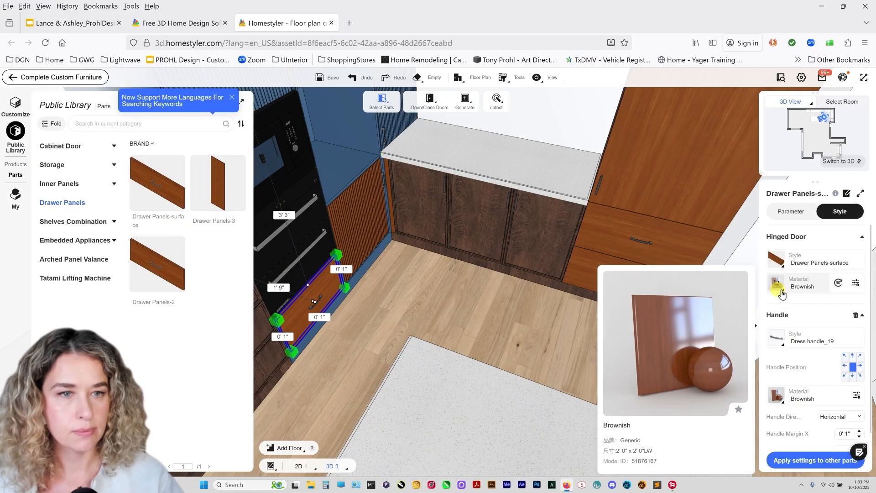
click(776, 258)
click(665, 211)
Extract the blue cabinet material and brush it onto the slatted panels beside and below the ovens.
mouse_move(504, 78)
click(503, 100)
click(353, 165)
click(363, 218)
click(328, 271)
Extract the dark wood from the base cabinets and brush it onto the orange-brown tall cabinet's drawers and door.
click(504, 101)
click(504, 100)
click(397, 184)
click(610, 239)
click(601, 269)
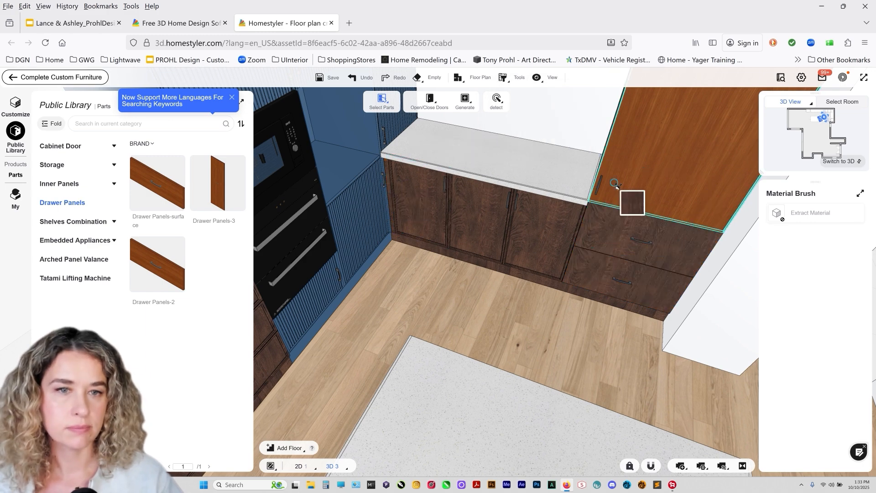
click(614, 183)
Complete the custom furniture editing and apply the countertop's material to the island sink with the material brush.
drag(529, 141, 543, 170)
drag(534, 338, 534, 260)
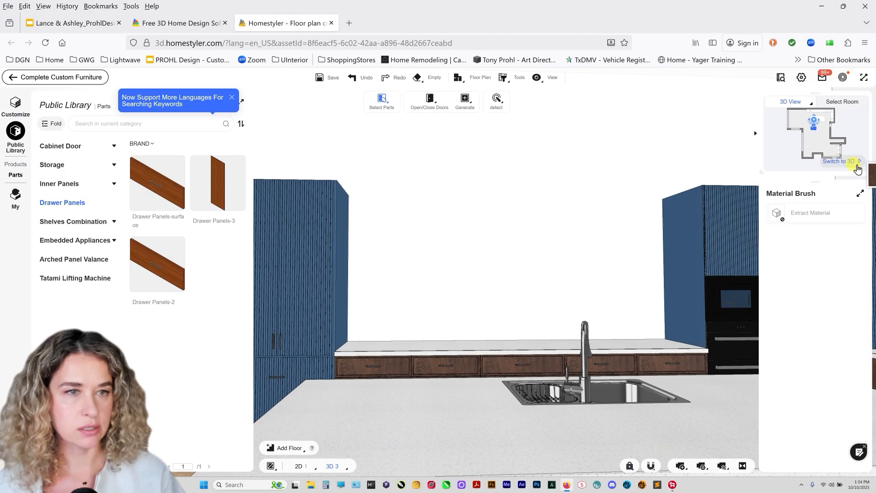
click(73, 79)
click(543, 418)
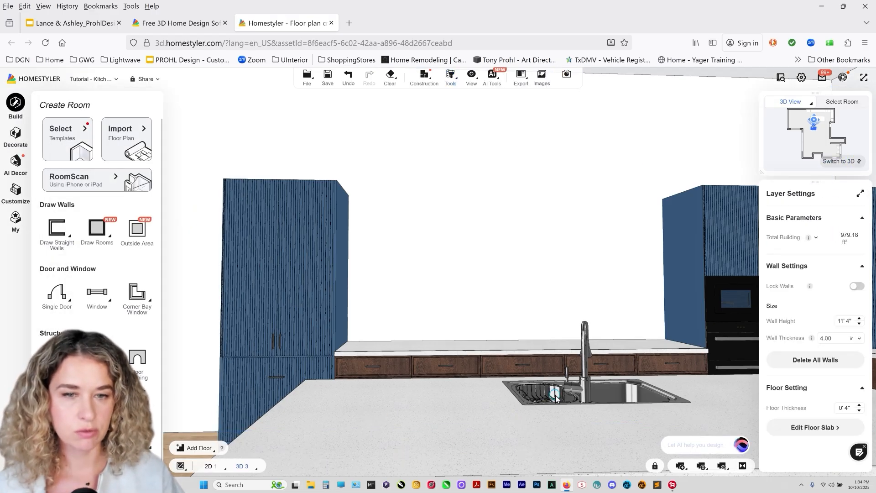
click(556, 396)
drag(583, 395, 498, 388)
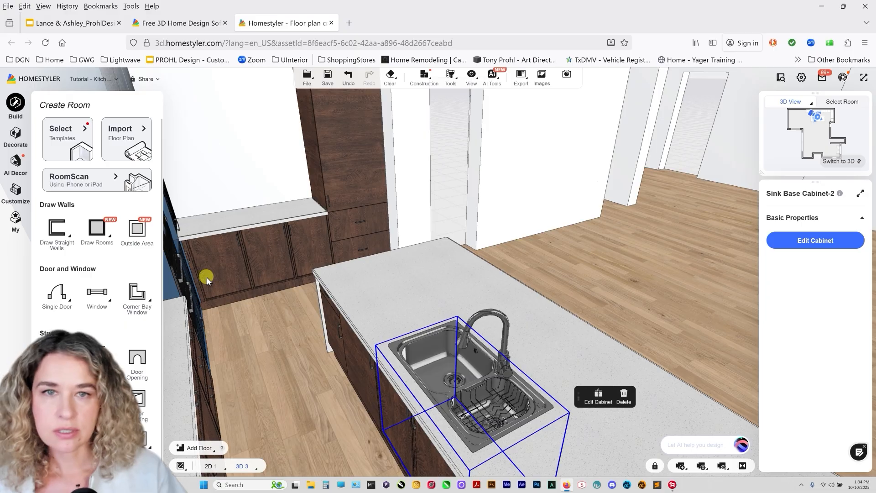
click(458, 102)
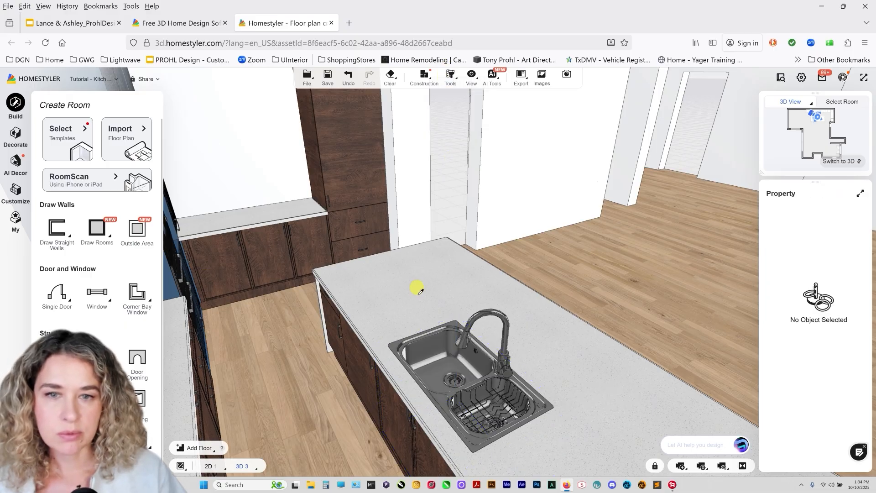
click(424, 357)
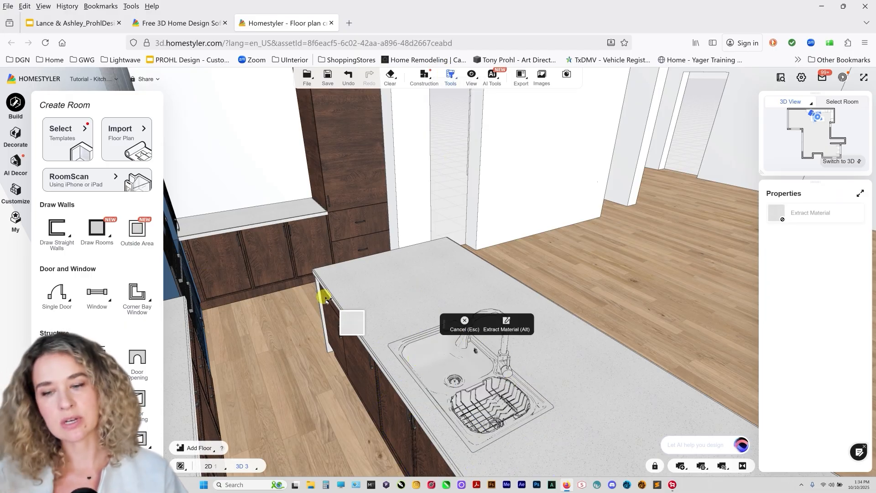
Delete the built-in sink and faucet component from the island's Sink Base Cabinet and complete the custom furniture editing.
key(Escape)
click(447, 388)
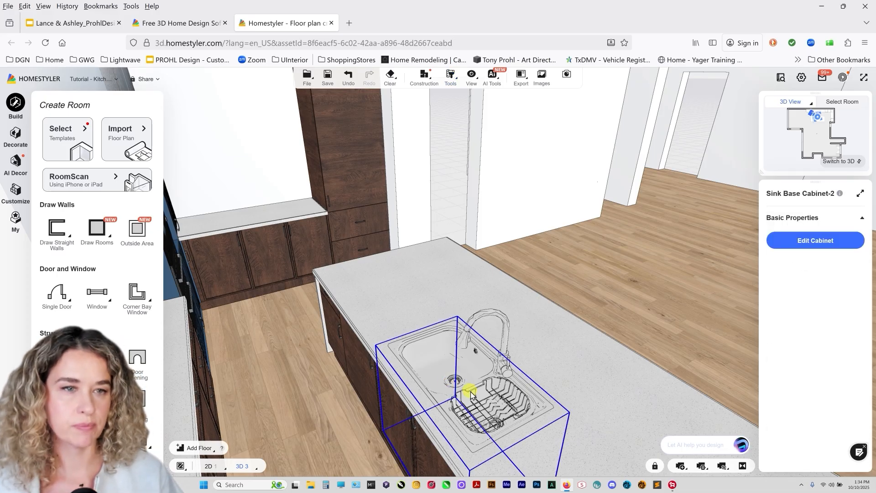
double_click(493, 362)
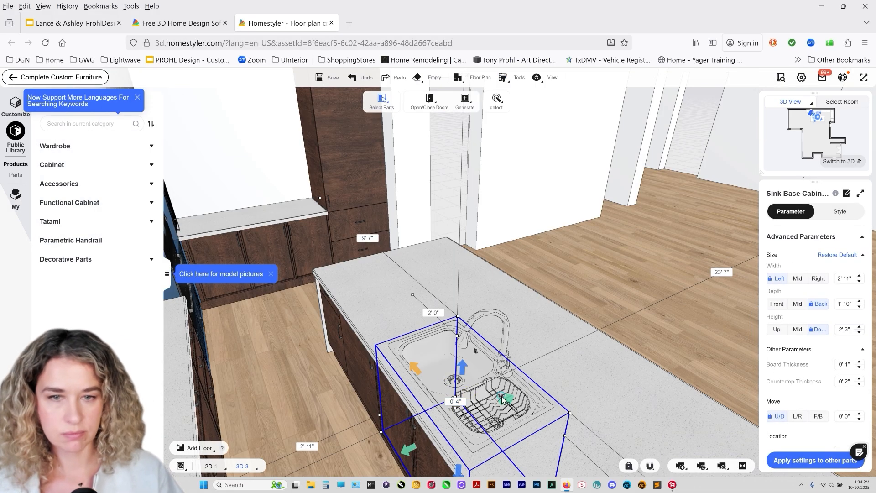
click(504, 347)
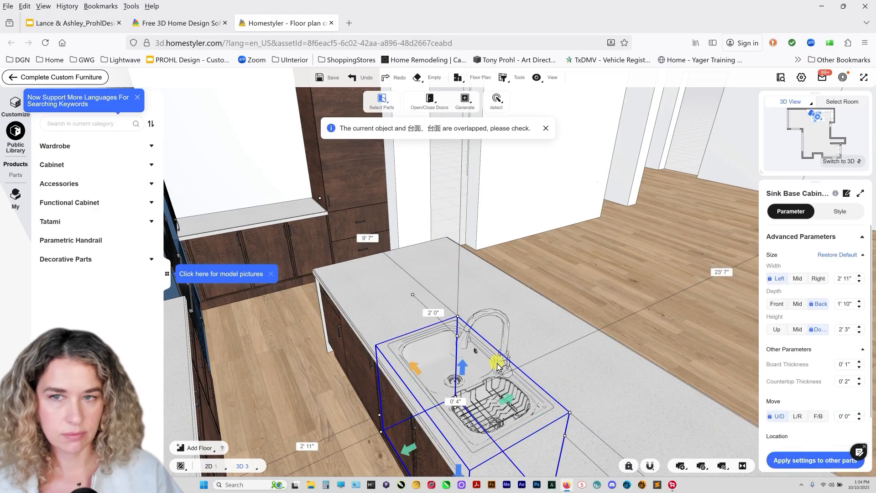
click(383, 103)
click(390, 142)
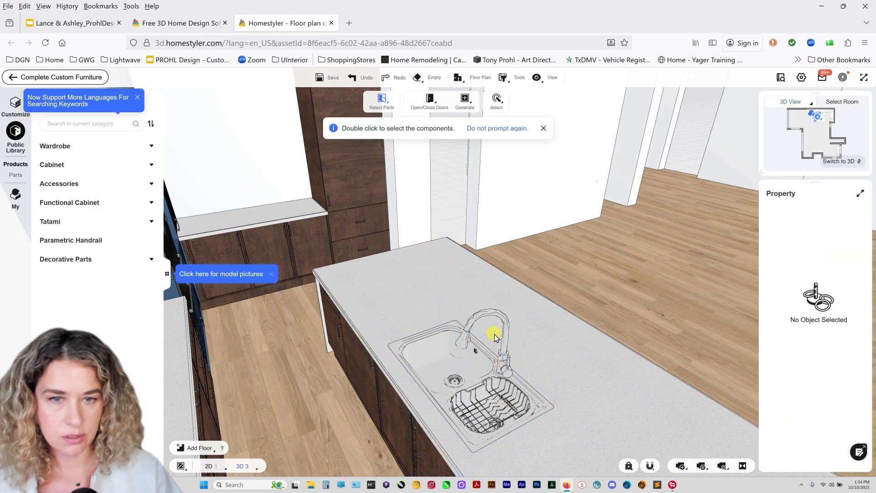
double_click(497, 312)
key(Delete)
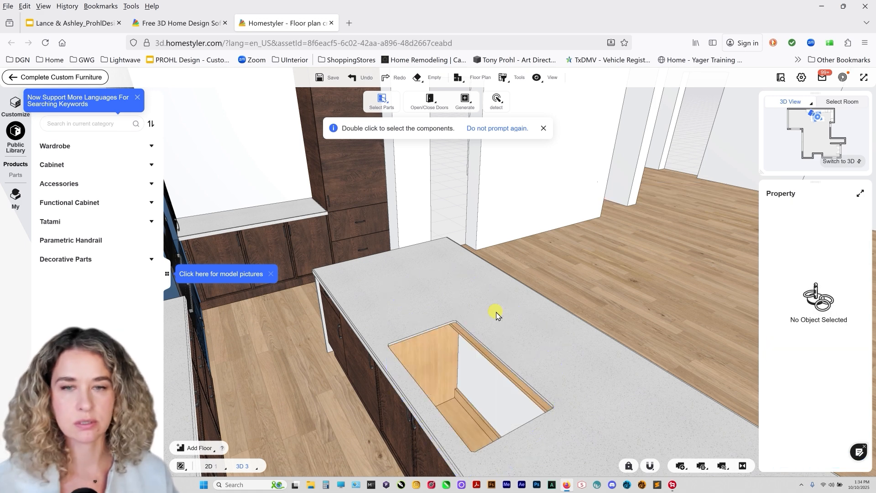
click(18, 77)
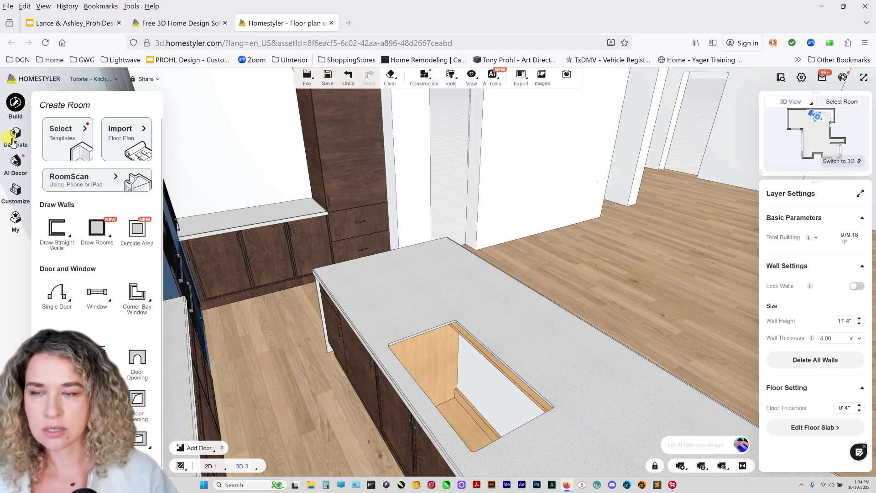
Browse the Kitchen Sink furniture models and search the model library for "sink" to find a beige single-bowl sink.
click(15, 136)
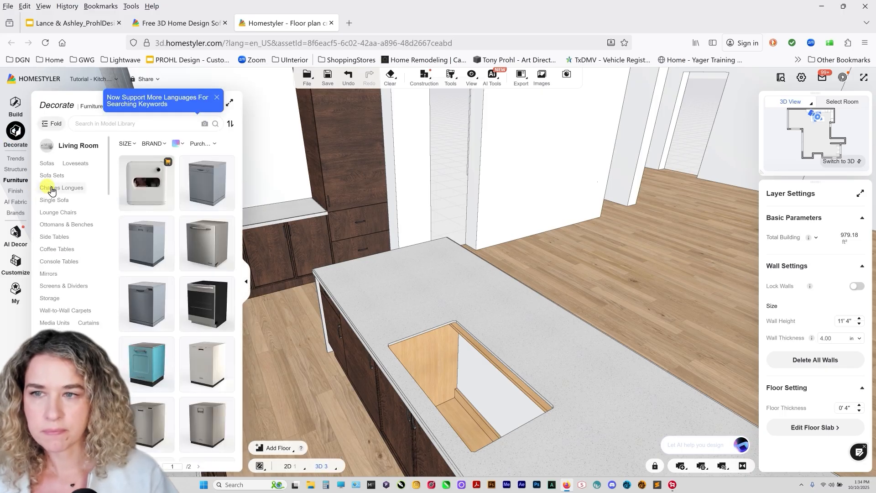
click(16, 191)
click(18, 181)
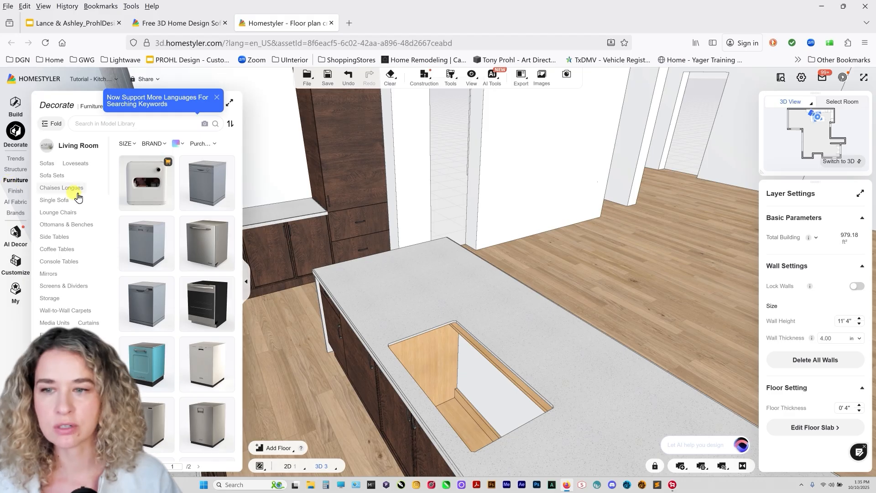
scroll(67, 305, down, 3)
scroll(68, 304, down, 5)
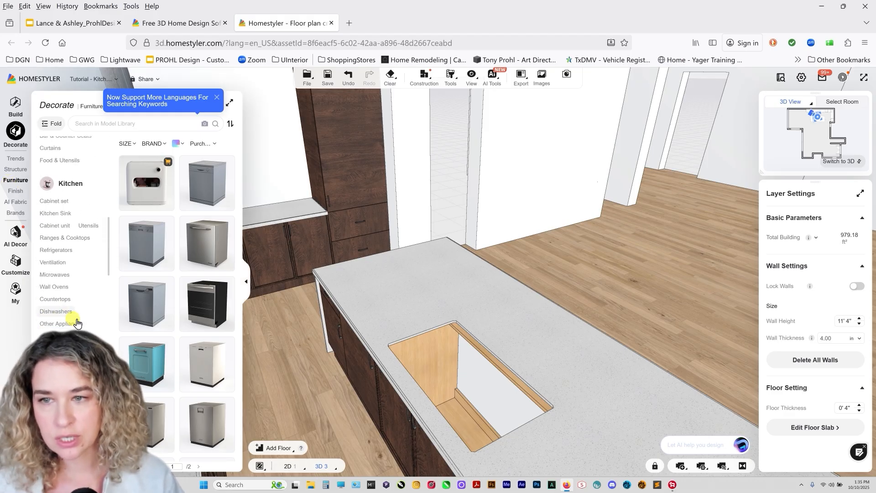
click(52, 215)
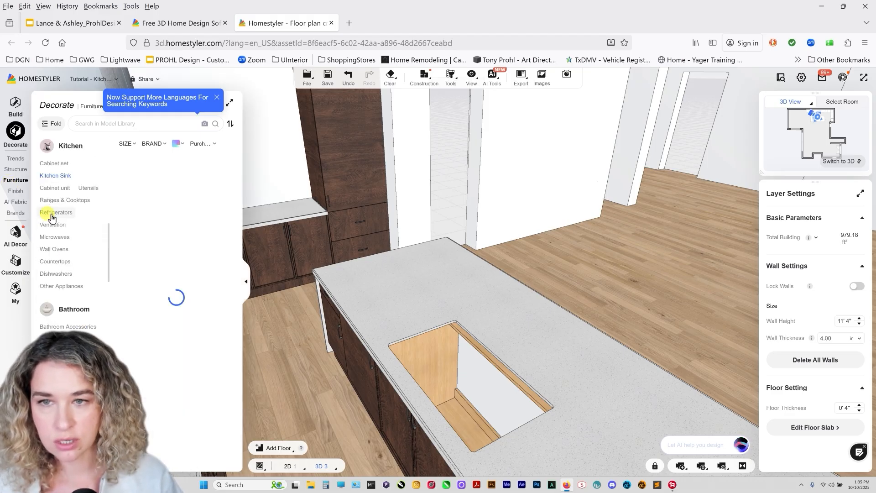
scroll(192, 284, down, 5)
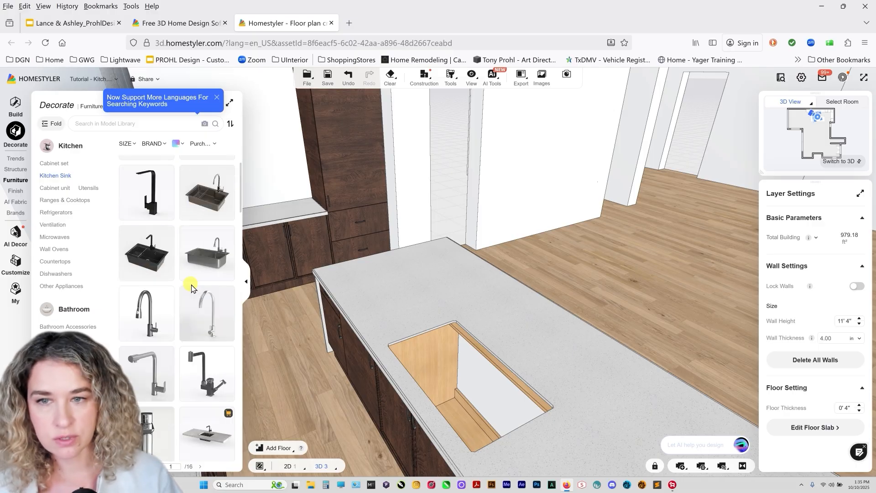
scroll(190, 279, down, 10)
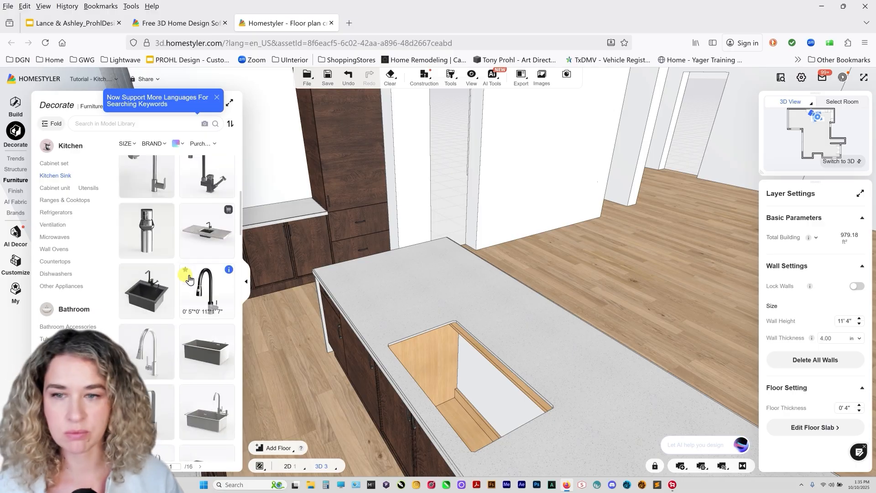
scroll(188, 283, down, 6)
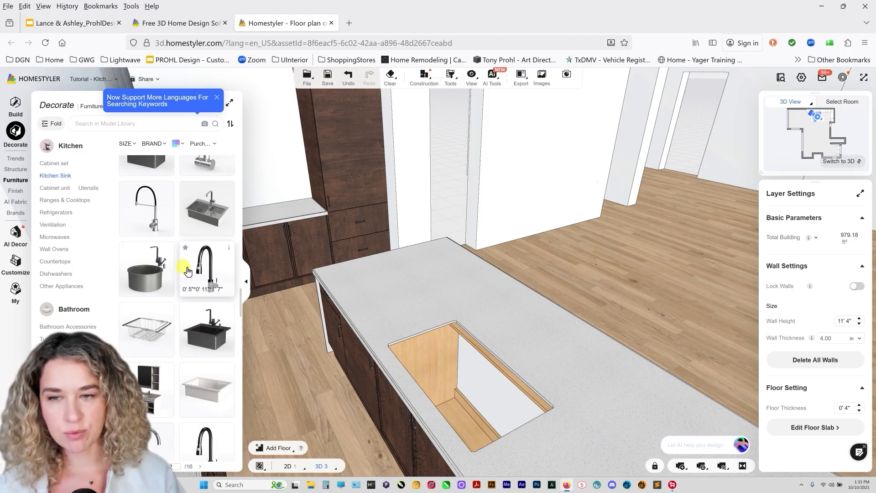
scroll(188, 270, down, 4)
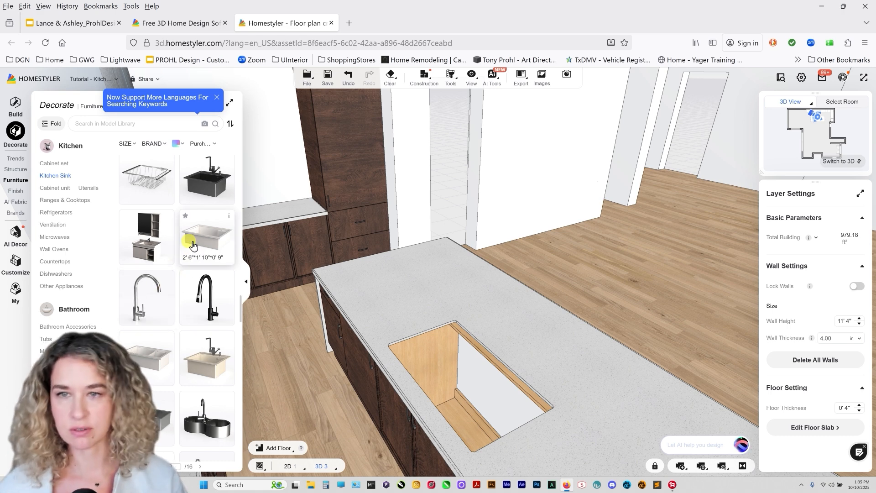
scroll(192, 245, down, 8)
scroll(148, 304, down, 5)
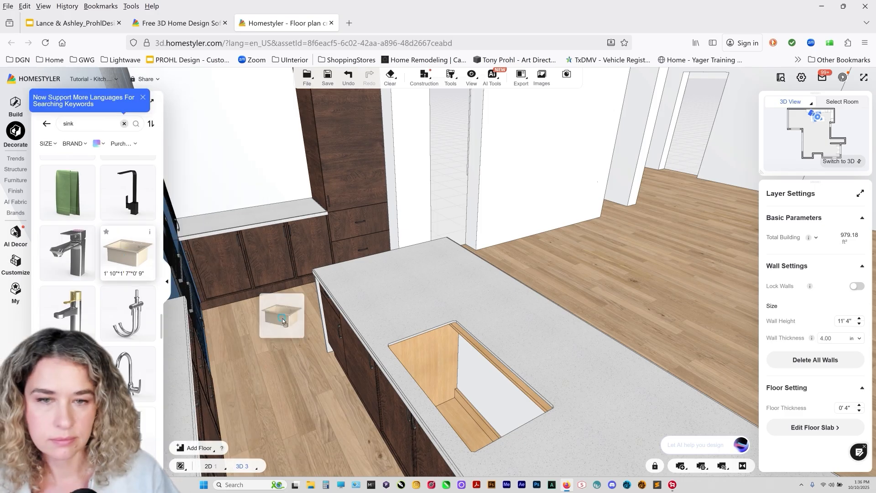
Place the beige single-bowl sink in the island's countertop opening, rotated 180°, at an elevation of 1' 10".
drag(282, 319, 505, 413)
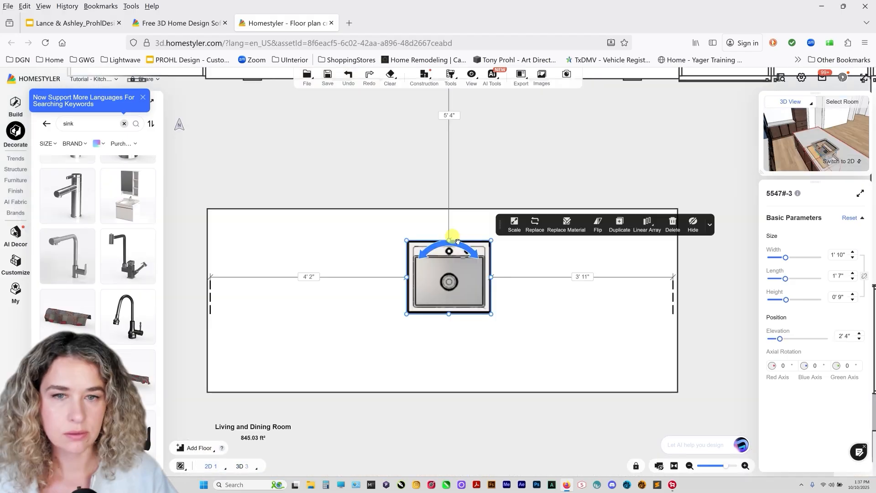
drag(454, 241, 442, 268)
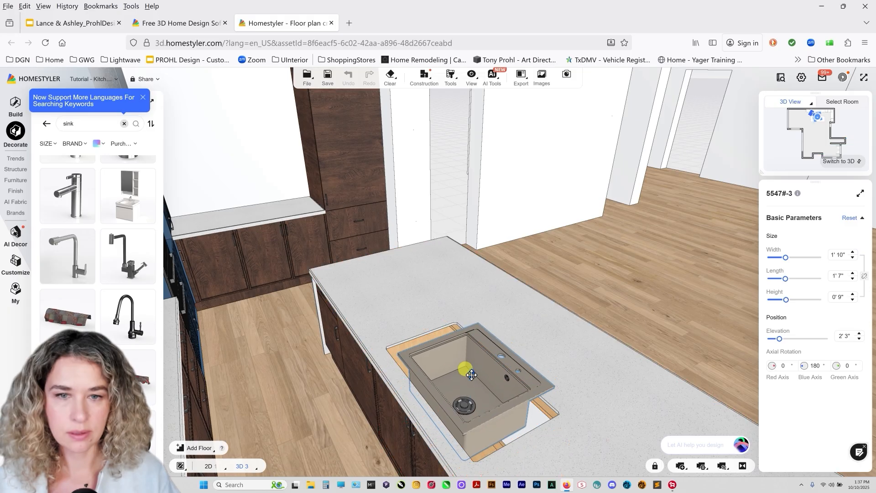
drag(472, 374, 469, 392)
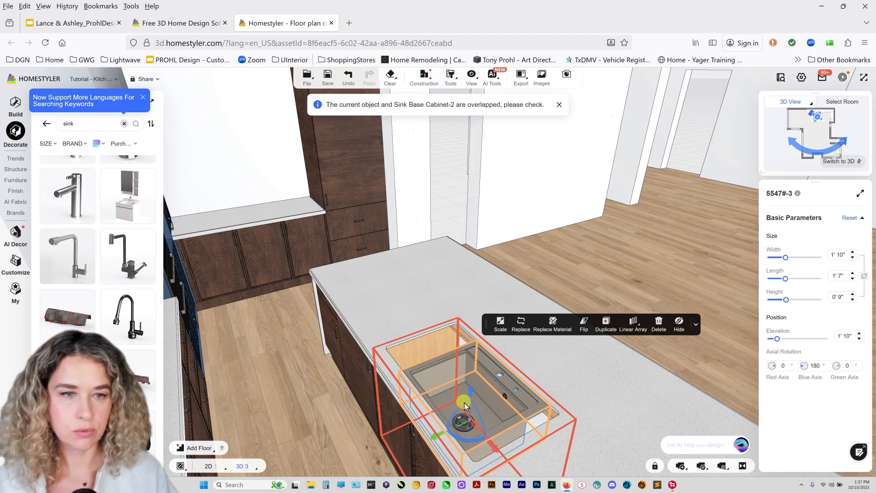
Enlarge the island sink to a width of 3' 2" and a length of 2' 5".
click(841, 255)
text(3')
key(Return)
drag(517, 433, 504, 431)
click(852, 273)
click(852, 273)
click(442, 420)
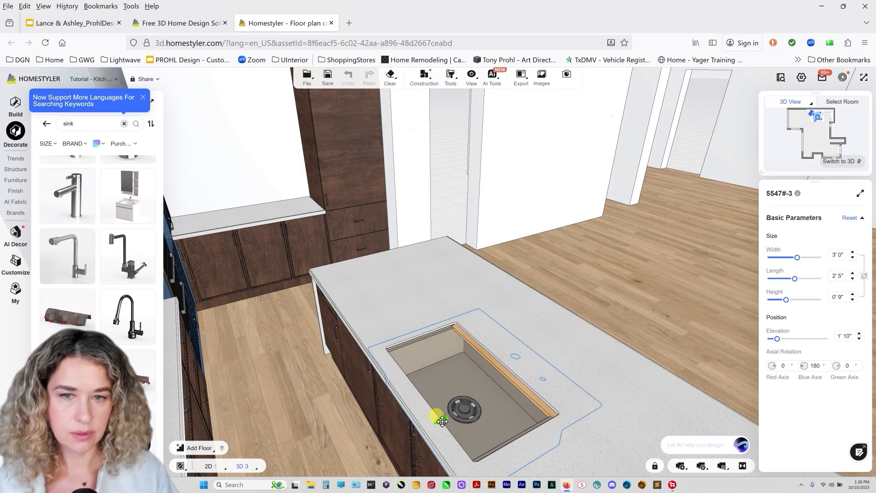
click(852, 252)
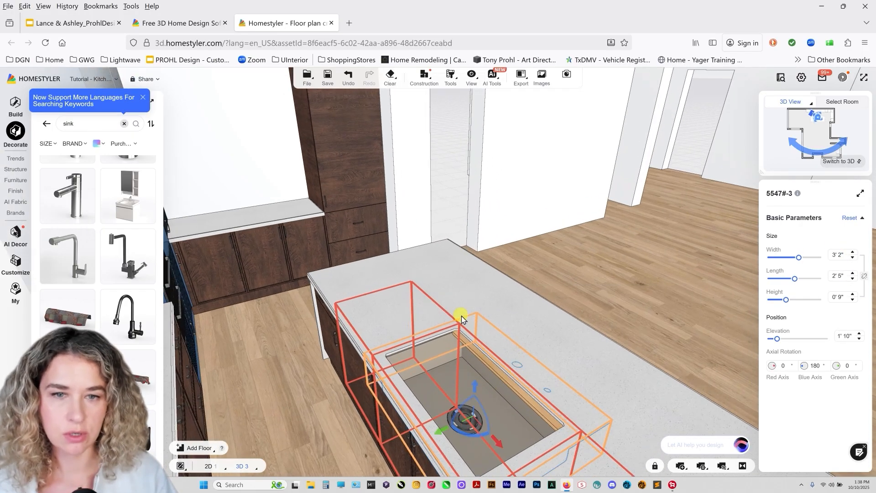
Clear the sink base cabinet's flat board out of the countertop opening above the sink.
click(628, 328)
click(551, 382)
double_click(489, 368)
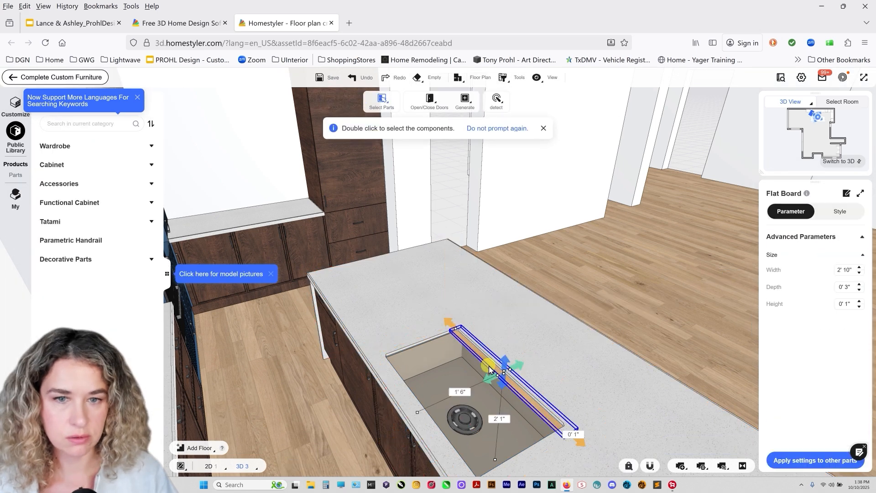
right_drag(489, 368, 494, 378)
drag(494, 378, 496, 373)
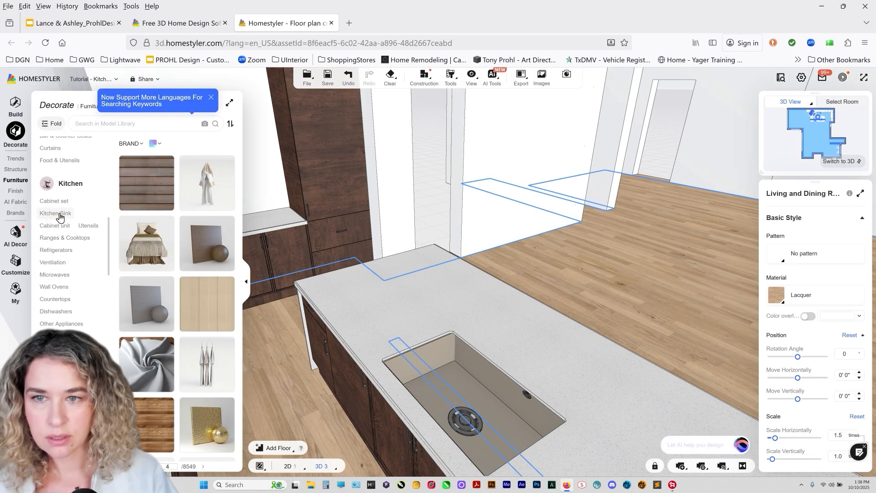
Place the black gooseneck faucet from the Kitchen Sink category centred behind the island sink, rotated 180°.
click(59, 213)
scroll(168, 364, down, 2)
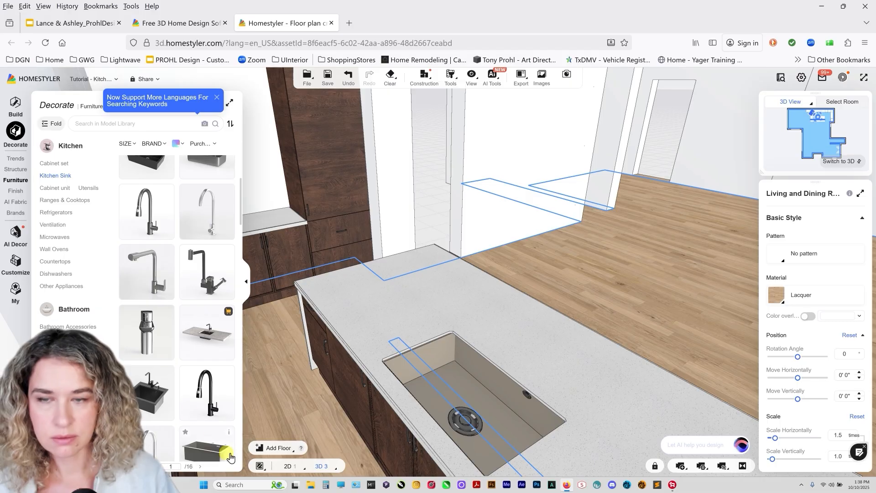
drag(215, 261, 519, 348)
click(862, 162)
click(442, 233)
drag(445, 247, 445, 260)
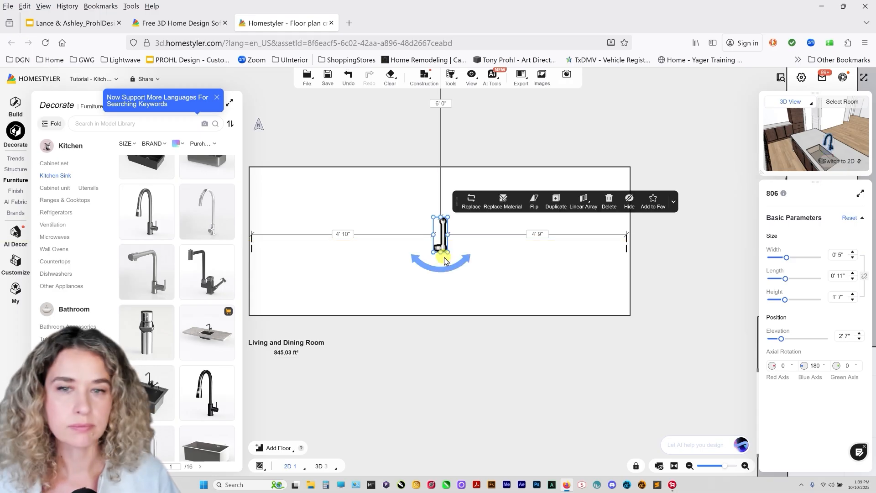
click(864, 166)
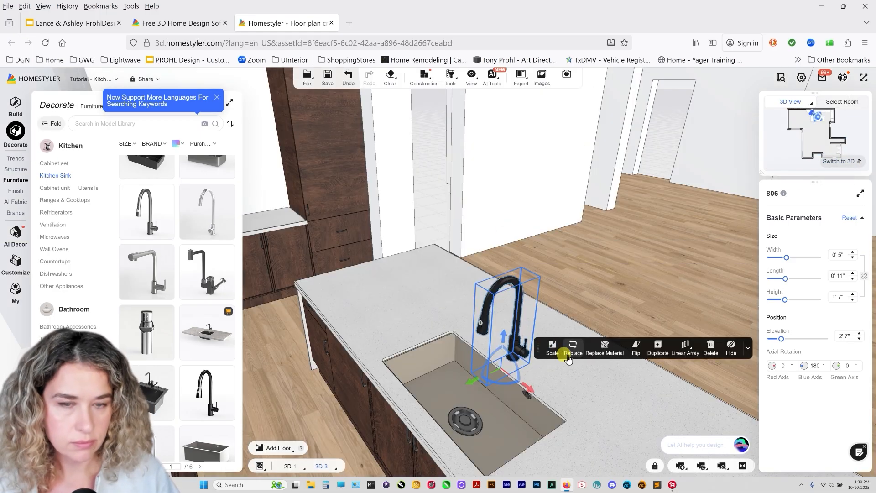
Replace the faucet's black material with an aged brass finish and close the material editing.
click(605, 346)
click(15, 157)
drag(86, 298, 447, 265)
click(56, 77)
Place the Landscape Electric Stove from Ranges & Cooktops on the floor by the drawer base cabinets facing the island.
scroll(407, 294, up, 5)
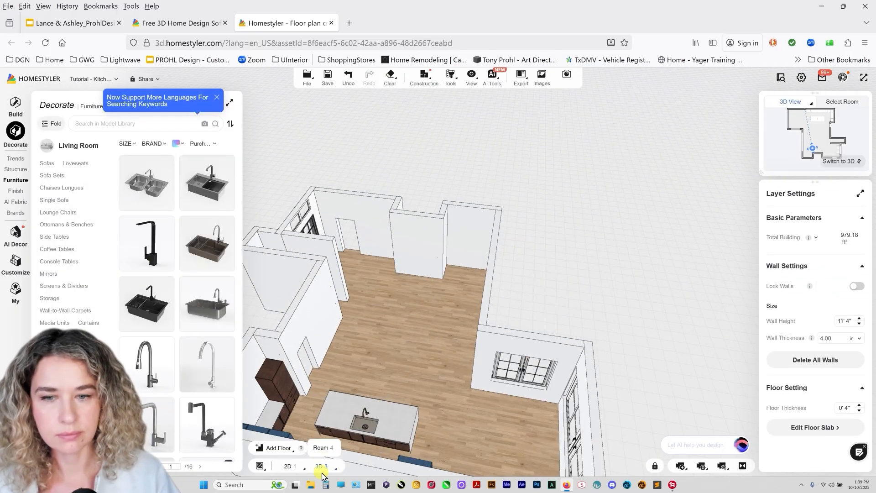
scroll(407, 293, down, 5)
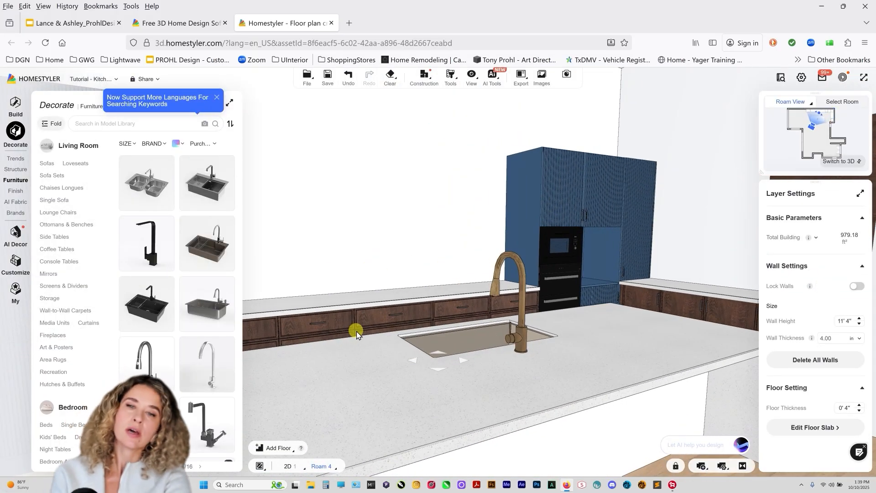
scroll(382, 314, up, 3)
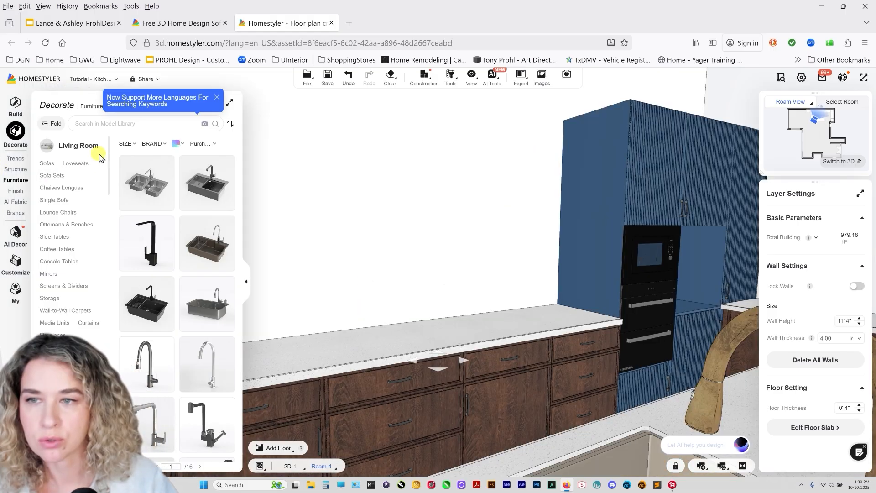
scroll(67, 336, down, 10)
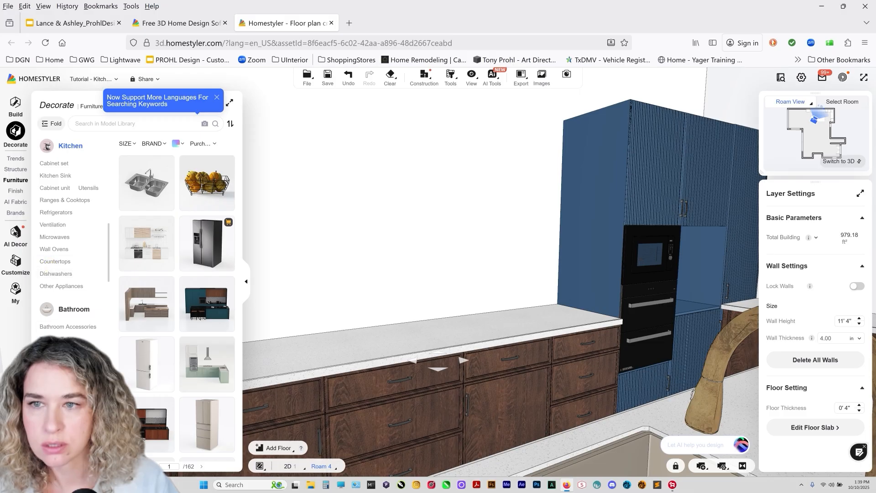
click(65, 200)
click(147, 226)
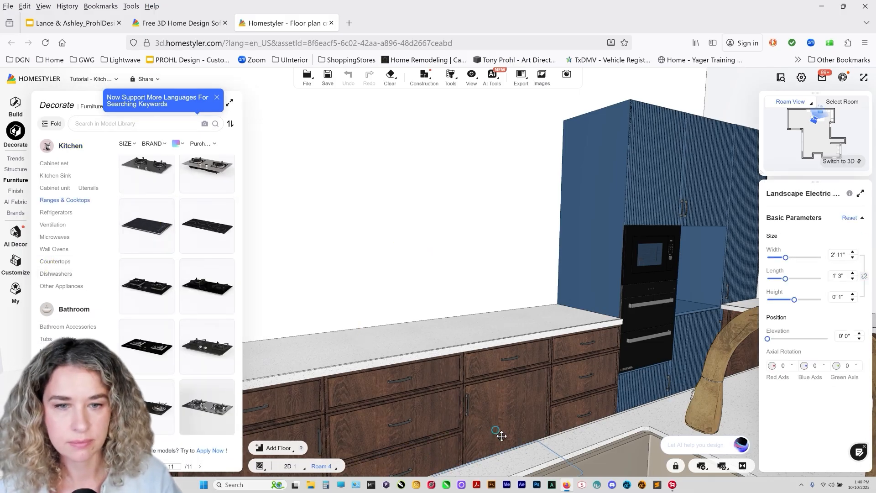
click(501, 435)
Try to raise the electric stove from the floor toward the countertop.
scroll(385, 267, down, 5)
drag(385, 268, 377, 319)
scroll(377, 319, up, 5)
click(578, 270)
click(605, 246)
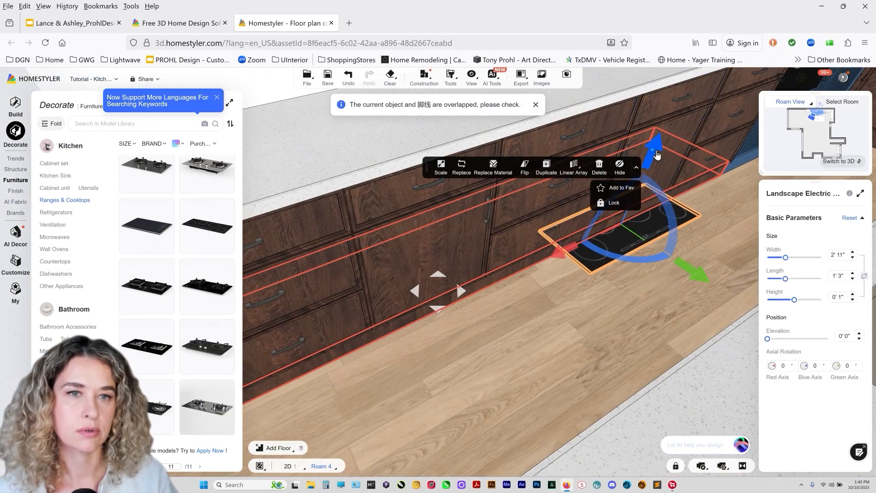
drag(657, 155, 416, 194)
click(584, 191)
drag(557, 309, 426, 298)
scroll(426, 297, down, 5)
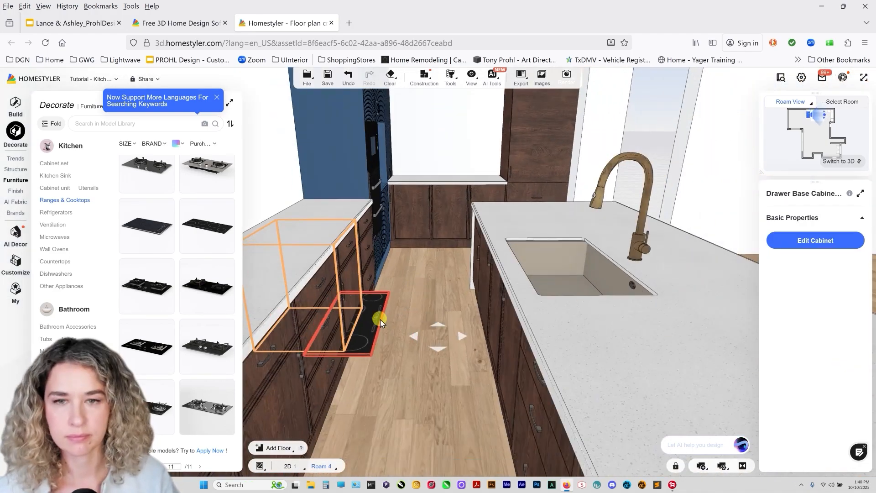
double_click(363, 303)
click(366, 308)
click(371, 332)
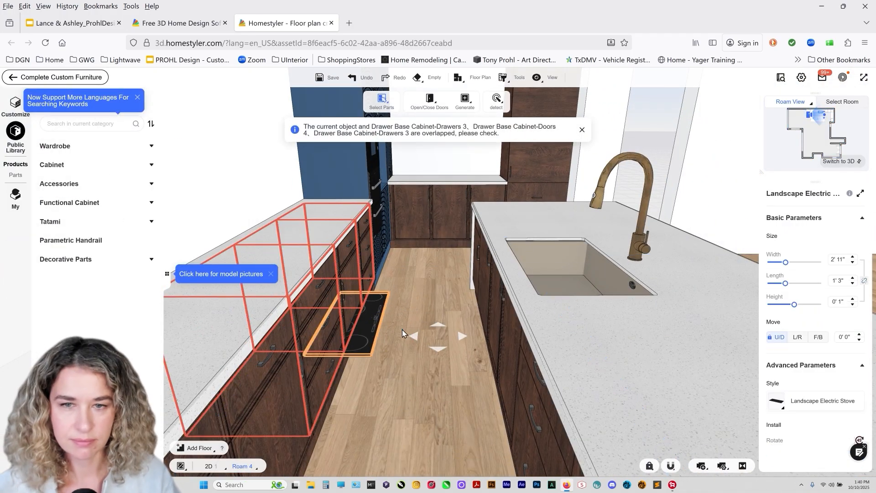
click(55, 77)
Raise the electric stove to an elevation of 2' 8" and position it on the countertop about 0' 4" from the wall.
click(368, 324)
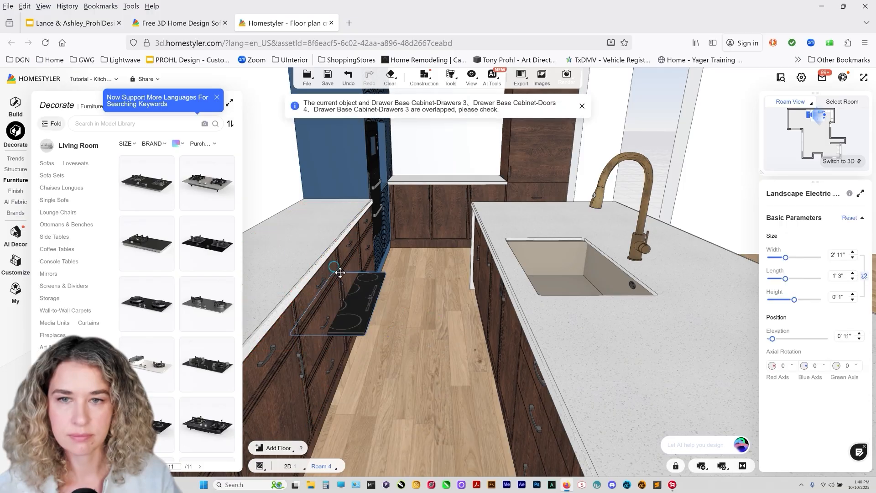
click(849, 160)
click(450, 254)
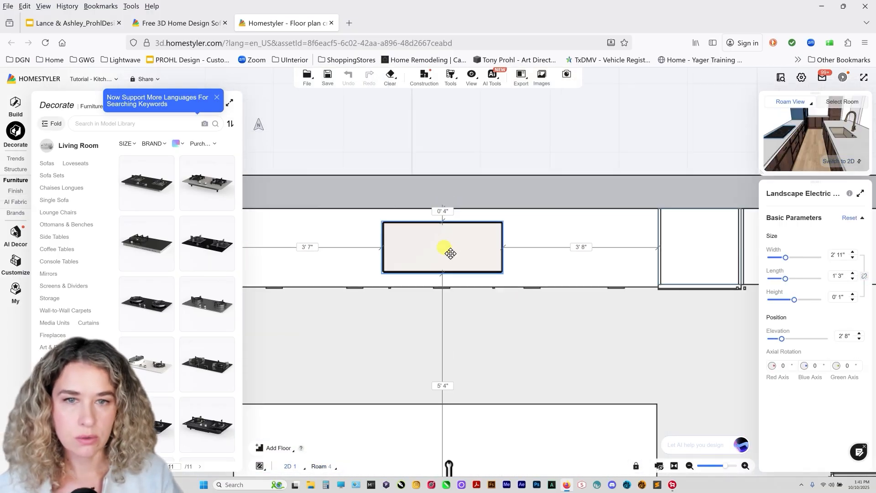
Resize the electric stove on the countertop to 2' 4" wide and 1' 6" long.
click(852, 258)
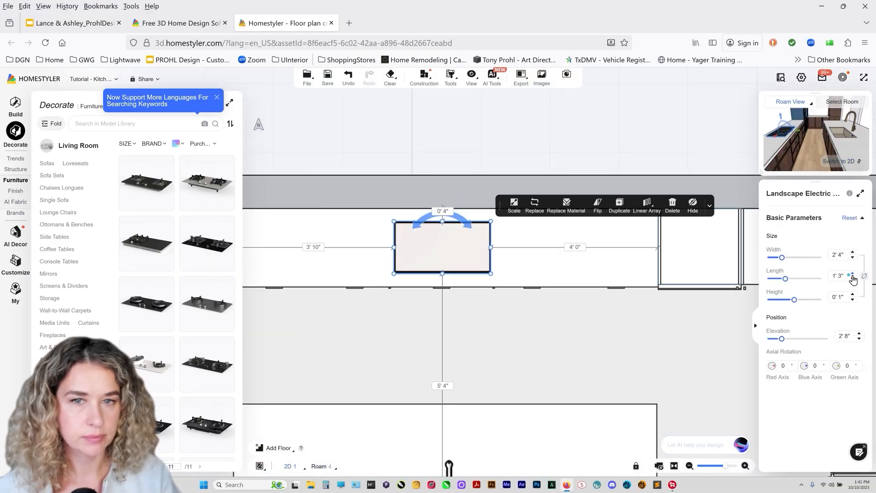
click(852, 275)
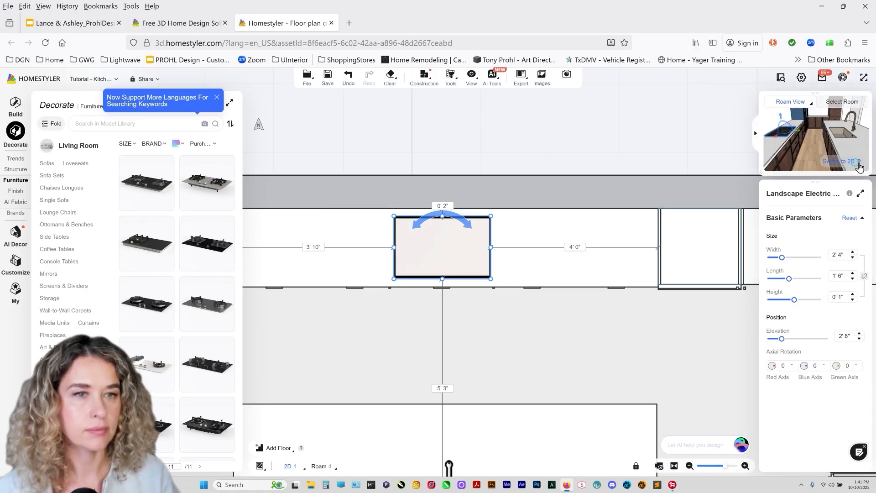
click(860, 162)
right_drag(458, 313, 401, 303)
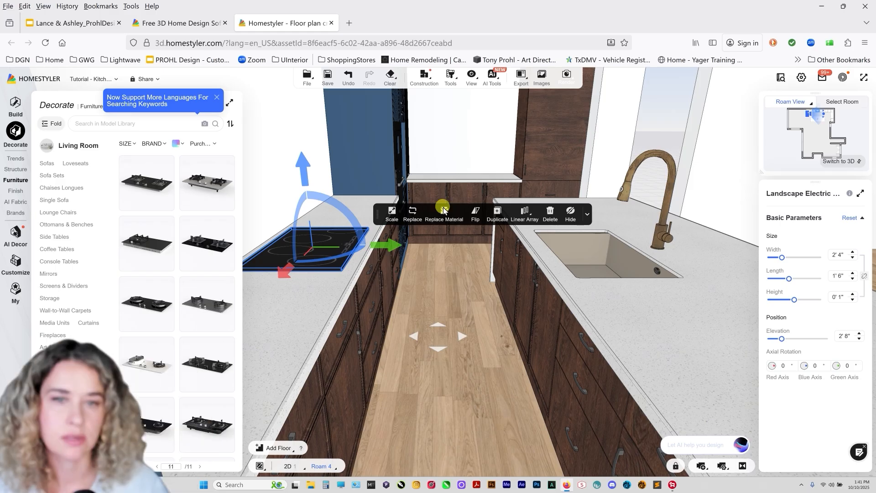
Delete the island's countertop and the waterfall panels at both of its ends.
click(865, 167)
scroll(450, 192, up, 5)
click(495, 219)
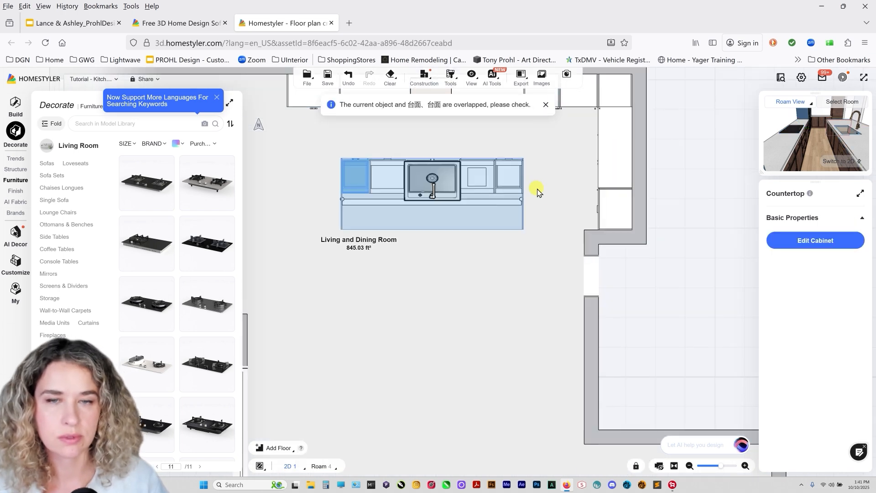
click(495, 209)
key(Delete)
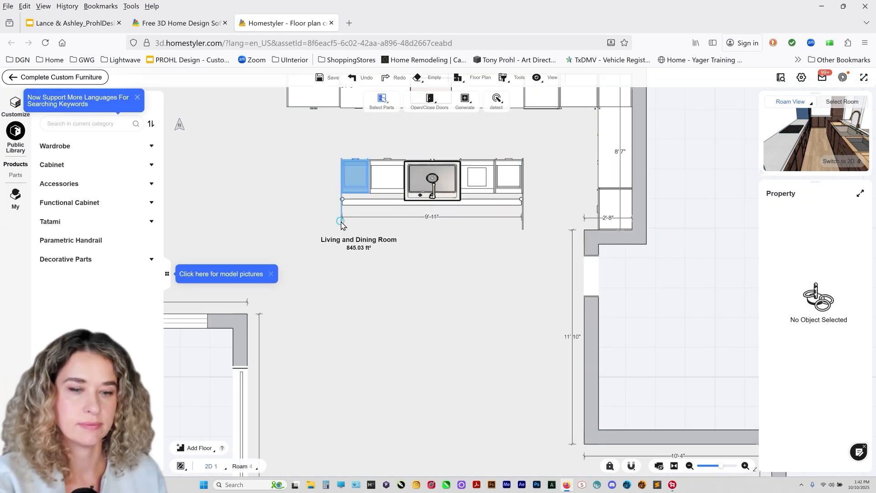
click(523, 222)
key(Delete)
Position the two leftmost island drawer base cabinets 4' 0" from the wall-side cabinet run.
click(355, 182)
right_drag(354, 202, 352, 292)
drag(351, 269, 350, 221)
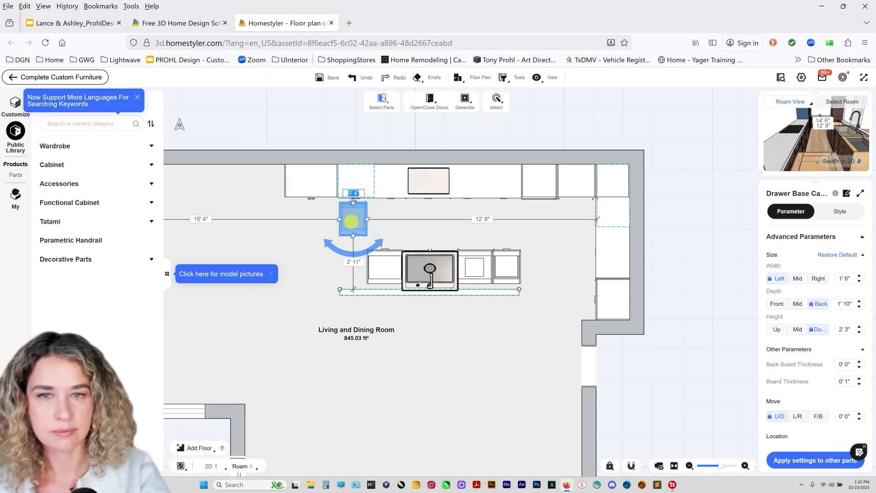
text(4')
key(Return)
click(384, 264)
click(384, 223)
text(4')
key(Return)
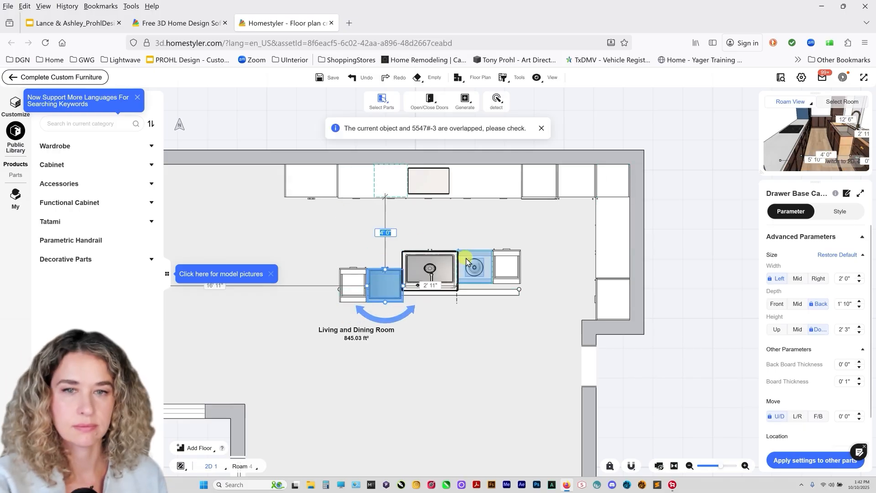
Move the island's sink base cabinet and the remaining right-hand base cabinets into line with the two repositioned drawer cabinets.
click(430, 263)
scroll(405, 275, up, 5)
drag(557, 204, 536, 222)
right_drag(536, 221, 548, 243)
click(527, 226)
drag(583, 226, 602, 326)
click(601, 275)
click(716, 250)
drag(715, 251, 712, 303)
Align the back panel against the backs of the island cabinets and extend it along the whole run to 10' 0".
scroll(684, 326, down, 5)
right_drag(703, 346, 648, 327)
key(ctrl+z)
drag(645, 306, 645, 329)
drag(546, 317, 546, 295)
click(659, 289)
drag(660, 289, 684, 317)
click(675, 329)
scroll(677, 330, up, 3)
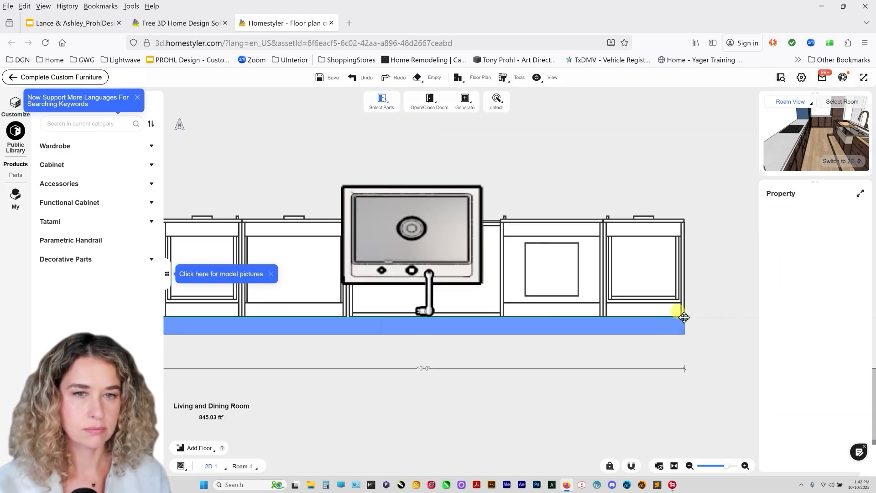
scroll(683, 319, down, 5)
right_drag(654, 373, 558, 346)
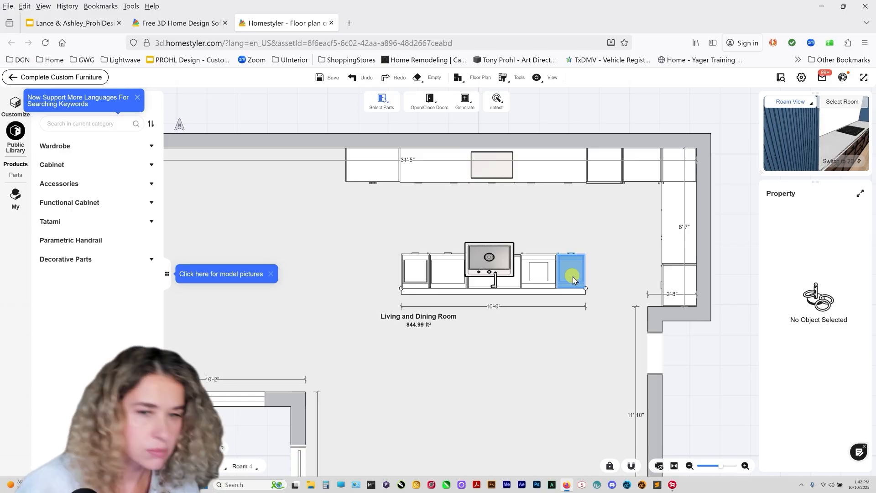
Measure the horizontal clearance between the island's right end and the nearby wall corner.
scroll(572, 278, up, 4)
key(m)
click(713, 327)
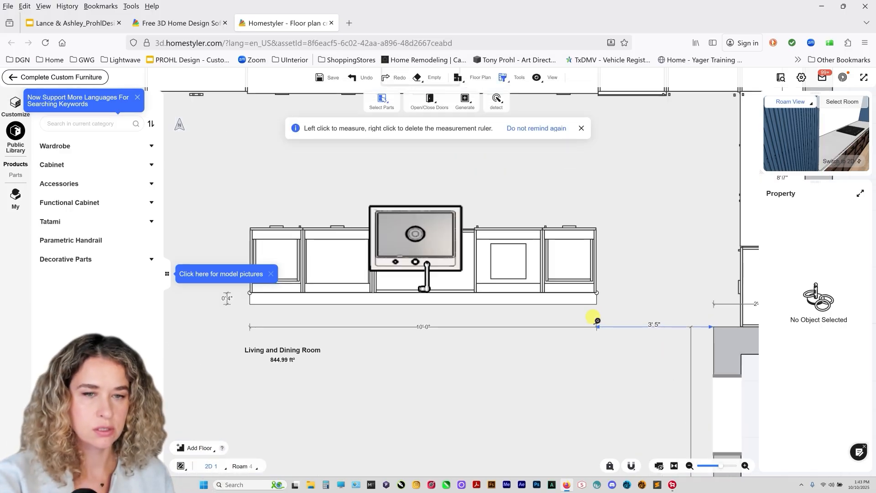
scroll(597, 319, down, 4)
key(Escape)
Resize the island sink to 2' 4" by 1' 8" and fit it inside the sink base cabinet.
click(523, 275)
scroll(523, 275, up, 6)
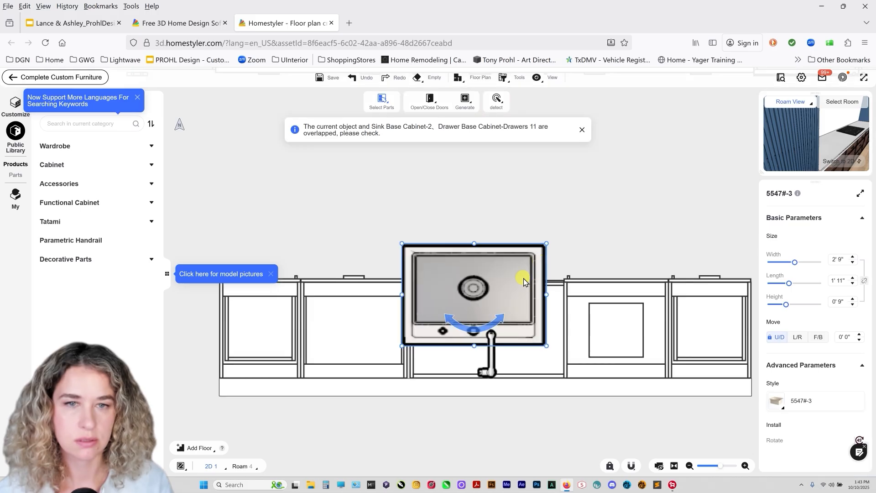
middle_drag(525, 257, 526, 268)
click(98, 78)
drag(454, 282, 466, 315)
drag(557, 290, 534, 316)
click(499, 298)
double_click(526, 302)
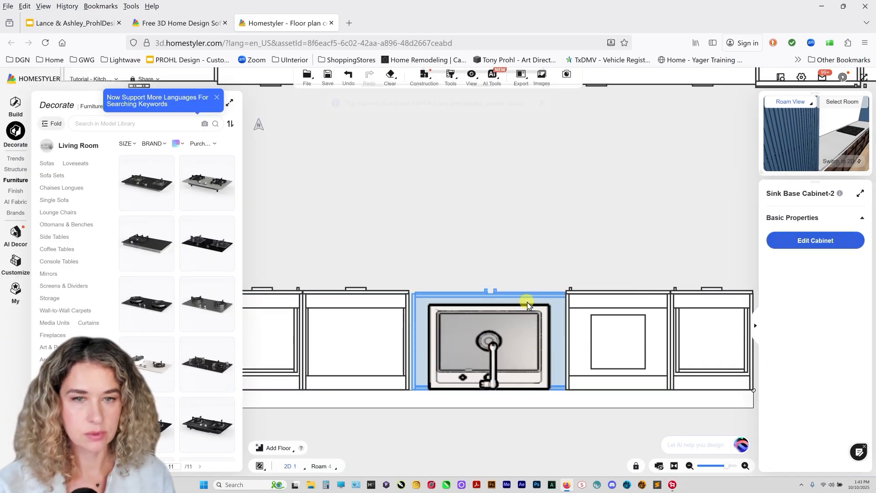
drag(488, 293, 490, 269)
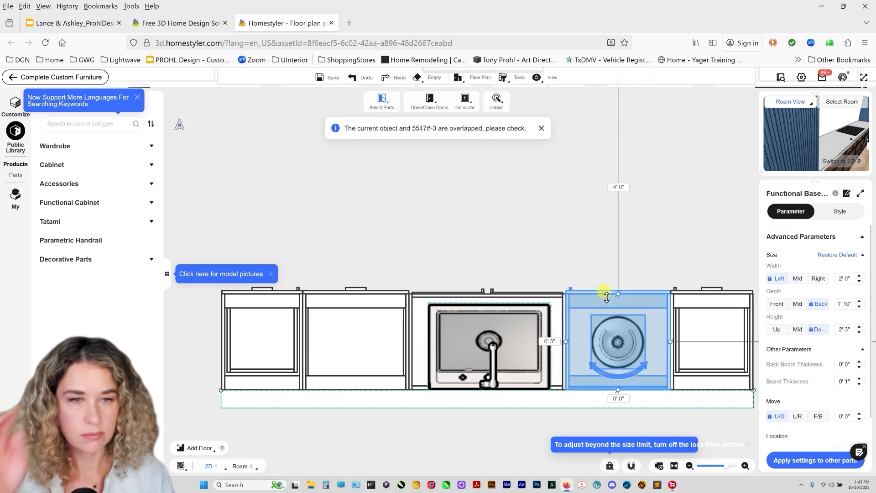
click(513, 333)
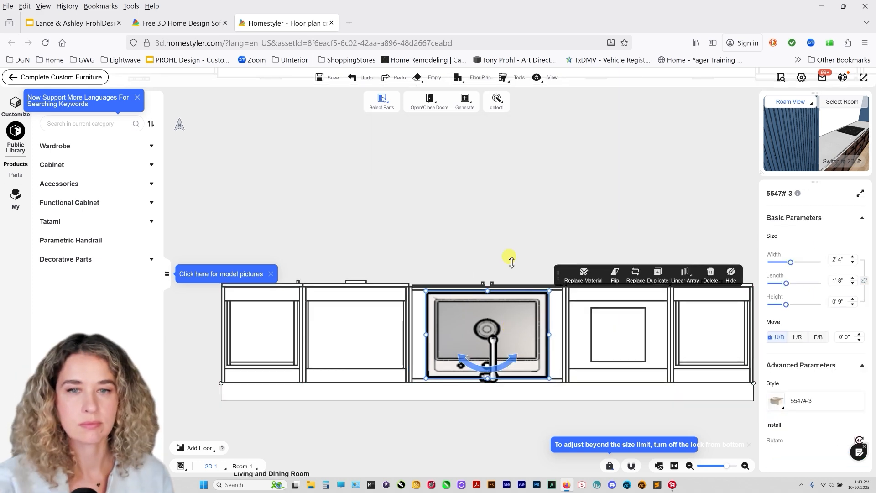
click(573, 166)
Start a new countertop and draw its rectangular outline over the island cabinets.
scroll(573, 165, down, 3)
mouse_move(464, 101)
click(471, 144)
mouse_move(553, 78)
click(559, 120)
scroll(441, 178, up, 3)
scroll(435, 180, up, 3)
click(353, 183)
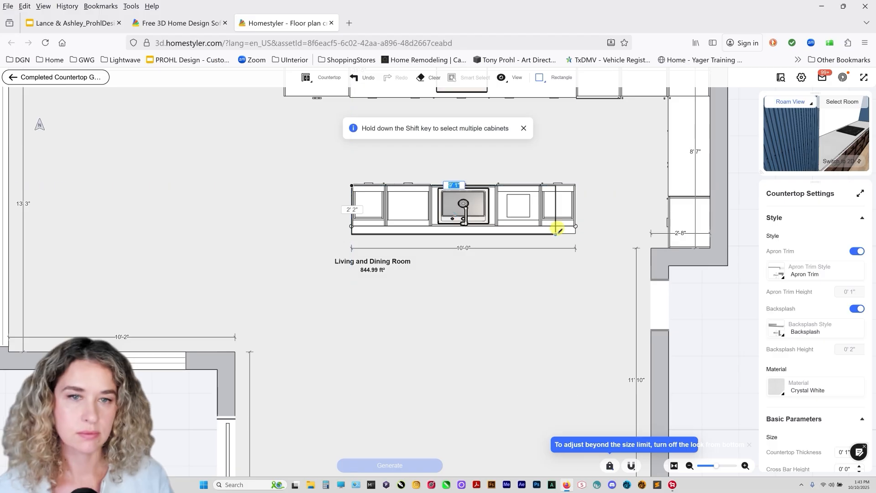
click(574, 227)
Extend the island countertop outline past the back panel and offset its front edge outward, making it 10' 0" by 4' 0".
scroll(444, 225, up, 3)
drag(444, 224, 368, 273)
click(360, 288)
click(385, 293)
scroll(444, 317, down, 3)
scroll(616, 304, up, 3)
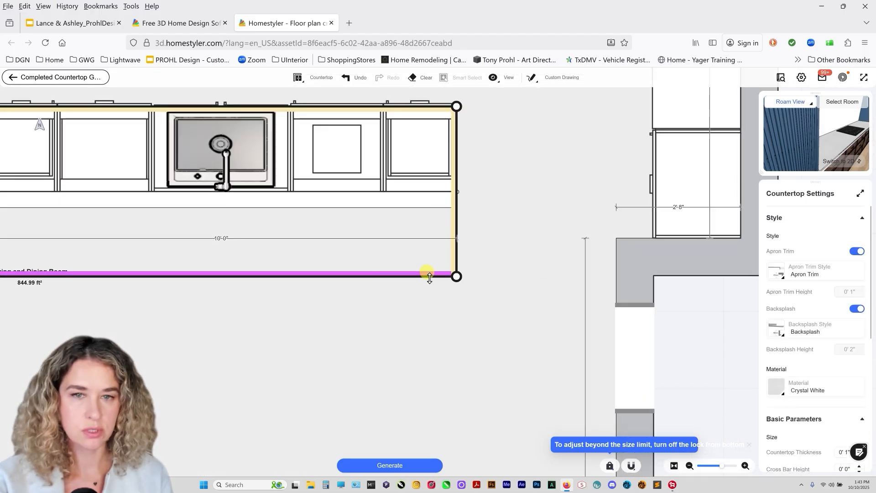
click(434, 282)
scroll(440, 294, down, 2)
click(263, 301)
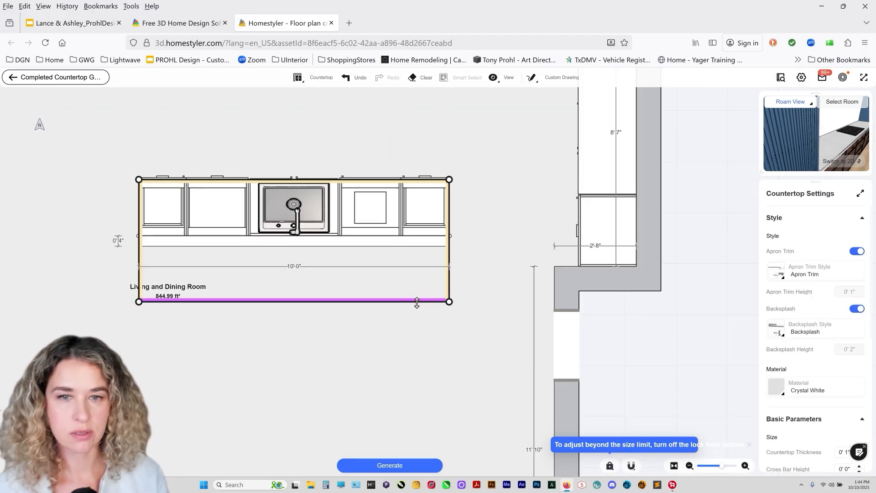
click(422, 178)
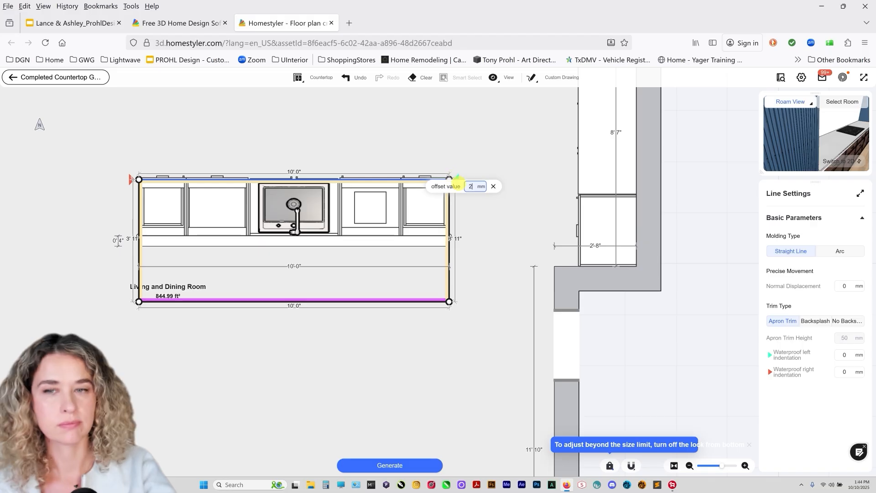
click(305, 301)
click(327, 178)
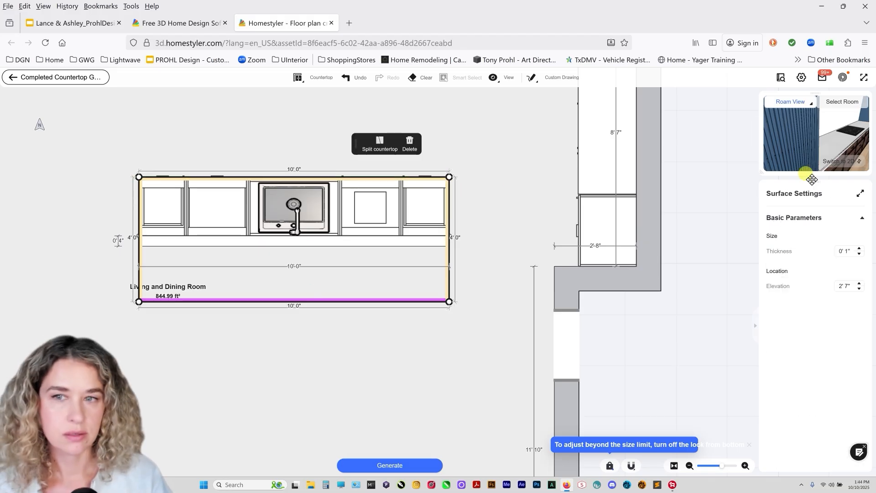
Add full-height waterfall panels to both ends of the island countertop in the 3D view and generate it.
click(861, 164)
click(614, 201)
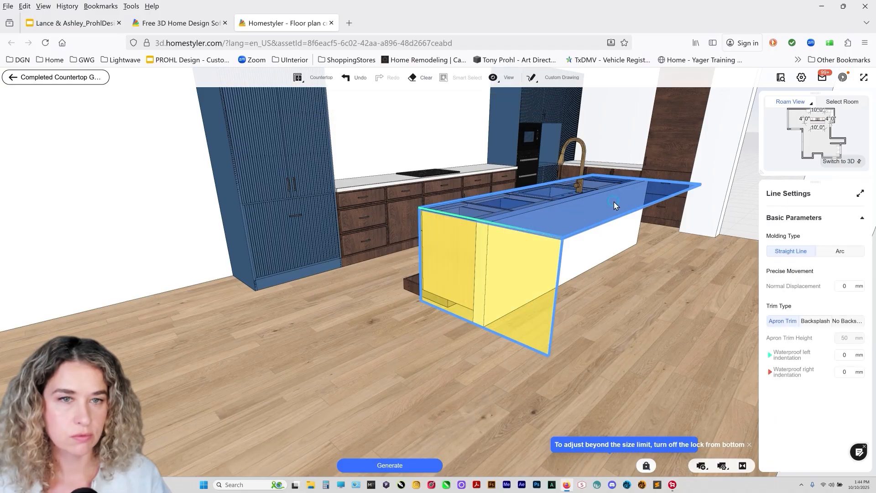
click(673, 181)
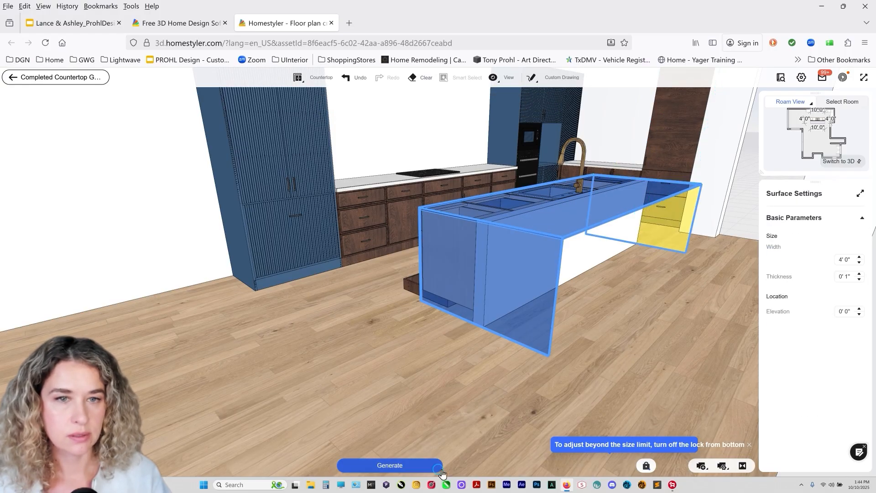
Reopen the island countertop settings, turn off the backsplash, and regenerate the countertop.
click(412, 279)
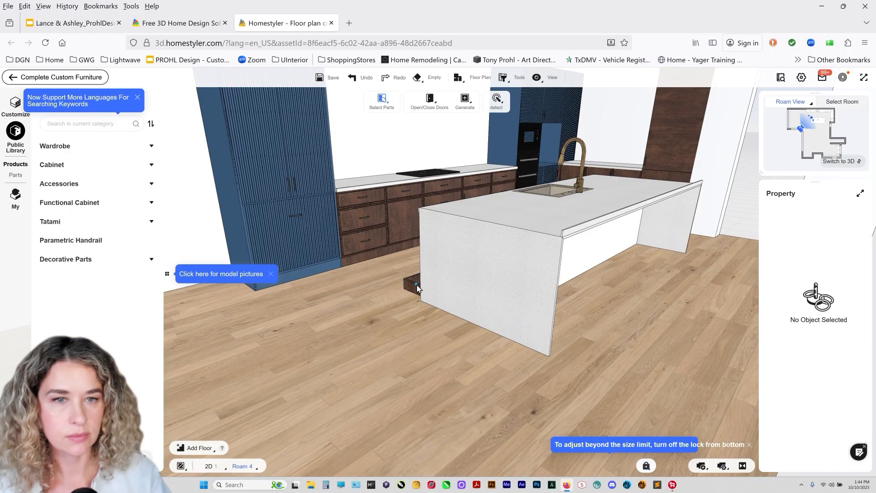
click(417, 285)
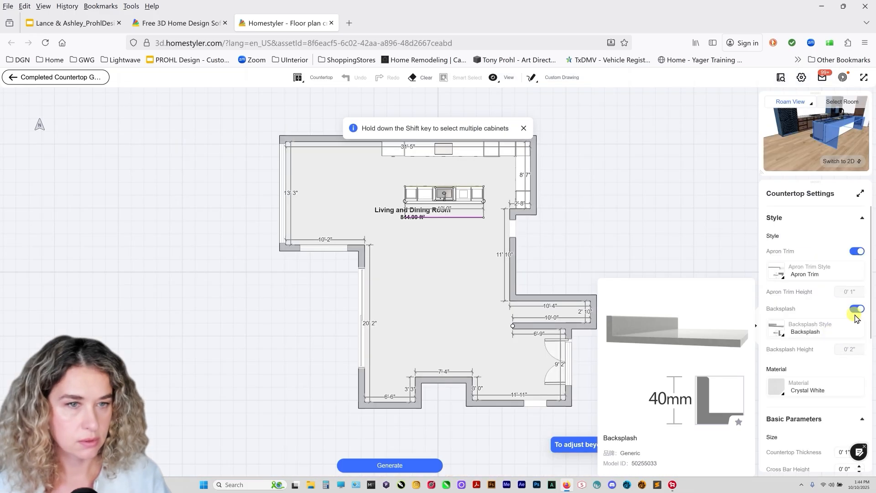
click(856, 311)
click(390, 465)
drag(348, 263, 344, 238)
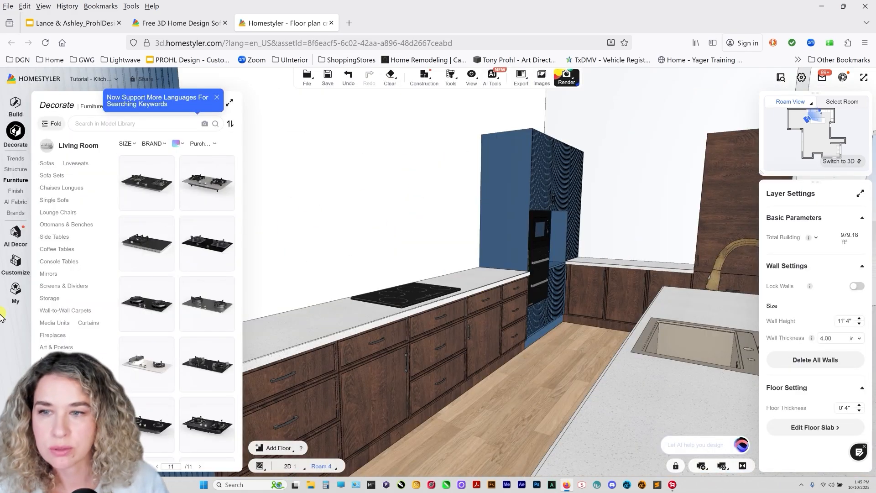
Search the favorite models for "box".
click(14, 302)
click(93, 121)
text(b)
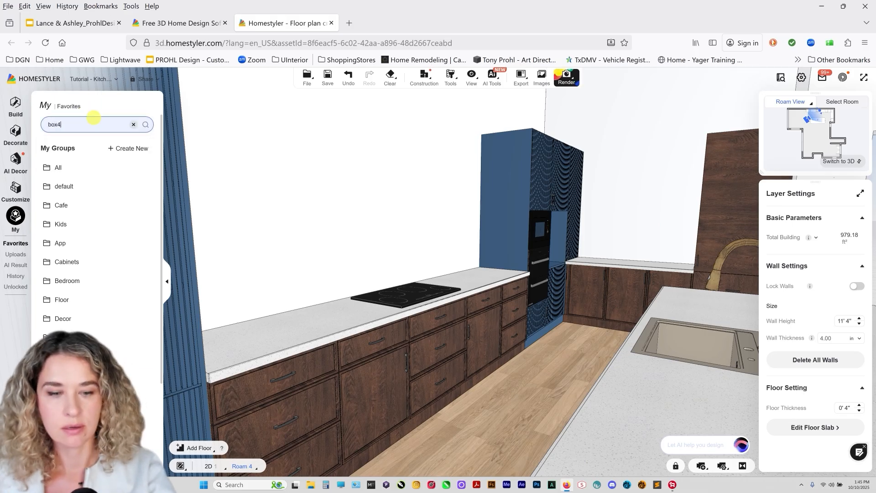
text(ox4)
key(BackSpace)
key(Return)
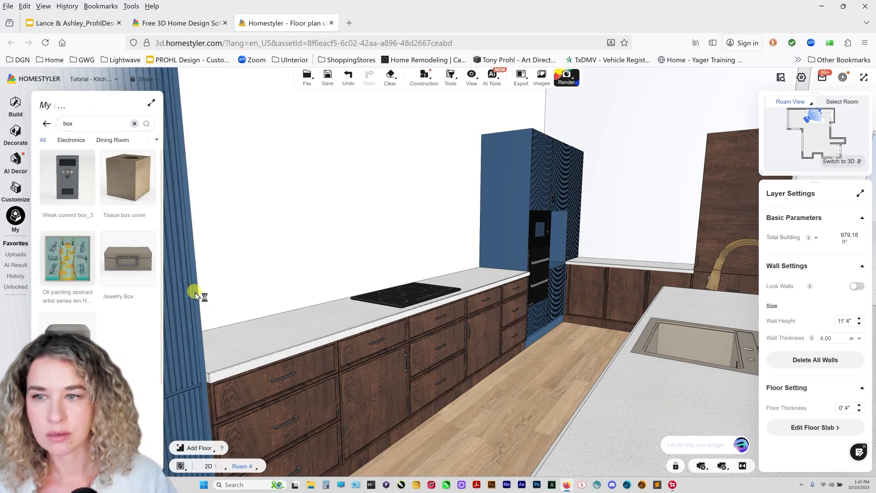
Search the uploaded 3D models for "box" and place the plain box on the wall above the electric stove.
click(17, 254)
click(68, 164)
text(box)
key(Return)
click(68, 270)
click(400, 205)
click(346, 203)
mouse_move(450, 79)
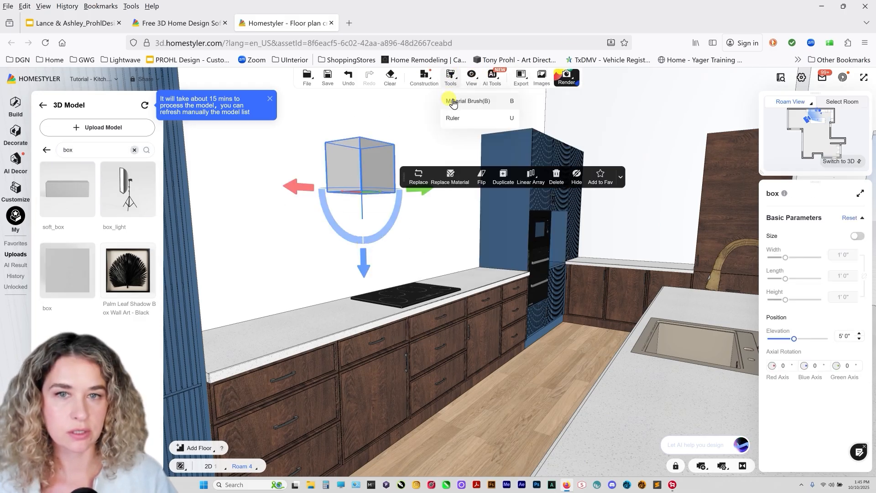
click(454, 101)
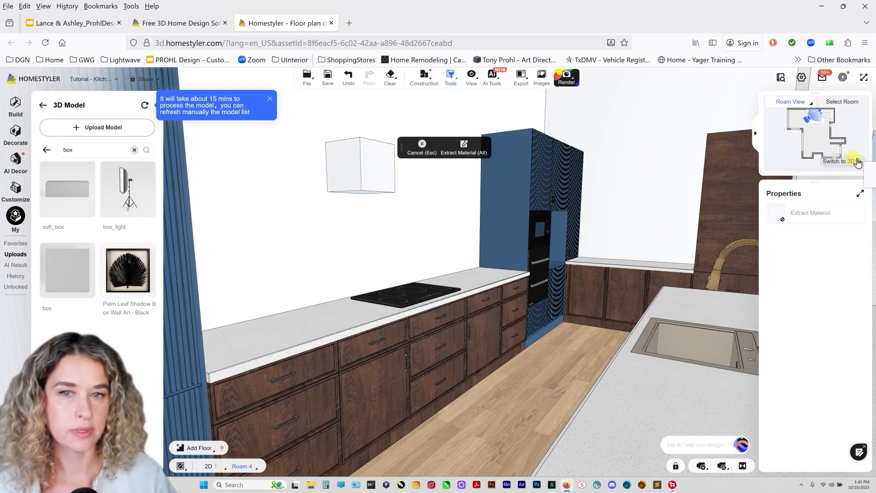
Enable sizing for the box and fit it over the stove at 3' 1" wide, 1' 5" long and 7' 0" high.
click(857, 161)
scroll(450, 152, up, 5)
click(419, 133)
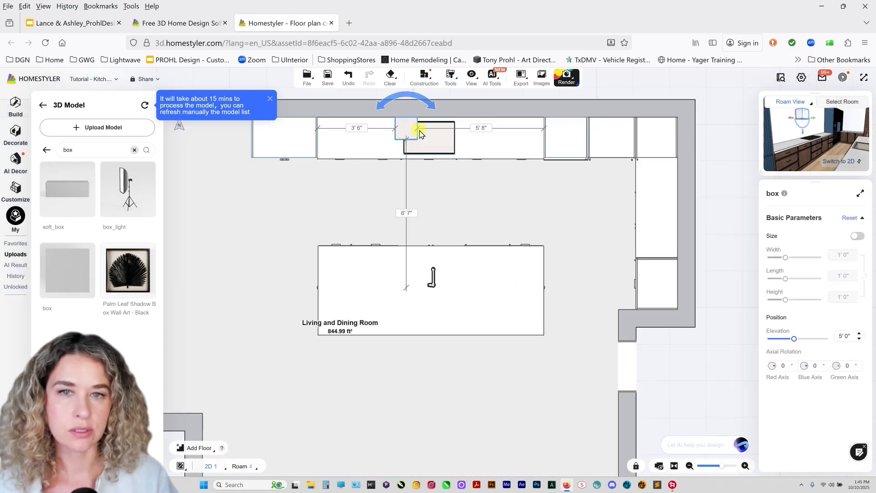
click(857, 236)
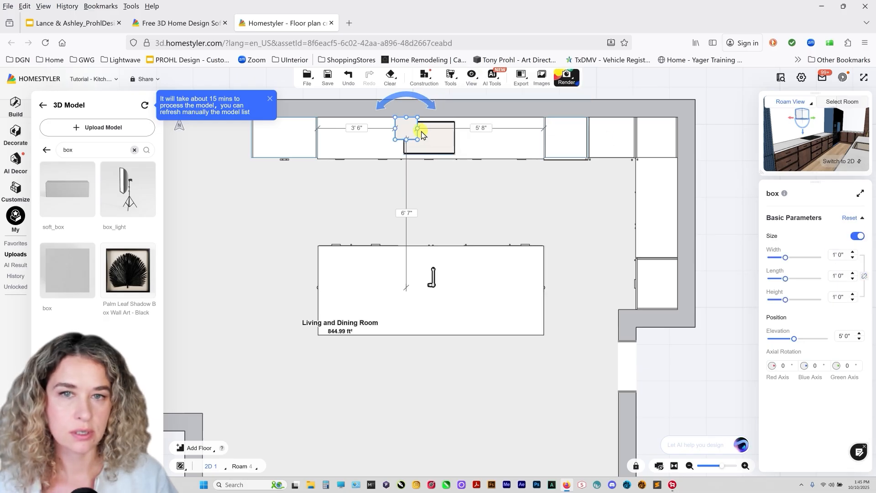
drag(422, 135, 469, 129)
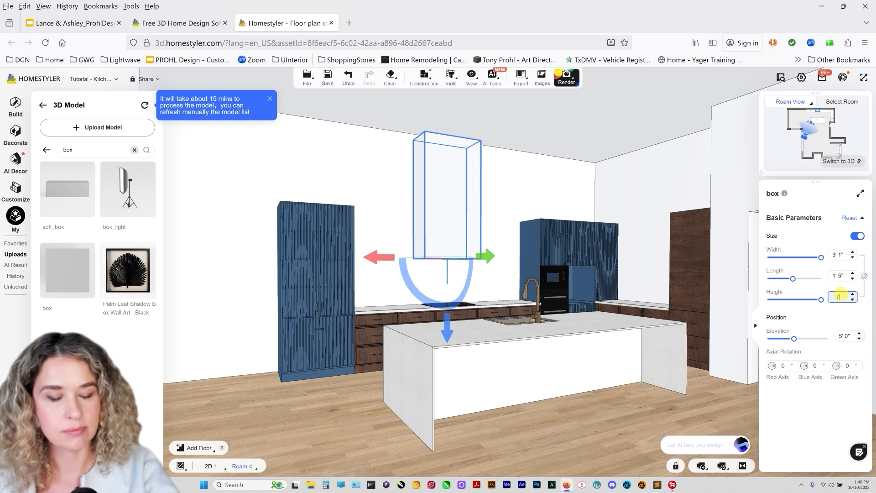
key(Return)
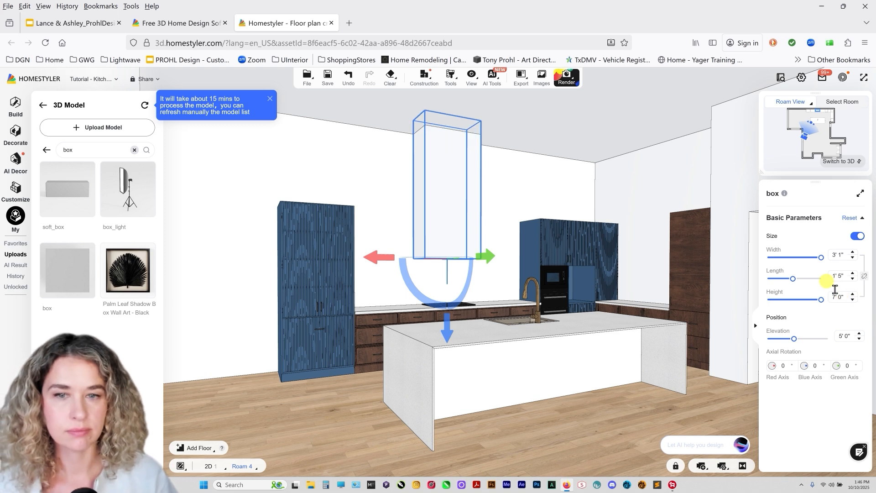
Turn on the baseboard for the kitchen wall behind the blue tall cabinets and the stove.
click(423, 398)
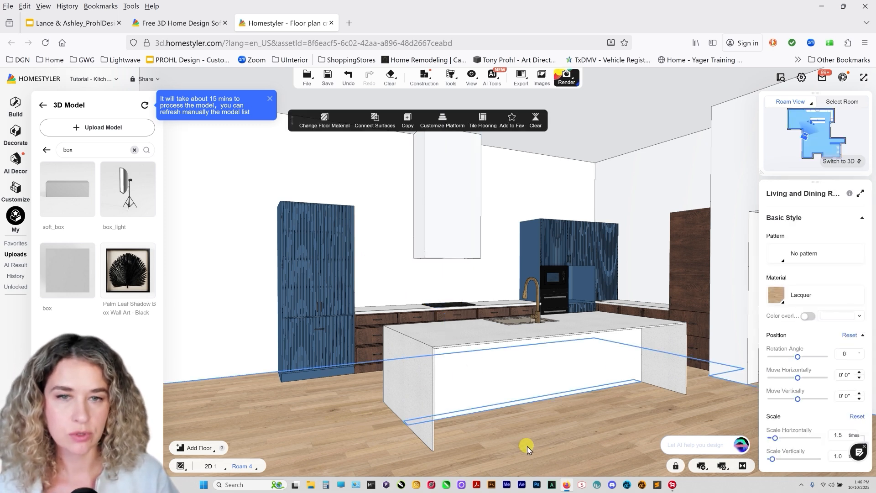
click(255, 354)
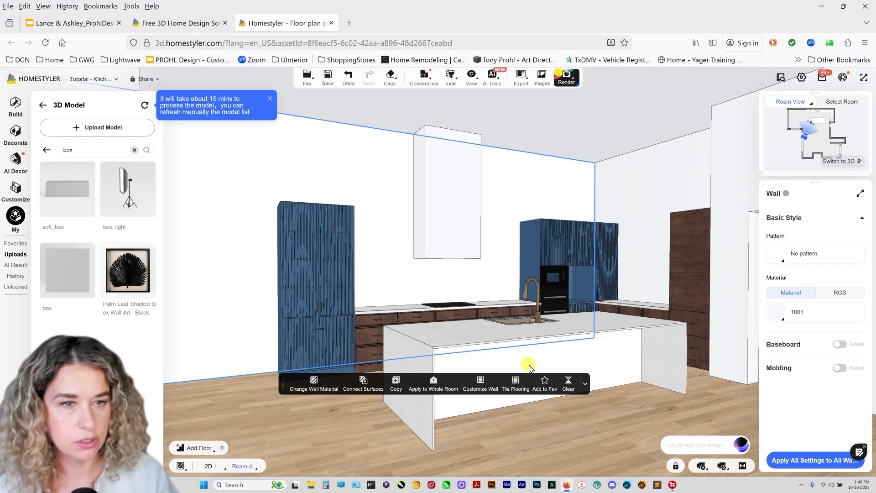
click(840, 344)
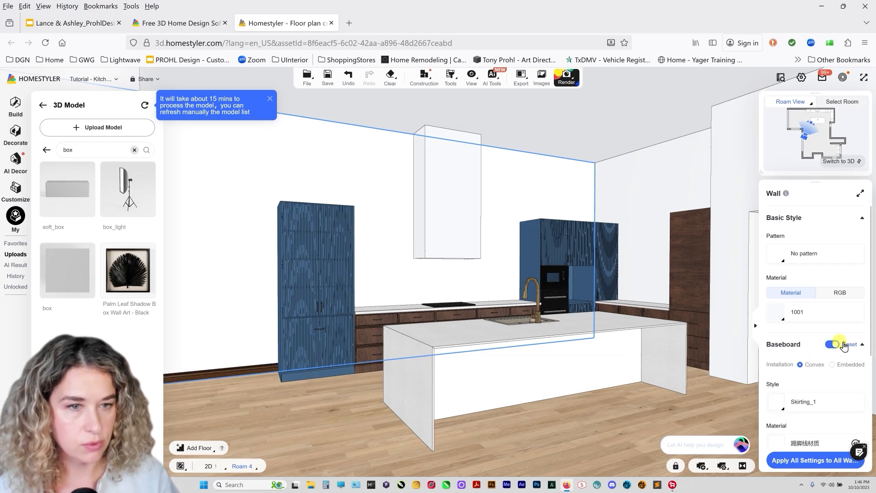
Change the wall baseboard to the plain white style and apply it to the current room.
click(778, 401)
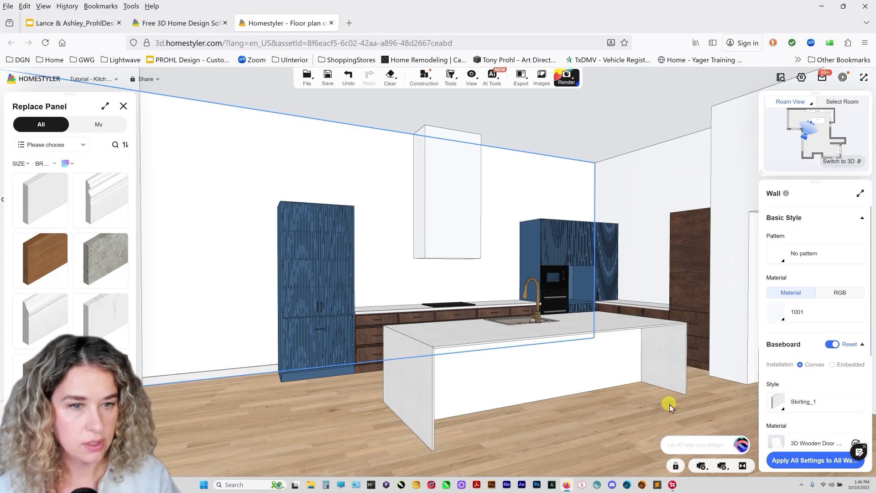
scroll(824, 383, down, 3)
click(821, 393)
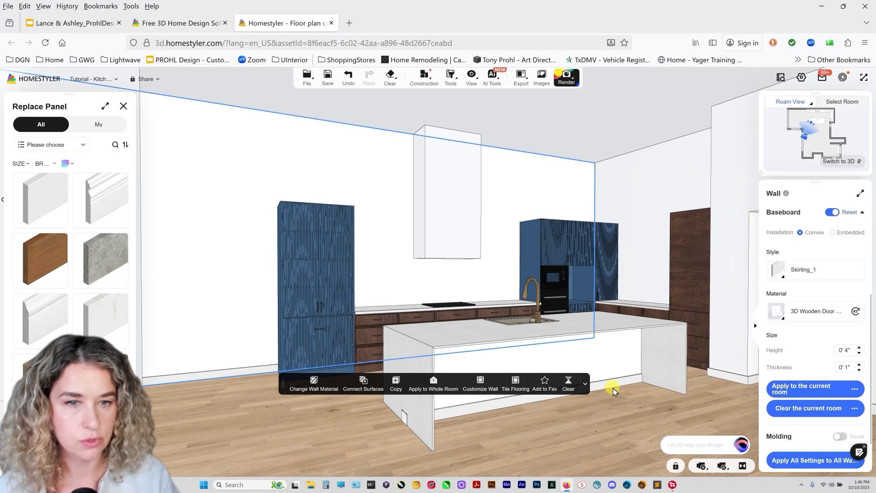
click(628, 416)
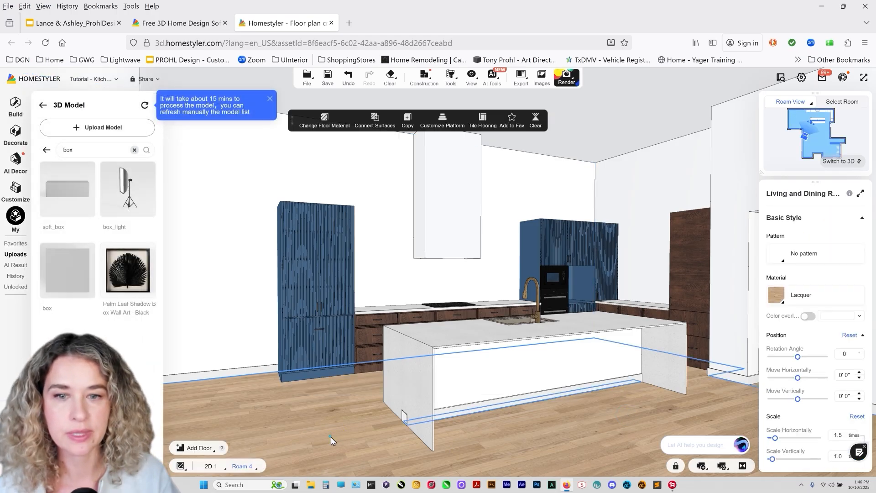
Change the kitchen island countertop's material to the speckled terrazzo-look quartz from the model library.
scroll(330, 437, up, 2)
click(420, 422)
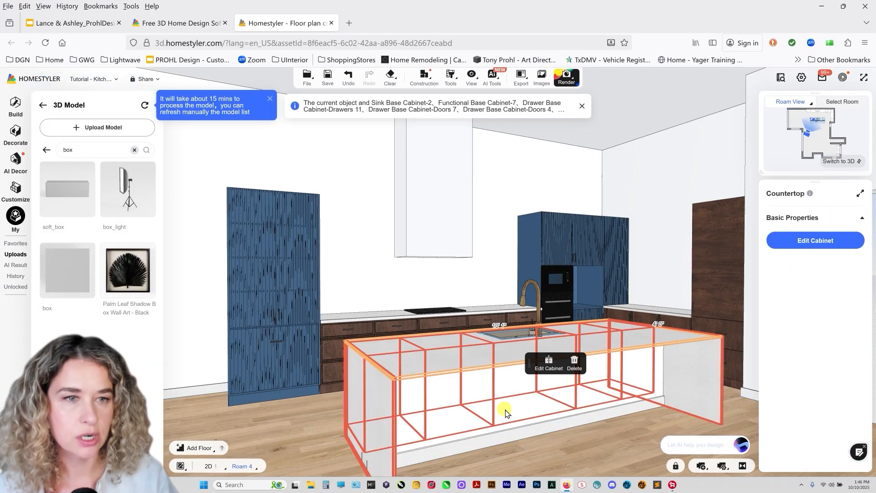
click(803, 239)
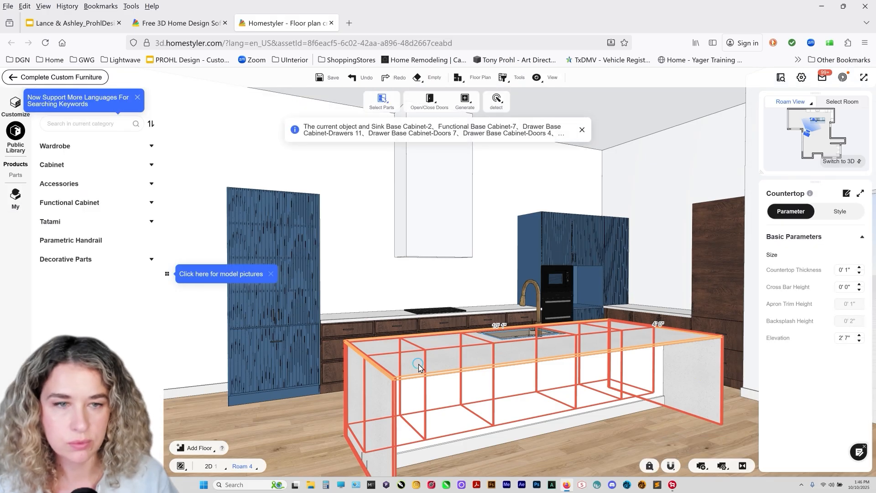
click(840, 211)
click(776, 259)
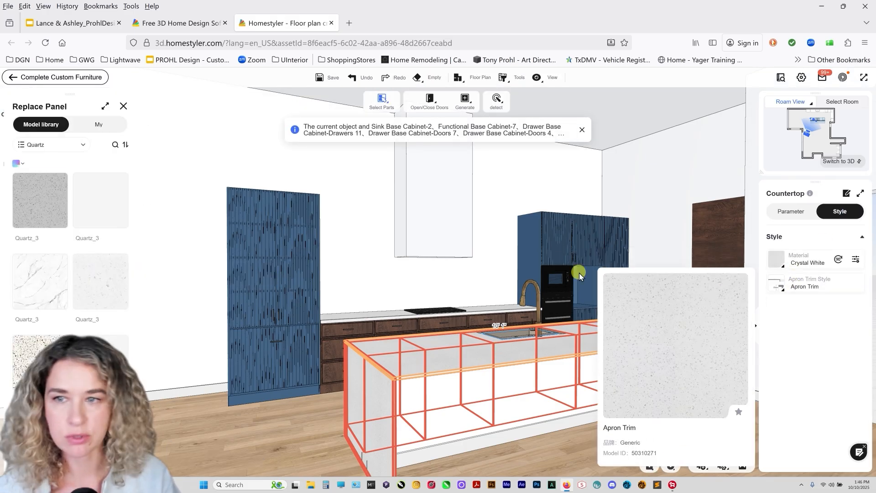
click(88, 145)
click(40, 362)
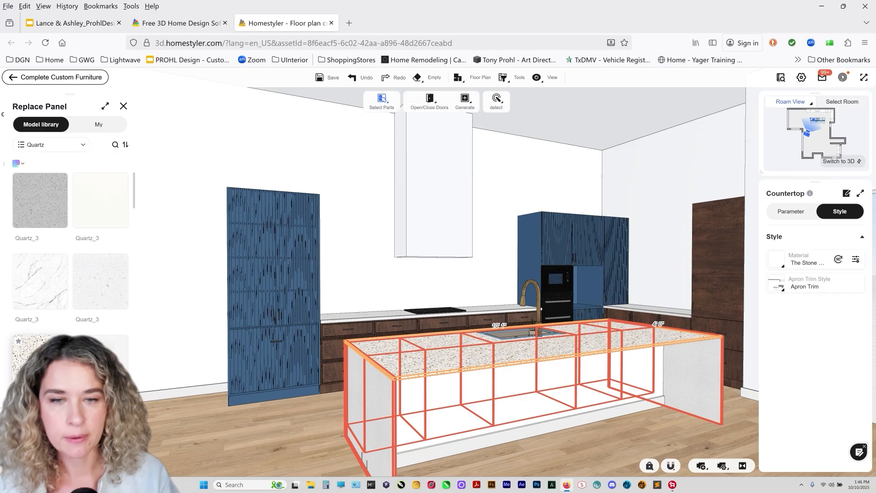
Copy the island top's speckled material onto the waterfall sides and the perimeter countertops with the Material Brush.
mouse_move(499, 83)
click(513, 99)
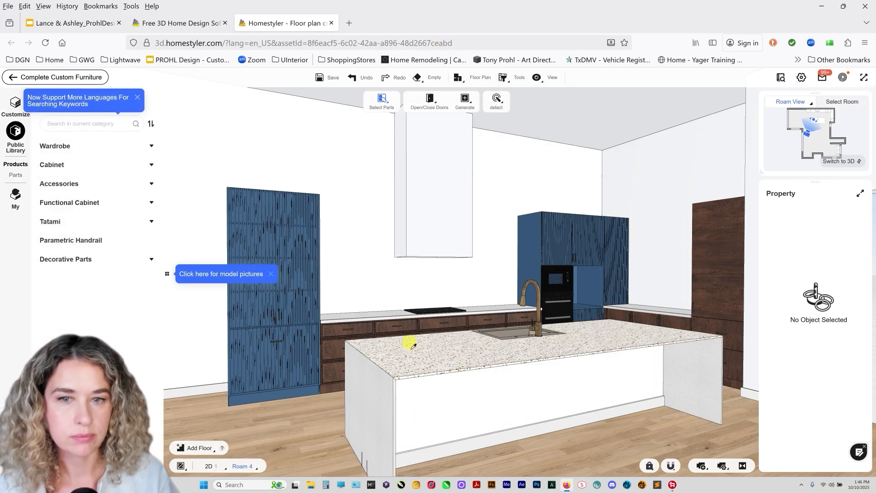
click(688, 353)
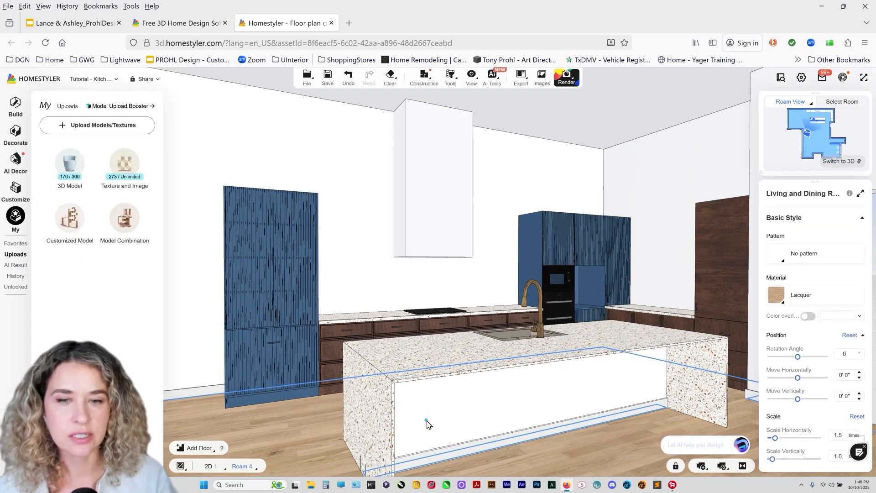
Apply the uploaded Starry Night Navy Blue texture to the wall forming the island's front panel.
click(430, 418)
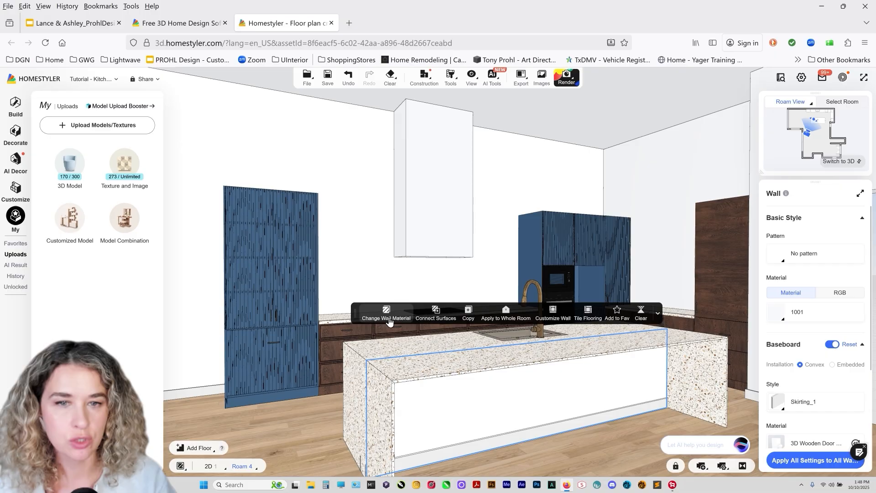
click(386, 313)
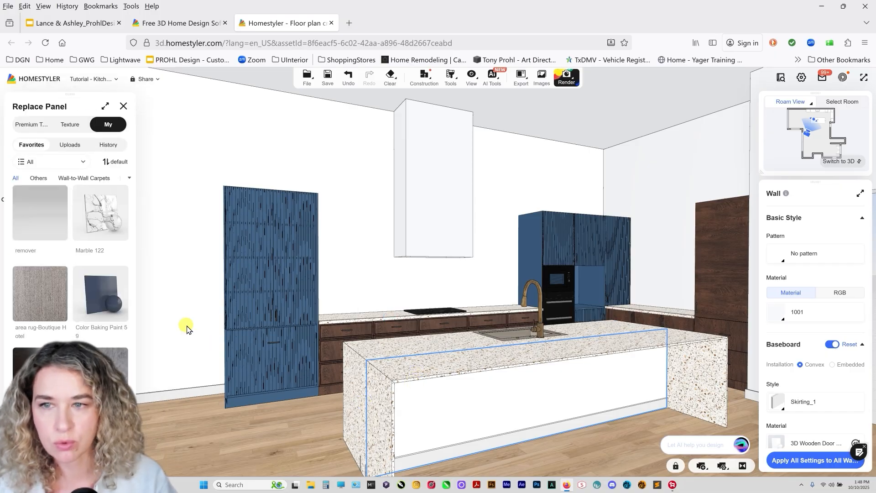
click(70, 145)
click(51, 162)
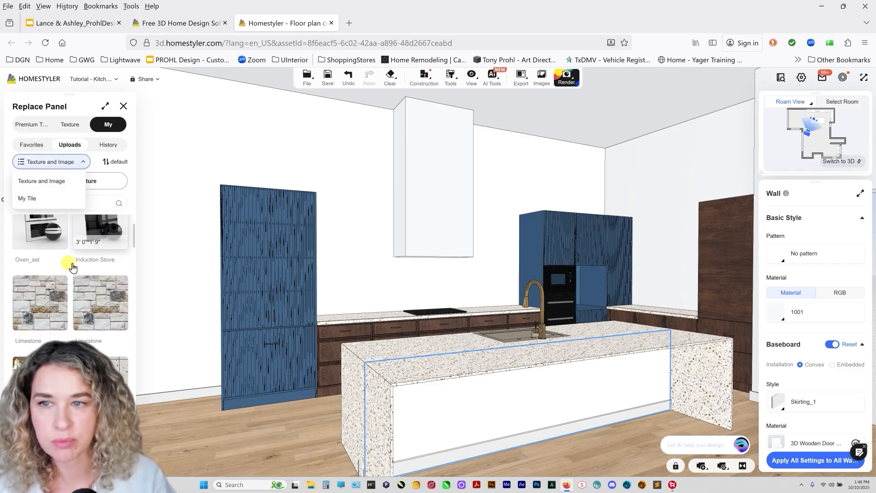
click(100, 323)
scroll(101, 323, down, 5)
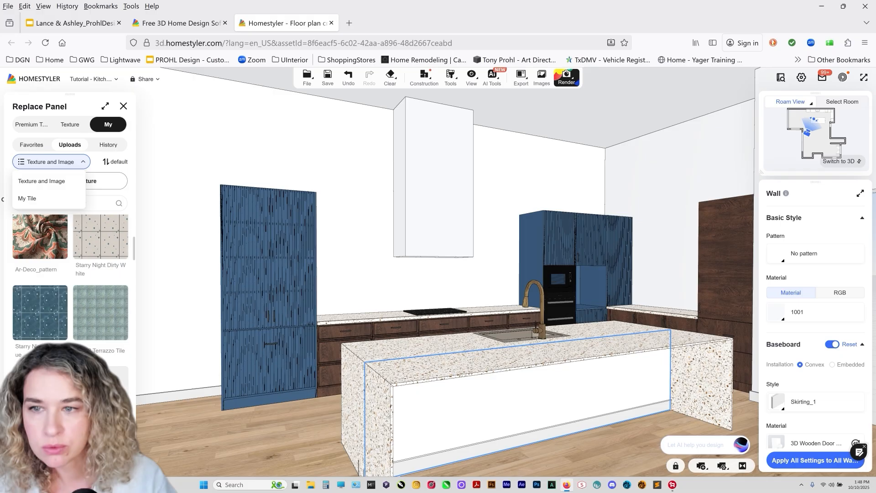
Switch to the Google Slides presentation to check the tiles on the Mood Board slide, and return to the Homestyler floor plan.
click(91, 23)
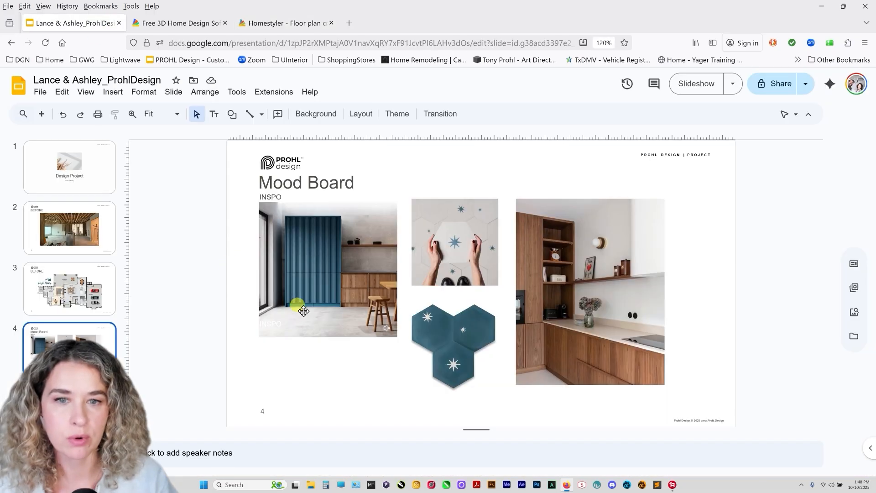
click(167, 25)
click(260, 24)
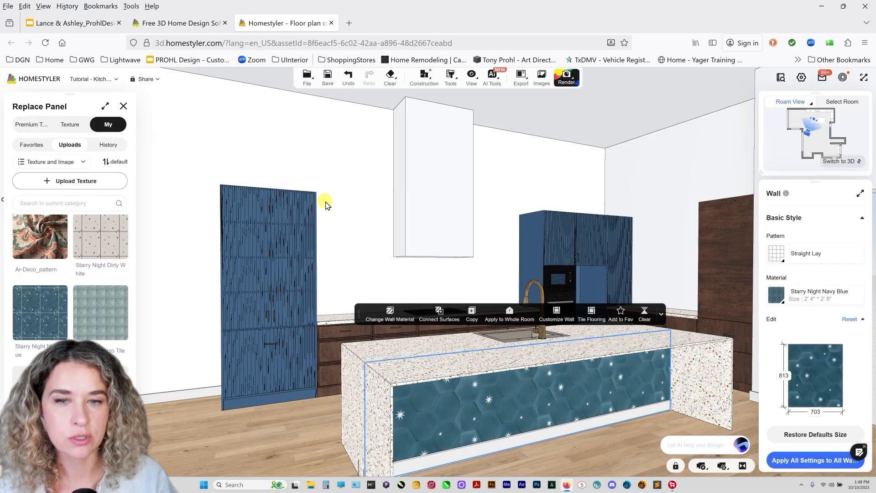
Customize the wall behind the cooktop by outlining a rectangular backsplash about 18' 5" wide and 5' 8" high from the floor.
click(350, 279)
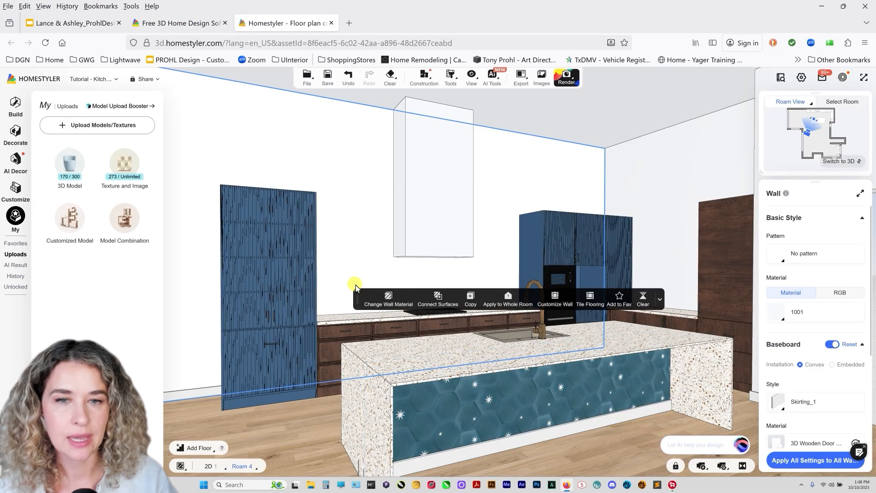
click(337, 263)
click(542, 288)
click(400, 100)
click(413, 273)
Set the backsplash area's height on the cooktop wall to 5' and complete the wall customization.
click(437, 271)
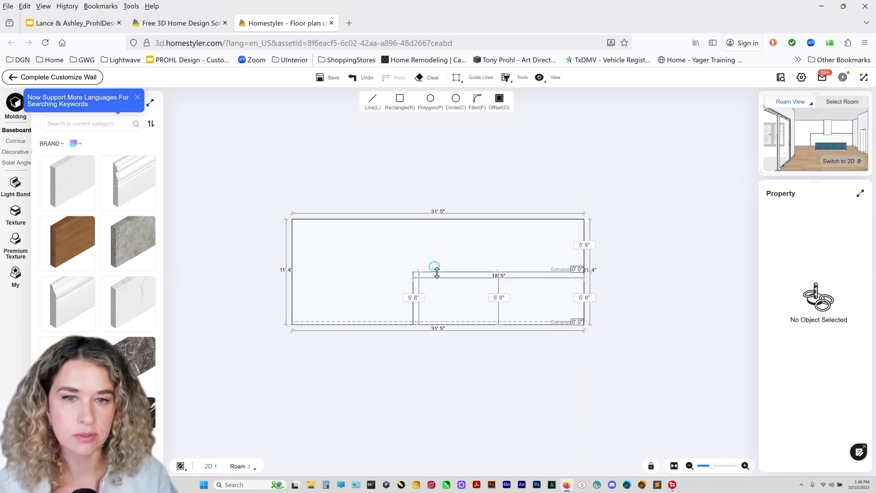
click(500, 297)
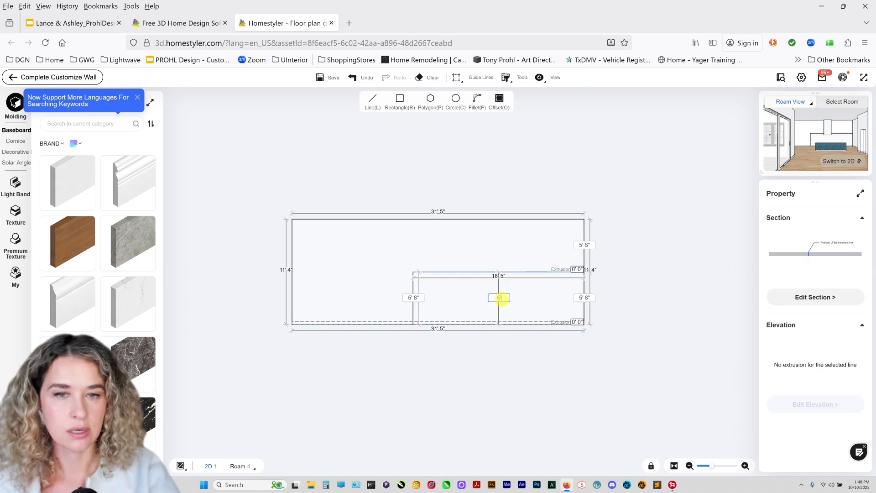
text(5)
key(Return)
click(454, 305)
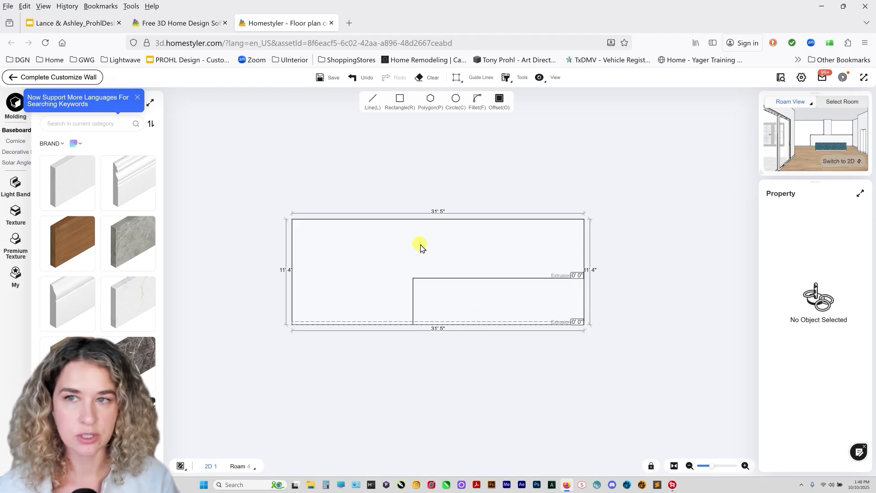
click(73, 77)
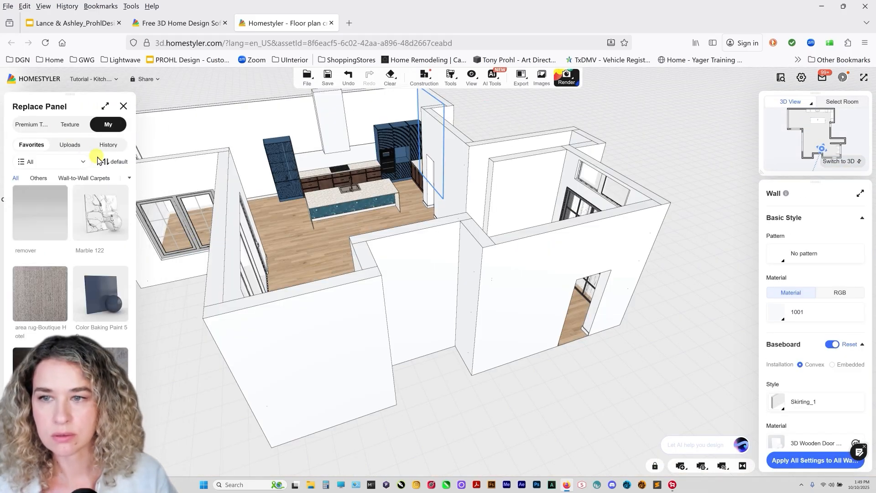
Apply the uploaded Starry Night Dirty White texture to the kitchen's side wall beside the oven cabinets.
scroll(70, 274, down, 8)
click(69, 145)
click(50, 162)
scroll(71, 283, down, 1)
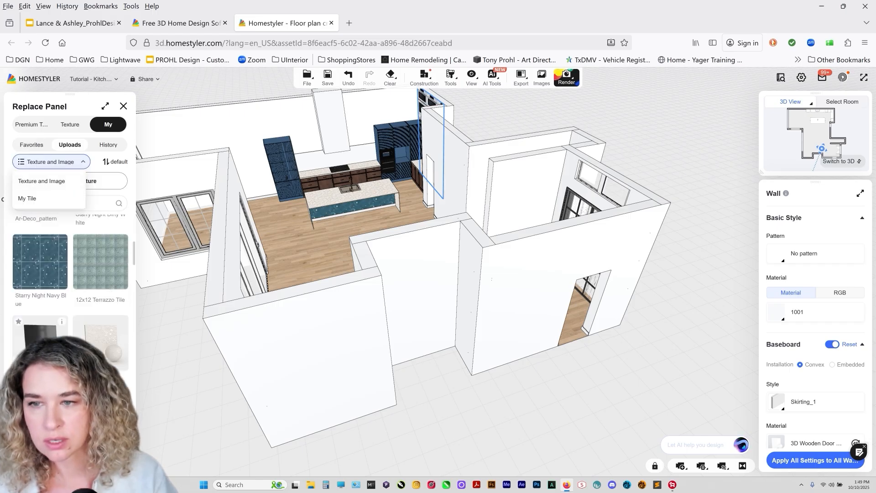
scroll(92, 282, up, 2)
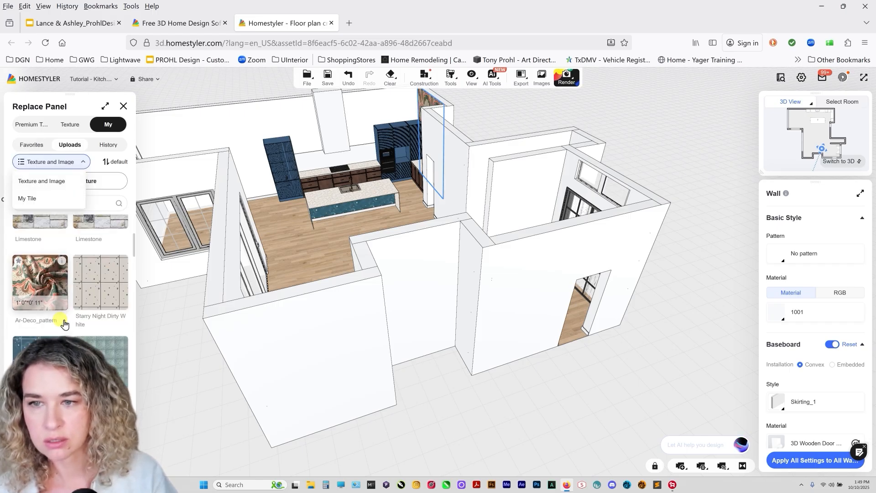
click(94, 283)
Copy the Starry Night Dirty White tile from the side wall onto the backsplash behind the cooktop with the Material Brush.
drag(262, 237, 332, 231)
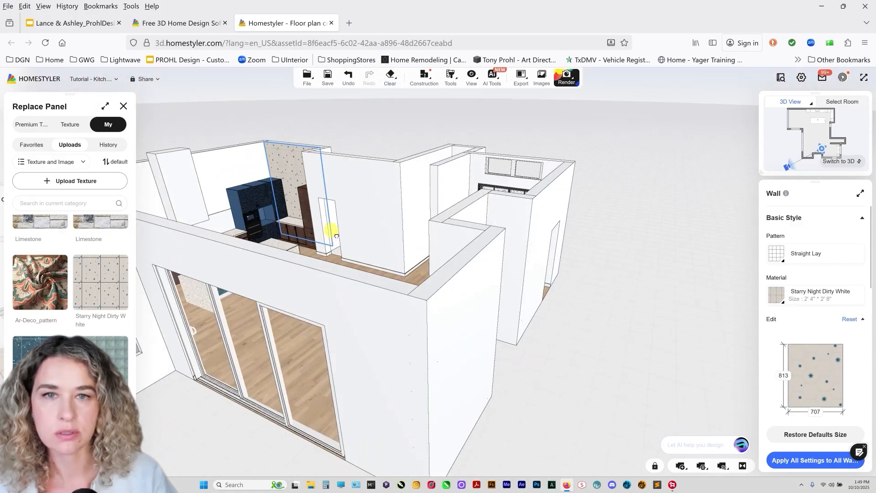
mouse_move(451, 82)
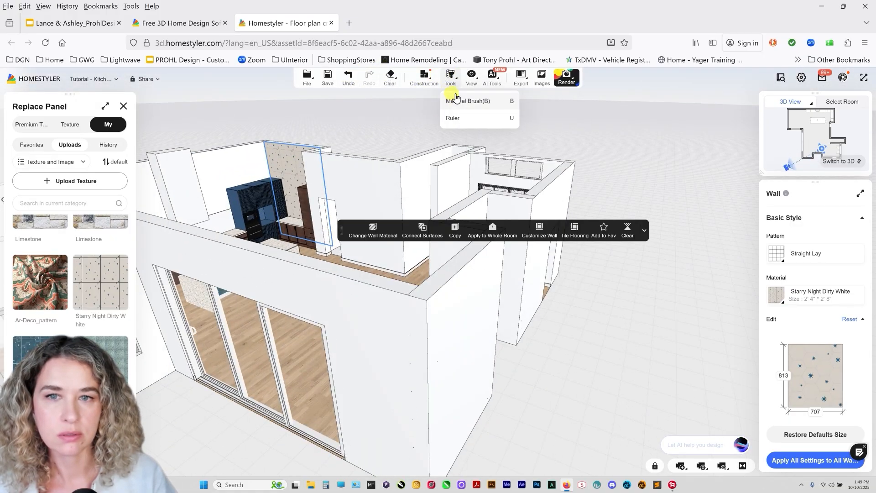
click(455, 100)
click(298, 162)
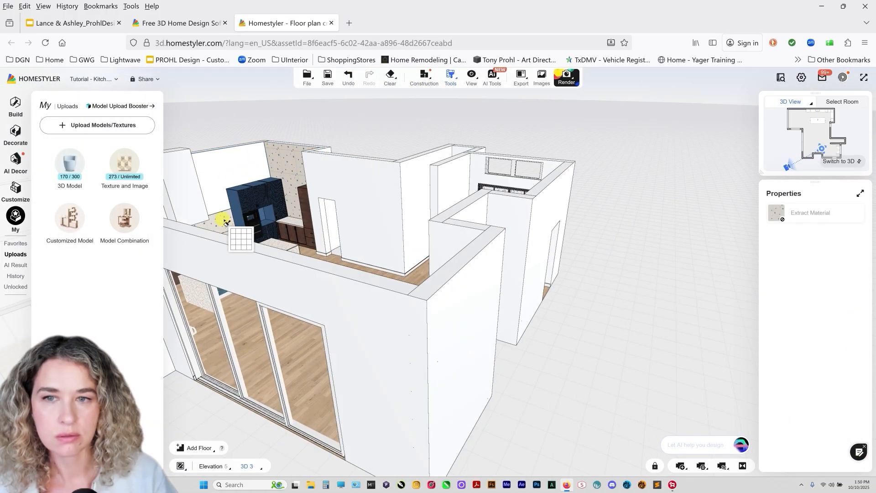
Set the tile crevice width of the Starry Night Dirty White wall tile to 0 mm.
mouse_move(274, 235)
mouse_down()
mouse_move(250, 319)
mouse_move(348, 333)
mouse_up()
drag(415, 333, 333, 215)
click(338, 267)
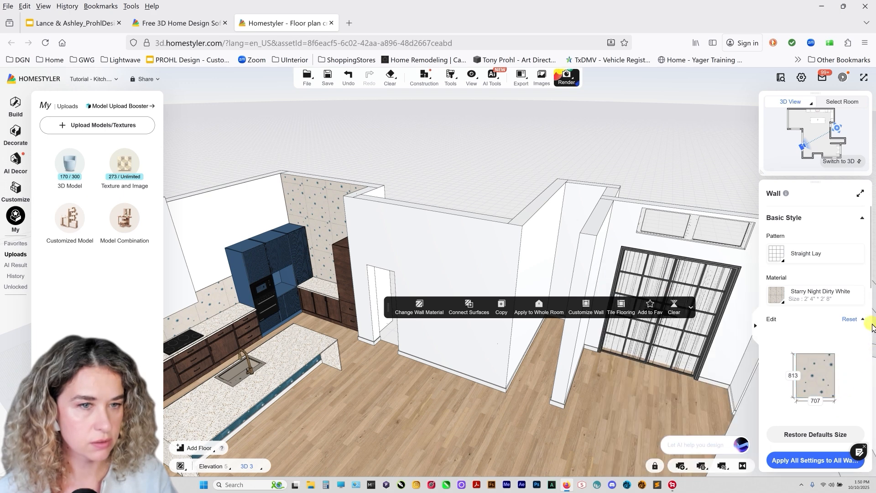
drag(872, 241, 871, 279)
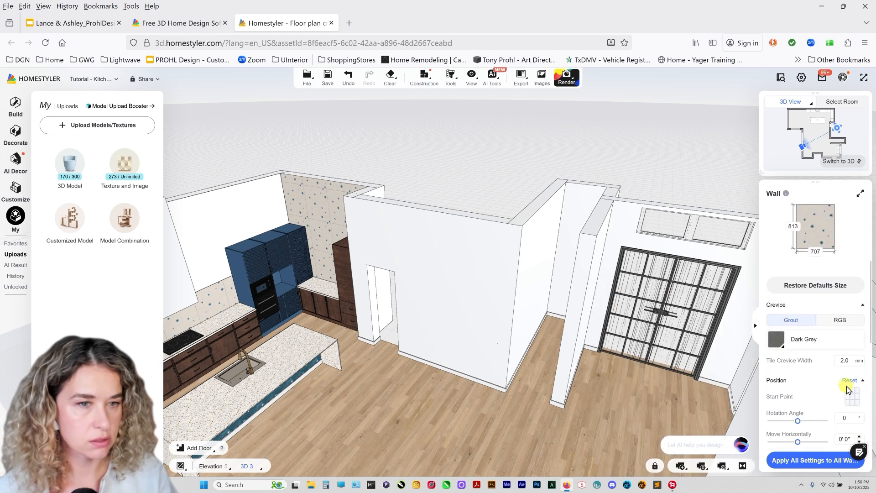
click(853, 363)
key(Return)
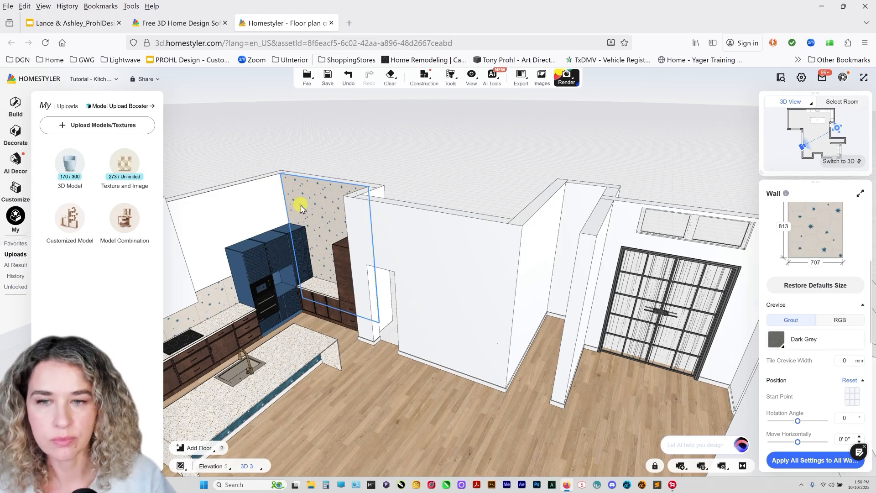
Customize the tiled side wall by drawing a rectangle 8' 7" wide and about 7' 1" high across its upper part.
click(340, 217)
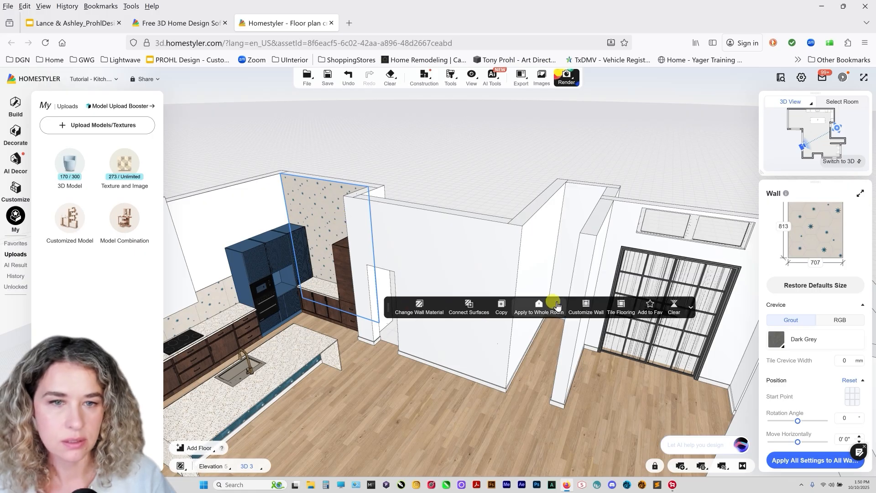
click(587, 305)
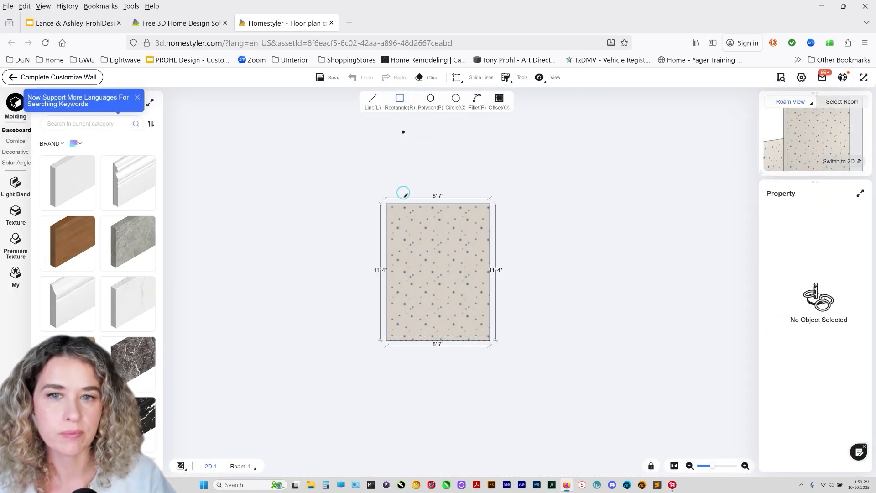
click(394, 113)
click(386, 204)
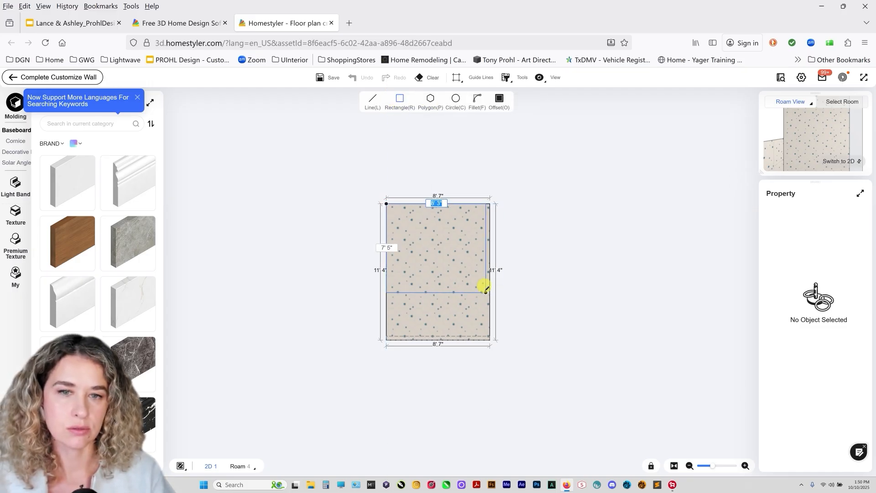
click(490, 288)
Set the height of the side wall's lower tiled area to 5' and complete the wall customization.
click(460, 290)
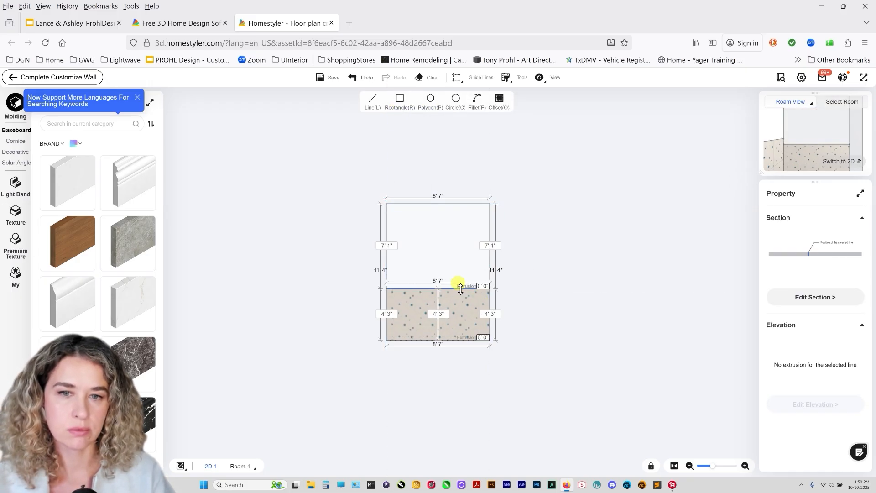
click(442, 313)
text(5)
key(Return)
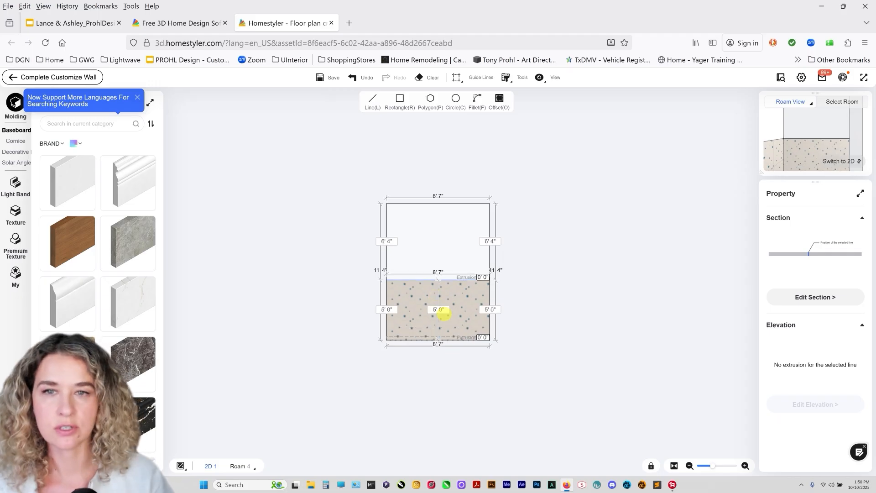
click(34, 77)
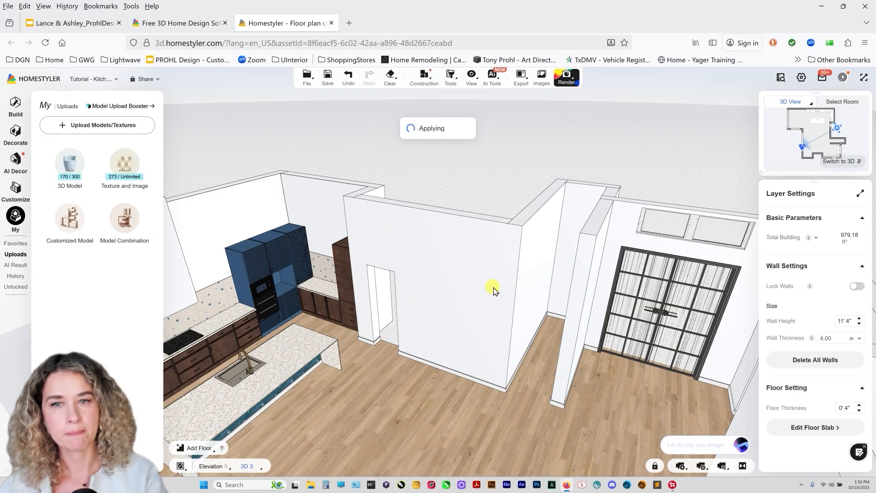
drag(434, 380, 305, 269)
scroll(293, 269, up, 5)
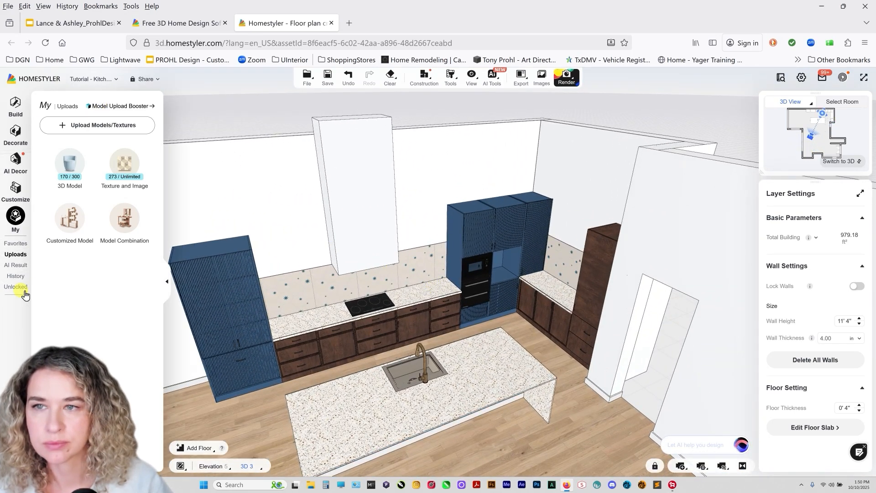
Search the favorites in the model library for a shelf.
click(13, 107)
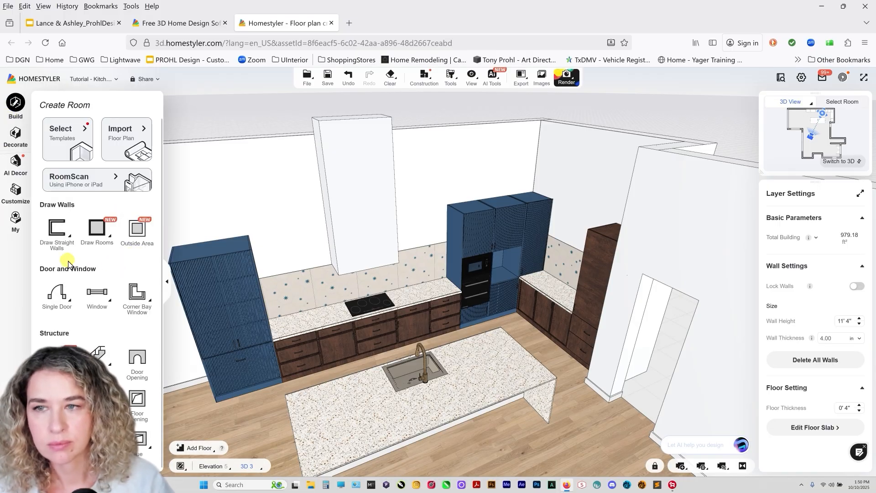
click(16, 146)
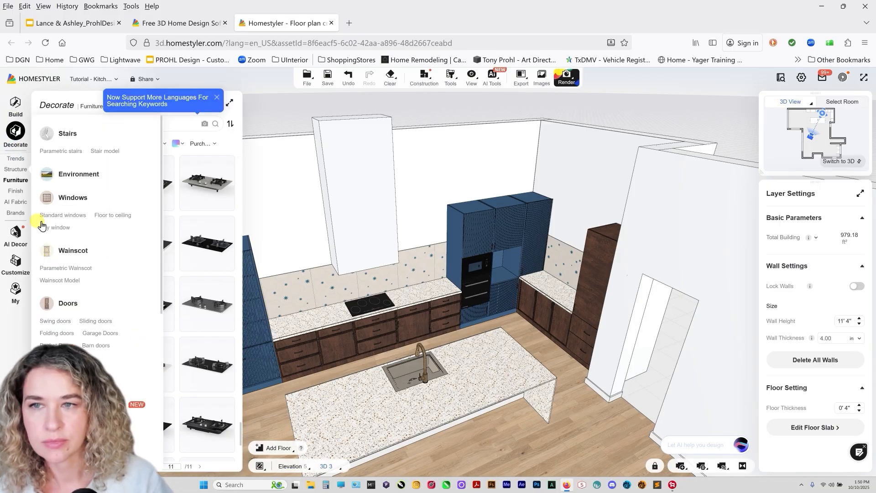
mouse_move(12, 194)
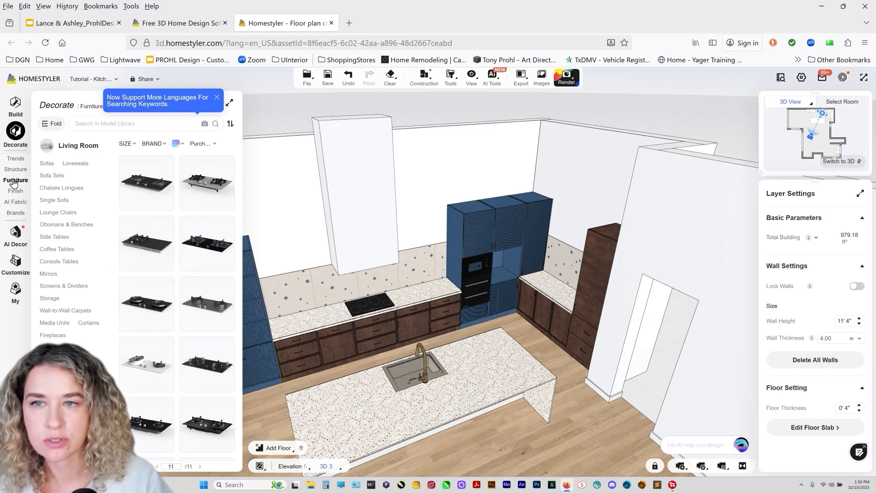
click(137, 124)
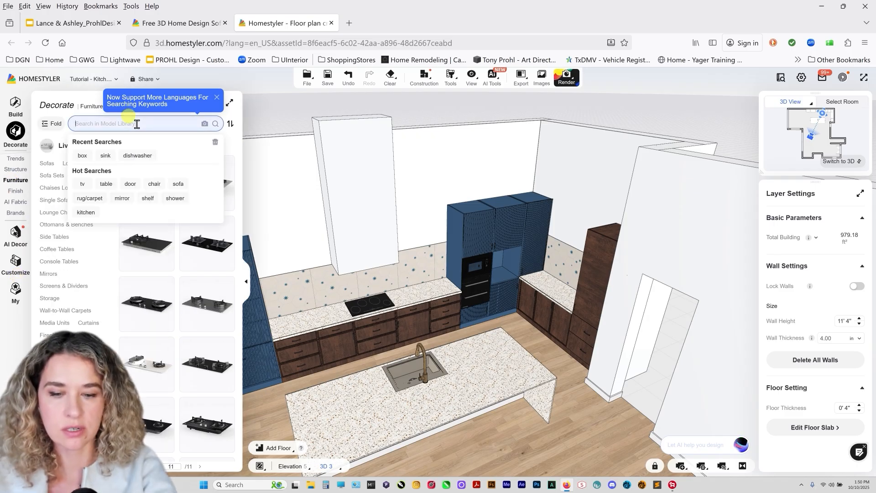
click(148, 198)
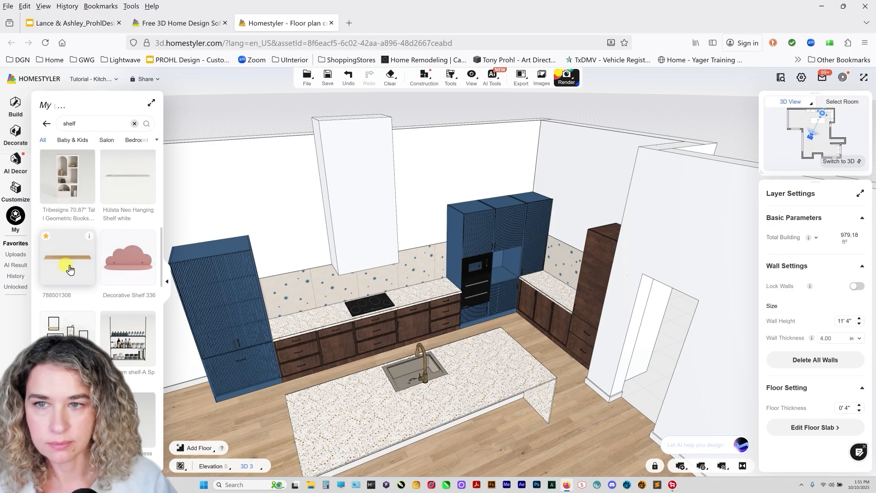
Place the Hülsta Neo Hanging Shelf white on the wall between the blue fridge-side tall cabinet and the hood, with elevation 5'.
drag(114, 199, 296, 267)
click(275, 284)
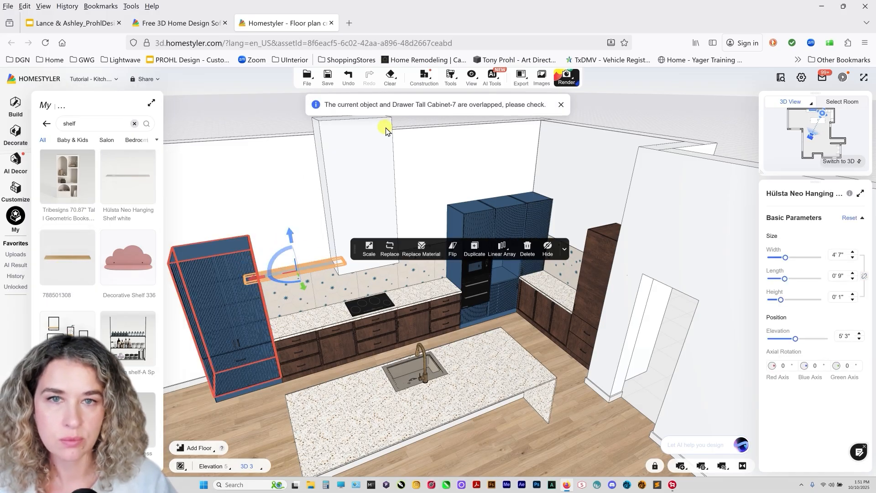
click(848, 334)
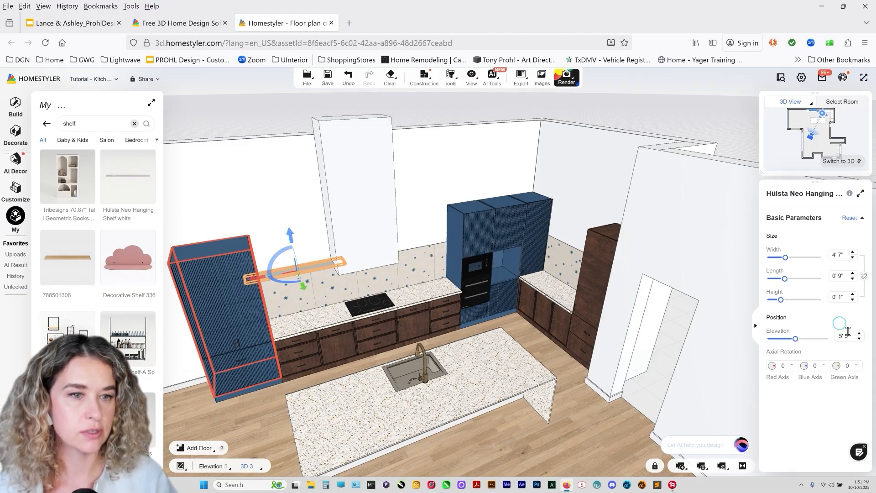
text(5)
key(Return)
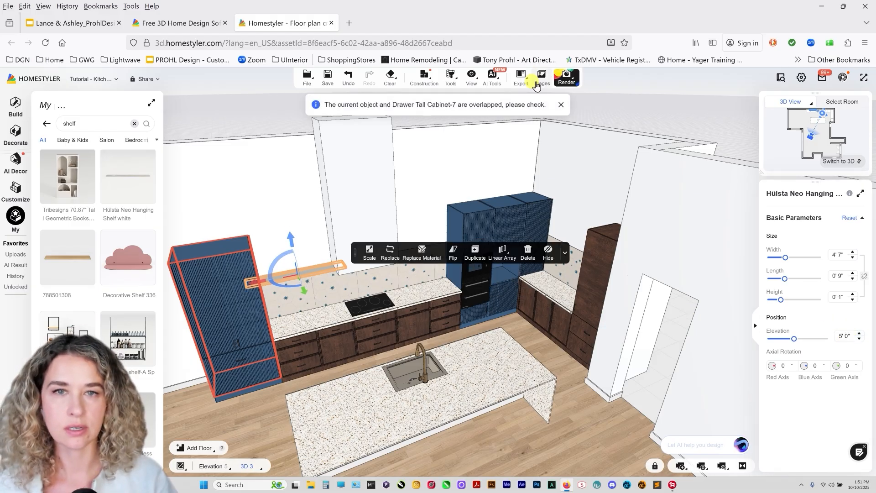
Copy the dark wood material from the base cabinets onto the hanging shelf with the Material Brush.
click(454, 102)
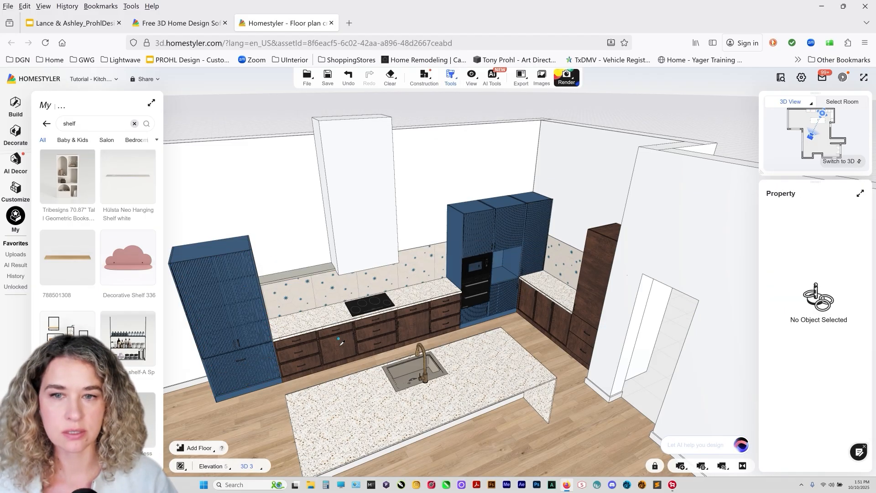
click(313, 343)
click(305, 272)
key(Escape)
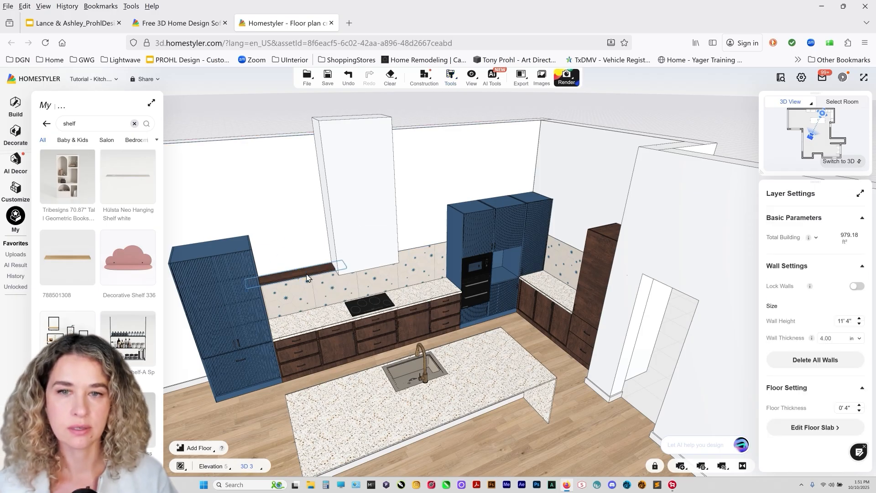
Duplicate the wood shelf at 5' elevation onto the wall between hood and oven cabinet and onto the tiled side wall.
click(306, 274)
click(475, 255)
click(860, 338)
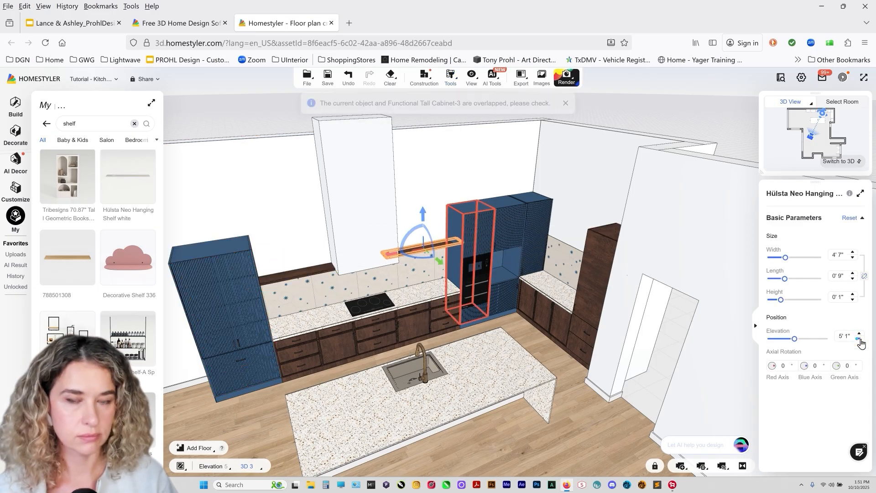
click(859, 338)
click(593, 227)
click(580, 242)
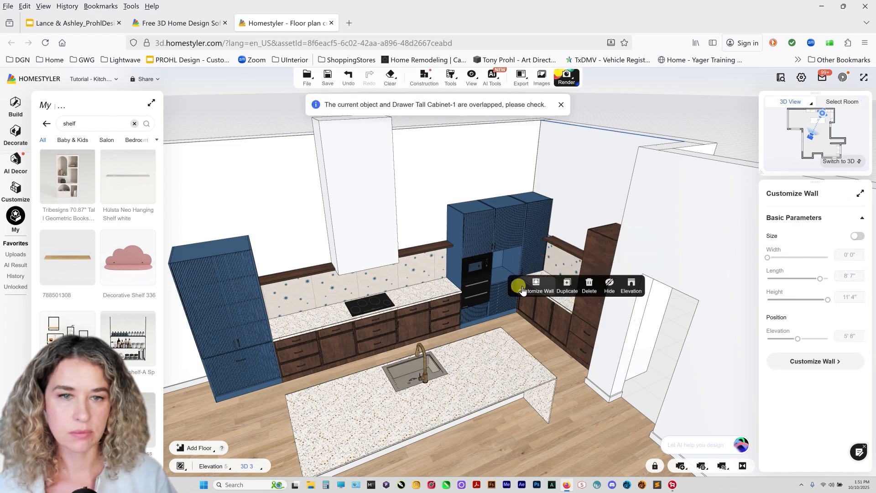
Slide the side wall's shelf along the wall into the tall wood cabinet, leaving a gap beside the blue cabinets.
drag(447, 283, 525, 268)
scroll(524, 269, up, 5)
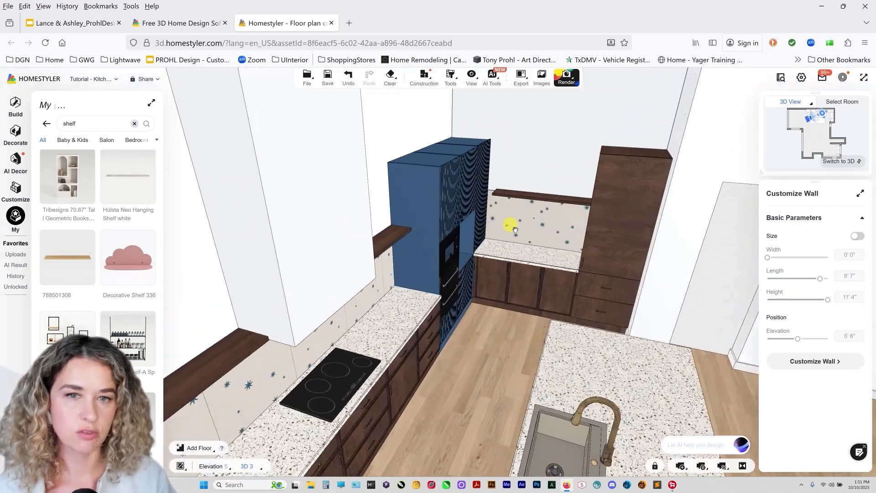
scroll(514, 246, up, 5)
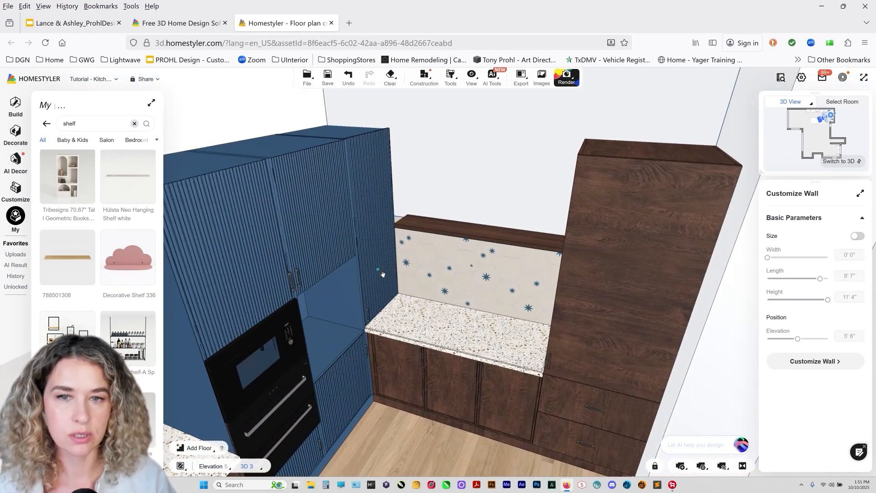
click(386, 266)
click(486, 226)
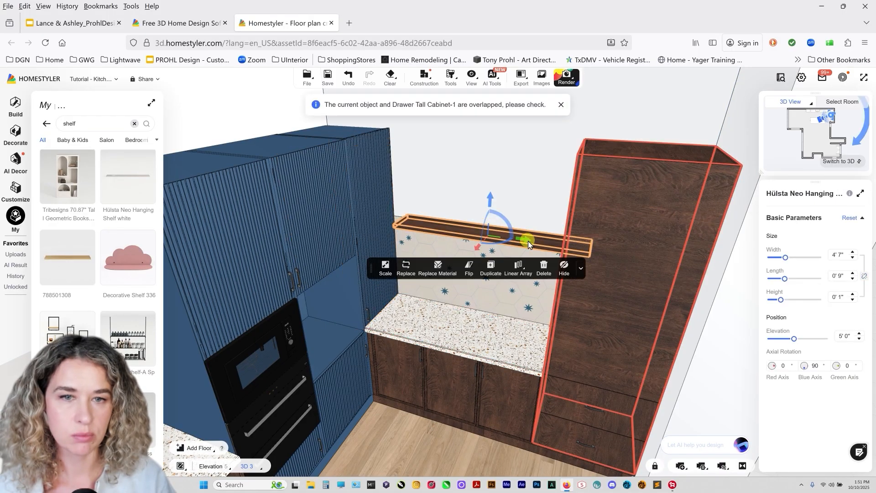
drag(533, 242, 612, 250)
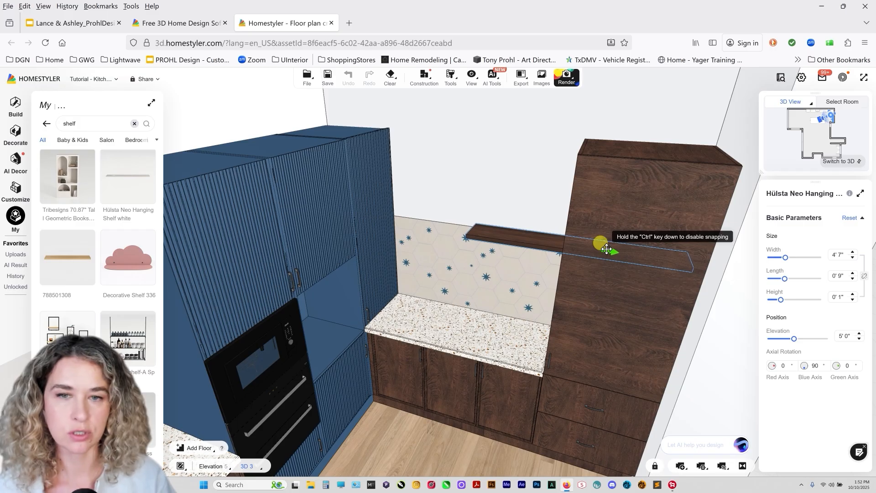
drag(605, 250, 606, 250)
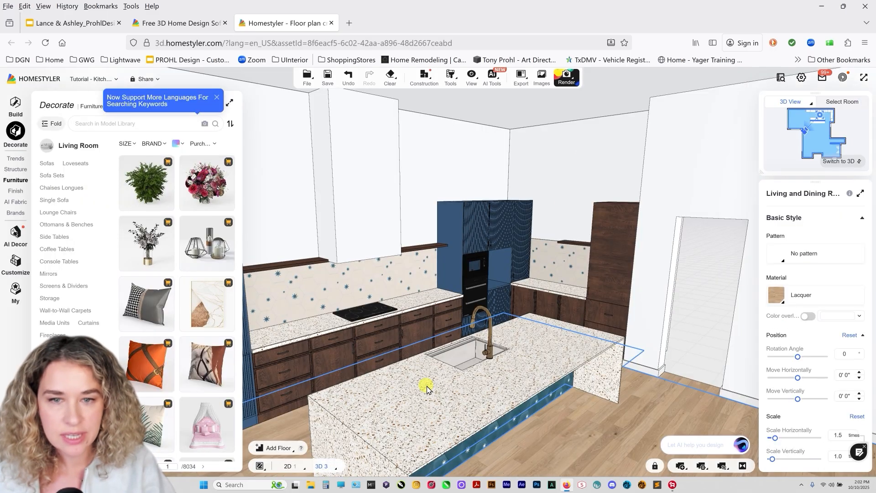
Duplicate the shelves flanking the hood as upper shelves, at 6' elevation on the oven cabinet side and 5' 11" on the other.
scroll(440, 422, up, 2)
click(408, 254)
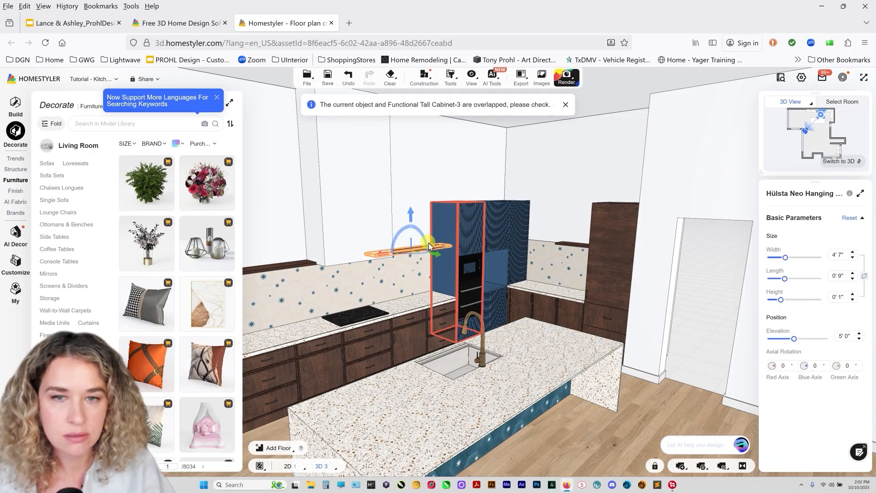
click(419, 250)
click(580, 229)
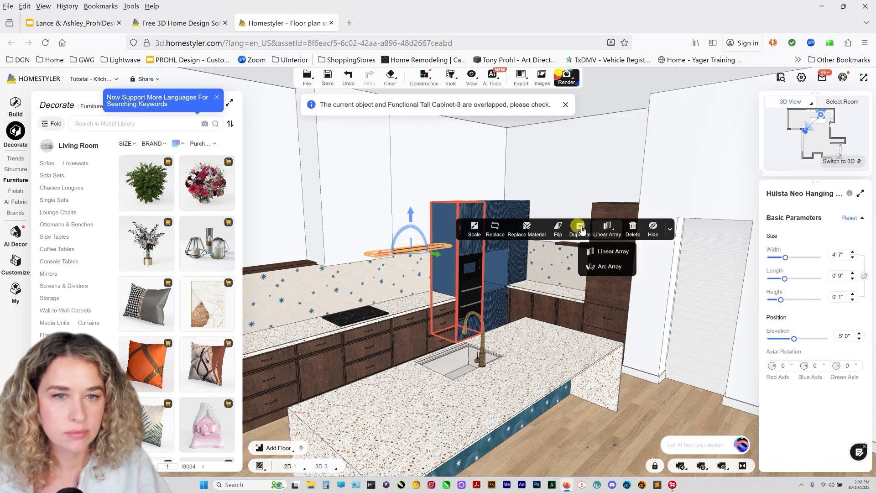
click(411, 227)
click(407, 234)
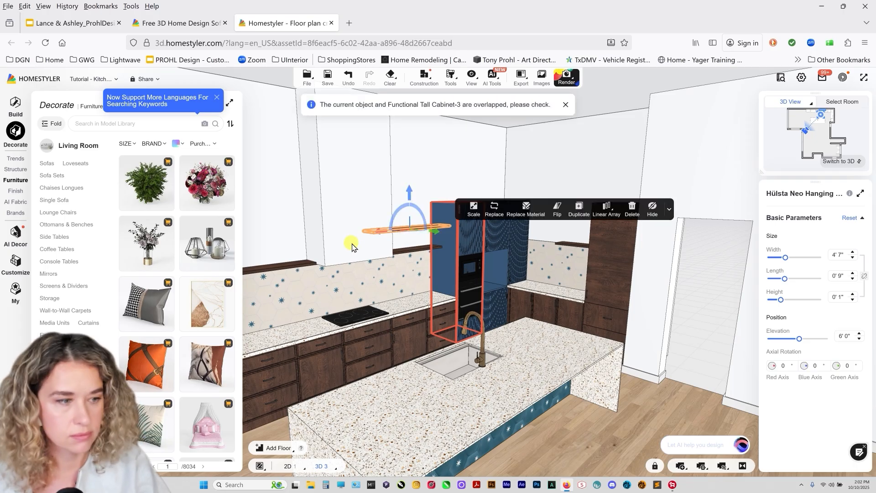
drag(283, 287, 267, 245)
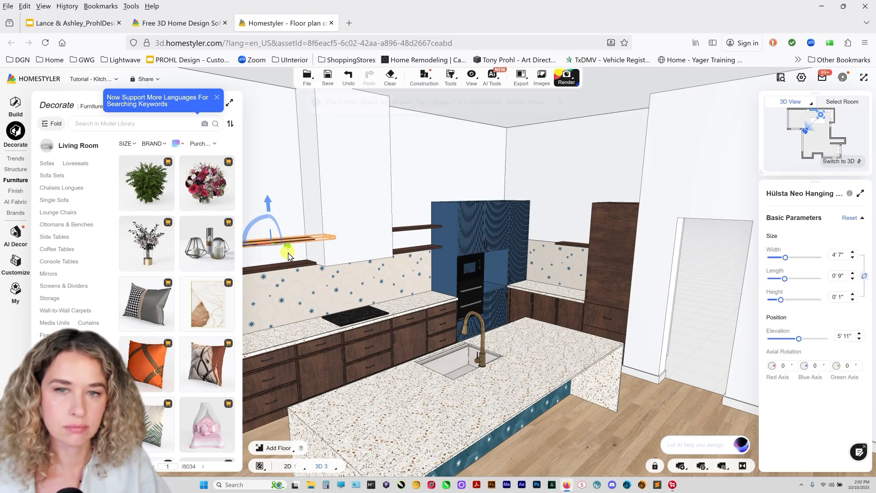
click(834, 298)
Duplicate the side wall's shelf and set the copy's elevation to 5' 11".
click(616, 237)
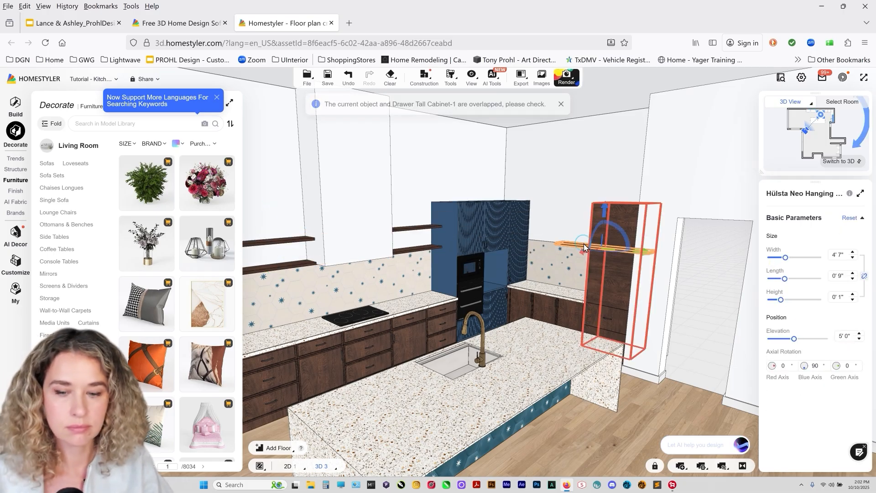
click(595, 183)
click(570, 245)
click(846, 337)
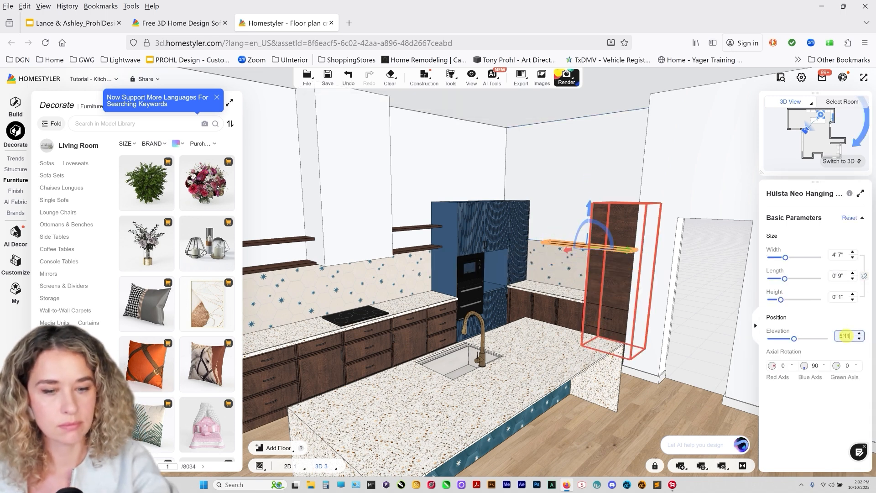
key(Return)
Shorten the upper side-wall shelf to a width of 3' 10" in the 2D plan, keeping its end inside the tall cabinet.
click(816, 137)
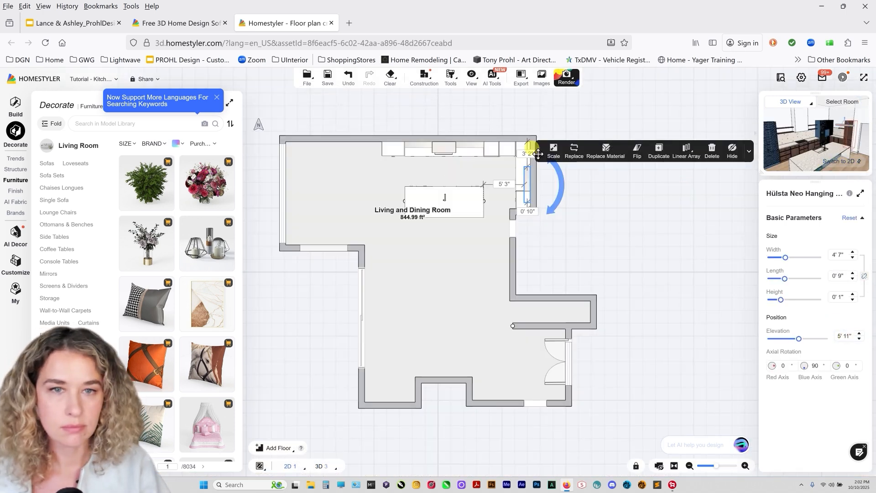
drag(514, 145, 514, 168)
scroll(392, 184, down, 5)
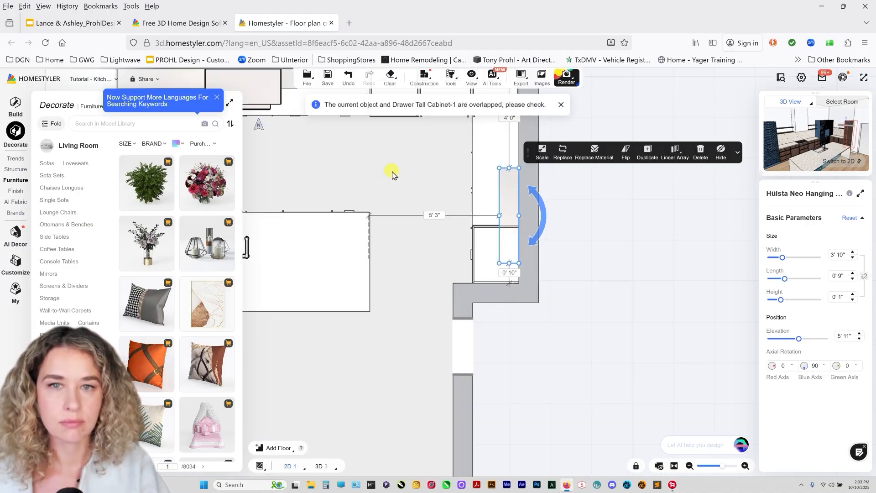
drag(395, 181, 452, 221)
Set the elevation of the upper shelf between the hood and the oven cabinet to 5' 11" and return to the 3D view.
click(414, 160)
click(846, 336)
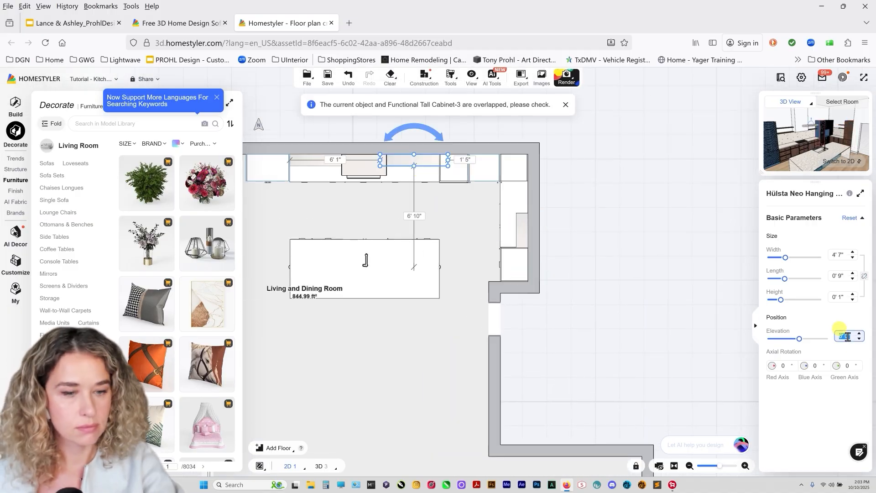
key(Return)
click(816, 137)
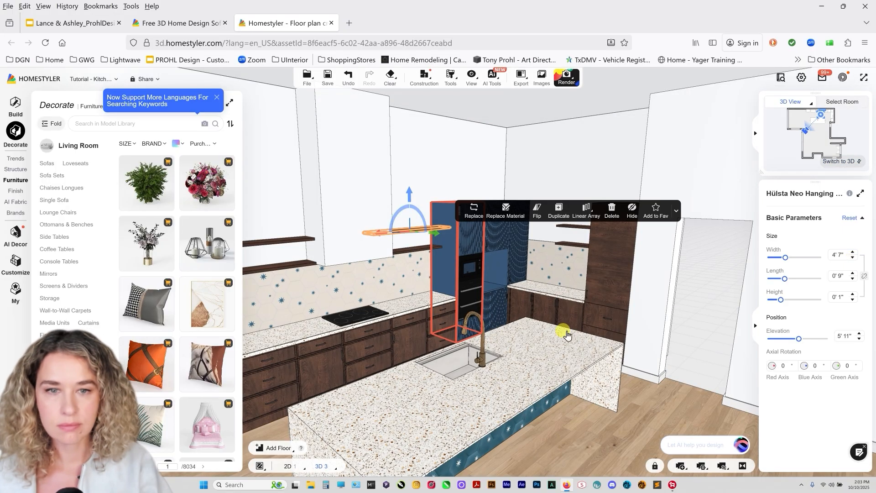
Place the coffee machine from the Decor favorites group in the open niche of the blue tall cabinet.
click(17, 294)
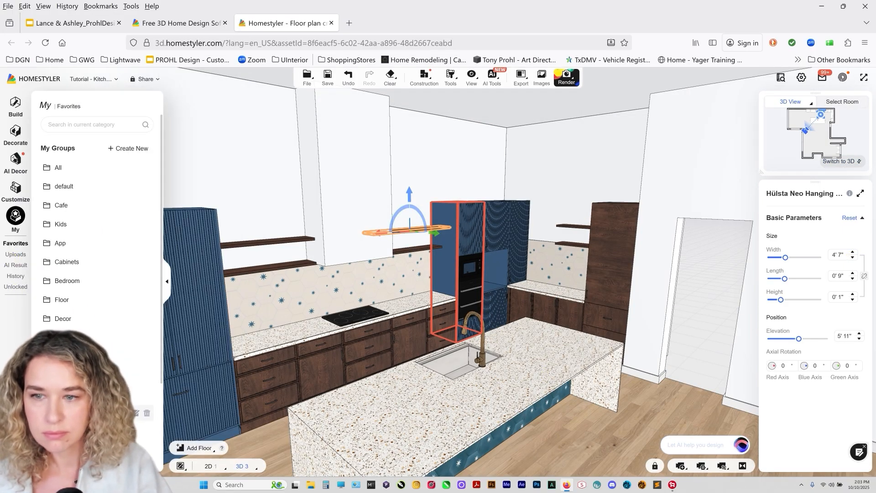
click(61, 319)
click(67, 162)
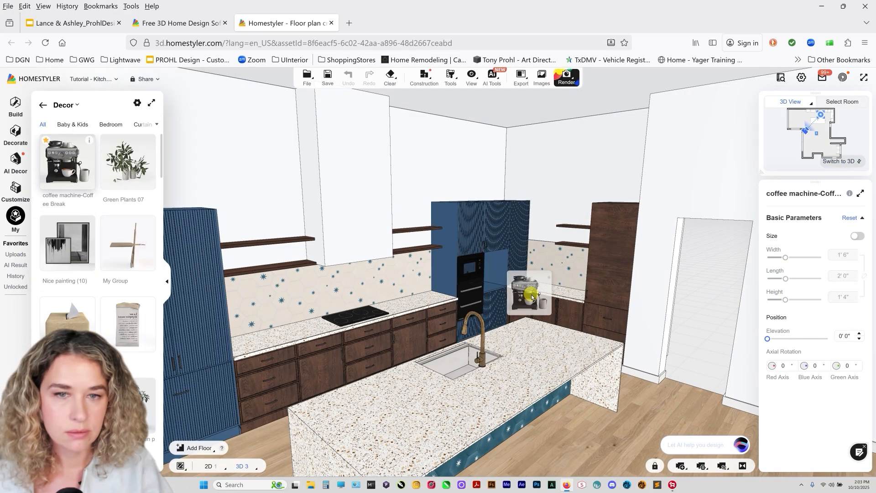
click(493, 284)
scroll(493, 284, up, 5)
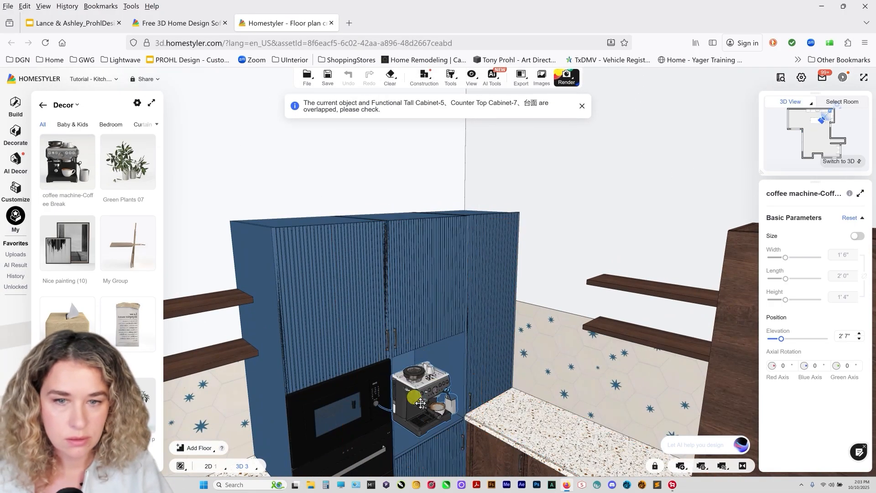
drag(401, 405, 552, 261)
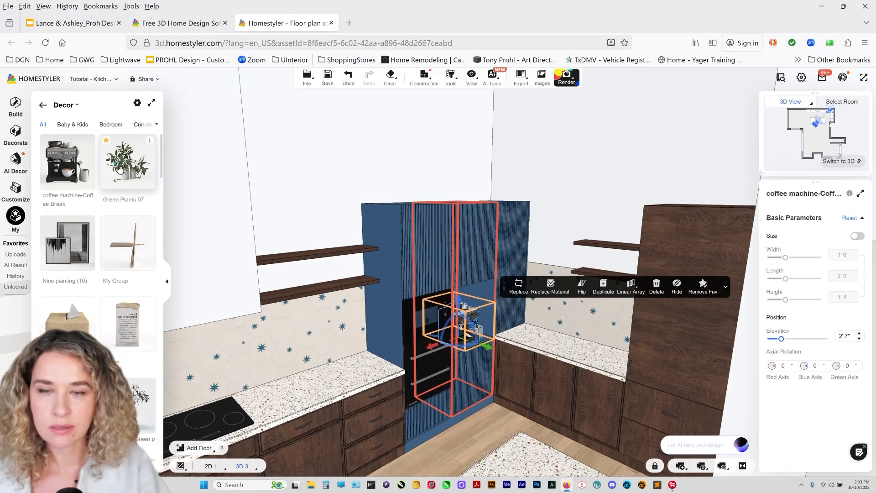
Place Green Plants 07 on the upper shelf beside the oven cabinet and Nice painting (10) on the upper shelf across the hood.
click(128, 164)
click(278, 251)
drag(277, 251, 39, 244)
Place the baijian paper bag on the lower shelf below the paintings and the chouzhi tissue box on the countertop beneath.
click(128, 324)
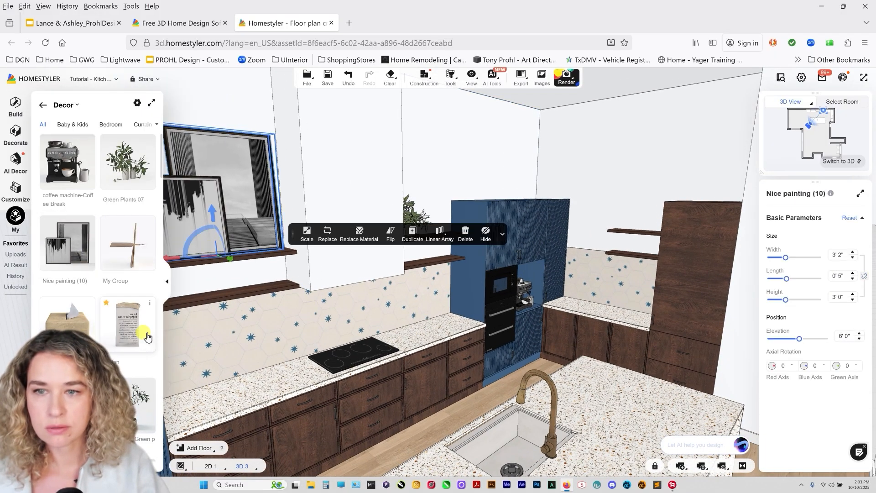
click(278, 276)
click(273, 284)
drag(67, 318, 212, 391)
Place the baishi18 jar next to the paper bag on the lower shelf and duplicate it alongside.
drag(67, 405, 241, 282)
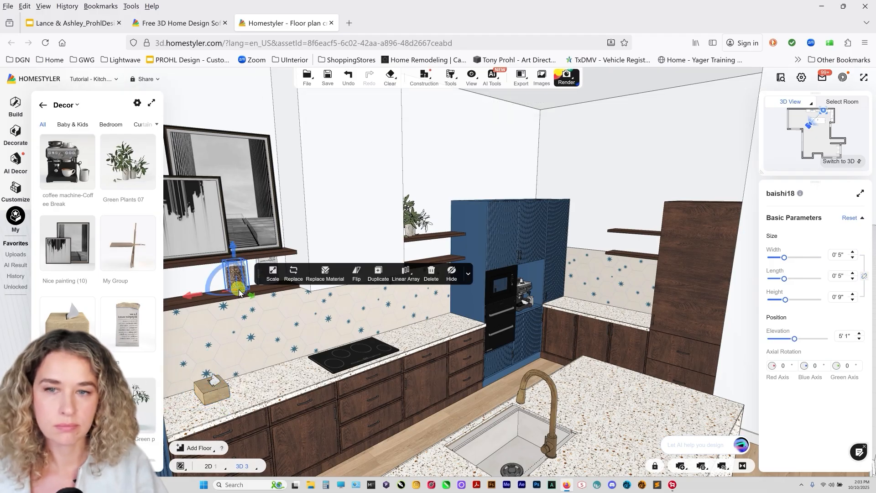
click(380, 274)
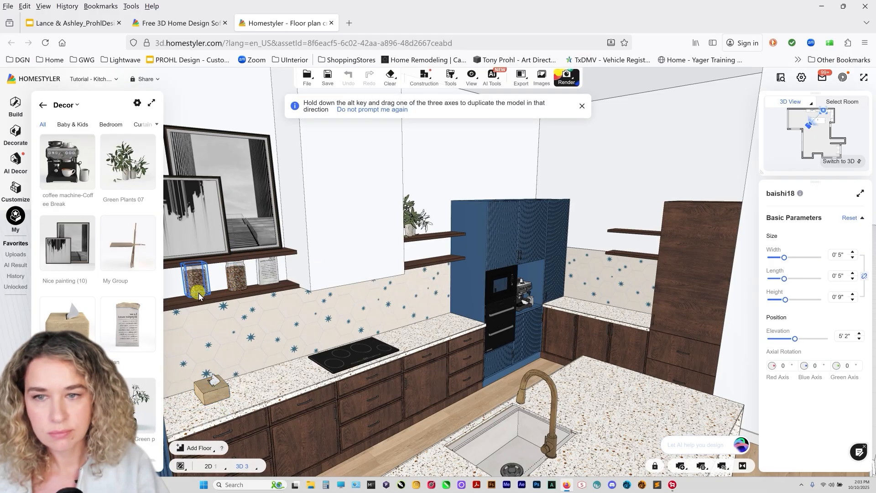
click(208, 295)
Place the lucky clover-Green plant 2 on the countertop beside the tissue box.
scroll(98, 297, down, 3)
drag(128, 303, 179, 403)
scroll(98, 274, down, 2)
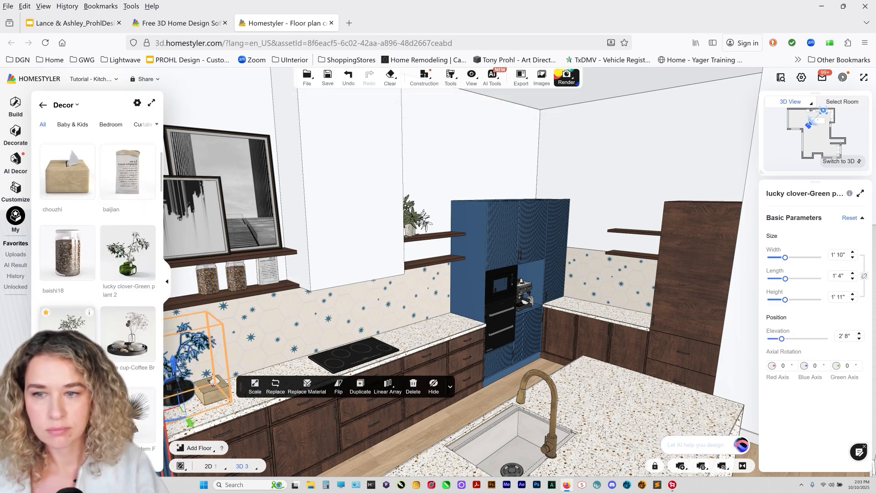
Place the Coffee Break tray on the island and an array of single coffee cups on the lower shelf beside the dark wood tall cabinet.
drag(262, 356, 365, 379)
click(377, 384)
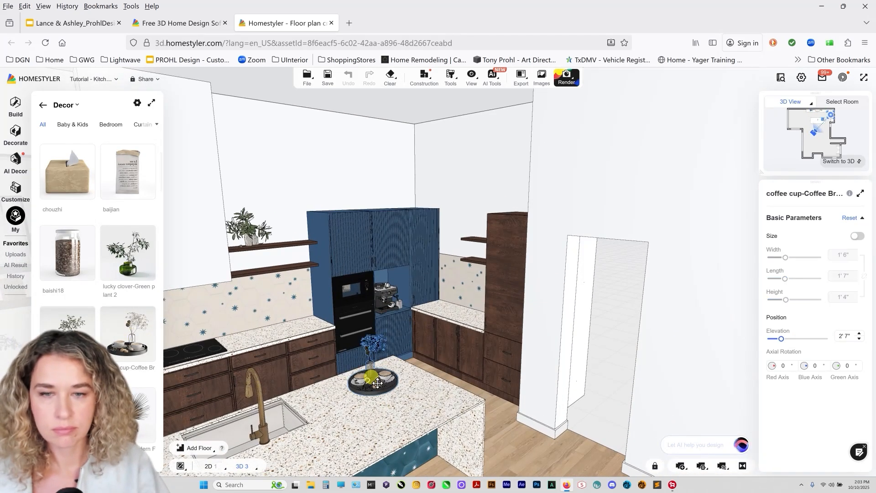
scroll(125, 387, down, 1)
click(126, 440)
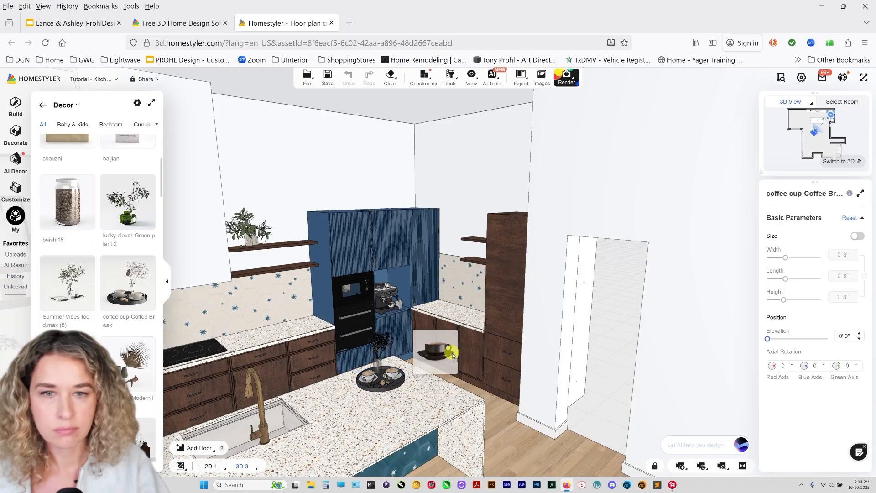
click(477, 257)
click(627, 237)
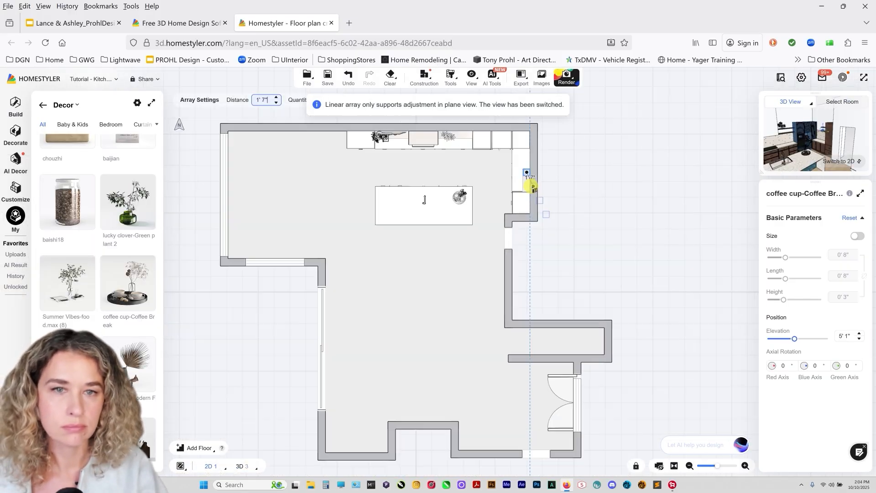
scroll(524, 179, up, 2)
click(519, 179)
click(519, 180)
click(577, 215)
Place the decoration-Modern set beside the dark wood tall cabinet and raise it from a 5' elevation onto the upper shelf.
click(133, 358)
click(500, 176)
drag(526, 145, 540, 181)
click(839, 335)
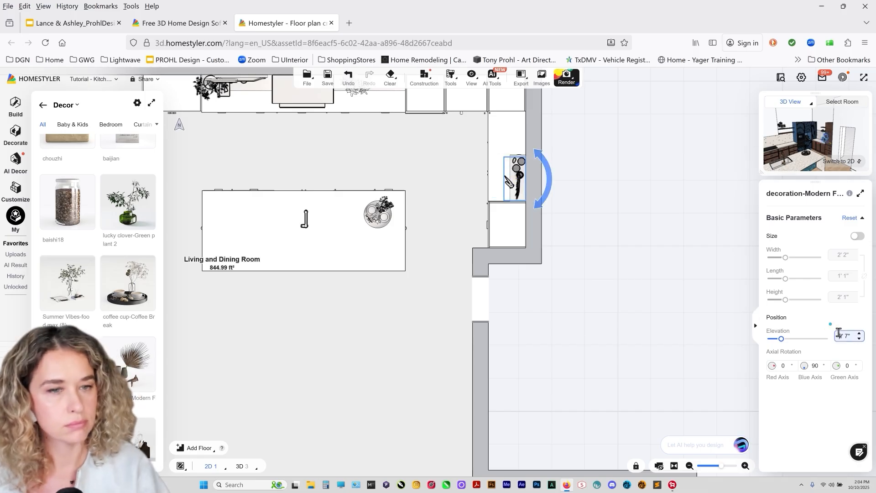
text(5)
key(Return)
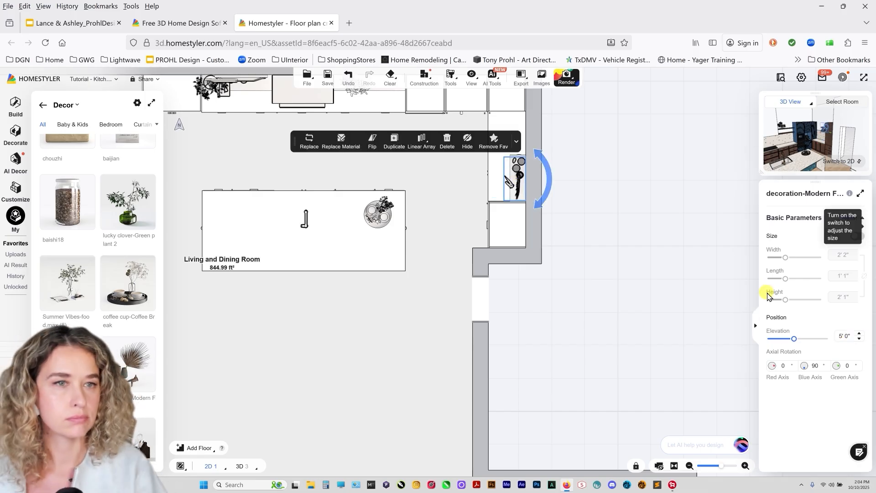
click(858, 161)
drag(485, 236, 496, 216)
Place wabi-sabi vase 03 on the upper shelf beside the oven cabinet and the Summer Vibes arrangement on the island's free end.
click(67, 361)
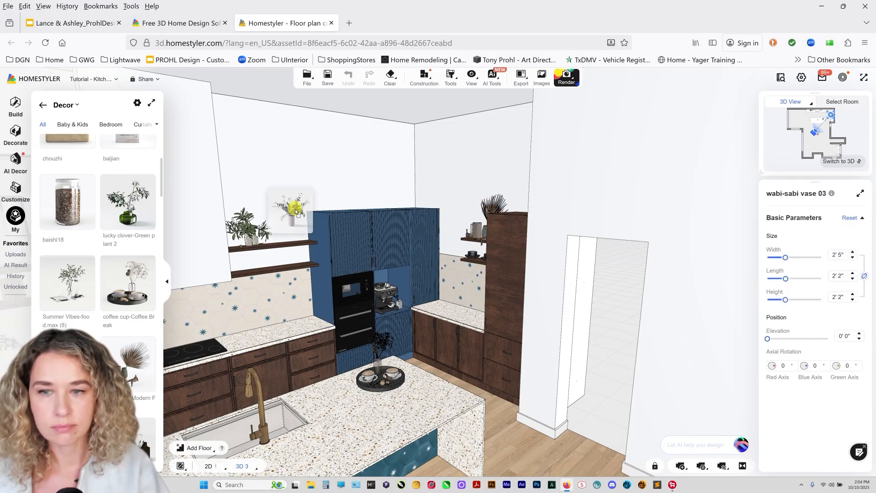
drag(277, 244, 285, 242)
scroll(315, 282, down, 5)
click(317, 285)
drag(71, 294, 298, 370)
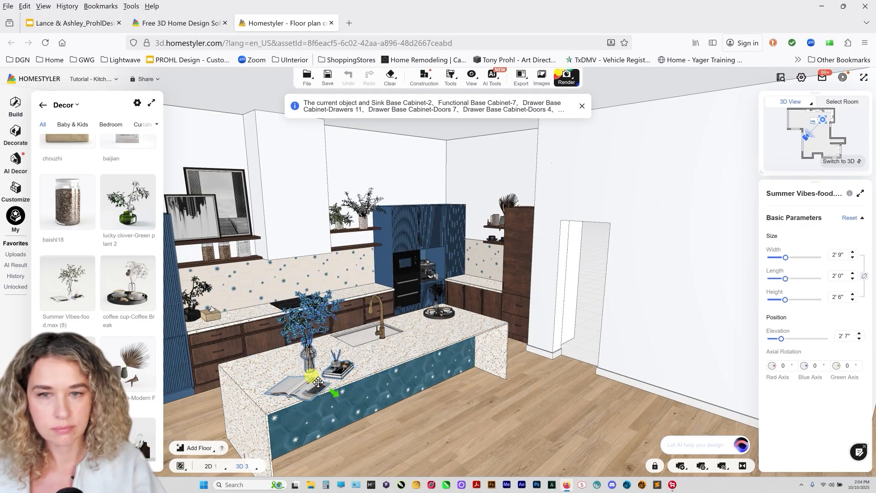
click(299, 368)
Place the Homy Casa bar chair from the Seats favorites against the island's seating side, near the end with the coffee tray.
click(15, 243)
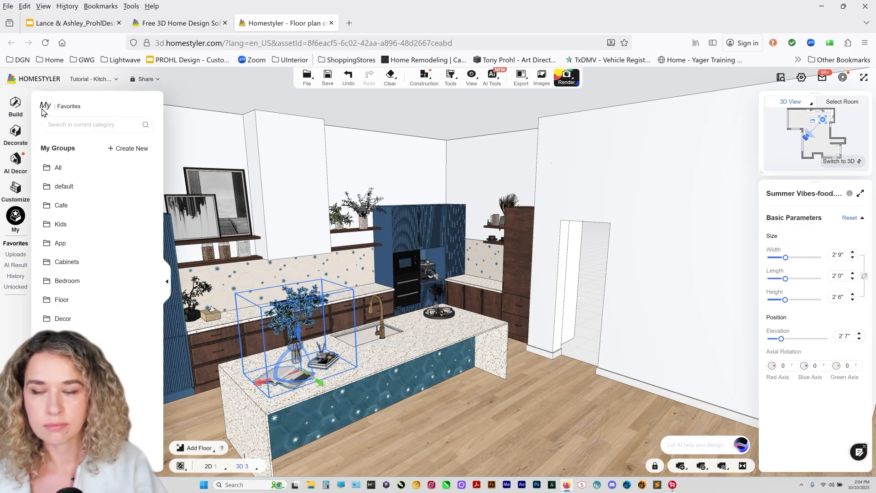
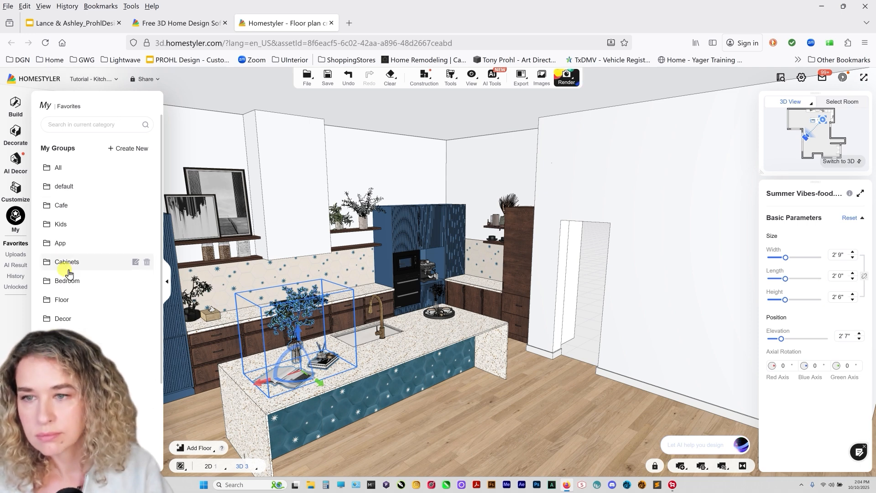
click(91, 392)
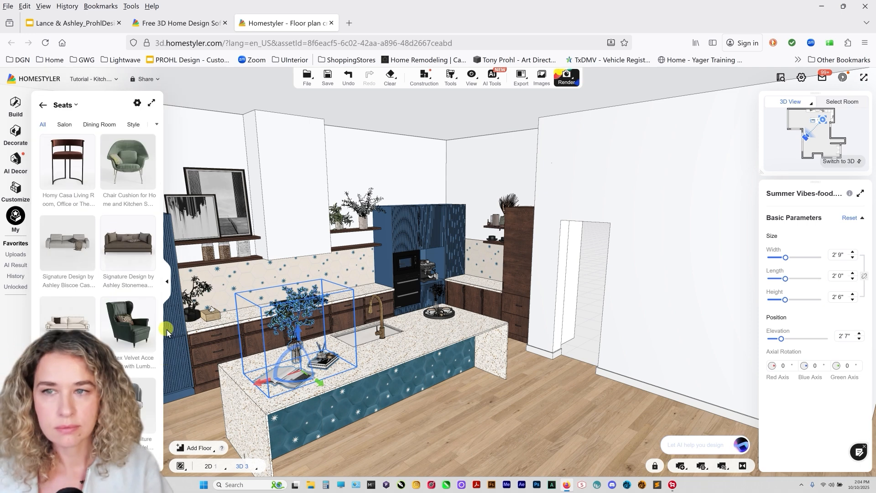
click(68, 163)
click(473, 412)
click(458, 430)
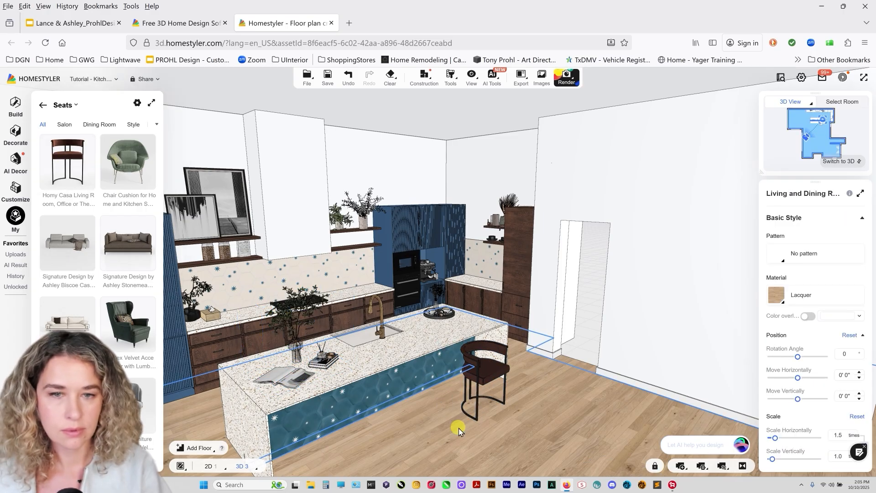
click(484, 365)
click(838, 161)
drag(491, 238, 507, 273)
click(508, 274)
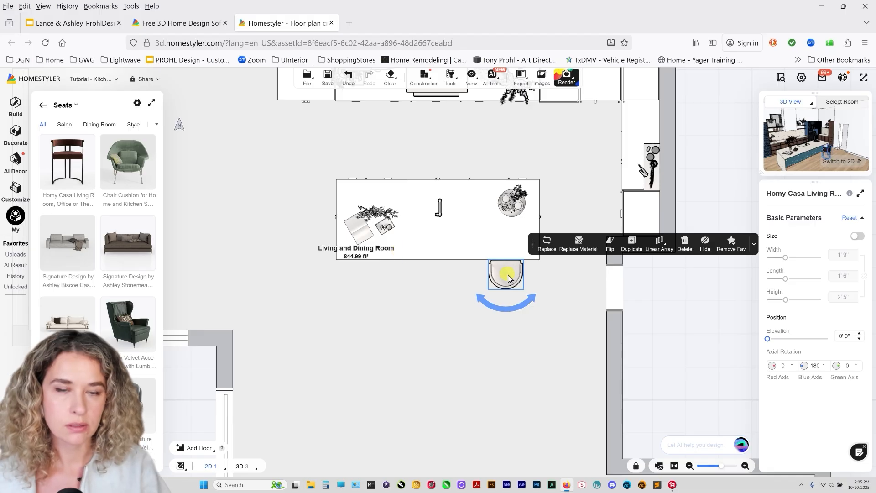
Create a linear array of the bar chair along the island to make a row of four.
click(659, 242)
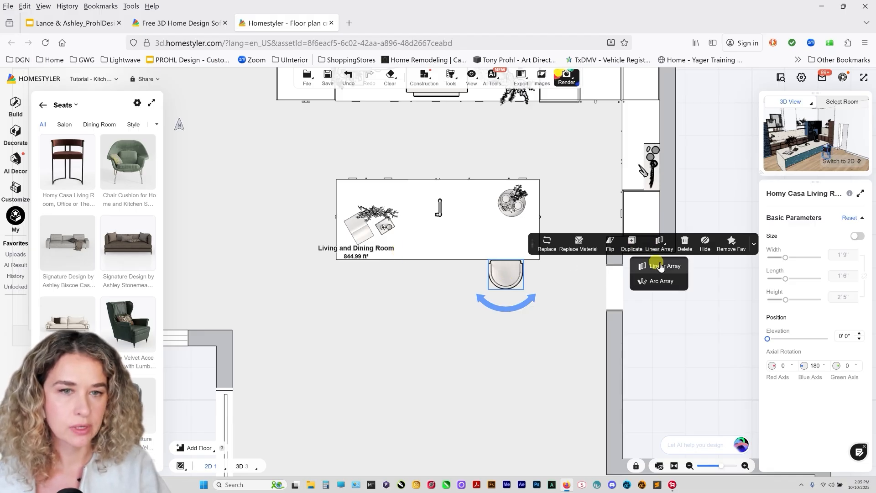
click(651, 265)
click(459, 277)
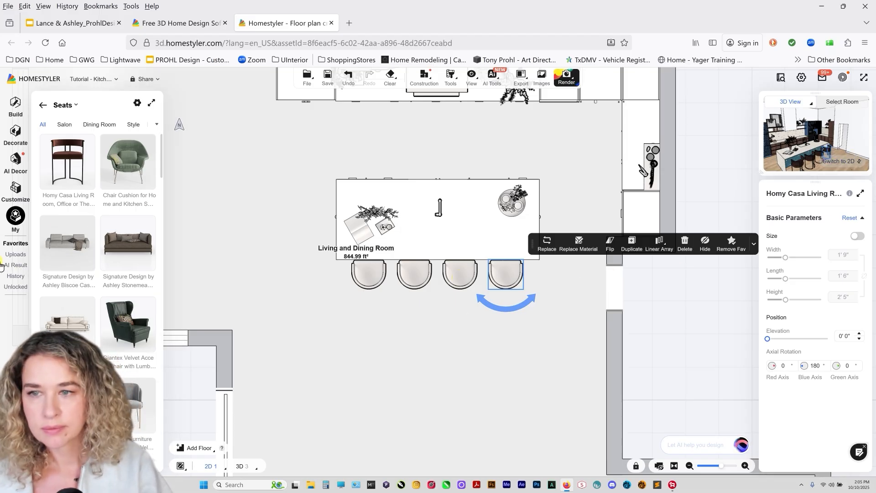
Place the white cone pendant from the AI Modeler results above the island, in line with the first bar chair.
click(15, 254)
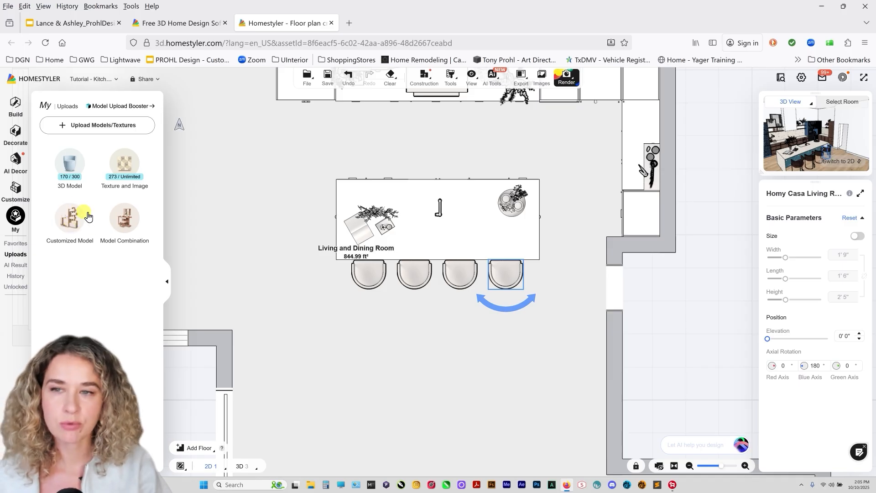
click(13, 265)
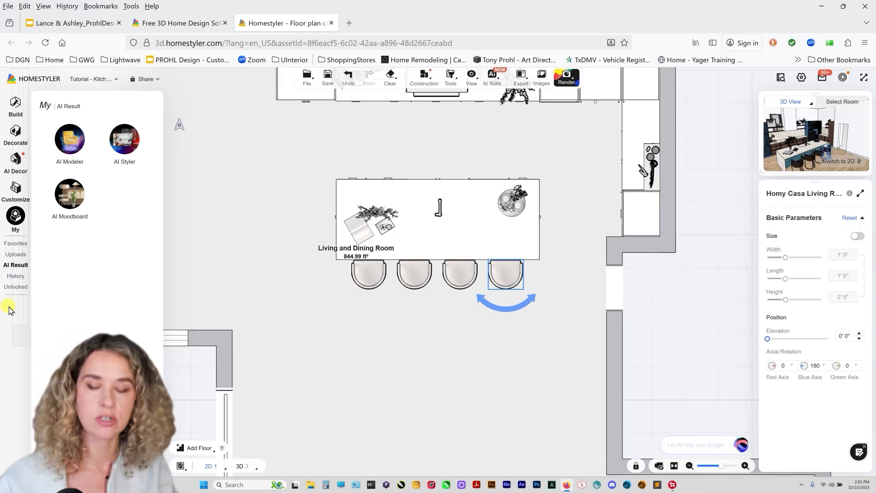
click(67, 158)
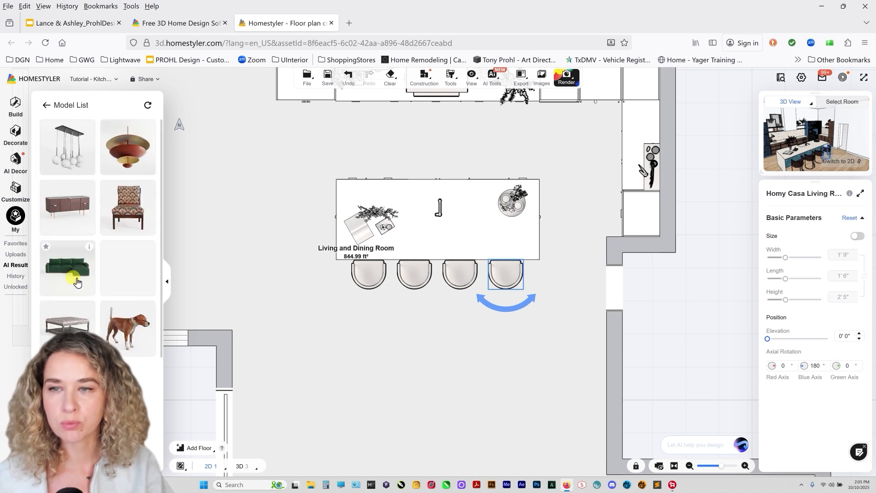
drag(285, 235, 372, 214)
scroll(368, 222, up, 3)
scroll(372, 221, down, 1)
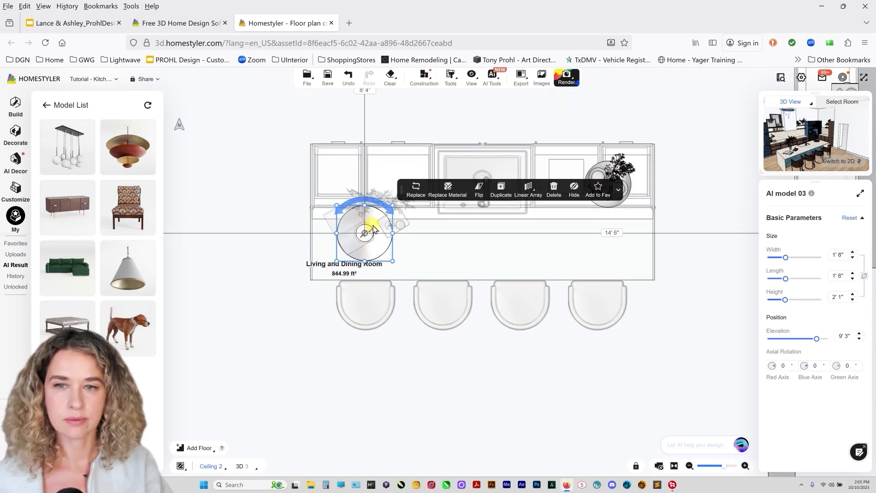
Create a linear array of four pendant lamps over the island, spaced to line up with the chairs.
mouse_move(528, 187)
click(529, 213)
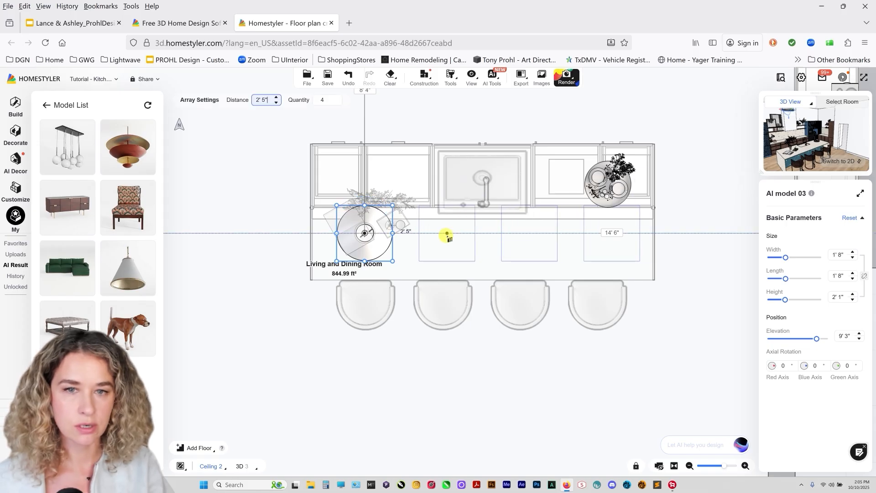
click(441, 234)
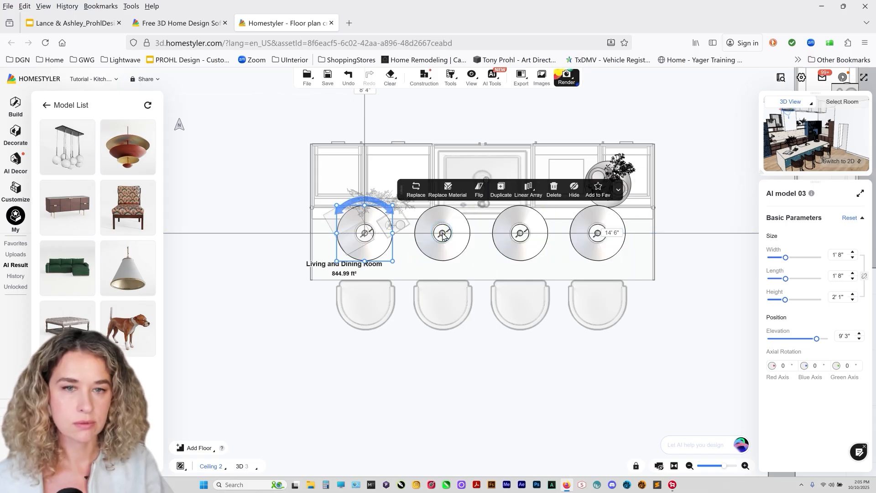
Lower the first pendant lamp over the island to an elevation of about 6' 10".
click(860, 168)
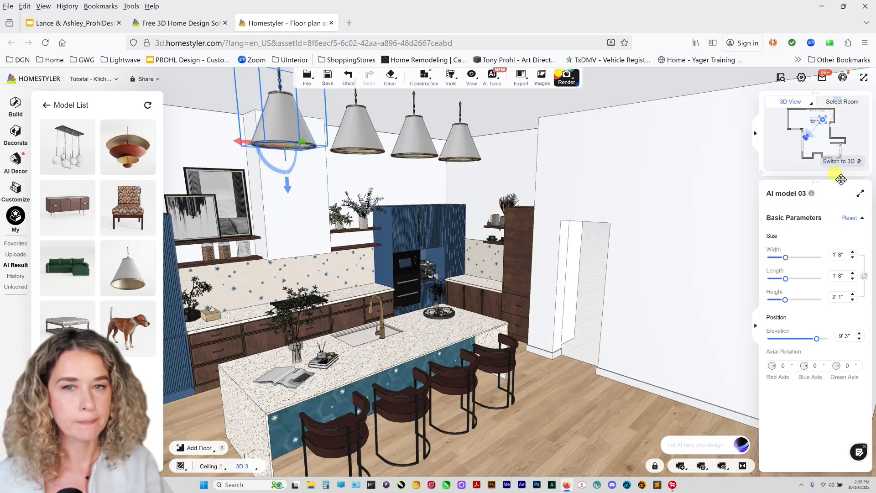
drag(522, 273, 498, 220)
scroll(498, 220, down, 1)
drag(384, 197, 384, 280)
click(437, 147)
click(395, 215)
click(848, 335)
scroll(482, 153, down, 1)
scroll(482, 152, up, 2)
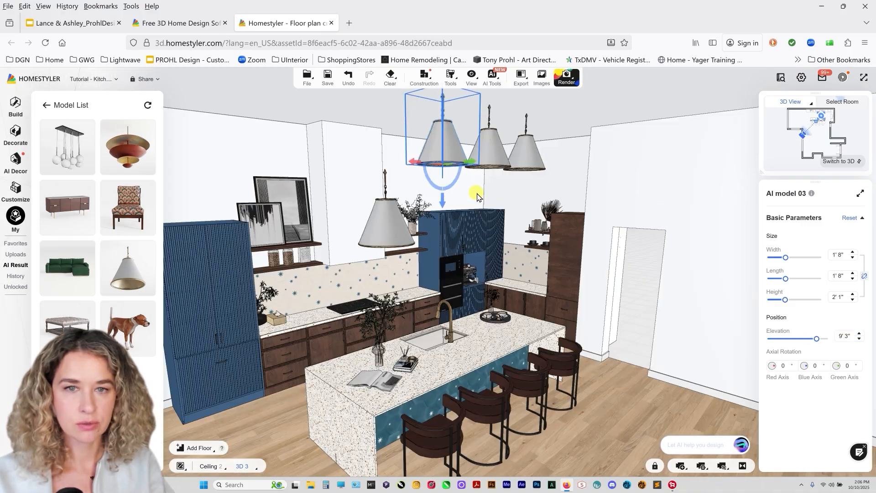
Set the elevation of the other pendant lamps to 6' 10" to match the first.
click(505, 102)
key(ctrl+z)
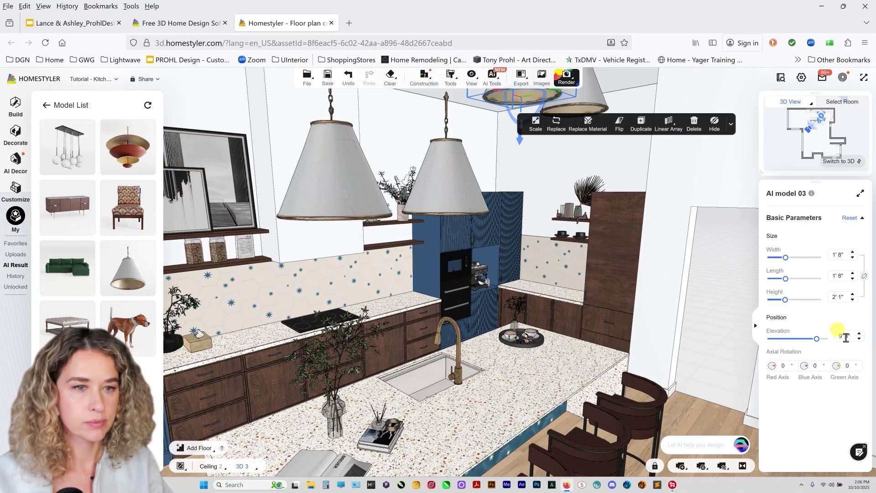
click(845, 336)
text(6' 10")
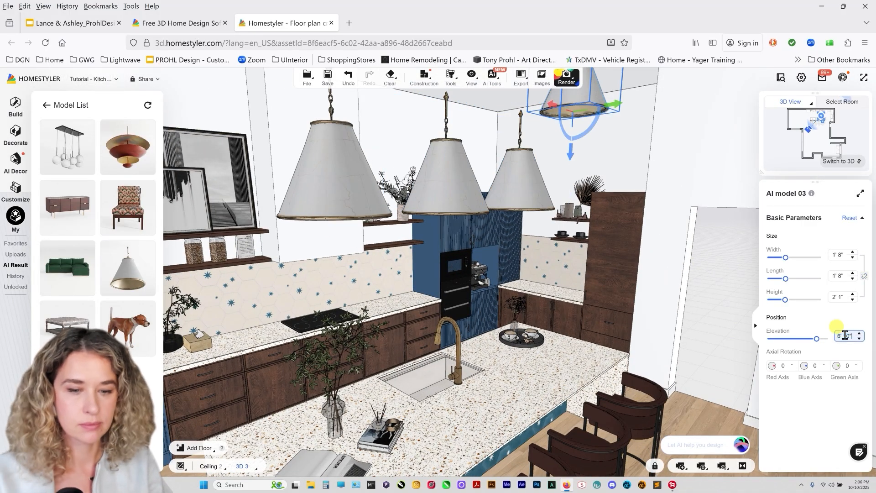
key(Return)
Place the uploaded light_pole model at the center of the first pendant lamp in the plan view.
click(842, 161)
scroll(530, 201, up, 3)
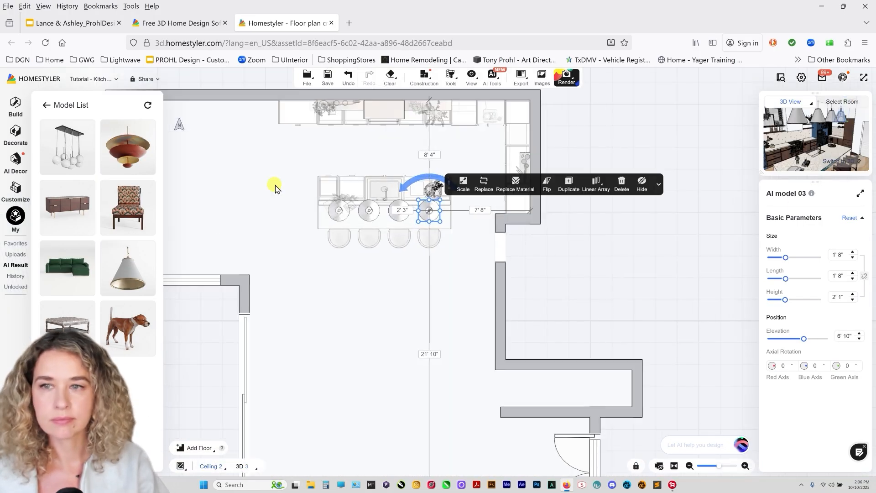
click(15, 254)
click(68, 176)
scroll(132, 292, down, 5)
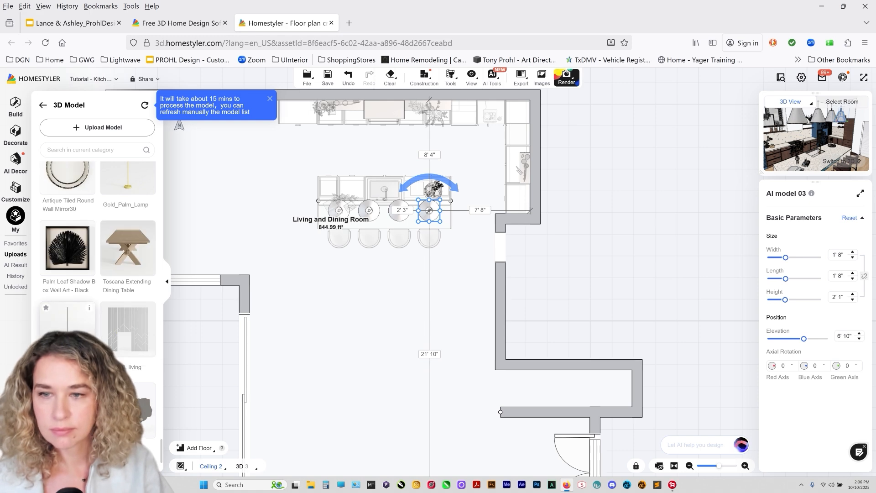
scroll(98, 256, up, 5)
click(128, 198)
scroll(365, 205, up, 5)
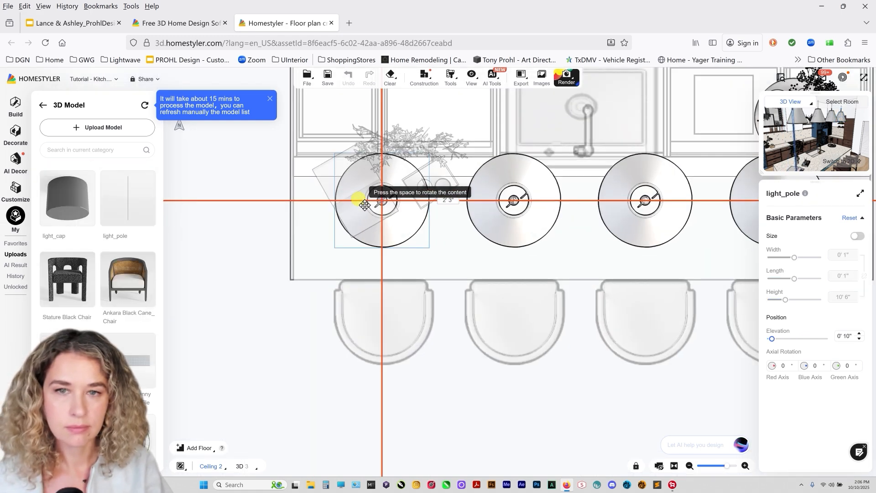
scroll(369, 203, up, 2)
click(384, 194)
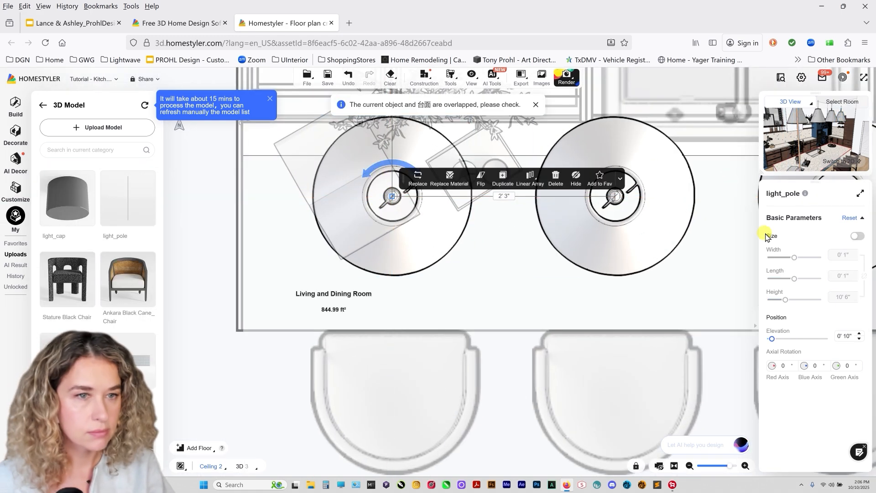
Set the light pole's elevation to 8'.
click(843, 336)
text(7)
key(Return)
click(845, 336)
text(8)
key(Return)
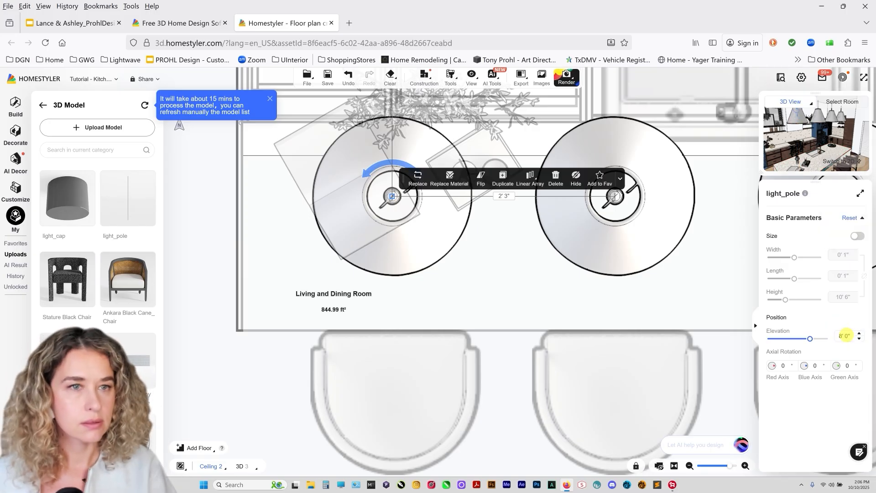
click(857, 165)
Raise the light pole above the first pendant lamp to an elevation of about 9' 1".
mouse_move(452, 81)
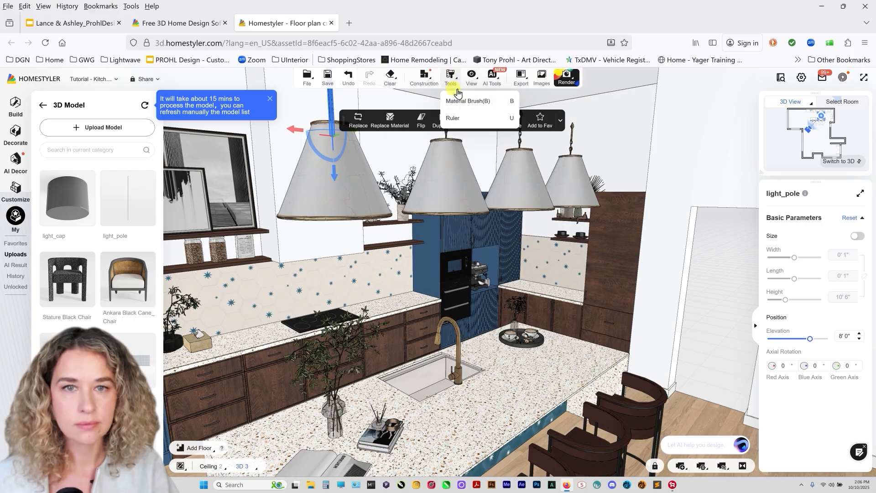
click(467, 309)
click(456, 327)
click(331, 95)
key(Escape)
click(331, 96)
drag(336, 172, 341, 101)
scroll(340, 158, down, 5)
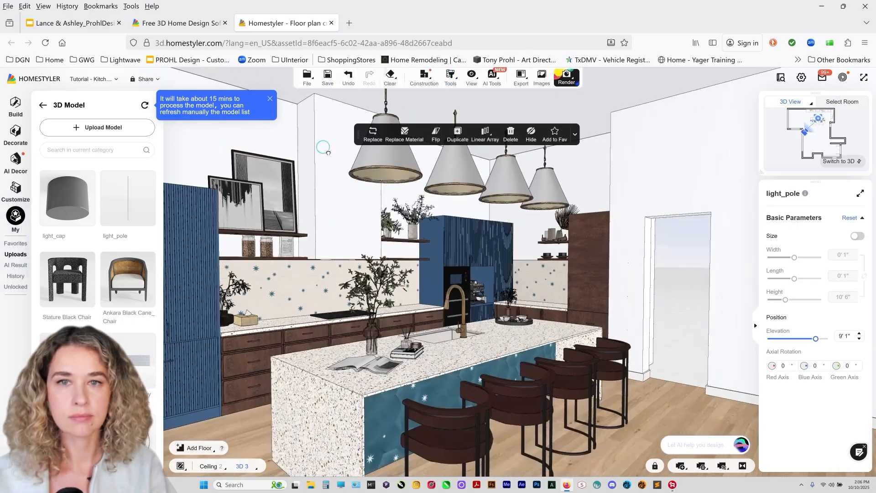
drag(324, 153, 306, 162)
Create a linear array of four light poles, centered on the pendant lamps over the island.
click(841, 161)
click(543, 190)
click(543, 211)
click(433, 207)
scroll(426, 211, up, 5)
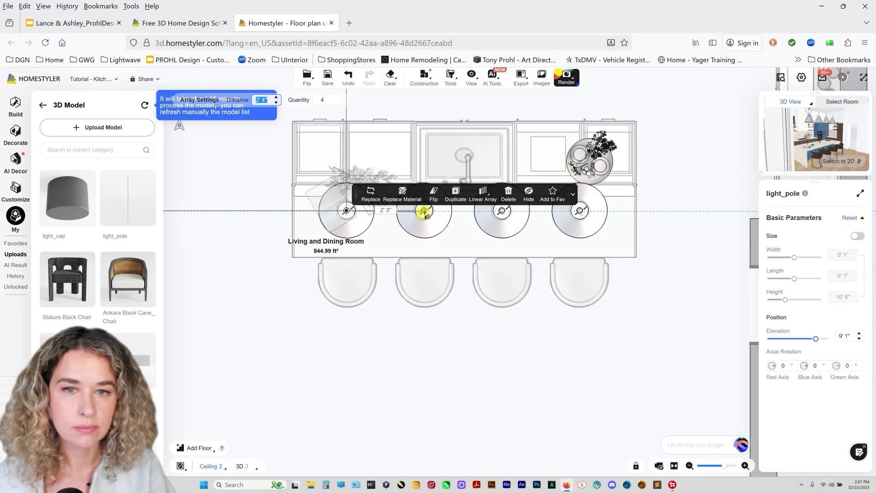
click(424, 211)
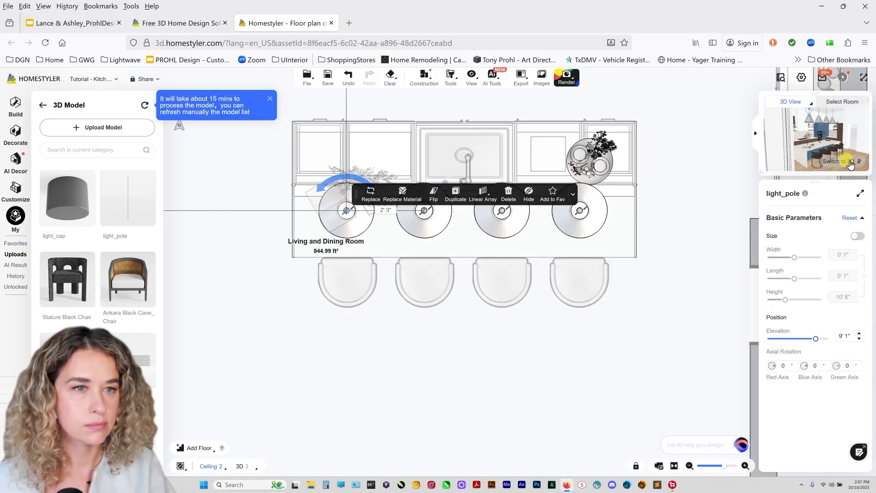
In the 3D view, apply the uploaded Ibis White 7000 texture to the wall with the door opening.
click(833, 154)
scroll(485, 271, up, 5)
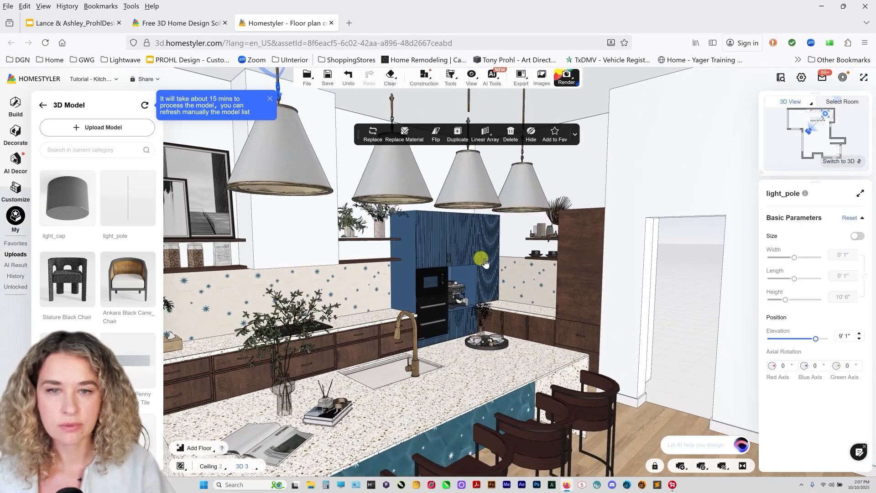
click(566, 184)
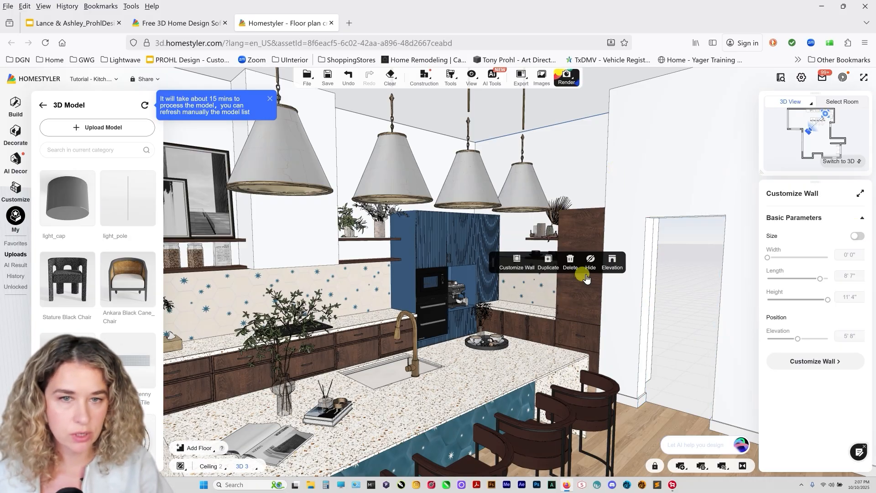
click(631, 171)
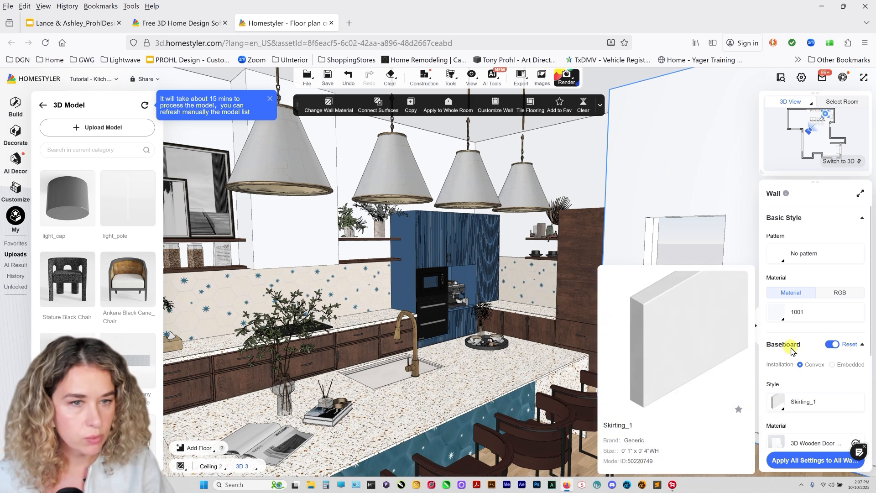
click(644, 314)
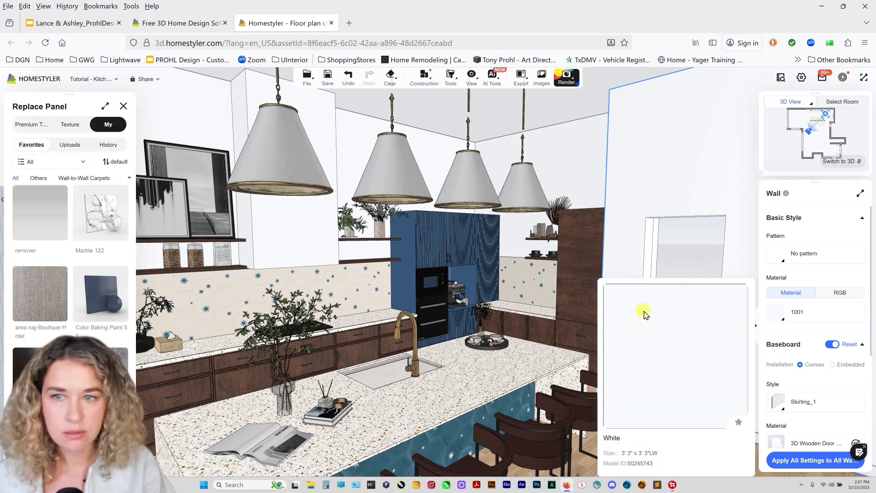
click(70, 144)
scroll(69, 315, down, 3)
scroll(70, 325, down, 2)
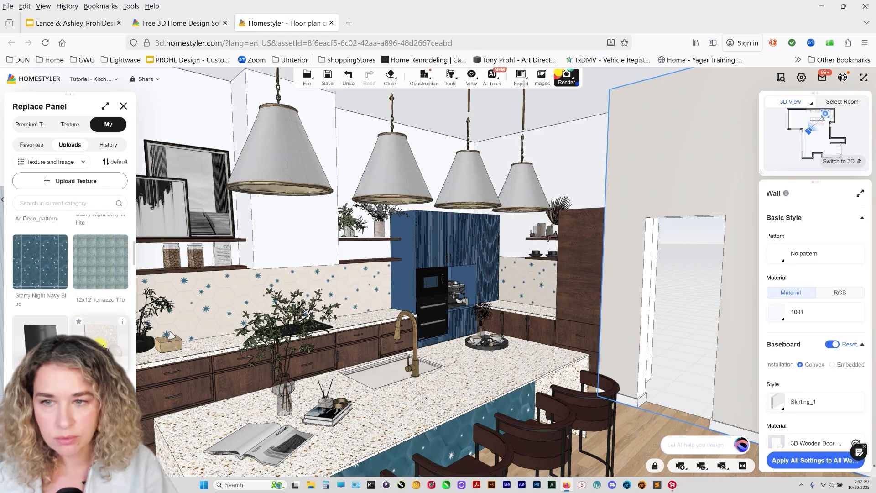
click(105, 344)
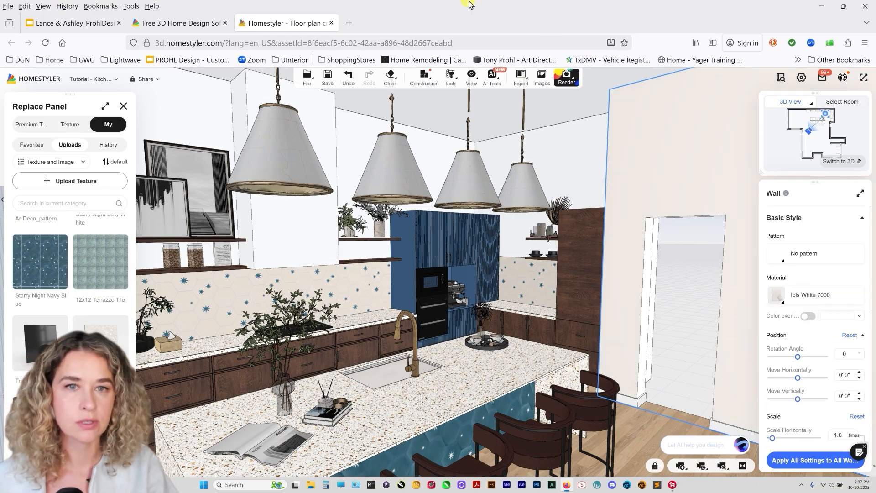
Copy the Ibis White 7000 finish to the remaining kitchen walls with the Material Brush.
click(454, 79)
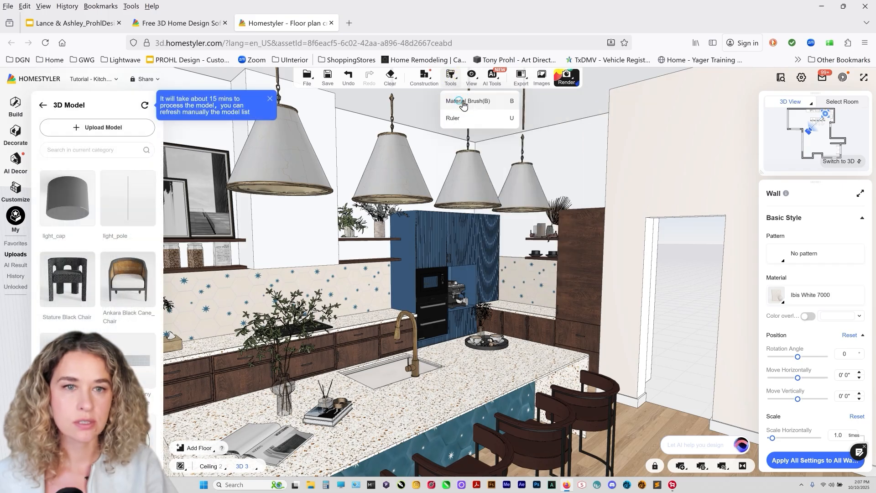
click(453, 101)
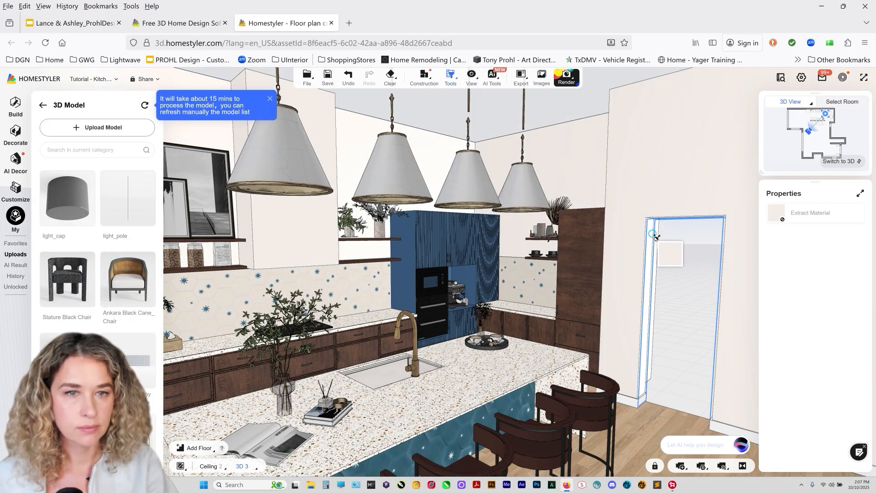
right_drag(437, 284, 464, 304)
scroll(465, 304, down, 5)
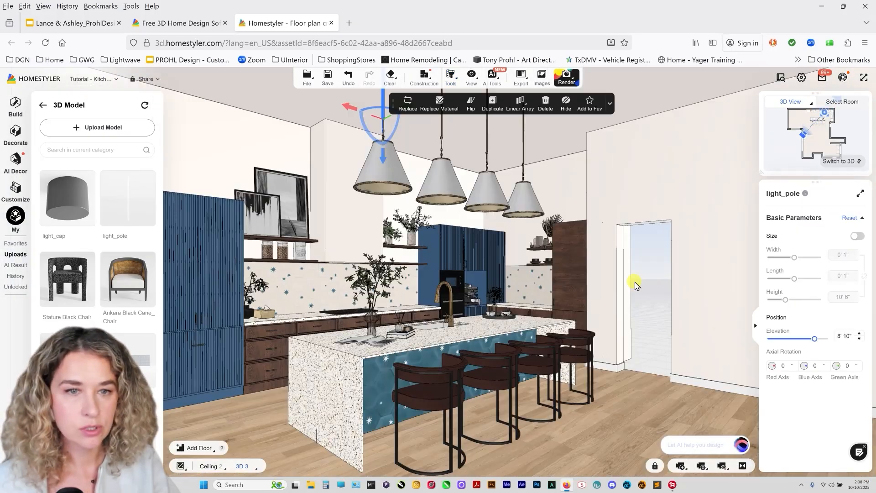
In the plan, draw straight 4-inch-thick walls enclosing a room about 4' 11" wide beyond the kitchen's door opening.
click(859, 166)
scroll(567, 219, up, 6)
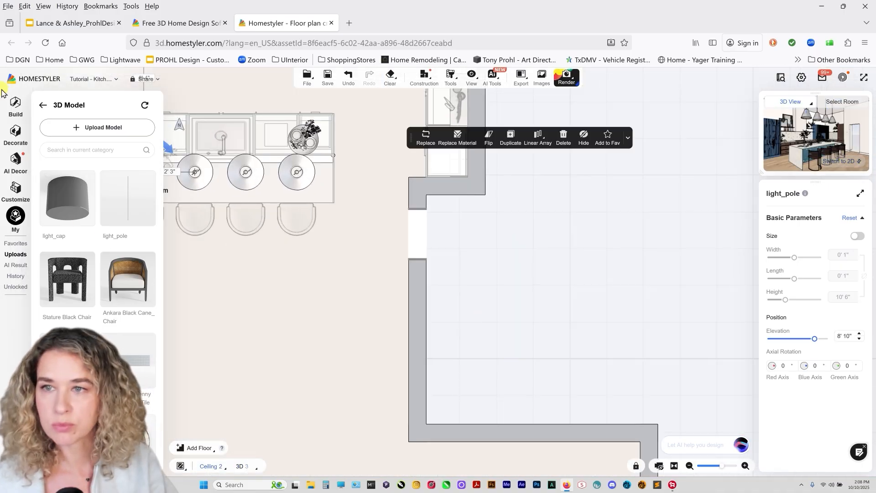
click(15, 104)
click(56, 228)
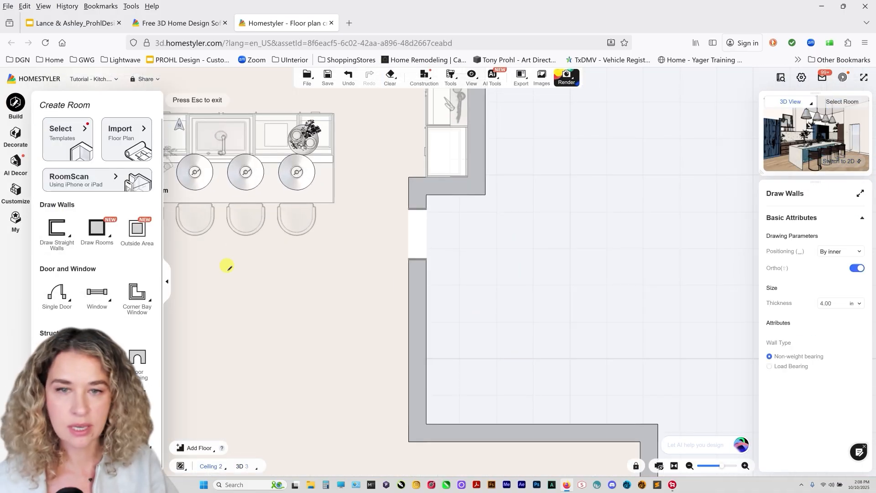
click(485, 193)
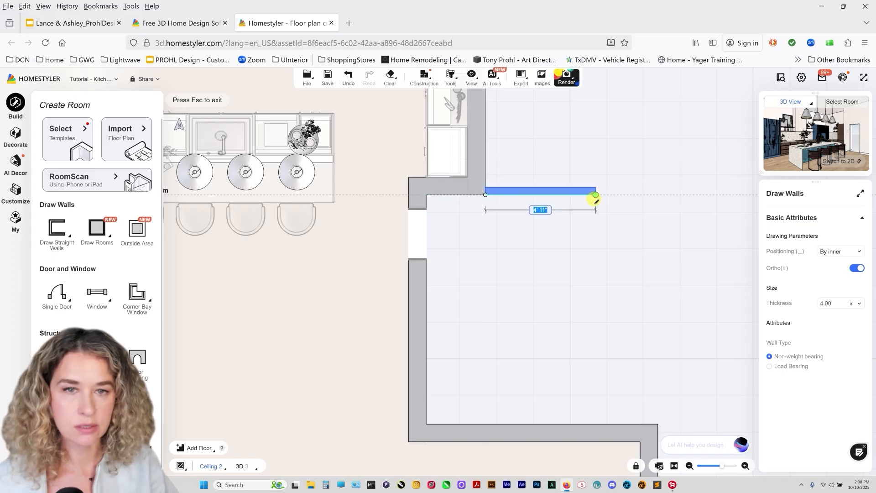
click(591, 194)
click(593, 421)
scroll(591, 410, down, 5)
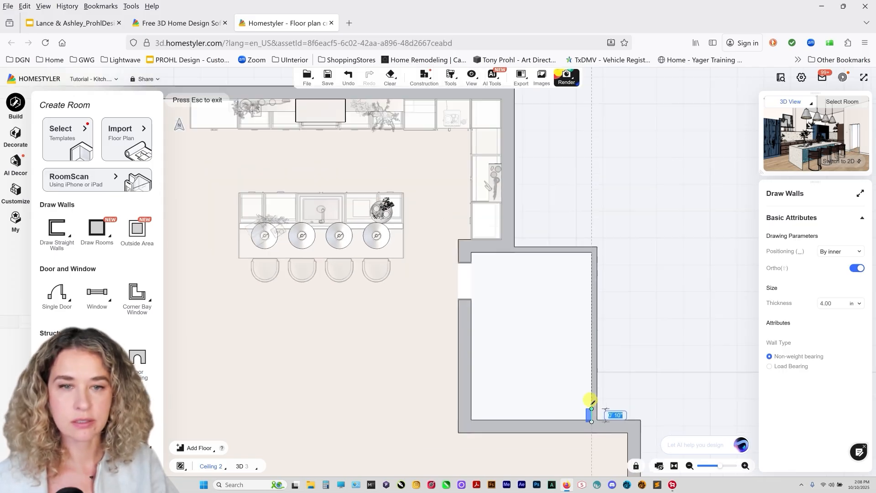
click(576, 342)
key(Escape)
Draw straight walls outside the opening in the lower exterior wall, near the double door.
scroll(518, 199, down, 2)
scroll(504, 327, up, 3)
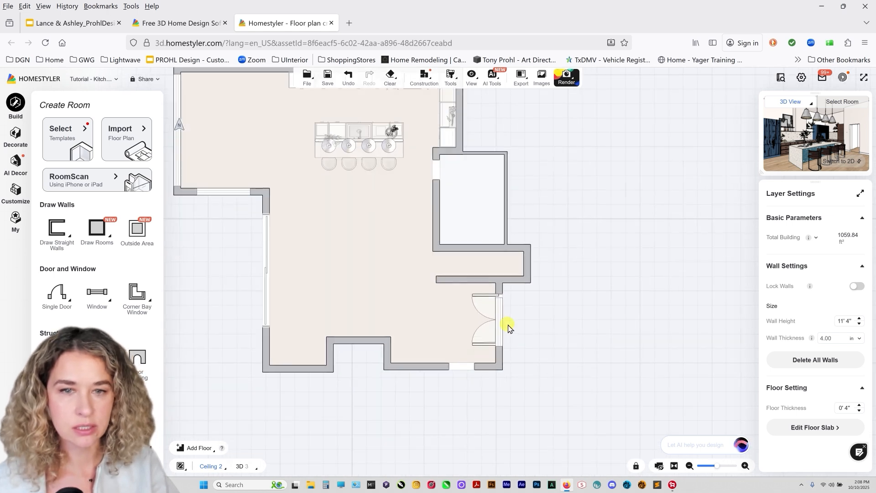
click(53, 235)
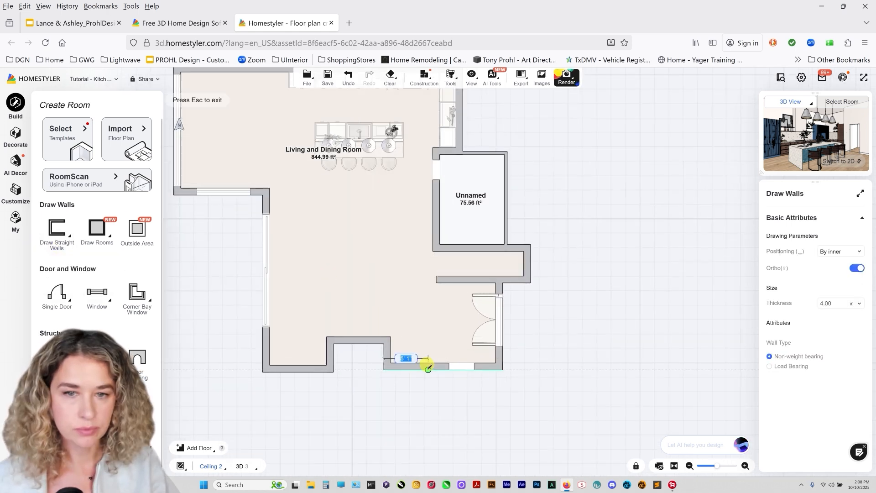
click(495, 401)
click(496, 370)
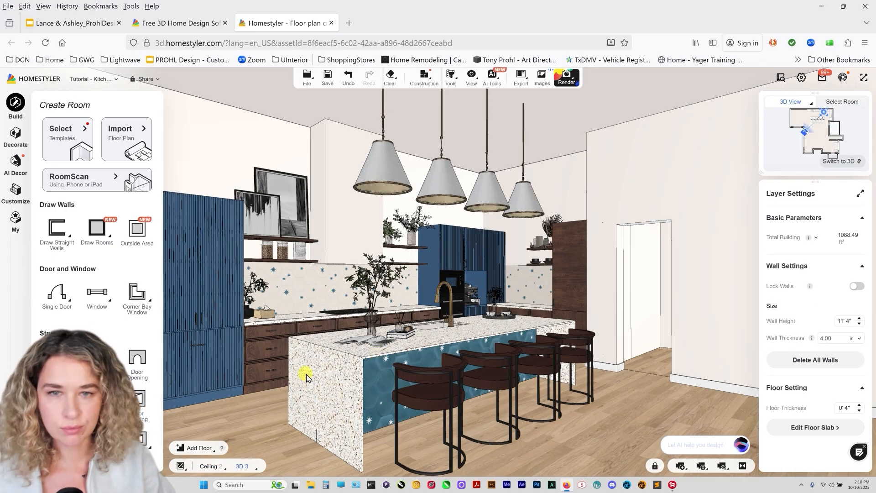
Edit the drawer base cabinet beside the cooktop and open the replacement models for its handle style.
scroll(263, 357, up, 5)
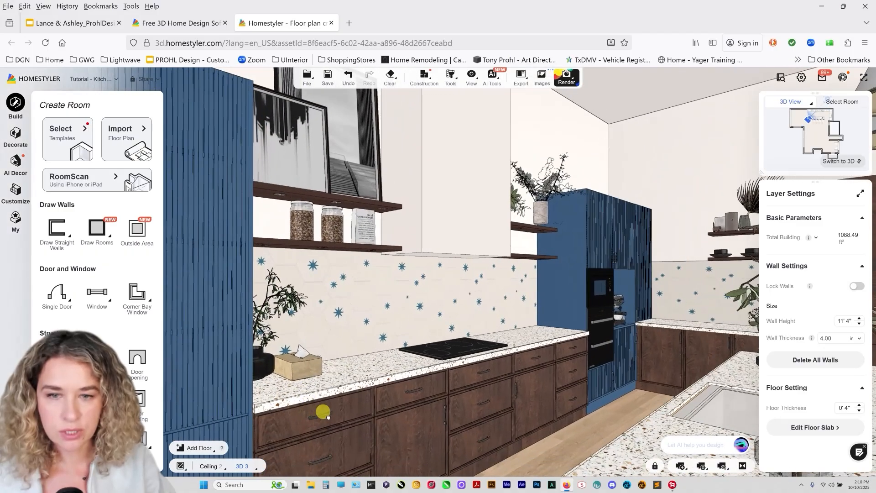
click(379, 407)
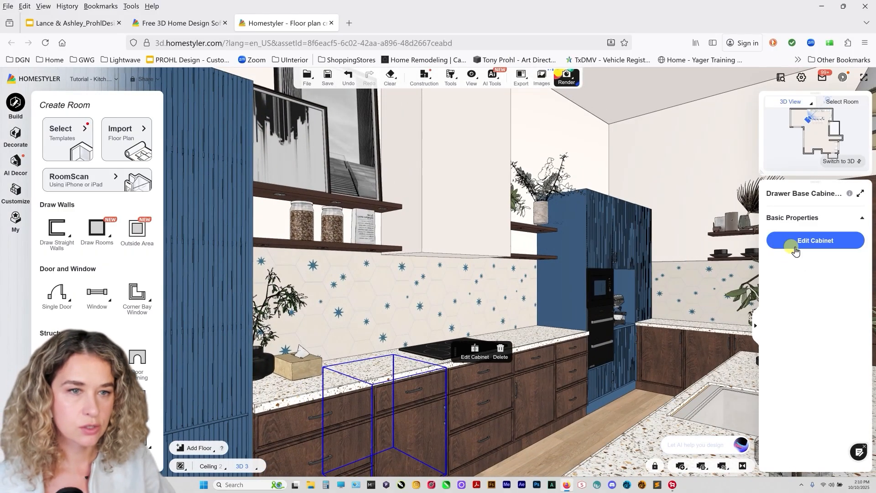
click(836, 213)
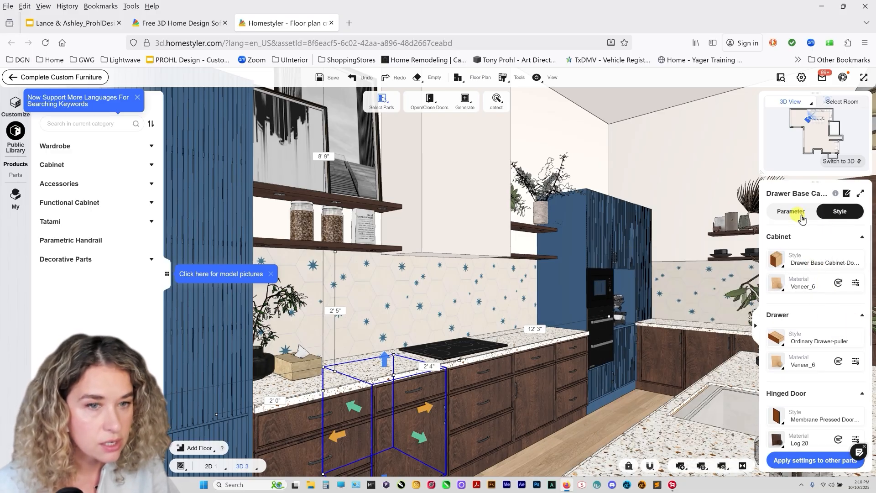
scroll(827, 305, down, 4)
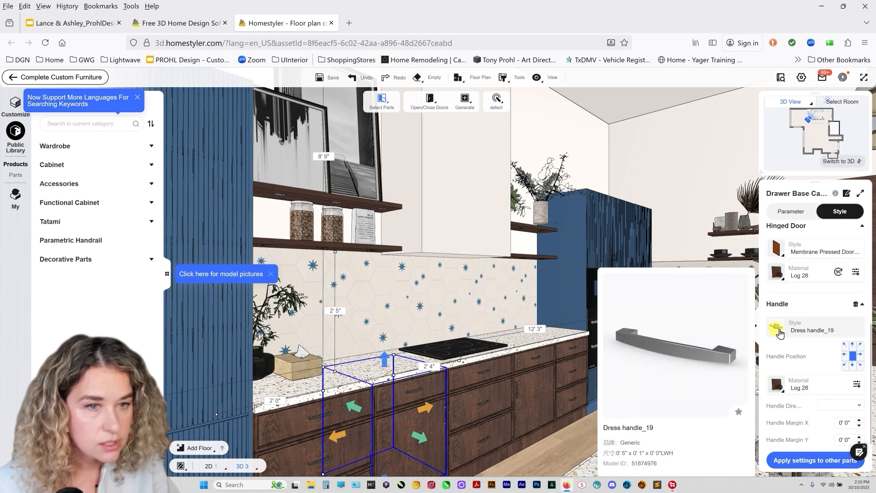
click(780, 328)
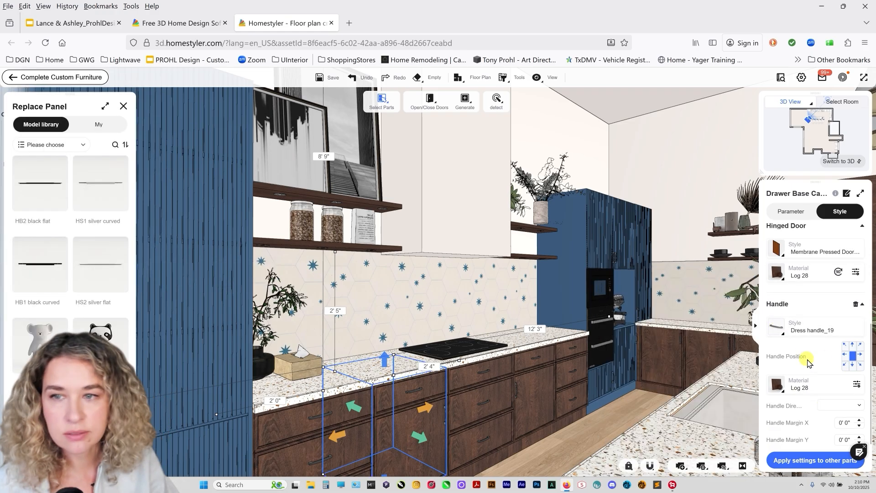
Try Handle 40 on the base cabinet, and replace it with Double hole handle-21.
scroll(71, 229, down, 10)
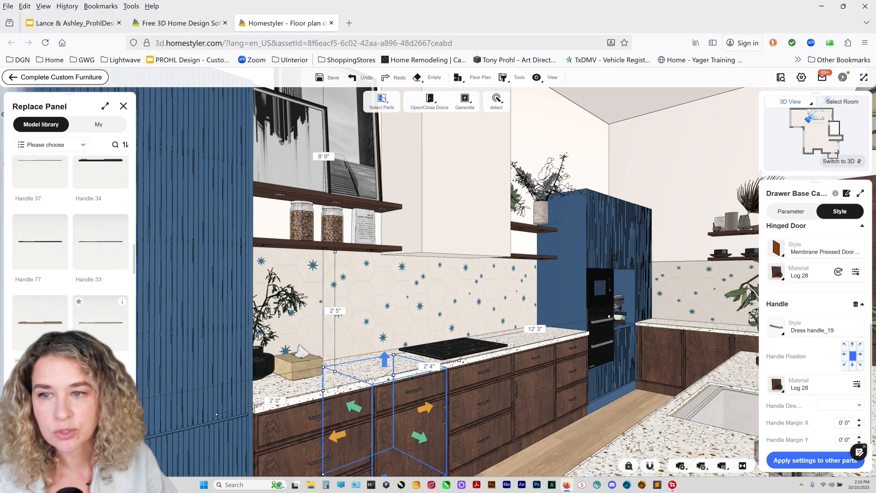
scroll(71, 255, up, 2)
scroll(71, 355, down, 2)
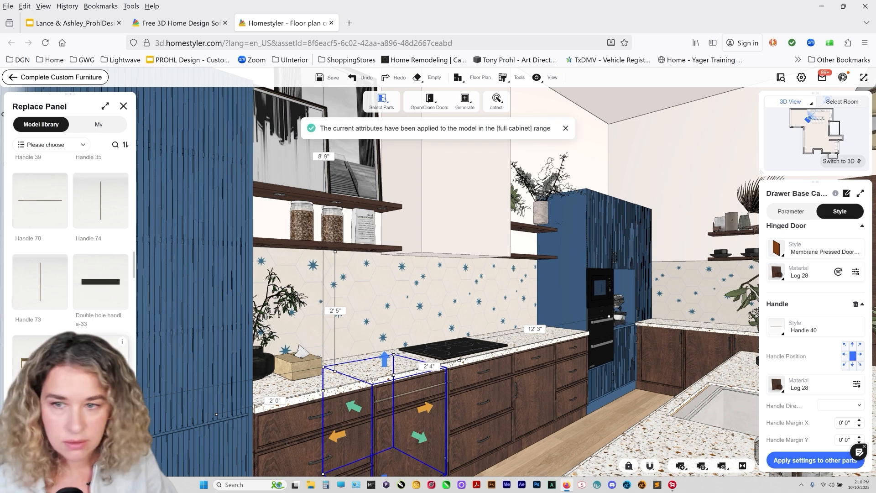
scroll(71, 262, down, 5)
click(77, 208)
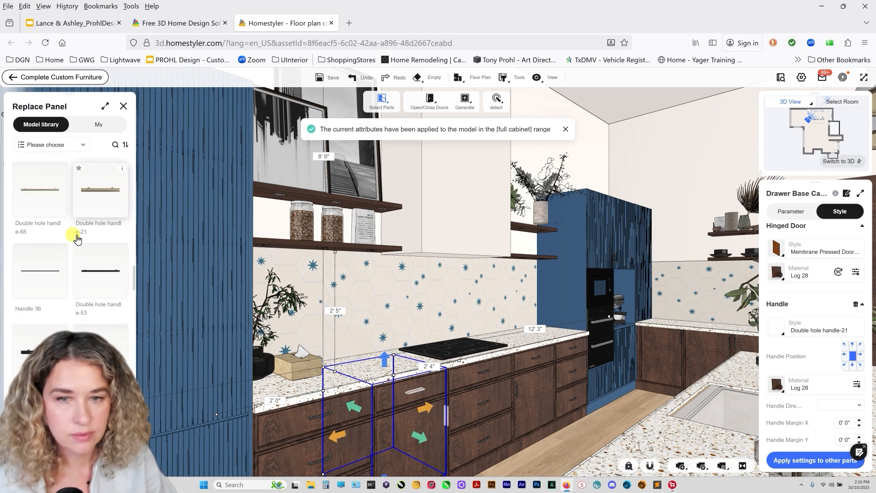
scroll(54, 308, down, 2)
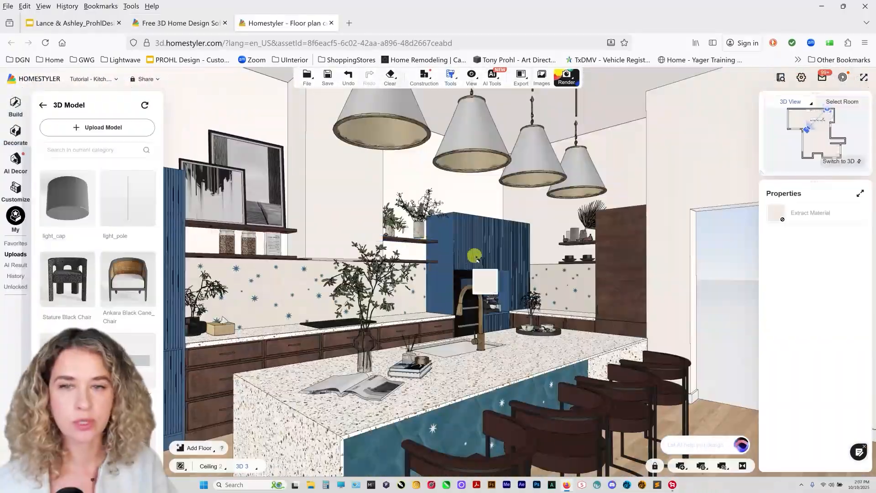
Frame the island and kitchen wall in the camera and render a 1K, 16:9 normal image with Real-time Lightmix enabled.
mouse_move(566, 80)
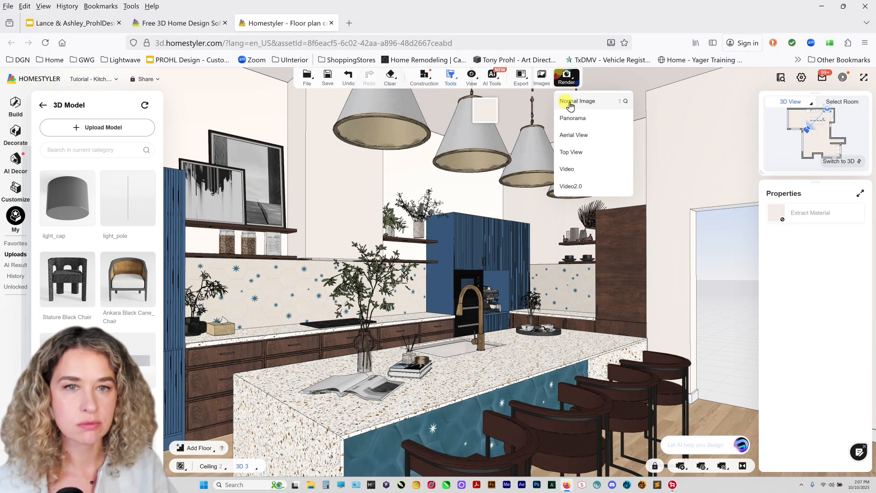
click(565, 104)
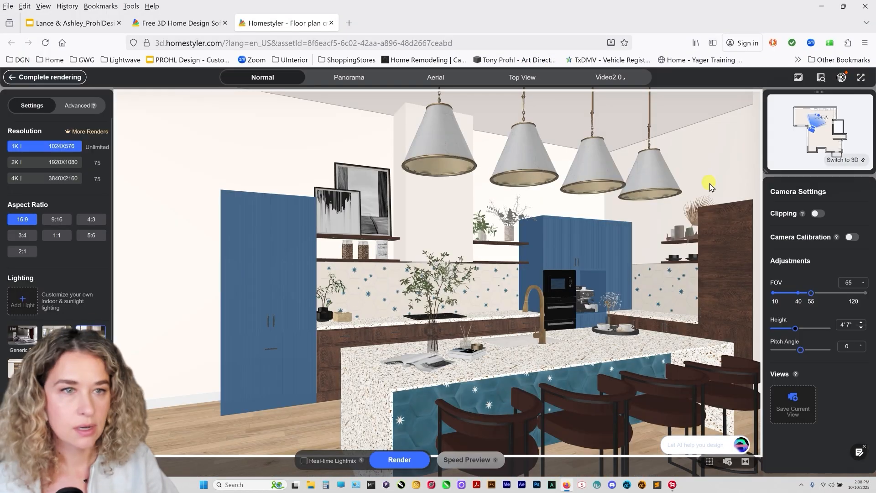
drag(817, 115, 818, 115)
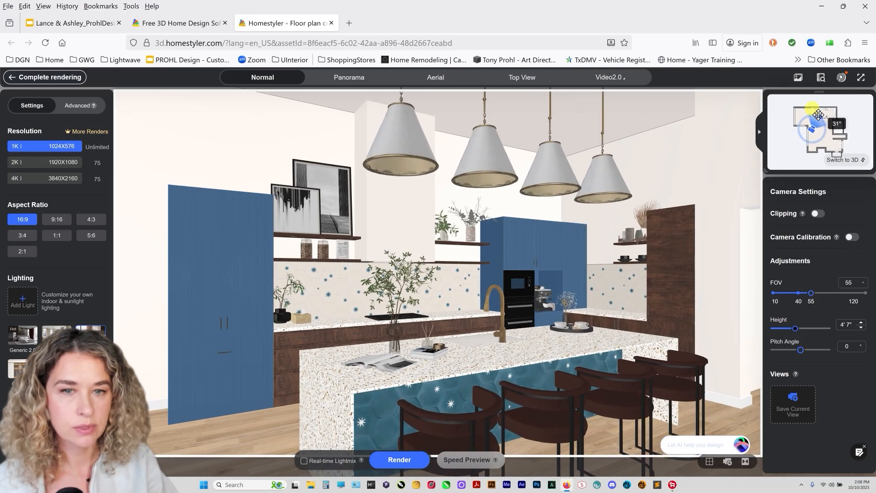
scroll(689, 219, up, 3)
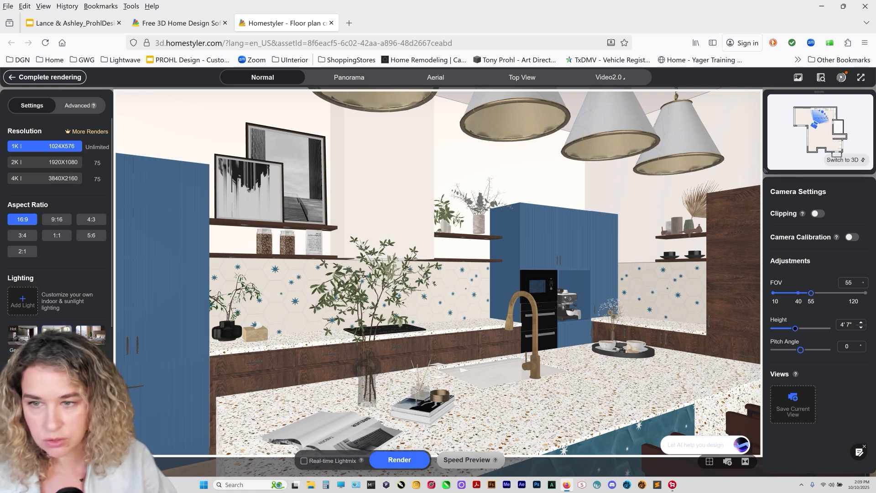
scroll(57, 303, down, 3)
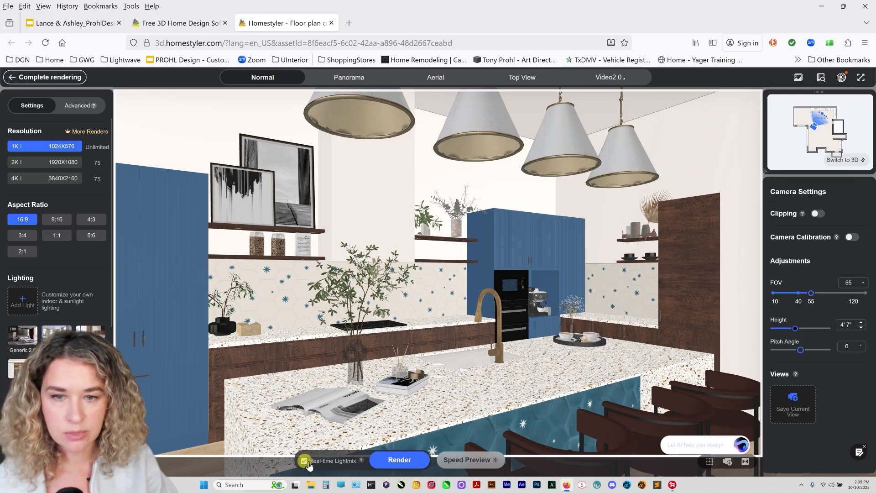
click(404, 461)
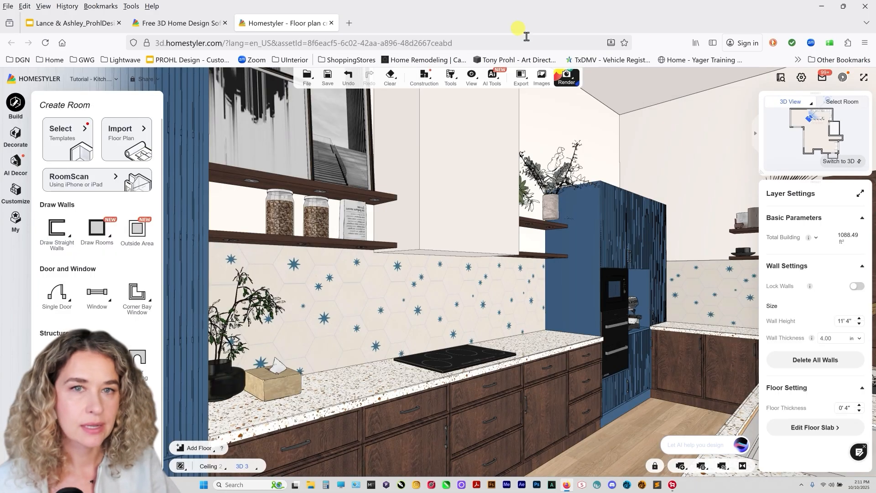
Open the finished Living and Dining Room-1 render in Lightmix from the image gallery.
mouse_move(570, 82)
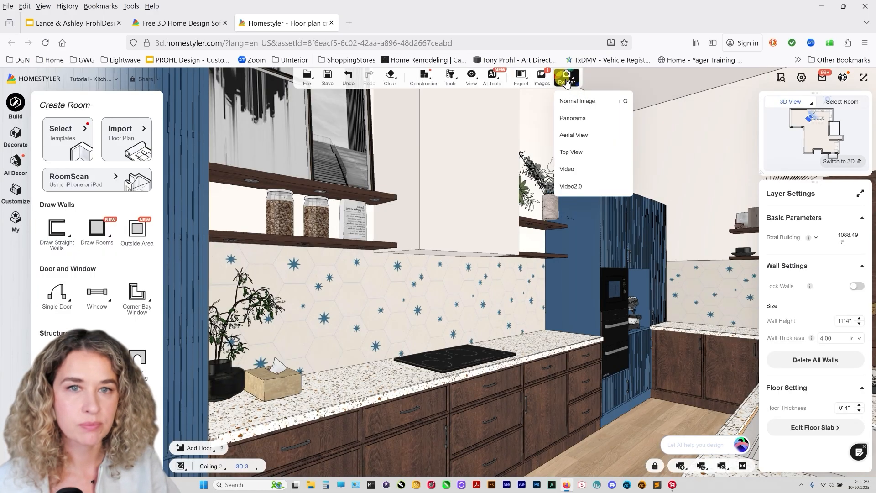
click(543, 77)
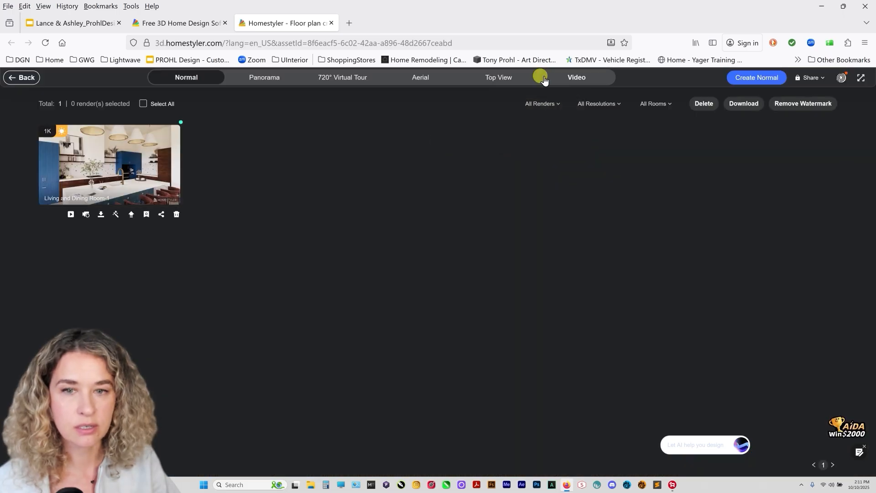
mouse_move(94, 169)
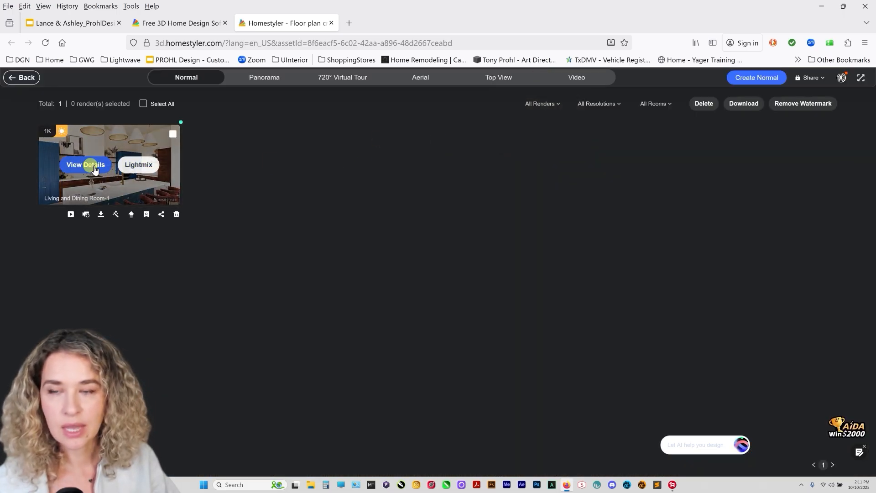
click(140, 166)
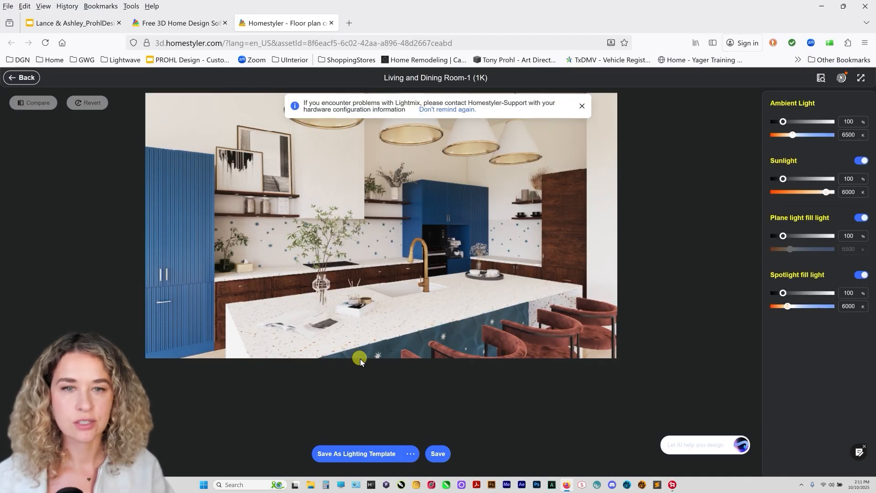
Set ambient light to 45% and 4778 K, sunlight to 265% and plane fill light to 63%, and increase the spotlight fill light.
click(808, 122)
mouse_move(792, 122)
mouse_down()
mouse_move(766, 128)
mouse_move(782, 136)
mouse_up()
drag(784, 181, 816, 182)
drag(784, 235, 761, 231)
click(778, 235)
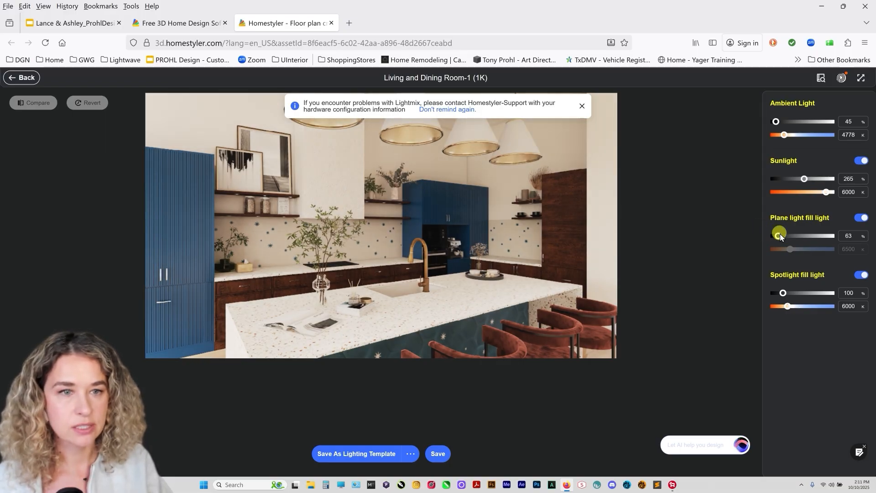
drag(784, 294, 806, 297)
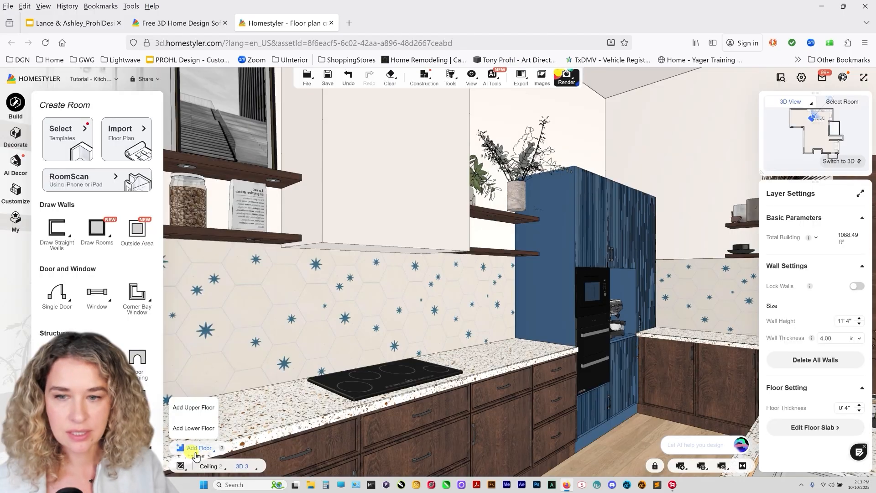
Start a normal image render and create a custom lighting setup based on the Daylight 2.0 template.
click(576, 84)
click(575, 101)
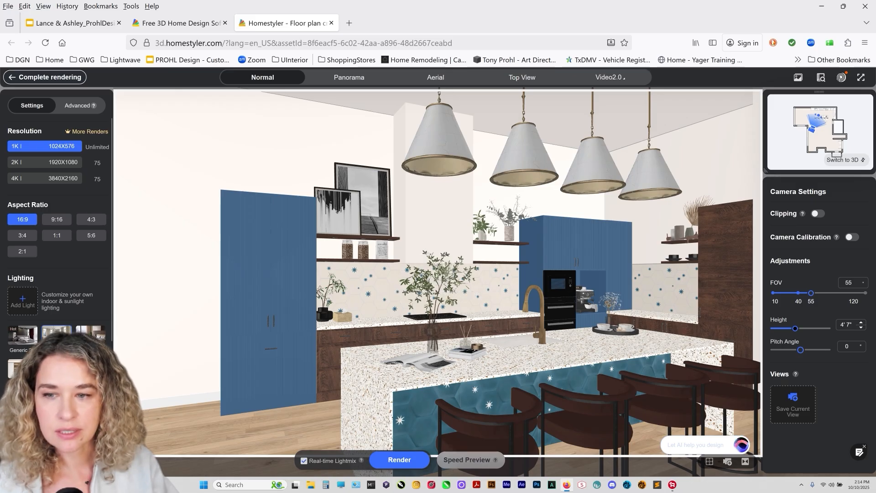
click(22, 300)
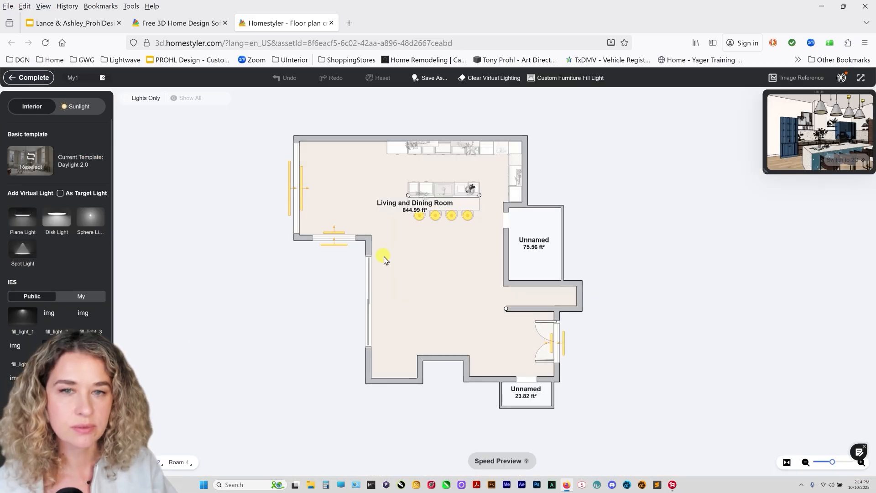
scroll(429, 173, up, 3)
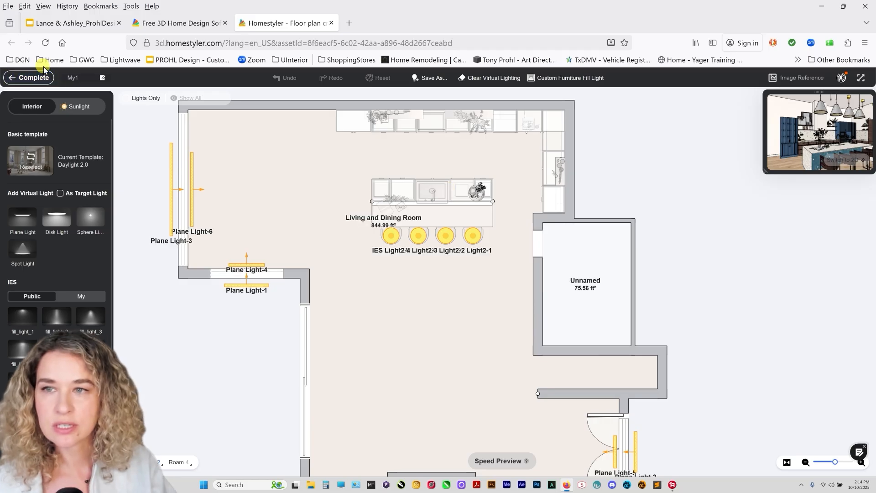
click(40, 78)
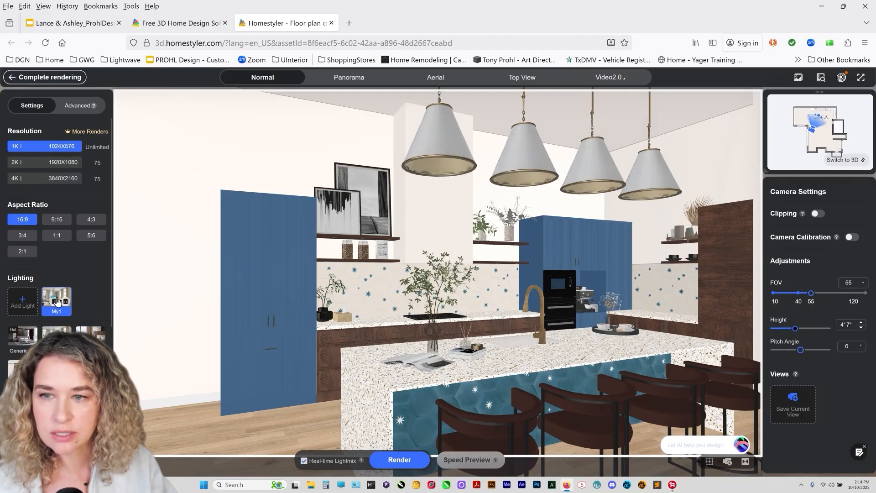
Create a second custom lighting setup from the Generic 2.0 template and select IES Light2-1 above the back counter.
click(19, 301)
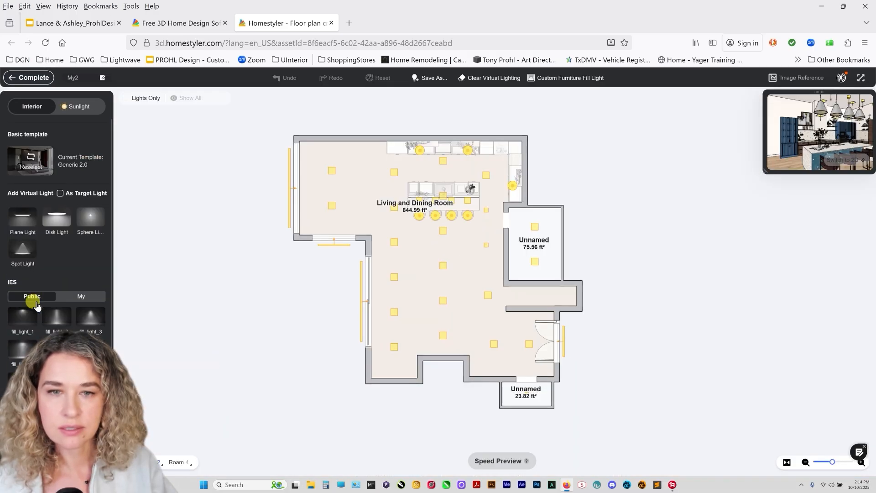
scroll(504, 150, up, 5)
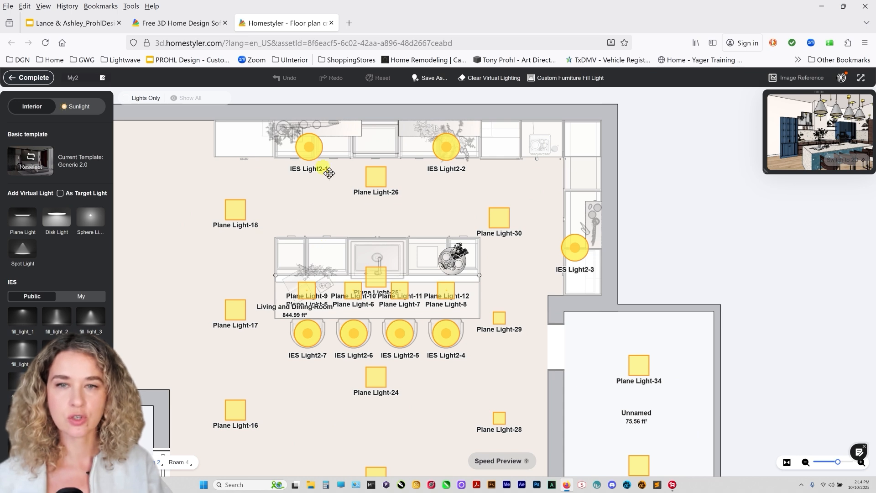
click(309, 147)
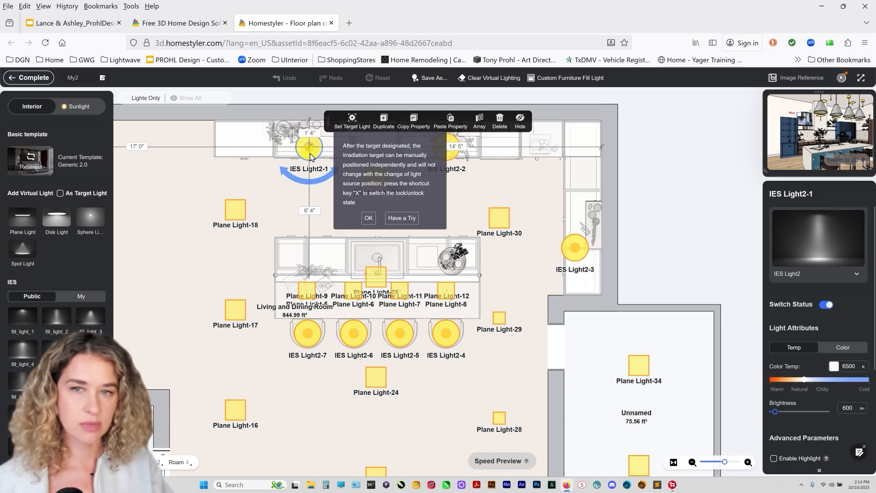
Move Plane Light-30 to the back-wall shelf beside the oven cabinet, resize it to 119 × 1097 mm, and lower it beneath the shelf.
click(497, 223)
drag(497, 224, 550, 114)
scroll(410, 137, up, 5)
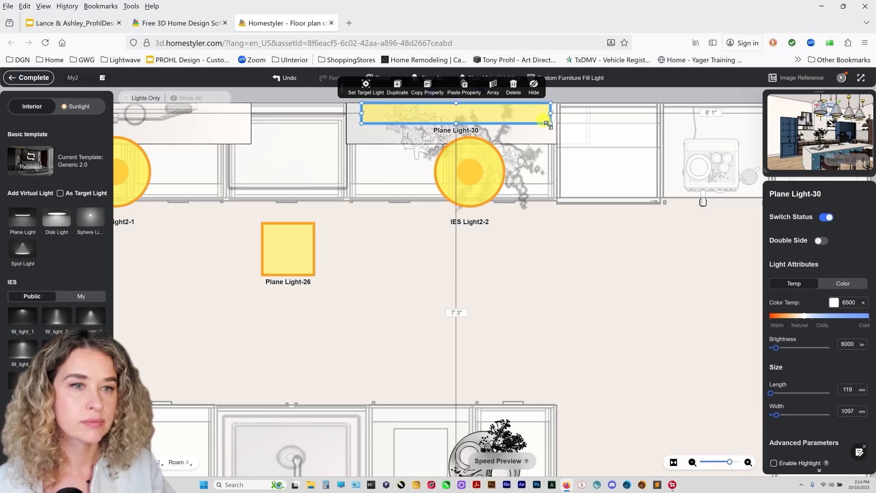
click(870, 160)
drag(497, 161, 494, 303)
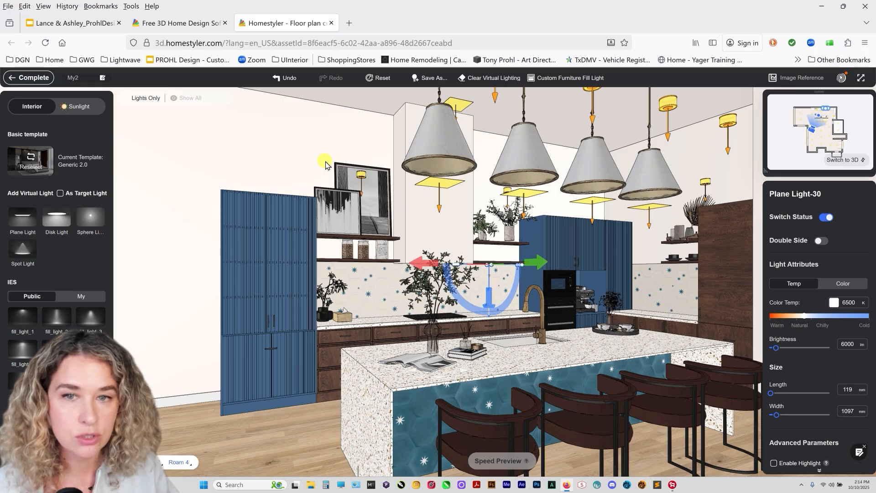
Duplicate the narrow plane light and place the copy along the other back-wall shelf, beneath the framed art.
key(Tab)
scroll(510, 121, up, 10)
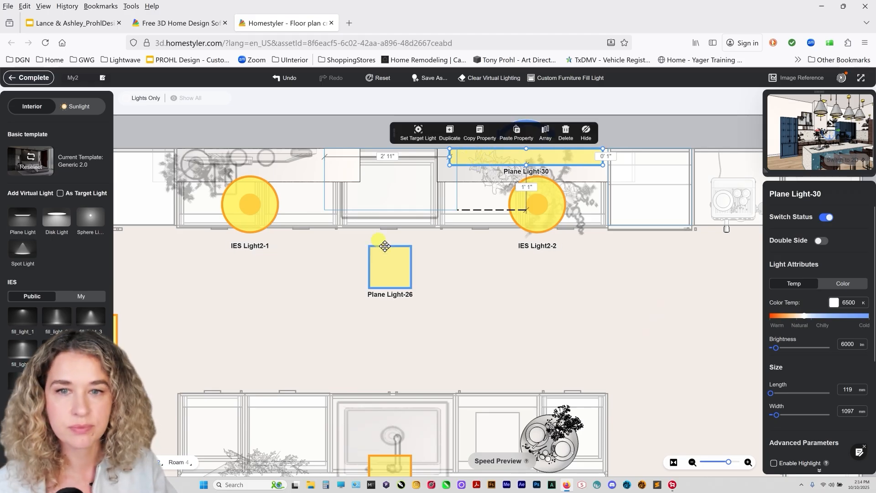
scroll(386, 256, down, 2)
scroll(385, 256, up, 1)
click(427, 141)
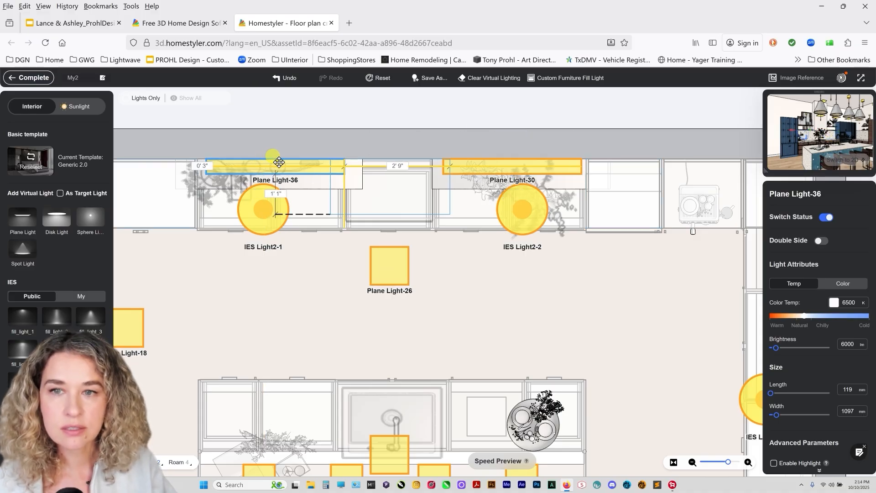
click(275, 164)
Duplicate the narrow plane light onto the side wall, rotate it parallel to the wall, and shorten it to 826 mm.
scroll(277, 166, down, 5)
click(371, 147)
click(497, 232)
drag(516, 207, 520, 251)
scroll(520, 251, up, 4)
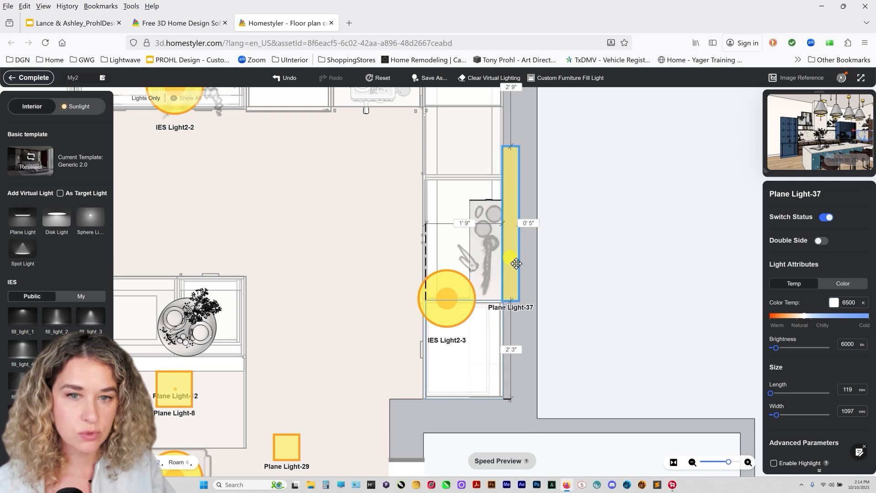
click(499, 266)
Move IES Light2-7 from the end stool to the aisle between counter and island, and array it into a row of four lights.
scroll(498, 266, down, 4)
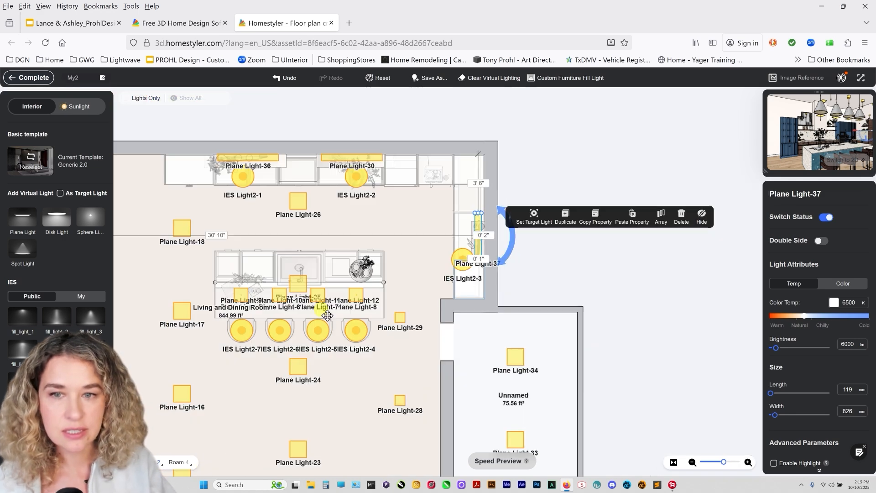
click(244, 332)
drag(244, 336, 228, 210)
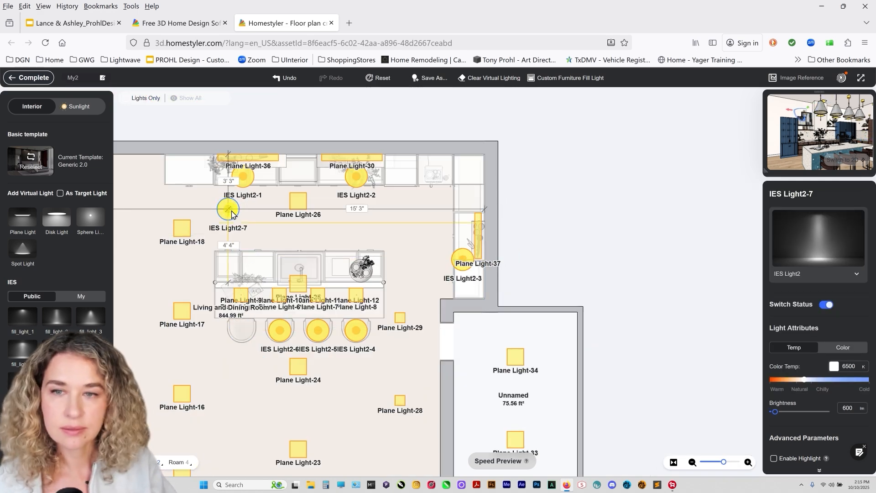
click(396, 185)
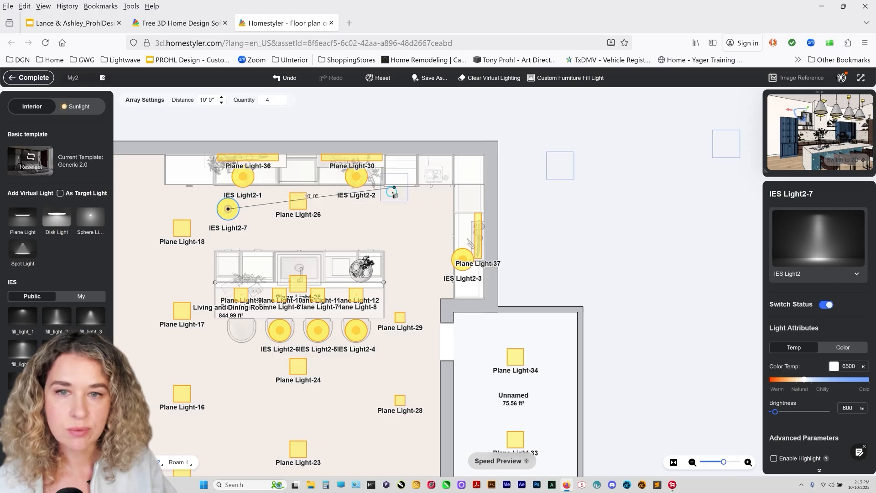
click(299, 211)
Move IES Light2-3 off the side counter in line with the aisle row's end, and delete the plane light over the island sink.
drag(463, 257, 444, 274)
click(301, 287)
key(Delete)
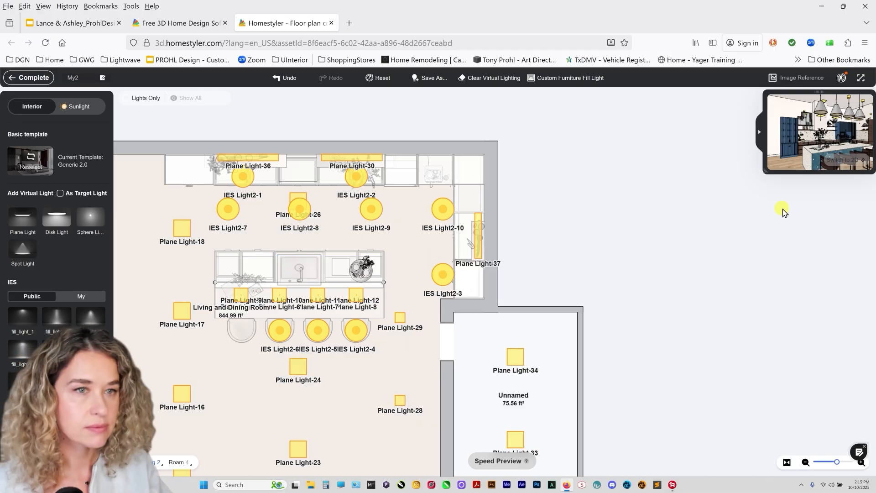
Delete the four plane lights hanging beneath the island pendants.
click(862, 161)
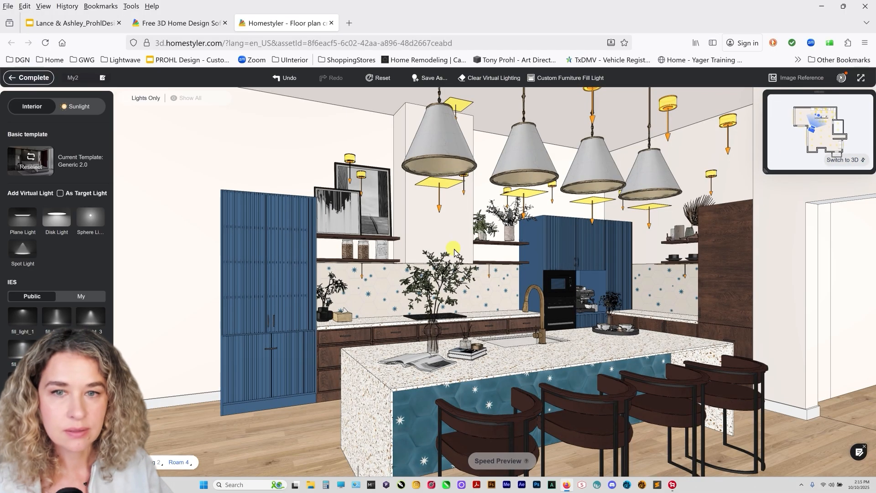
click(442, 182)
key(Delete)
click(525, 191)
key(Delete)
click(597, 201)
key(Delete)
click(649, 207)
key(Delete)
Delete the remaining IES lights over the stools and the unneeded ceiling plane lights around the island.
click(861, 161)
click(301, 422)
key(Delete)
drag(560, 383, 465, 275)
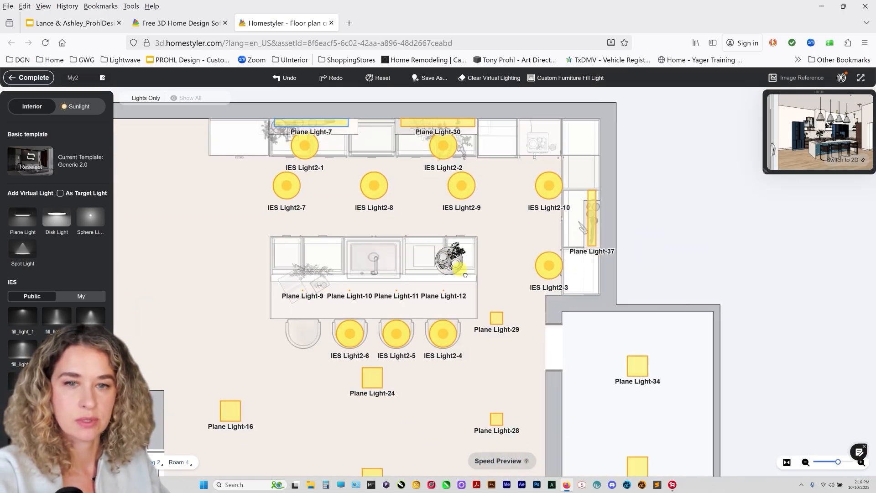
scroll(475, 287, down, 1)
key(Delete)
click(444, 318)
key(Delete)
click(382, 359)
key(Delete)
click(495, 395)
key(Delete)
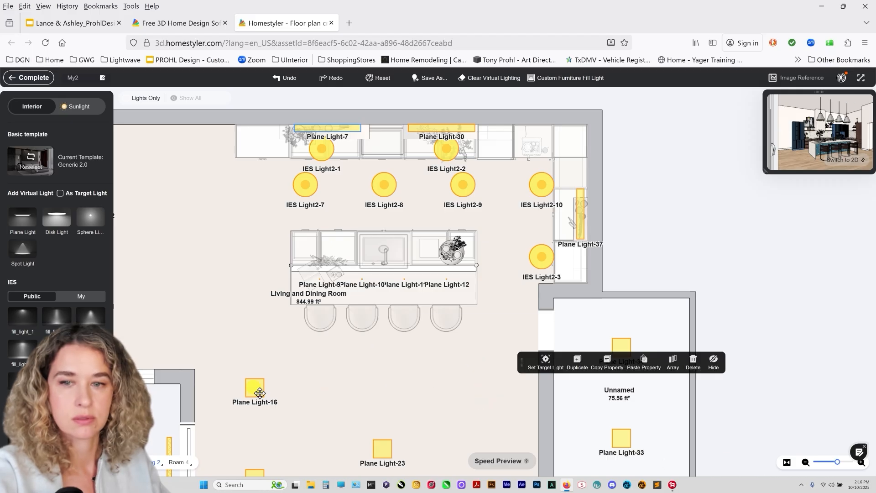
click(257, 392)
Duplicate the row of four IES lights to behind the stools and remove the copy's leftmost light.
click(291, 183)
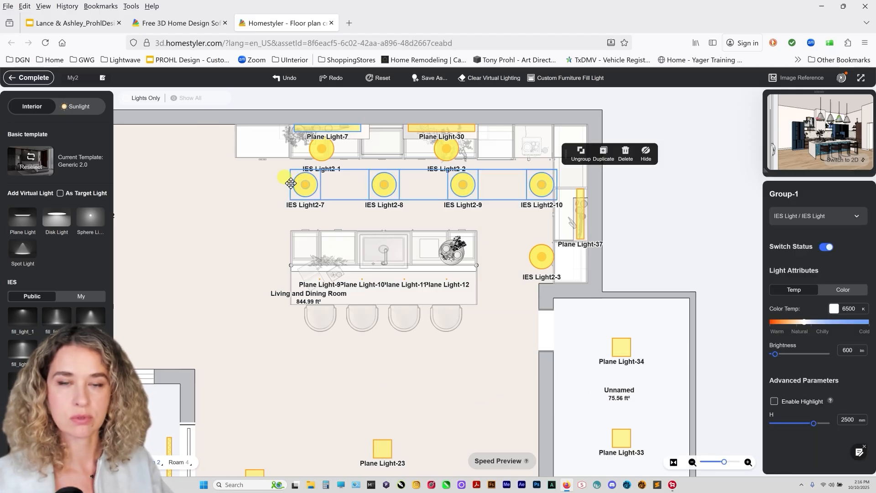
click(605, 157)
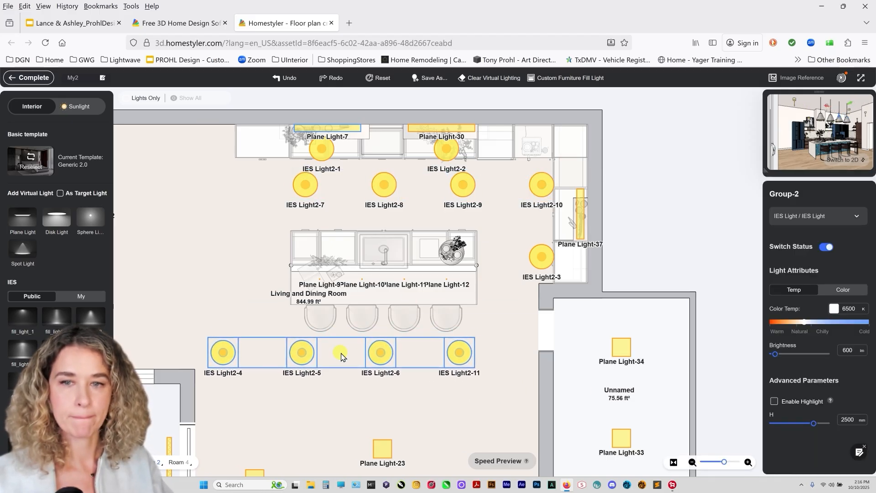
click(339, 354)
click(223, 352)
click(495, 320)
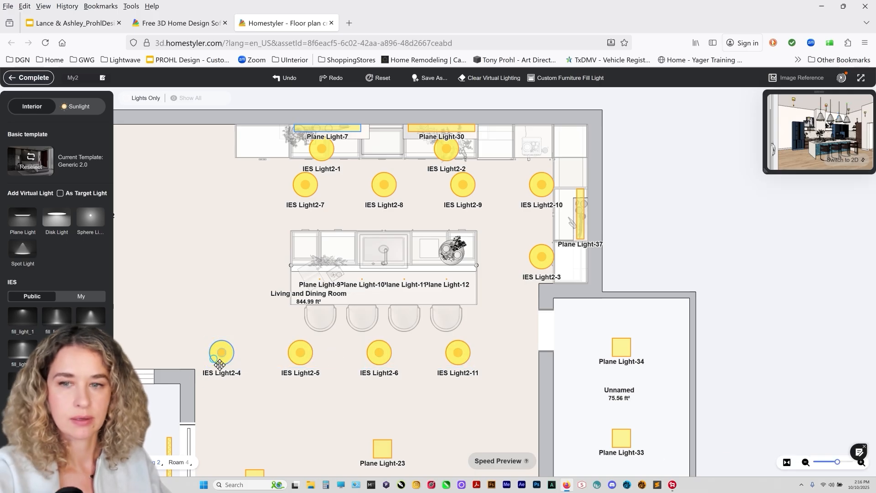
click(216, 361)
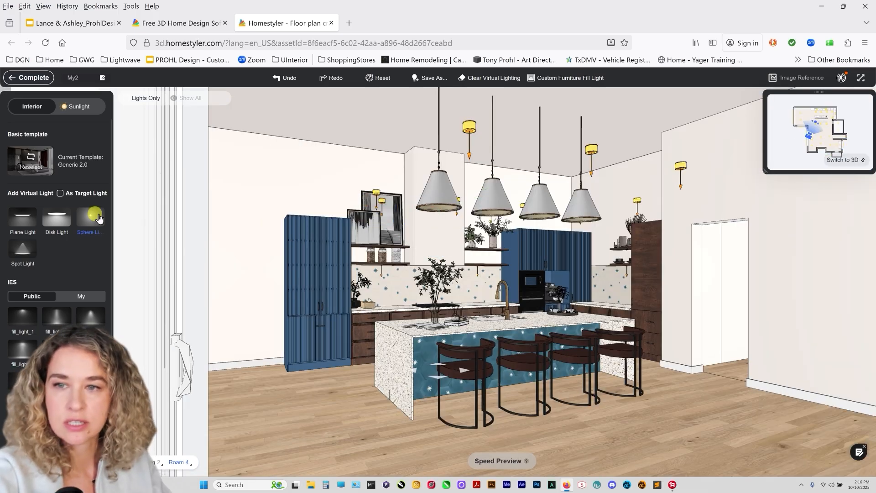
Add a sphere light inside the first pendant above the island.
click(99, 218)
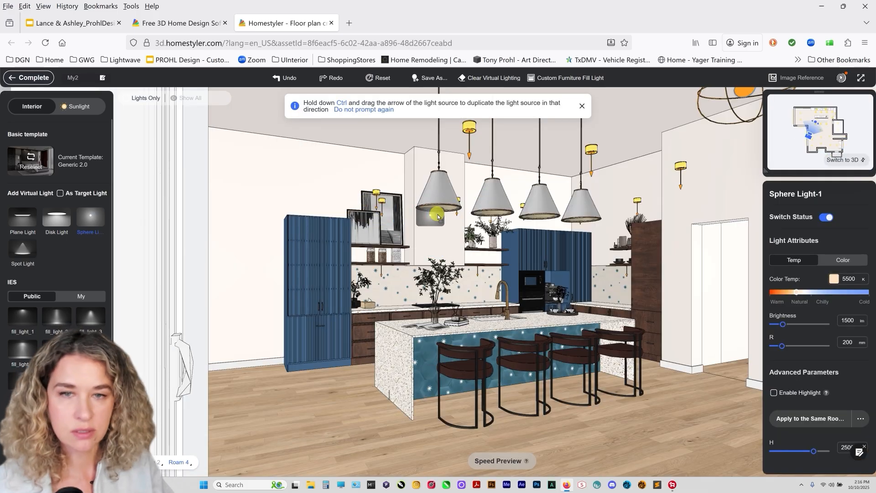
click(438, 207)
click(853, 160)
Duplicate the sphere light into the other three island pendants and check the copies' placement in the 3D view.
click(447, 177)
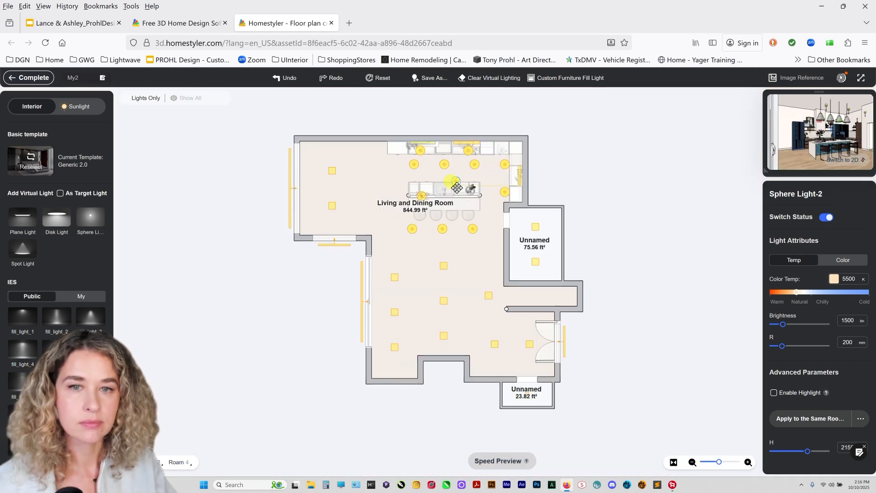
scroll(451, 191, up, 5)
click(435, 196)
click(411, 182)
click(444, 223)
click(498, 183)
click(529, 223)
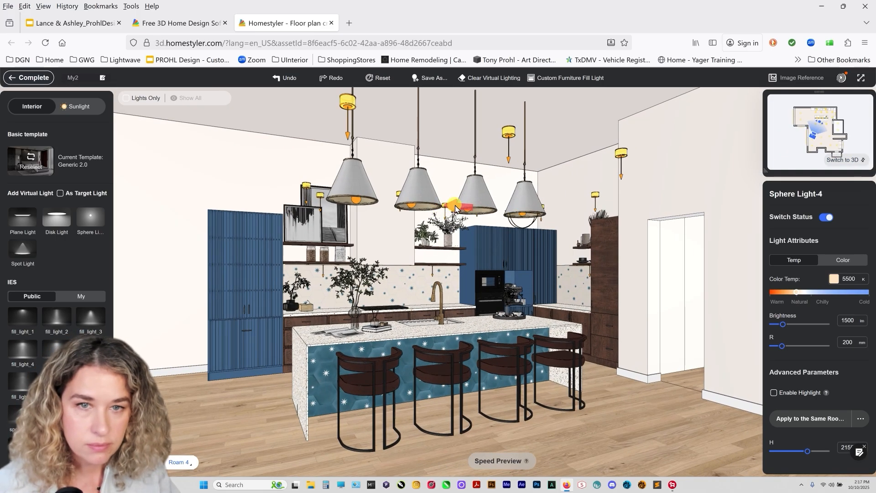
click(469, 213)
click(345, 195)
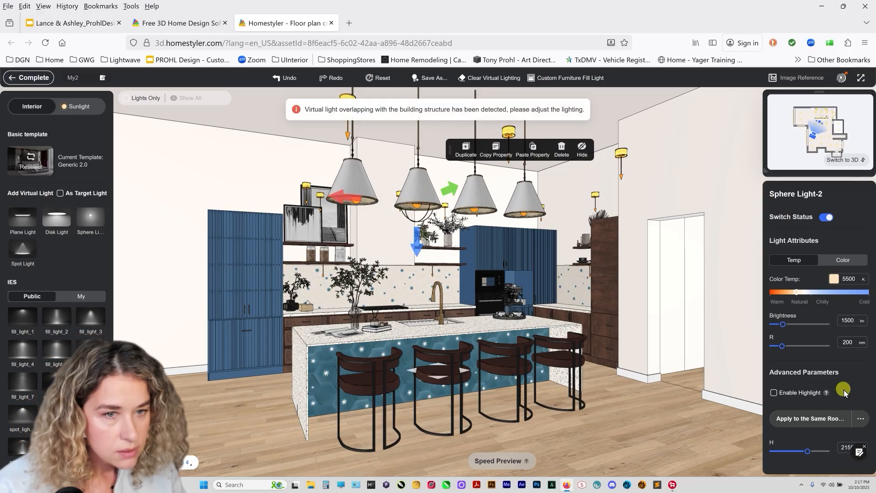
Complete the custom lighting setup, leave the render view, and reopen it for a normal image.
scroll(487, 350, up, 5)
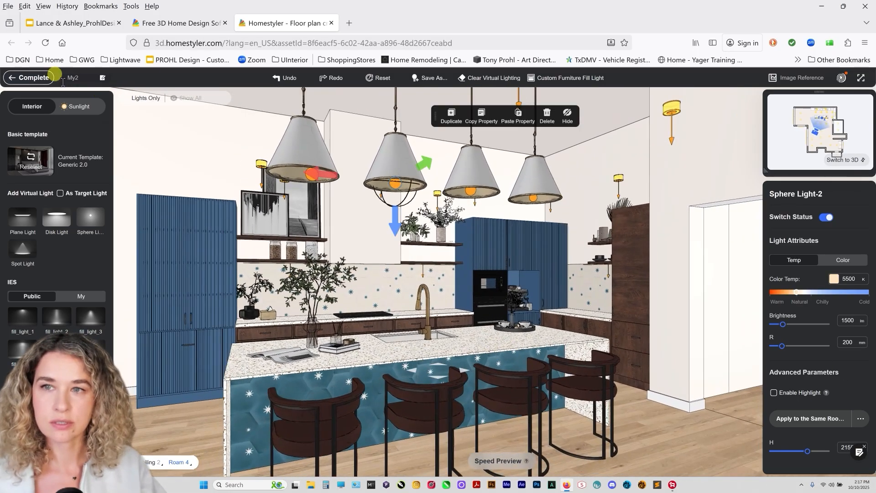
click(54, 74)
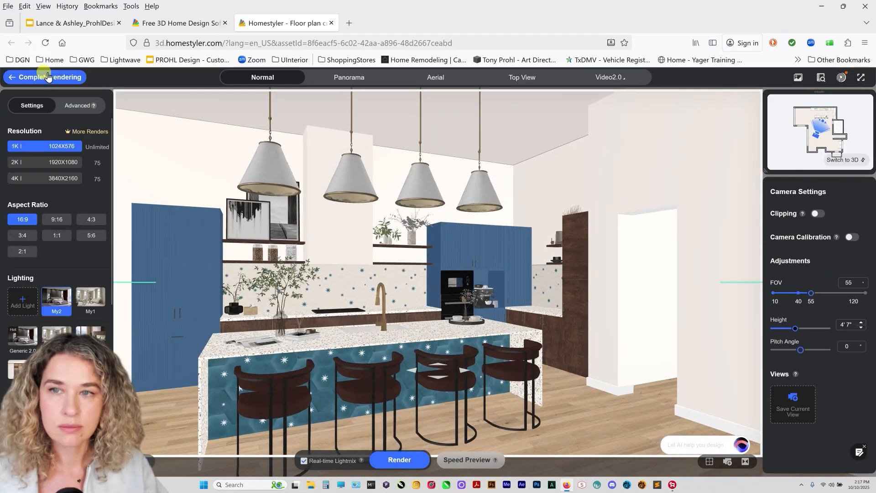
click(32, 78)
mouse_move(566, 78)
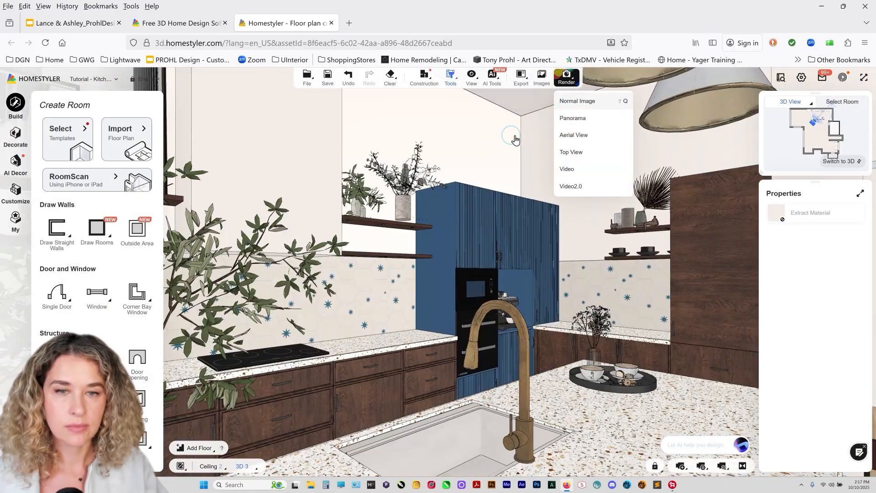
click(567, 100)
Move the camera to the island's far end facing the cooktop wall and render a 1K, 16:9 image with the My2 lighting.
click(844, 159)
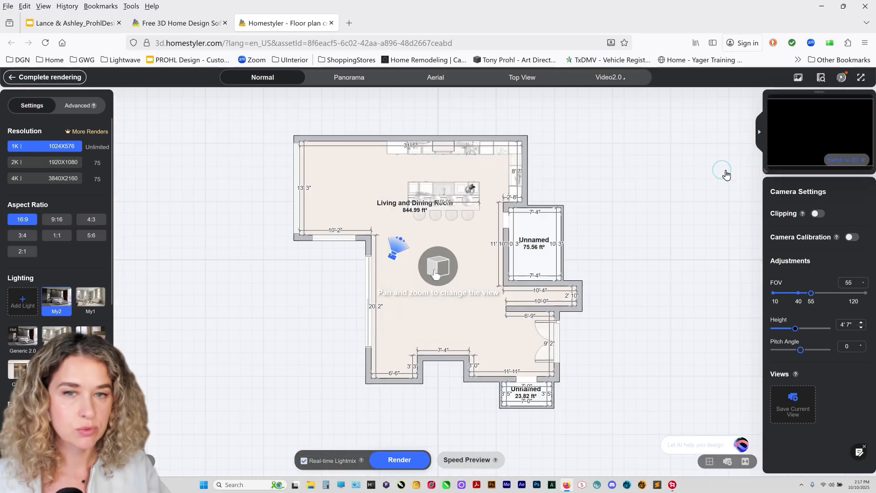
drag(394, 257, 479, 221)
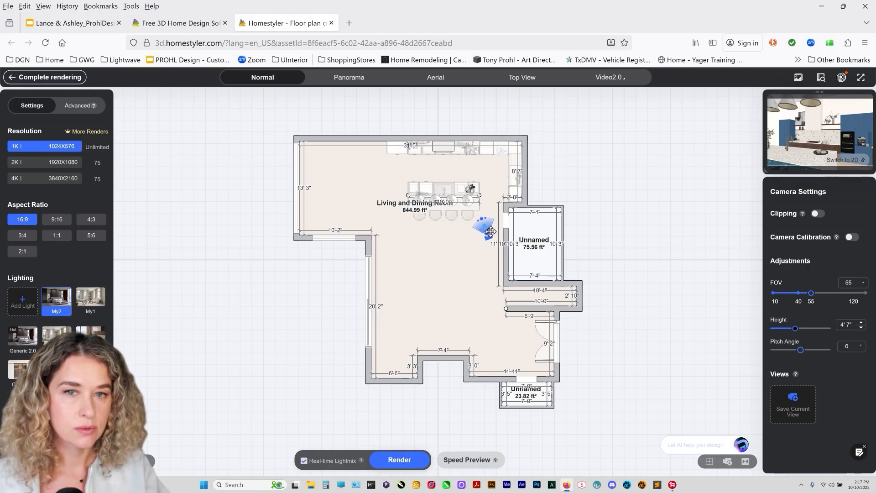
drag(491, 232, 496, 231)
click(403, 468)
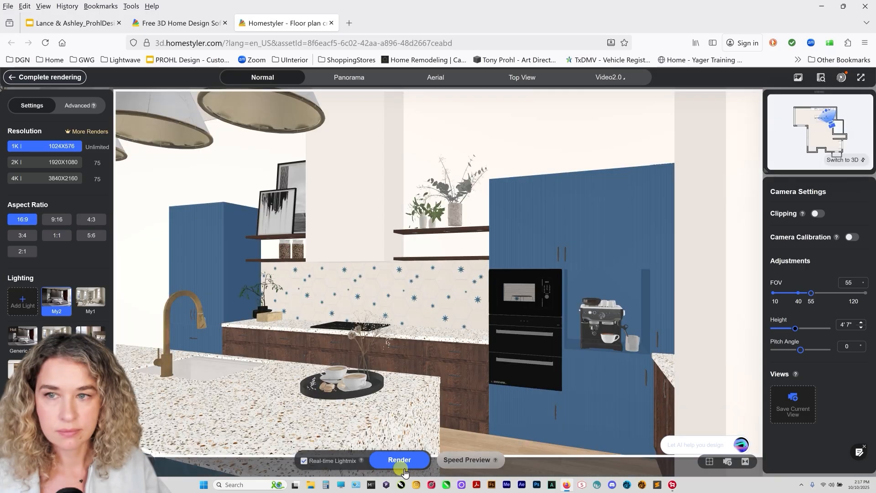
Render two new 1K images: one down the aisle between cooktop and island, one diagonally across the island toward the oven cabinet.
click(20, 146)
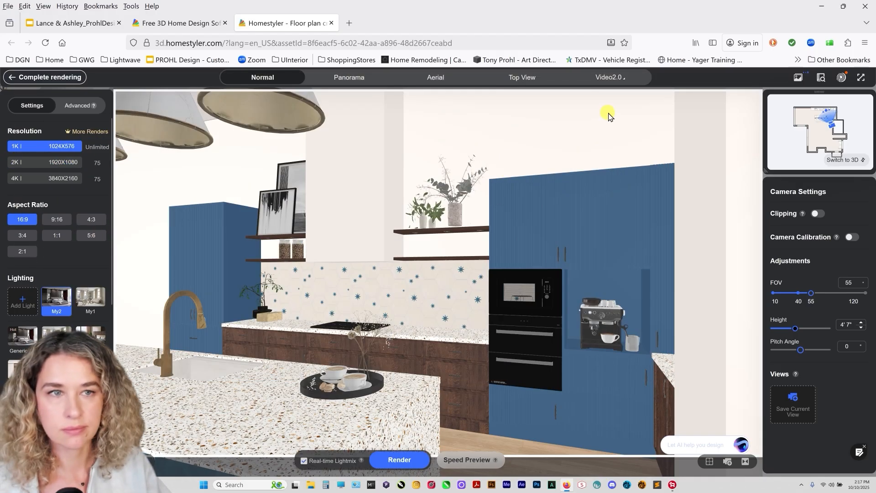
mouse_move(824, 123)
mouse_down()
mouse_move(801, 95)
mouse_move(809, 110)
mouse_up()
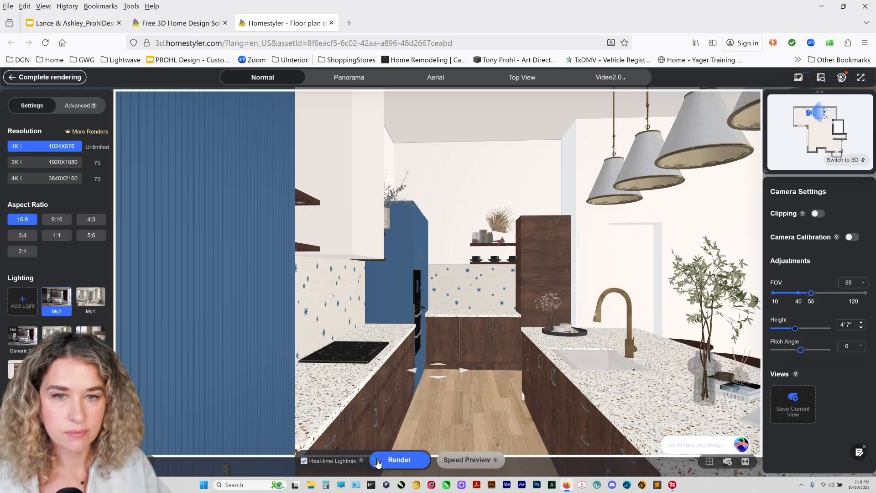
click(394, 460)
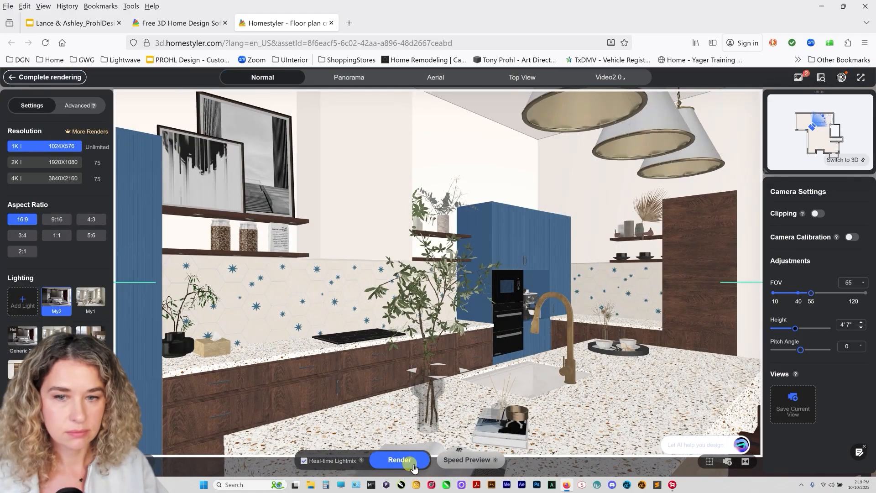
click(410, 461)
In Lightmix for the aisle render, try ambient light at 136% and 6778 K, sunlight at 500% and plane fill light at 85%.
click(328, 465)
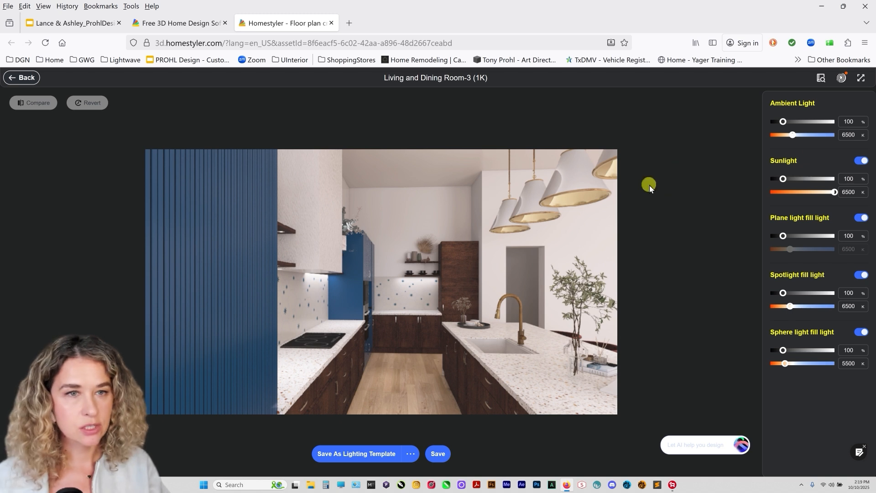
click(789, 122)
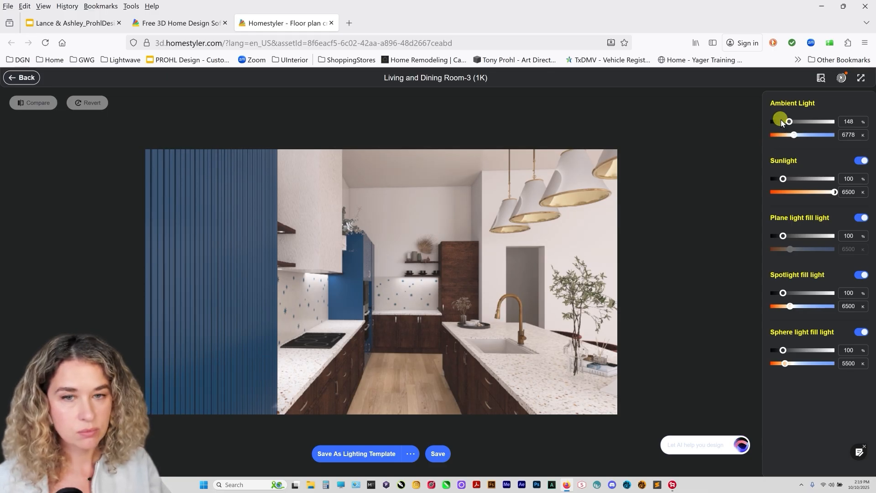
drag(781, 121, 793, 122)
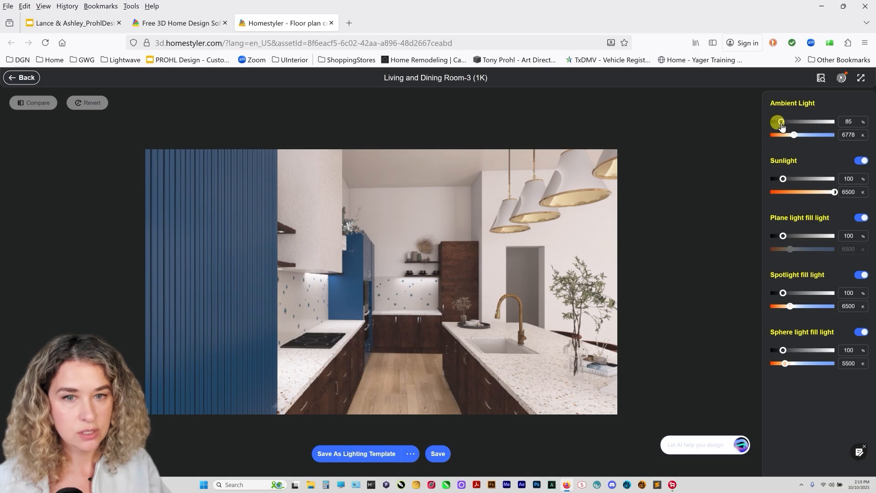
mouse_move(786, 122)
mouse_down()
mouse_move(801, 125)
mouse_move(780, 123)
mouse_up()
drag(783, 179, 791, 191)
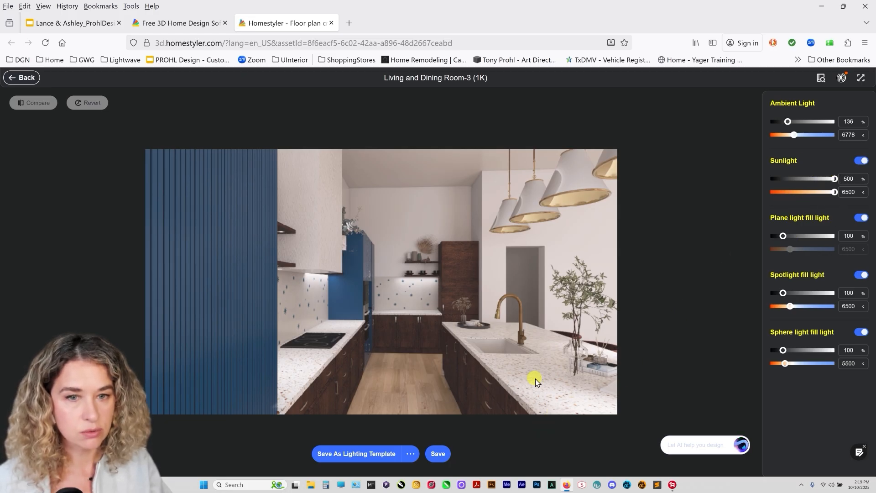
drag(792, 238, 789, 238)
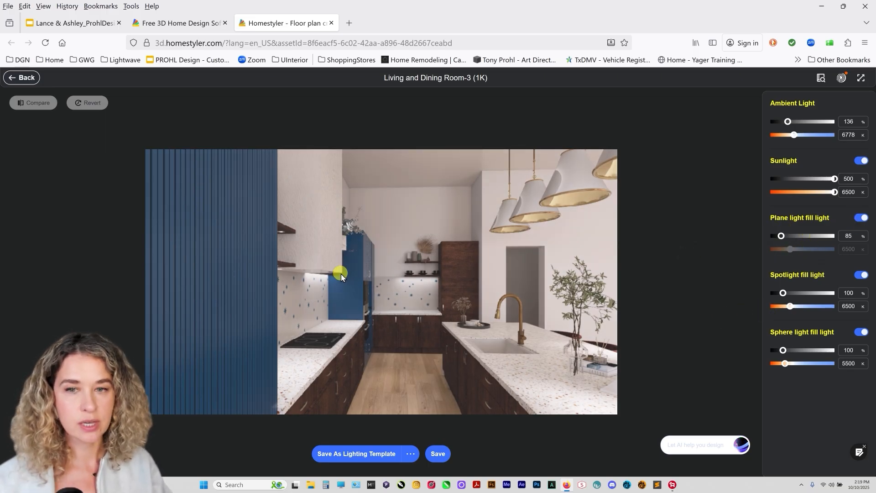
Try the sphere fill light at 306% and 4685 K, and return from Lightmix to the render setup without saving.
mouse_move(799, 356)
mouse_down()
mouse_move(790, 356)
mouse_move(823, 353)
mouse_move(779, 348)
mouse_move(787, 350)
mouse_up()
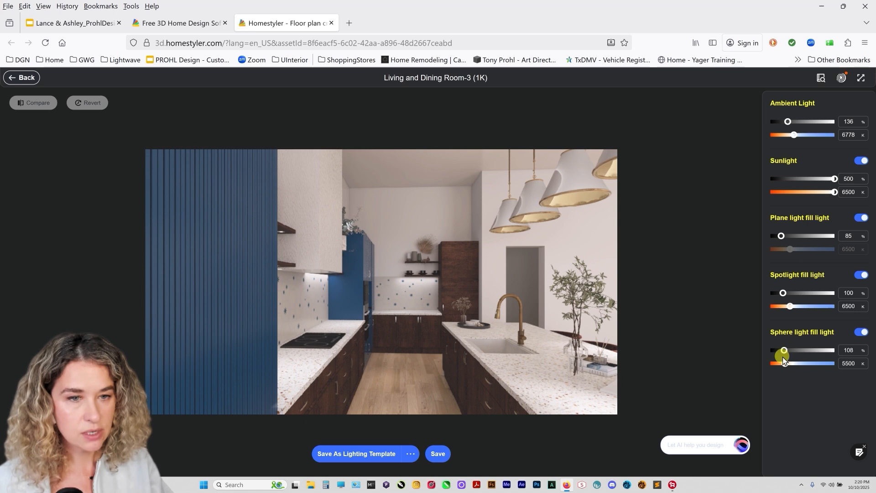
drag(795, 358, 810, 353)
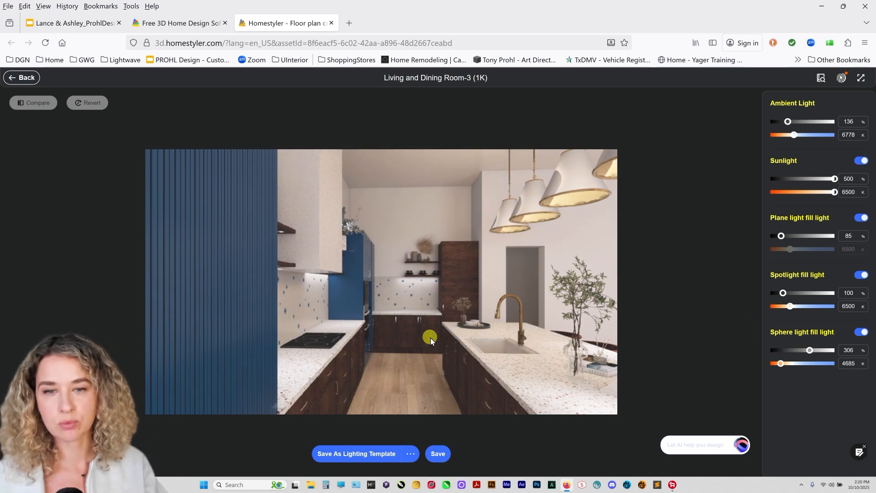
click(14, 80)
click(438, 299)
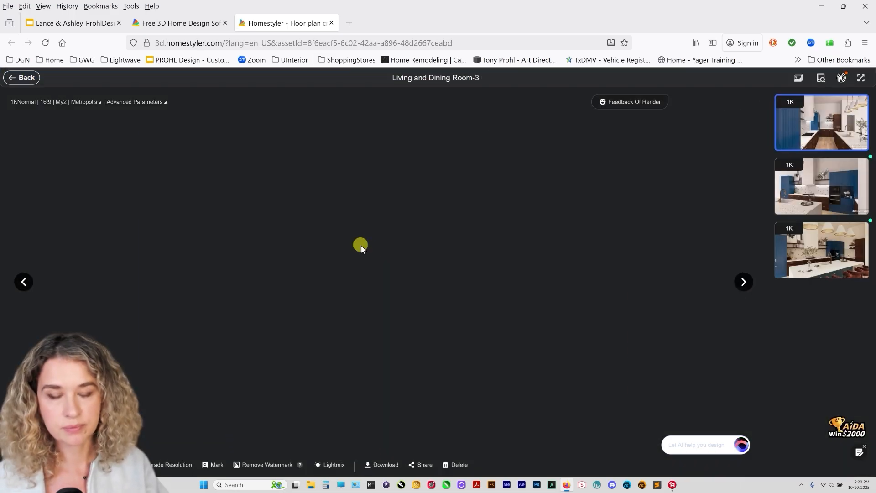
click(21, 78)
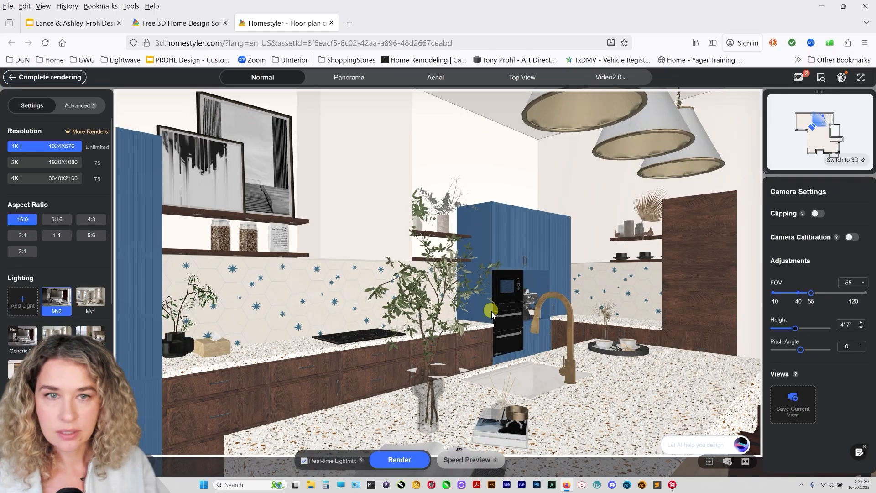
Open the My2 lighting for editing and set the color temperature of Plane Light-7 on the cooktop wall to 4000 K.
click(56, 299)
scroll(442, 132, up, 5)
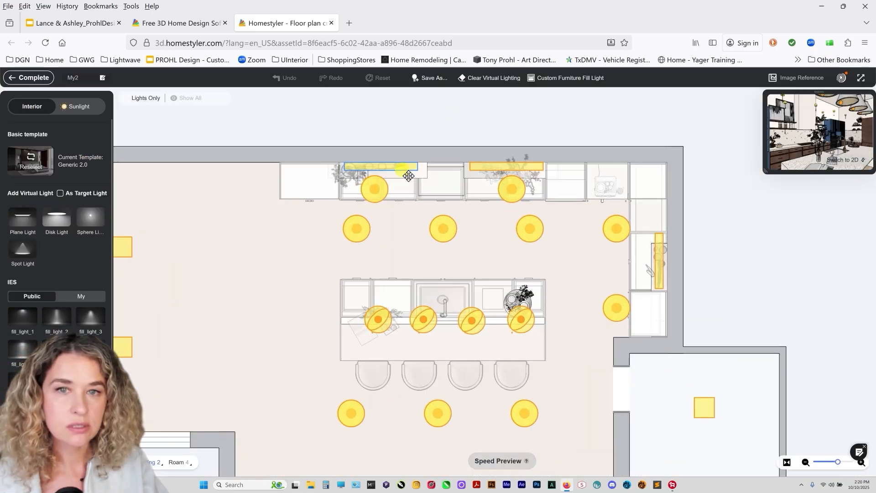
click(408, 164)
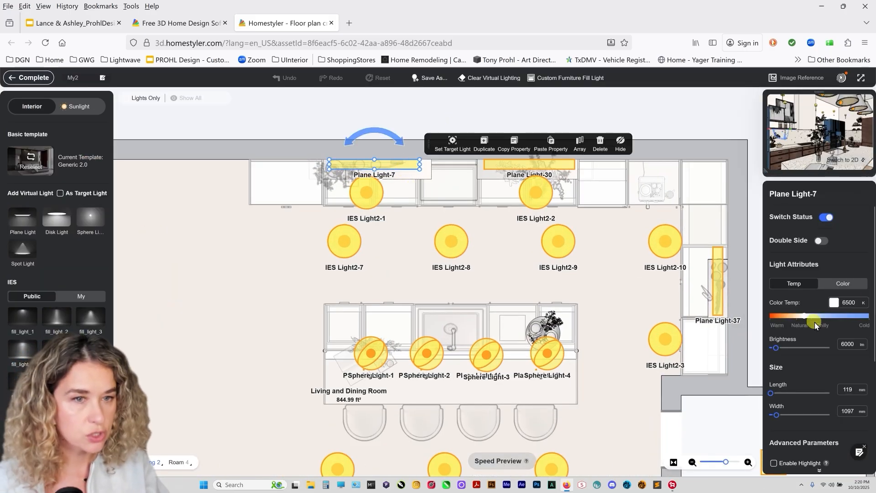
click(786, 315)
double_click(848, 302)
text(4000)
key(Return)
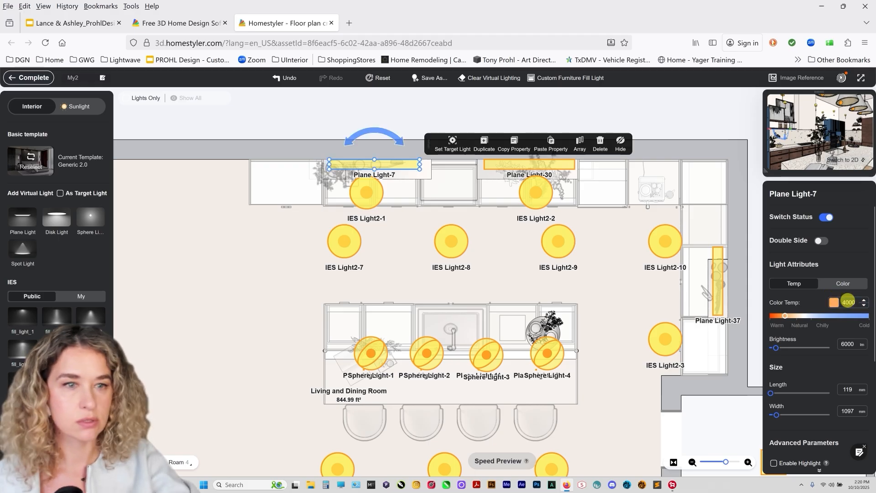
Set the color temperature of the other two shelf lights, Plane Light-30 and Plane Light-37, to 4000 K.
click(527, 154)
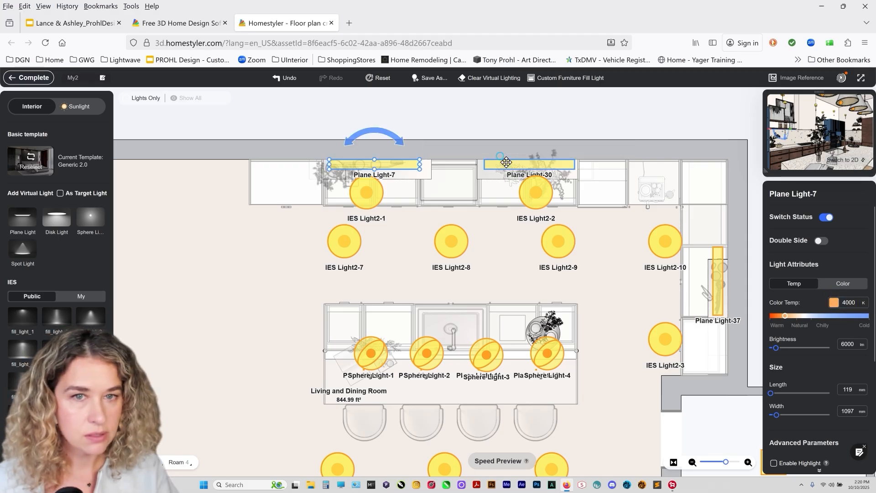
click(529, 164)
double_click(849, 303)
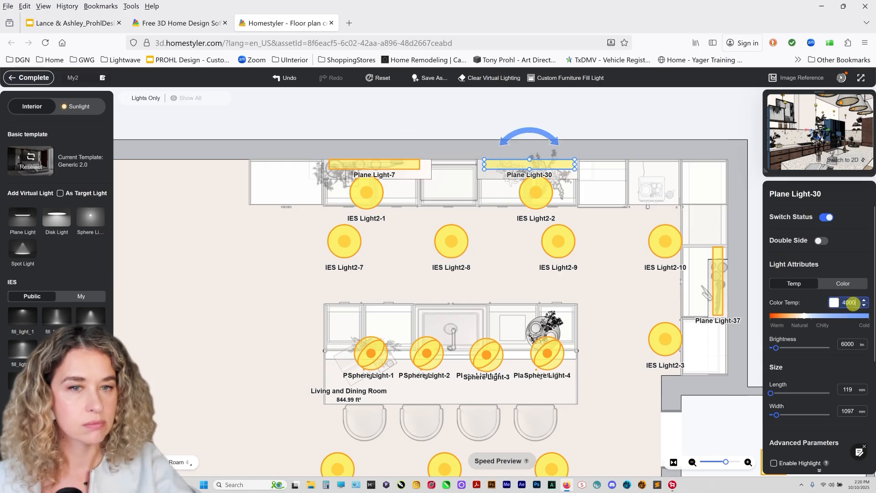
click(718, 280)
double_click(848, 302)
key(Return)
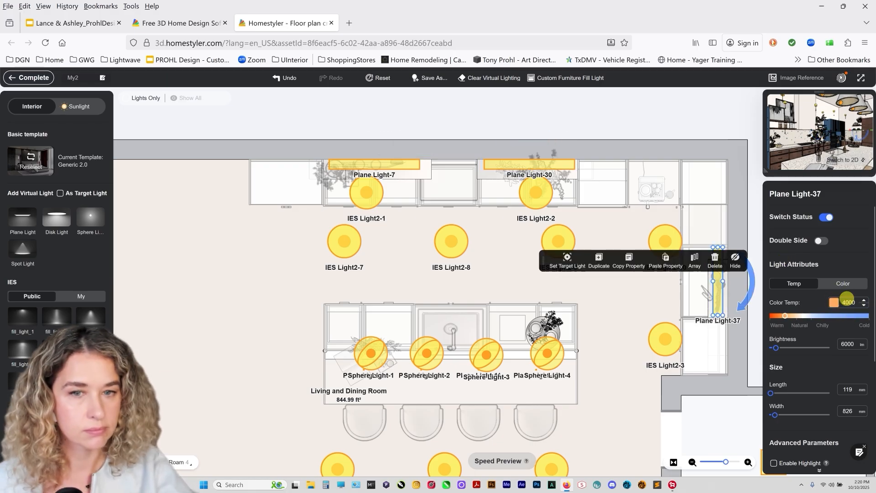
Set the radius of Sphere Light-1 and Sphere Light-2 above the island to 50 mm.
click(372, 353)
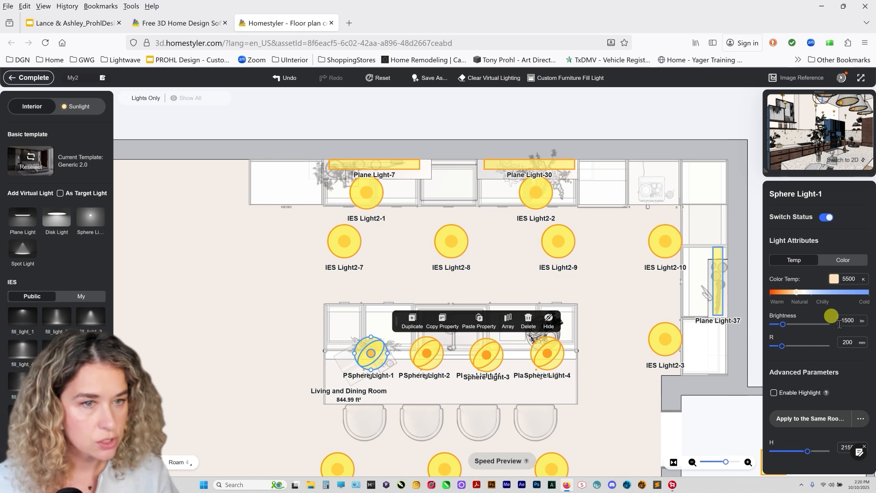
double_click(848, 342)
text(50)
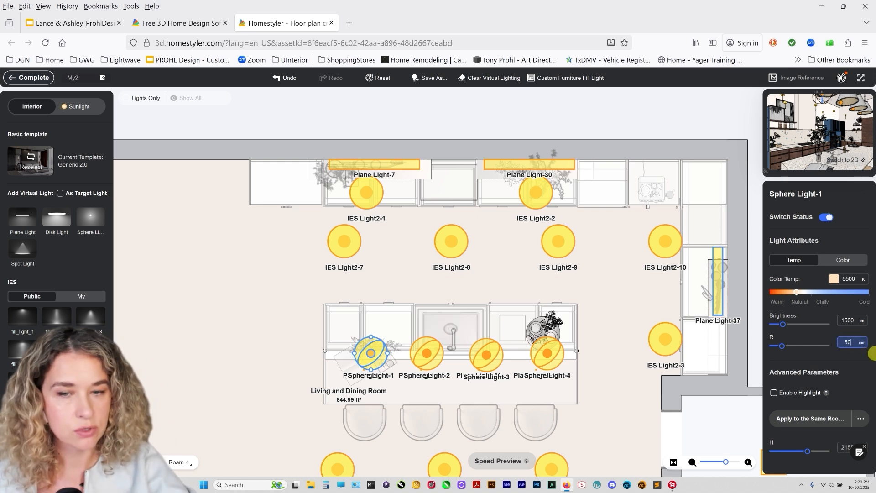
key(Return)
click(438, 356)
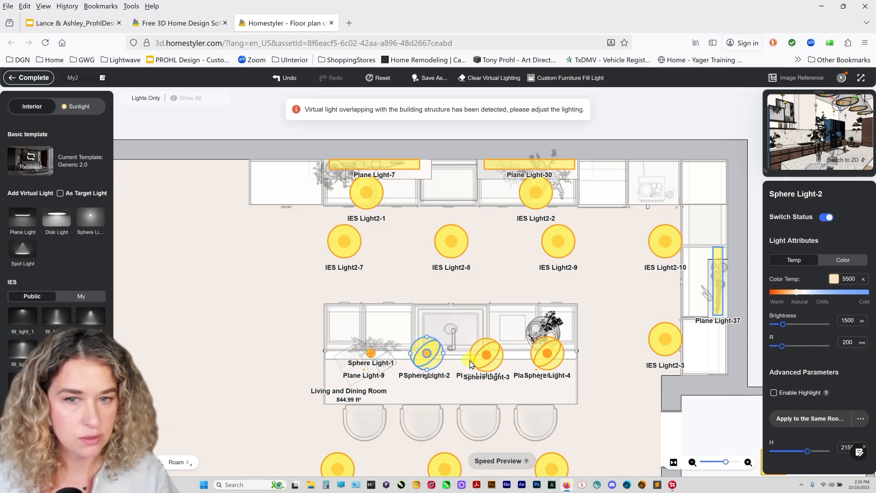
double_click(847, 342)
text(50)
key(Return)
Set the radius of the remaining island pendant lights, Sphere Light-3 and Sphere Light-4, to 50 mm.
click(486, 355)
double_click(847, 342)
text(50)
key(Return)
click(548, 353)
double_click(847, 342)
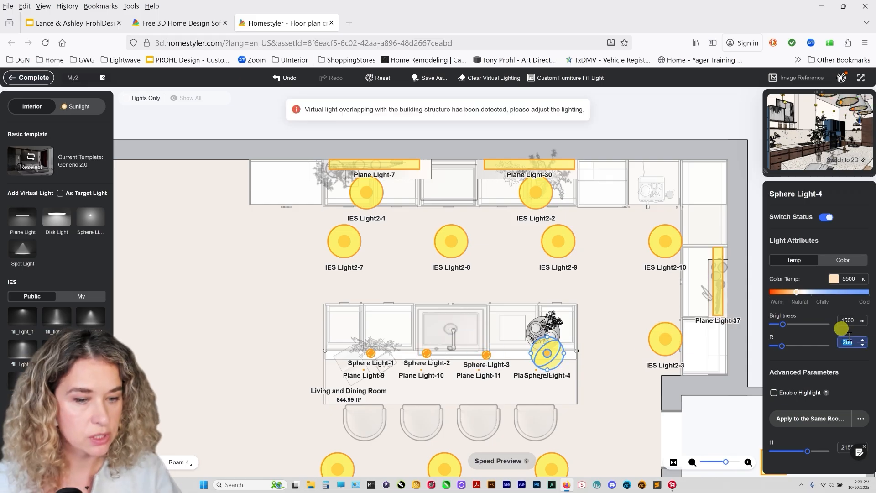
text(50)
key(Return)
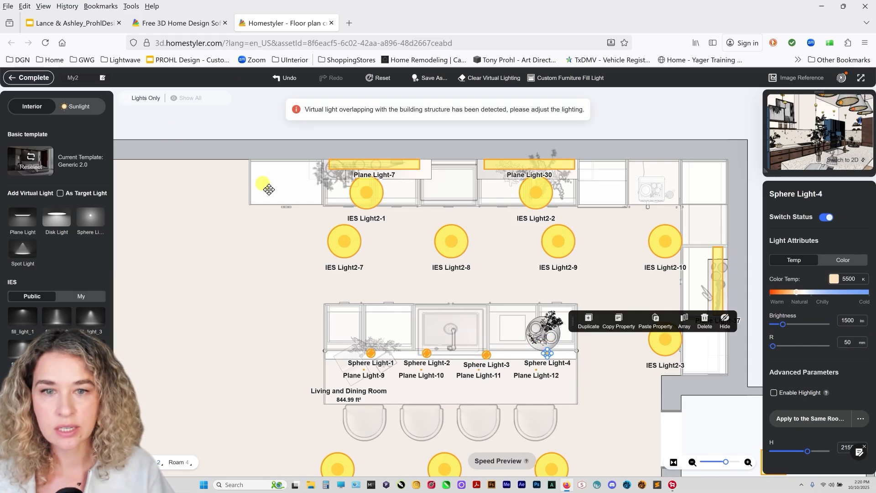
Customize the sunlight position by moving the sun to the upper-left side of the floor plan, and complete the My2 lighting edit.
click(79, 106)
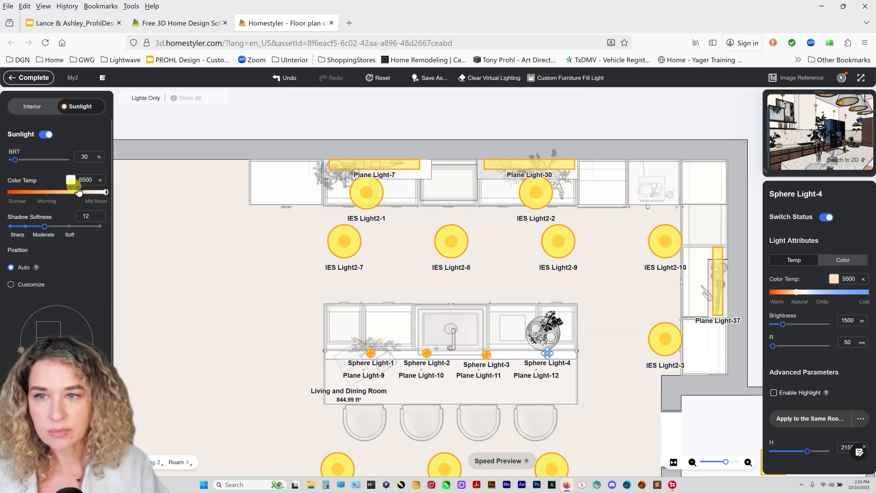
click(19, 285)
click(19, 285)
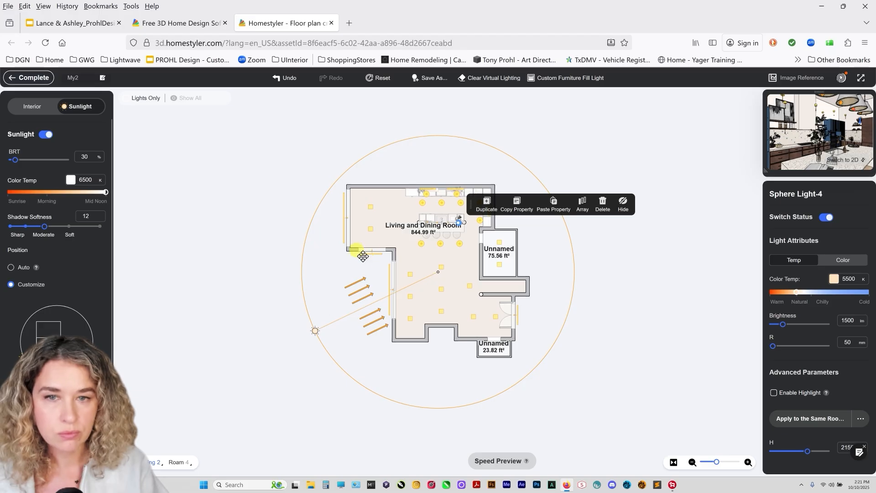
drag(315, 330, 362, 256)
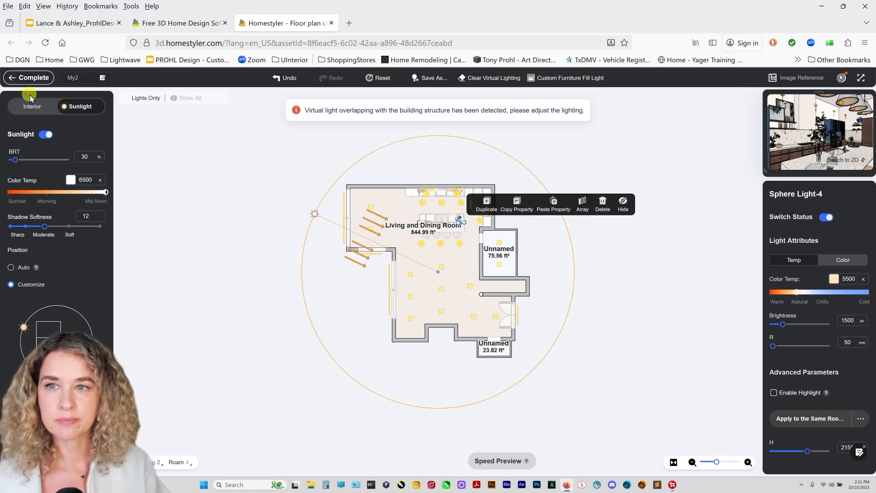
click(38, 78)
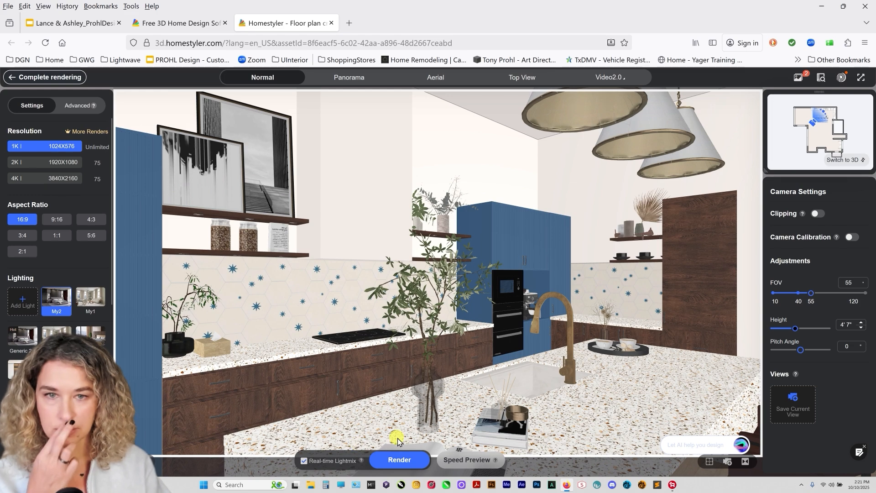
Render the diagonal island view at 1K with the edited My2 lighting, and recall the camera of the Living and Dining Room-4 render.
click(400, 460)
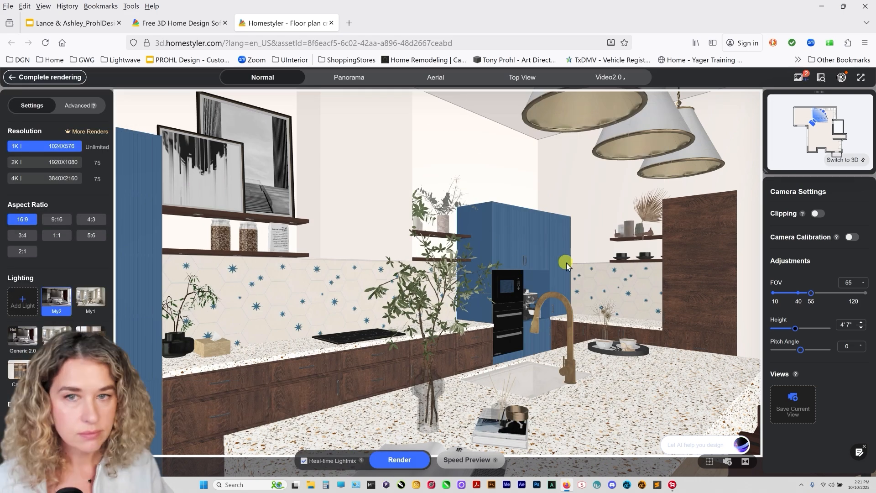
mouse_move(798, 79)
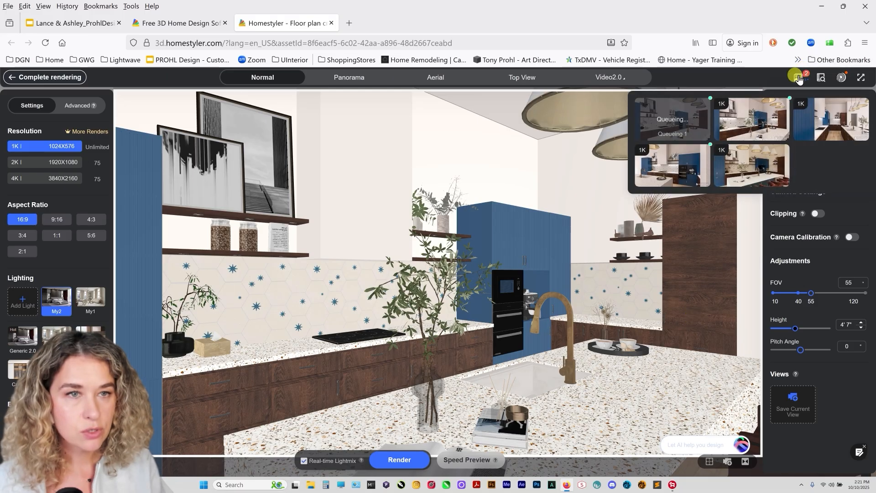
click(798, 78)
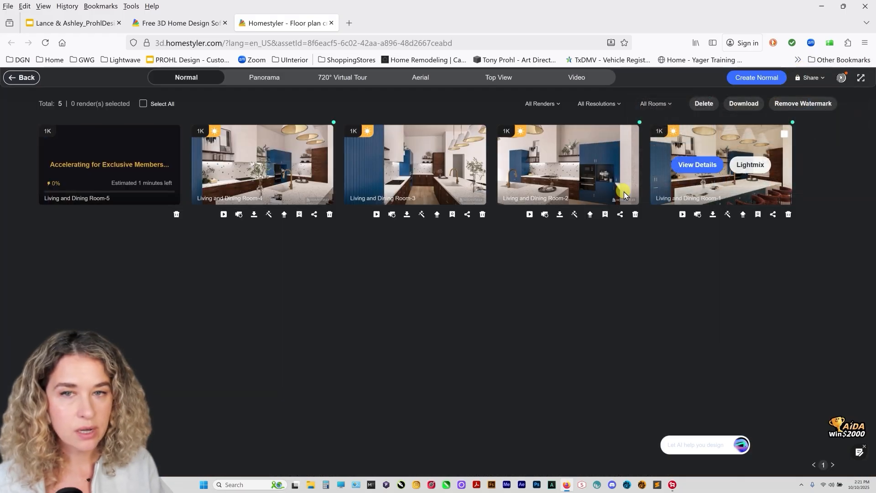
click(238, 214)
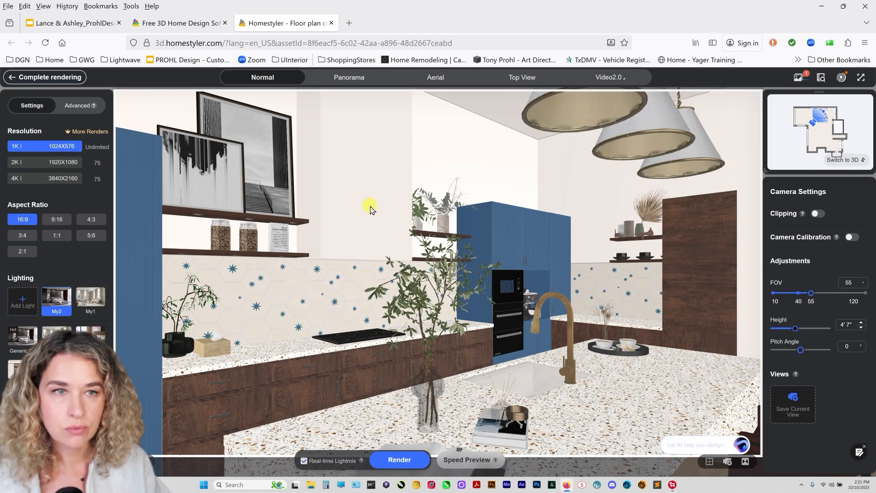
Recall the camera of the Living and Dining Room-2 render and render that view again at 1K with the edited My2 lighting.
mouse_move(798, 78)
mouse_move(831, 127)
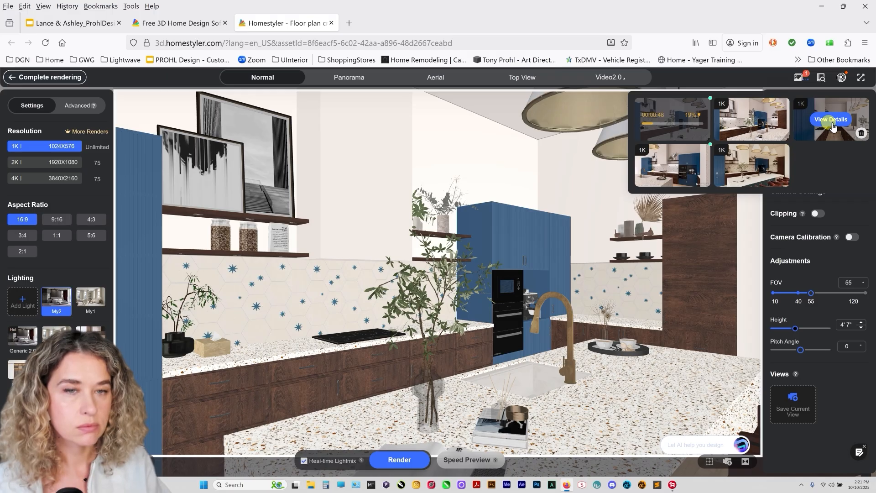
click(681, 167)
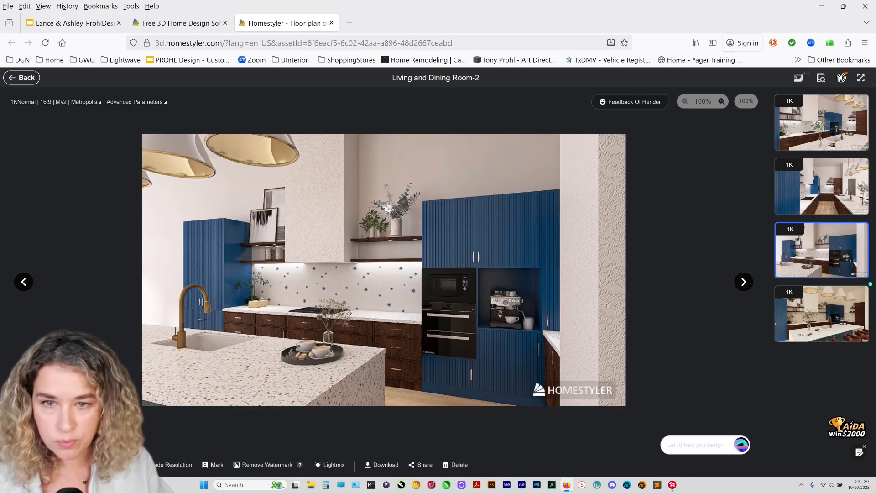
click(293, 401)
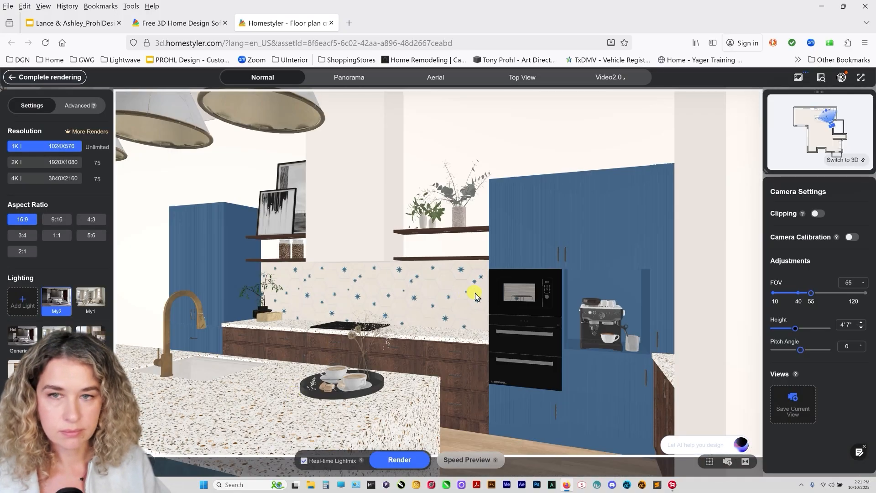
click(403, 462)
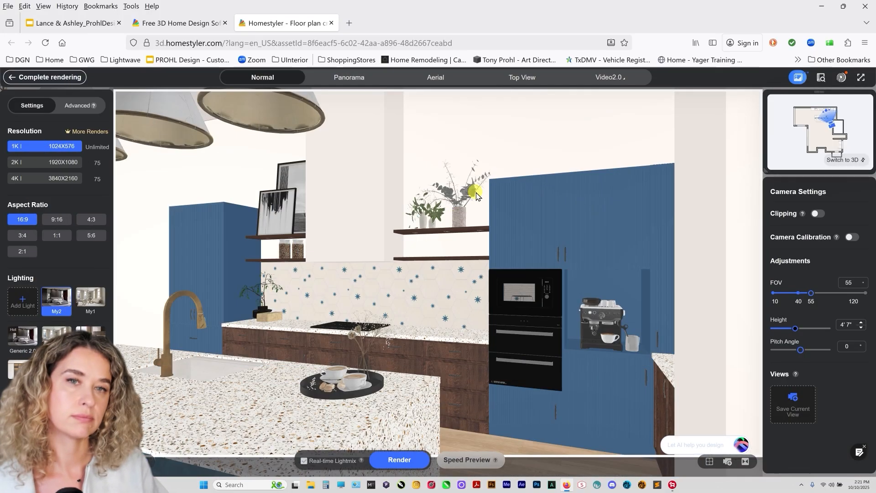
In Lightmix for the Living and Dining Room-5 render, set ambient light to 144%, sunlight to 386% and plane light fill to 96%.
click(798, 78)
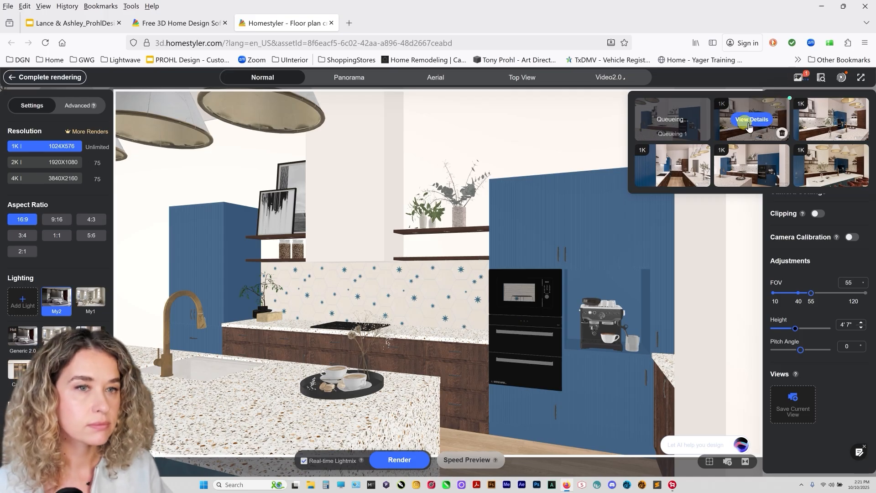
click(761, 117)
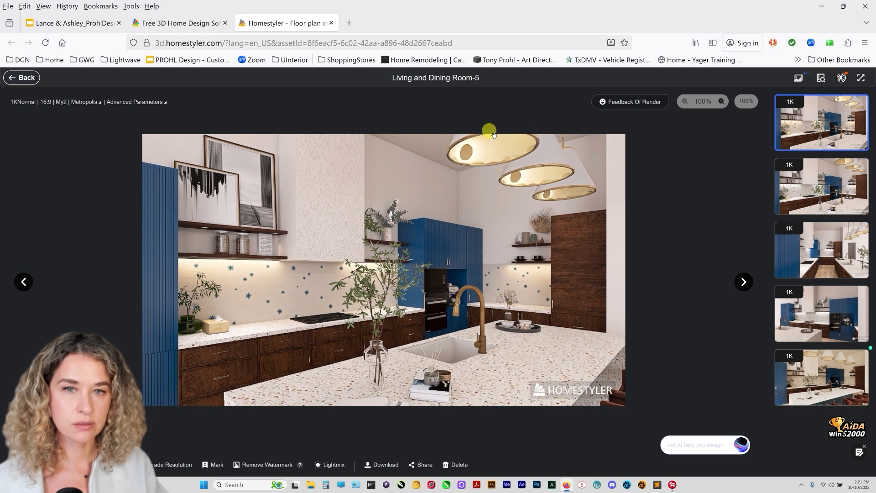
click(330, 465)
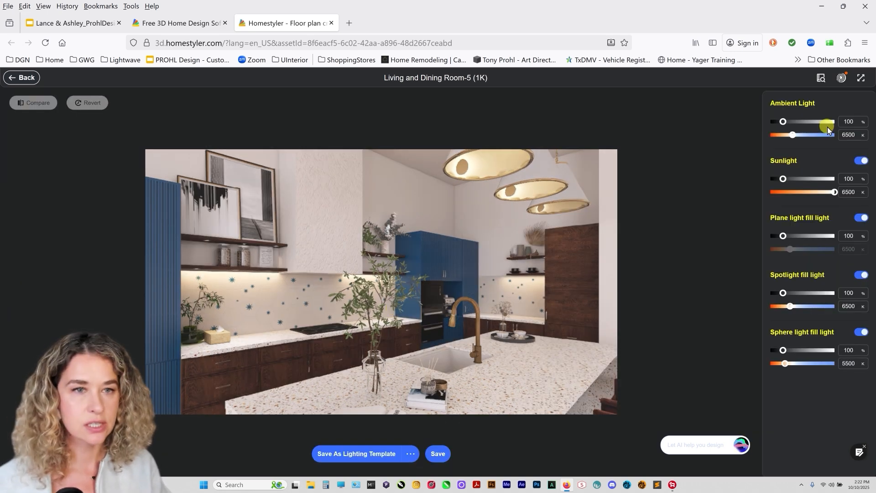
click(799, 122)
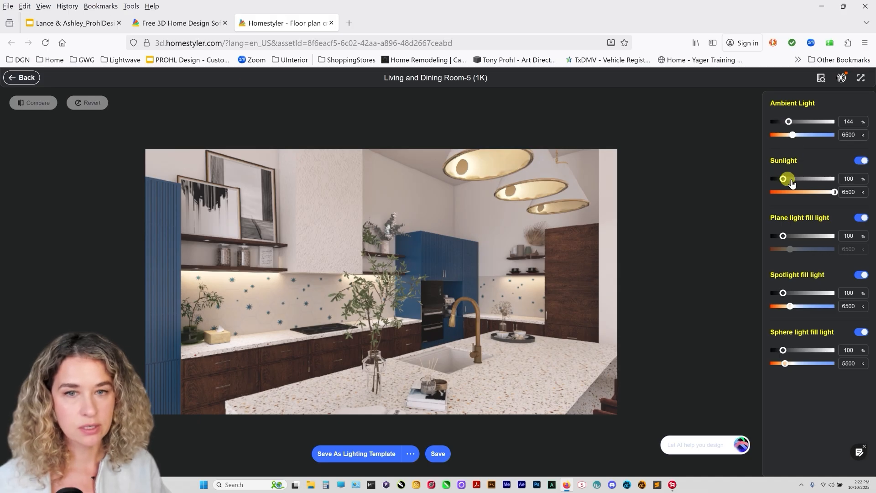
mouse_move(785, 238)
mouse_down()
mouse_move(794, 236)
mouse_move(783, 238)
mouse_up()
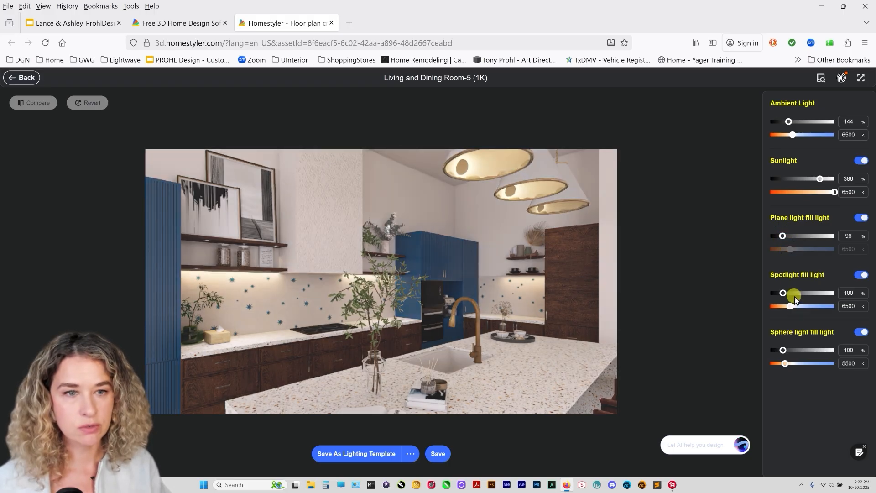
Set the spotlight fill light to 262% and the sphere light fill light to 148%, and save the Lightmix adjustments.
drag(789, 294, 801, 295)
mouse_move(784, 348)
mouse_down()
mouse_move(798, 350)
mouse_move(788, 351)
mouse_up()
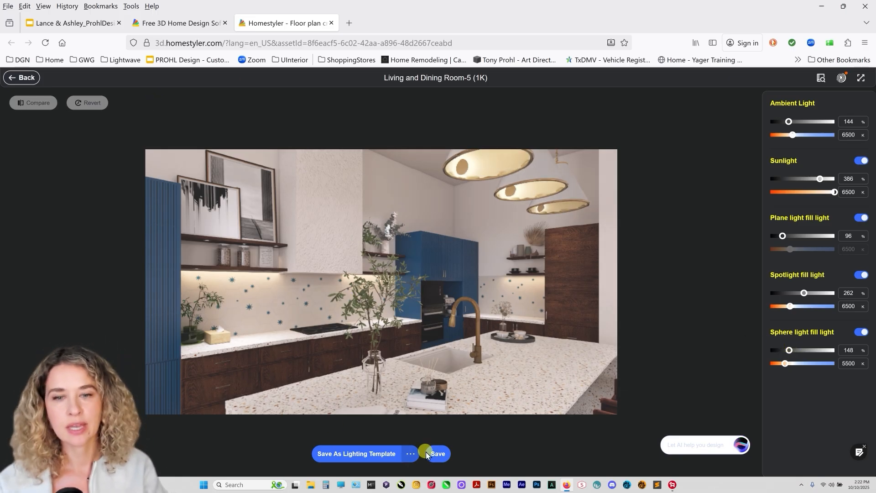
click(438, 454)
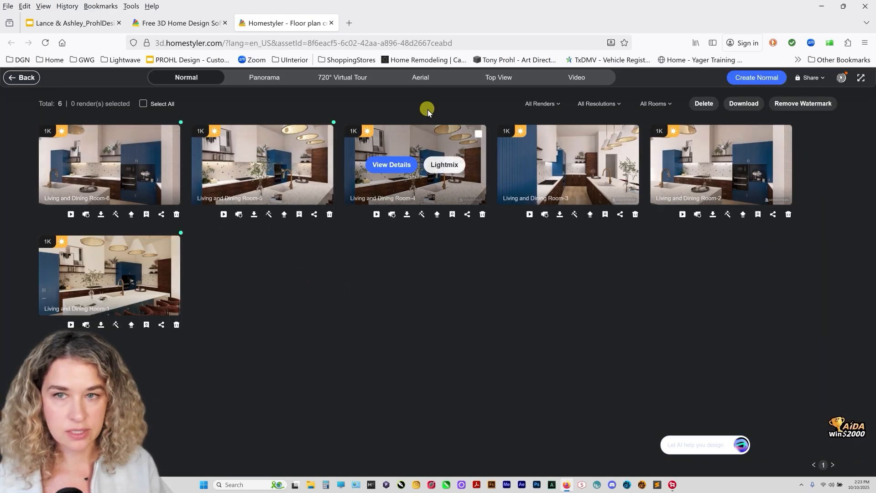
Select all six kitchen renders, Living and Dining Room-1 to Living and Dining Room-6, and remove their watermarks.
click(172, 134)
click(325, 134)
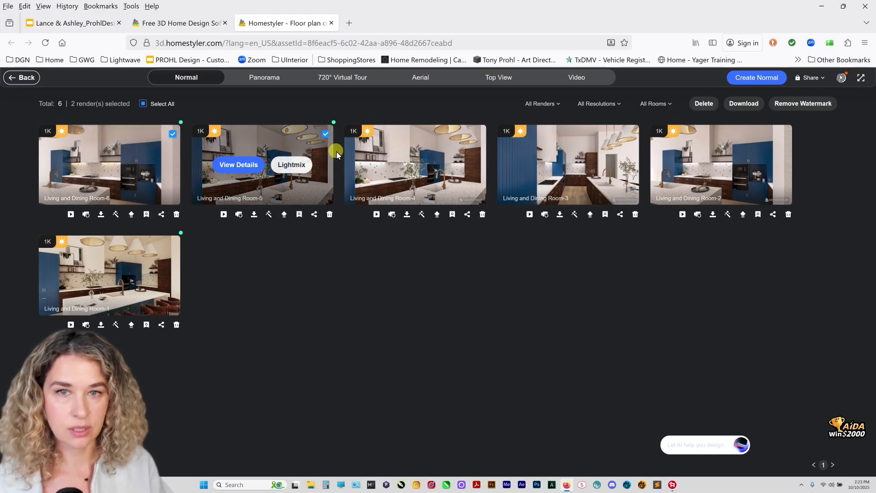
click(478, 134)
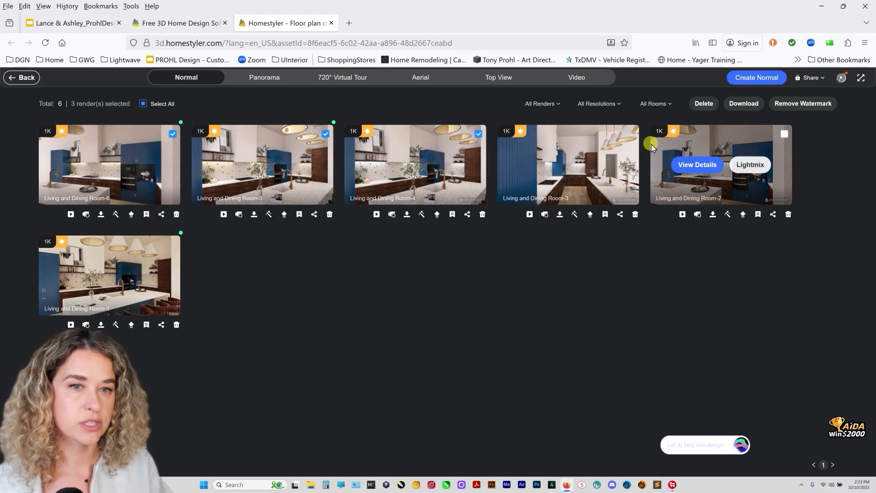
click(631, 133)
click(783, 134)
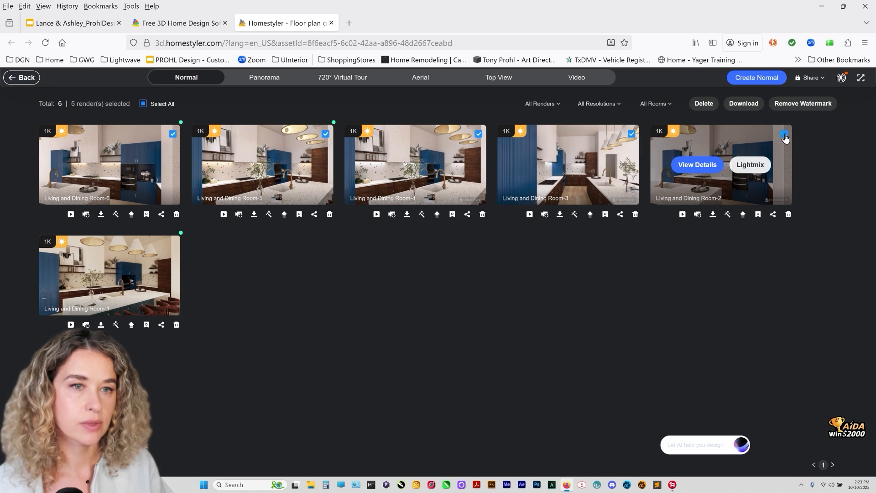
click(178, 244)
click(785, 105)
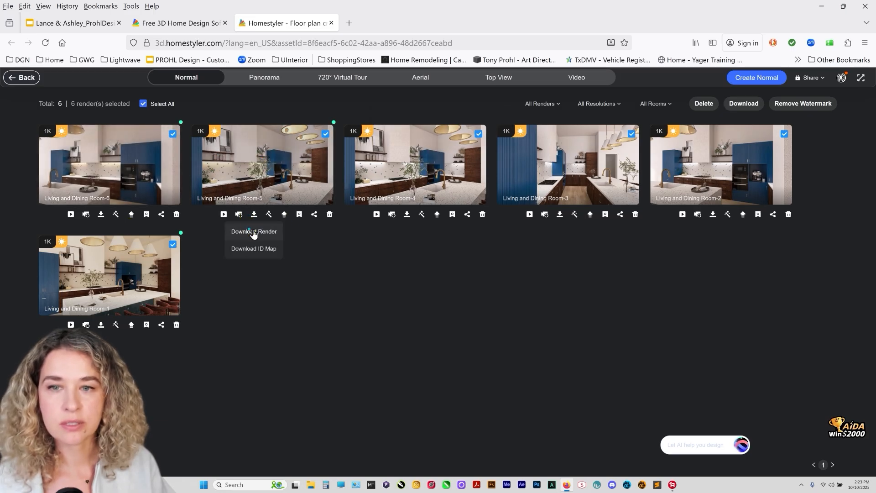
Download the Living and Dining Room-5 render, and view the details of the Living and Dining Room-5 and Living and Dining Room-6 renders.
click(250, 231)
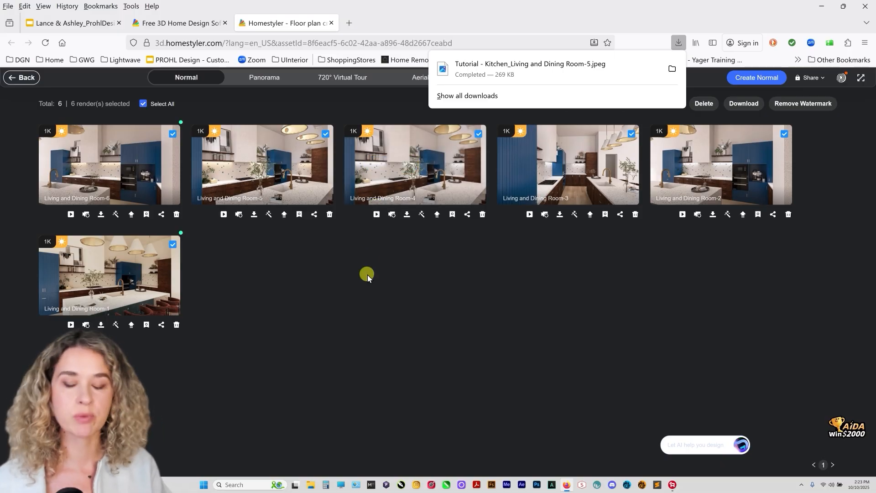
click(245, 169)
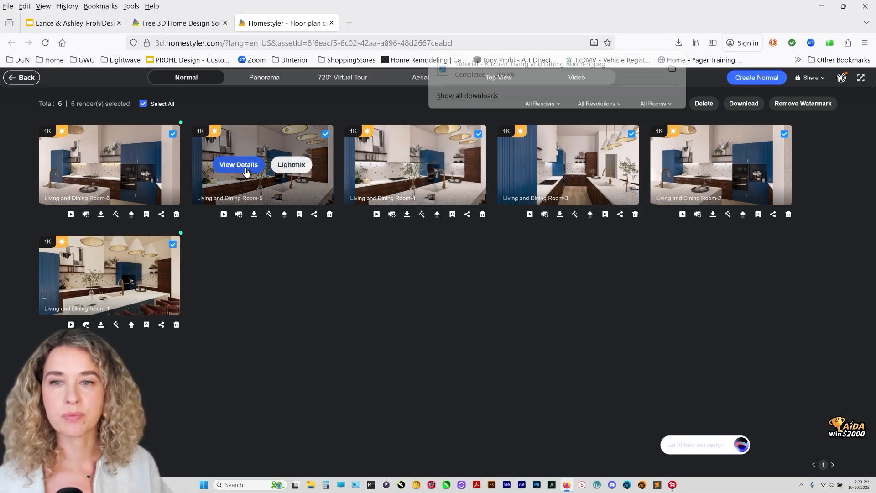
click(245, 168)
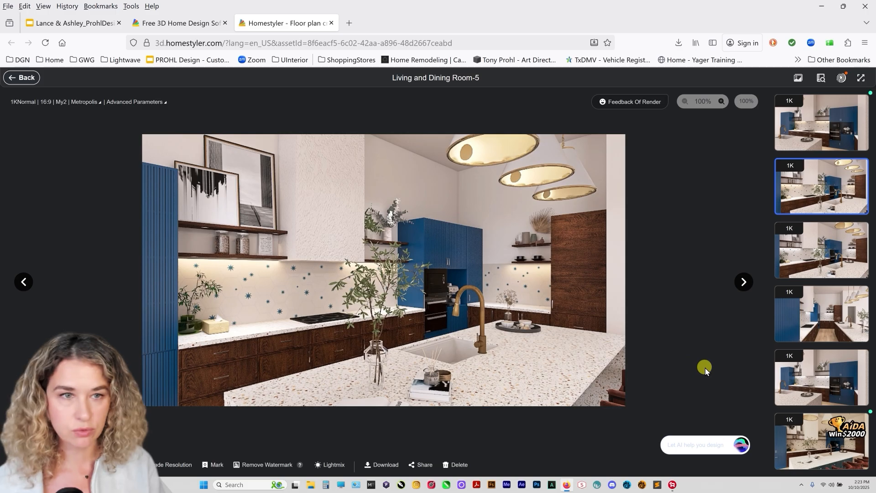
click(832, 145)
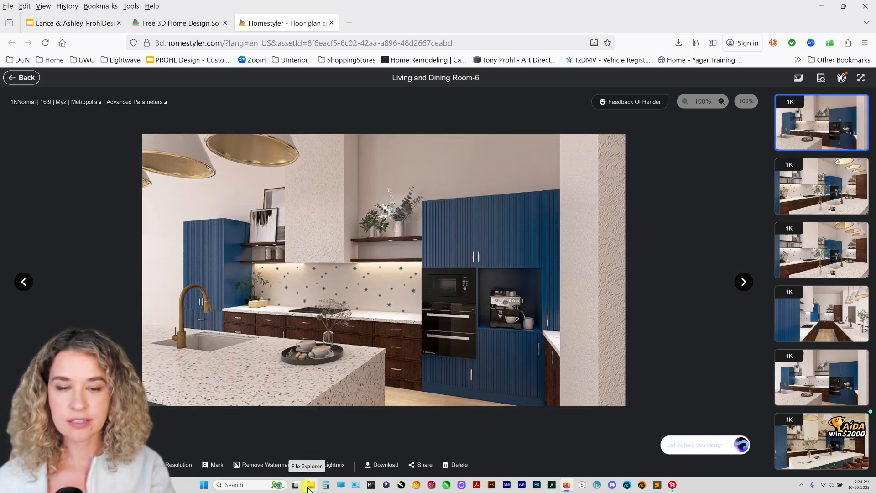